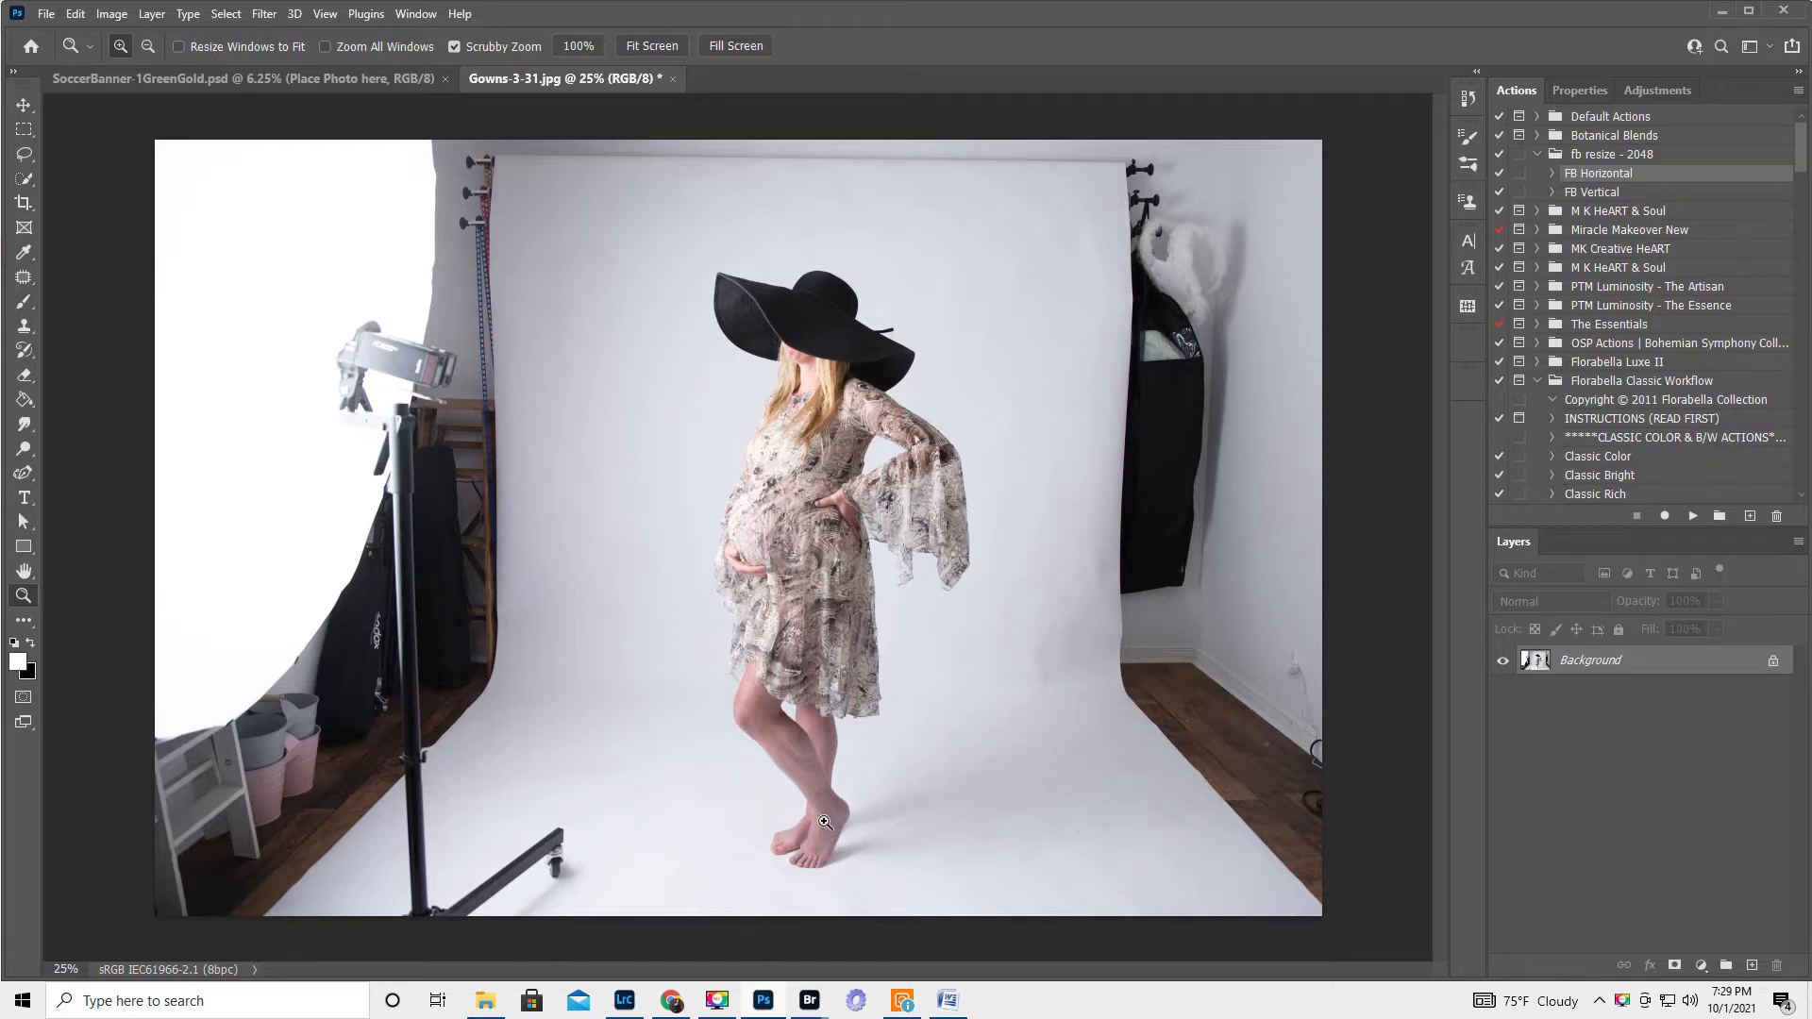
Step: Select a full-width strip along the photo's top edge and stretch it upward to about 153% height to cover the backdrop bar
{"action": "left_click", "coordinate": [25, 129]}
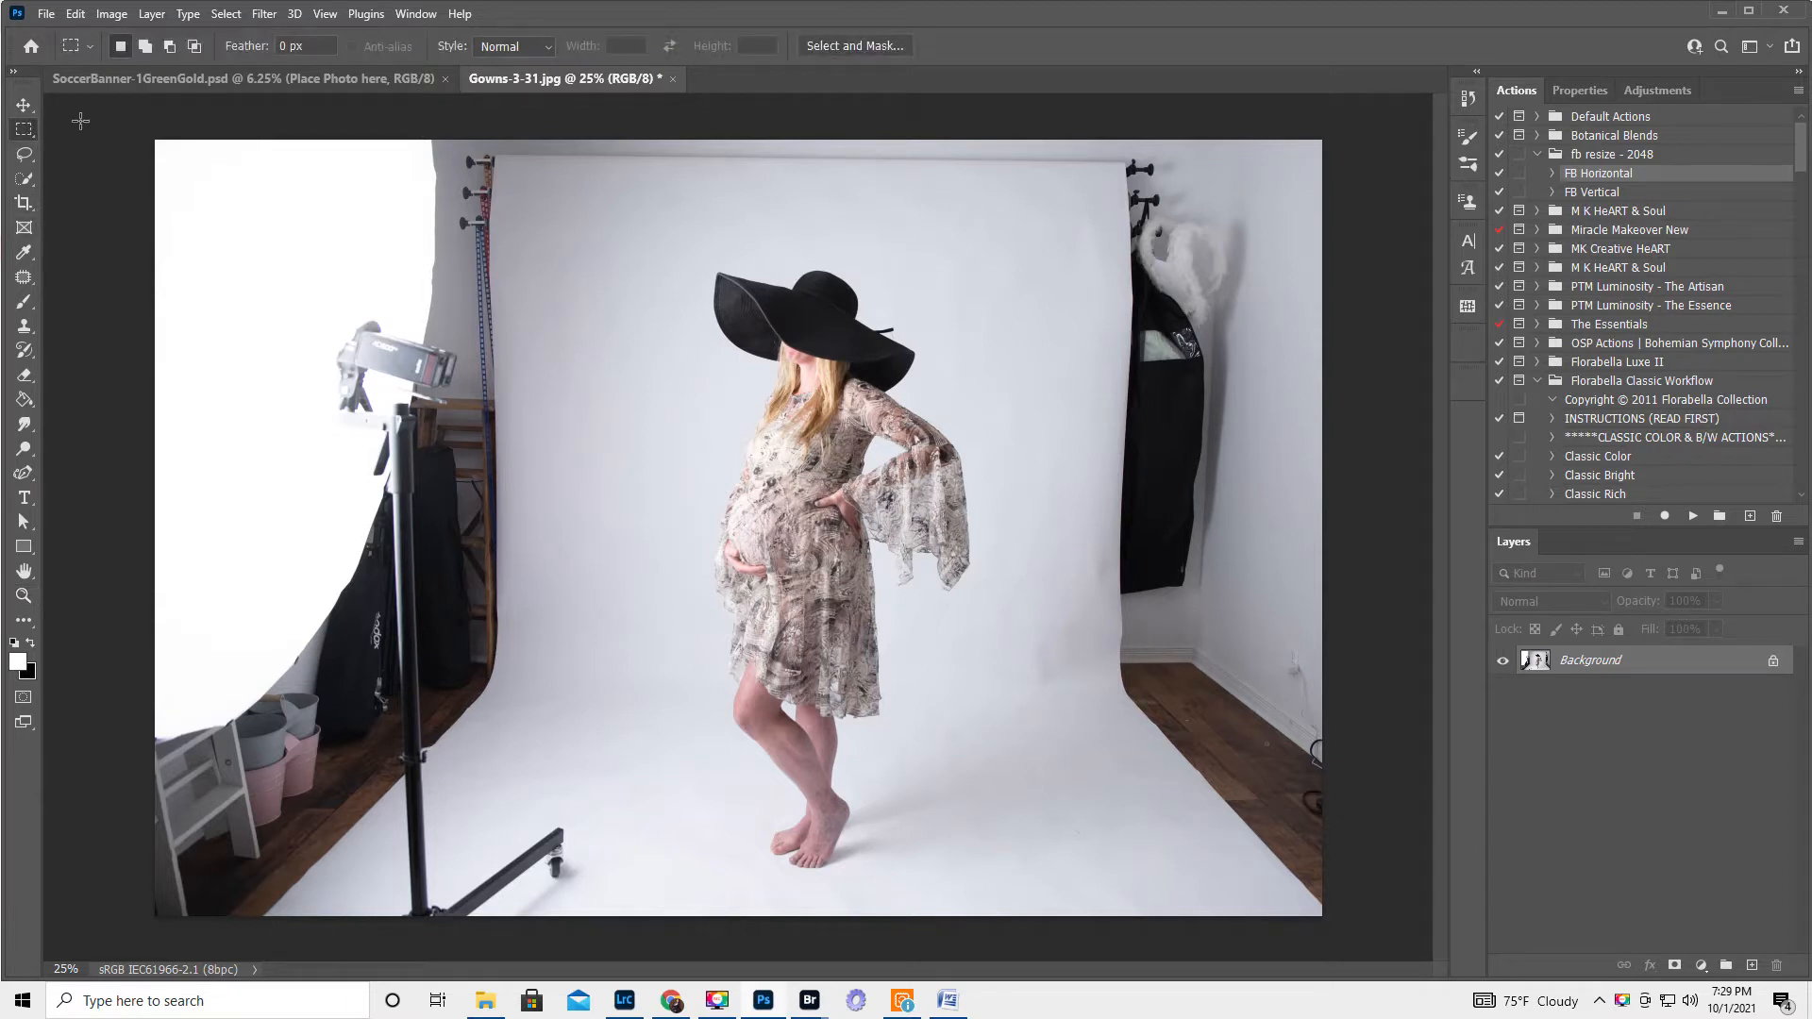
{"action": "left_click_drag", "start_coordinate": [125, 129], "coordinate": [1342, 238]}
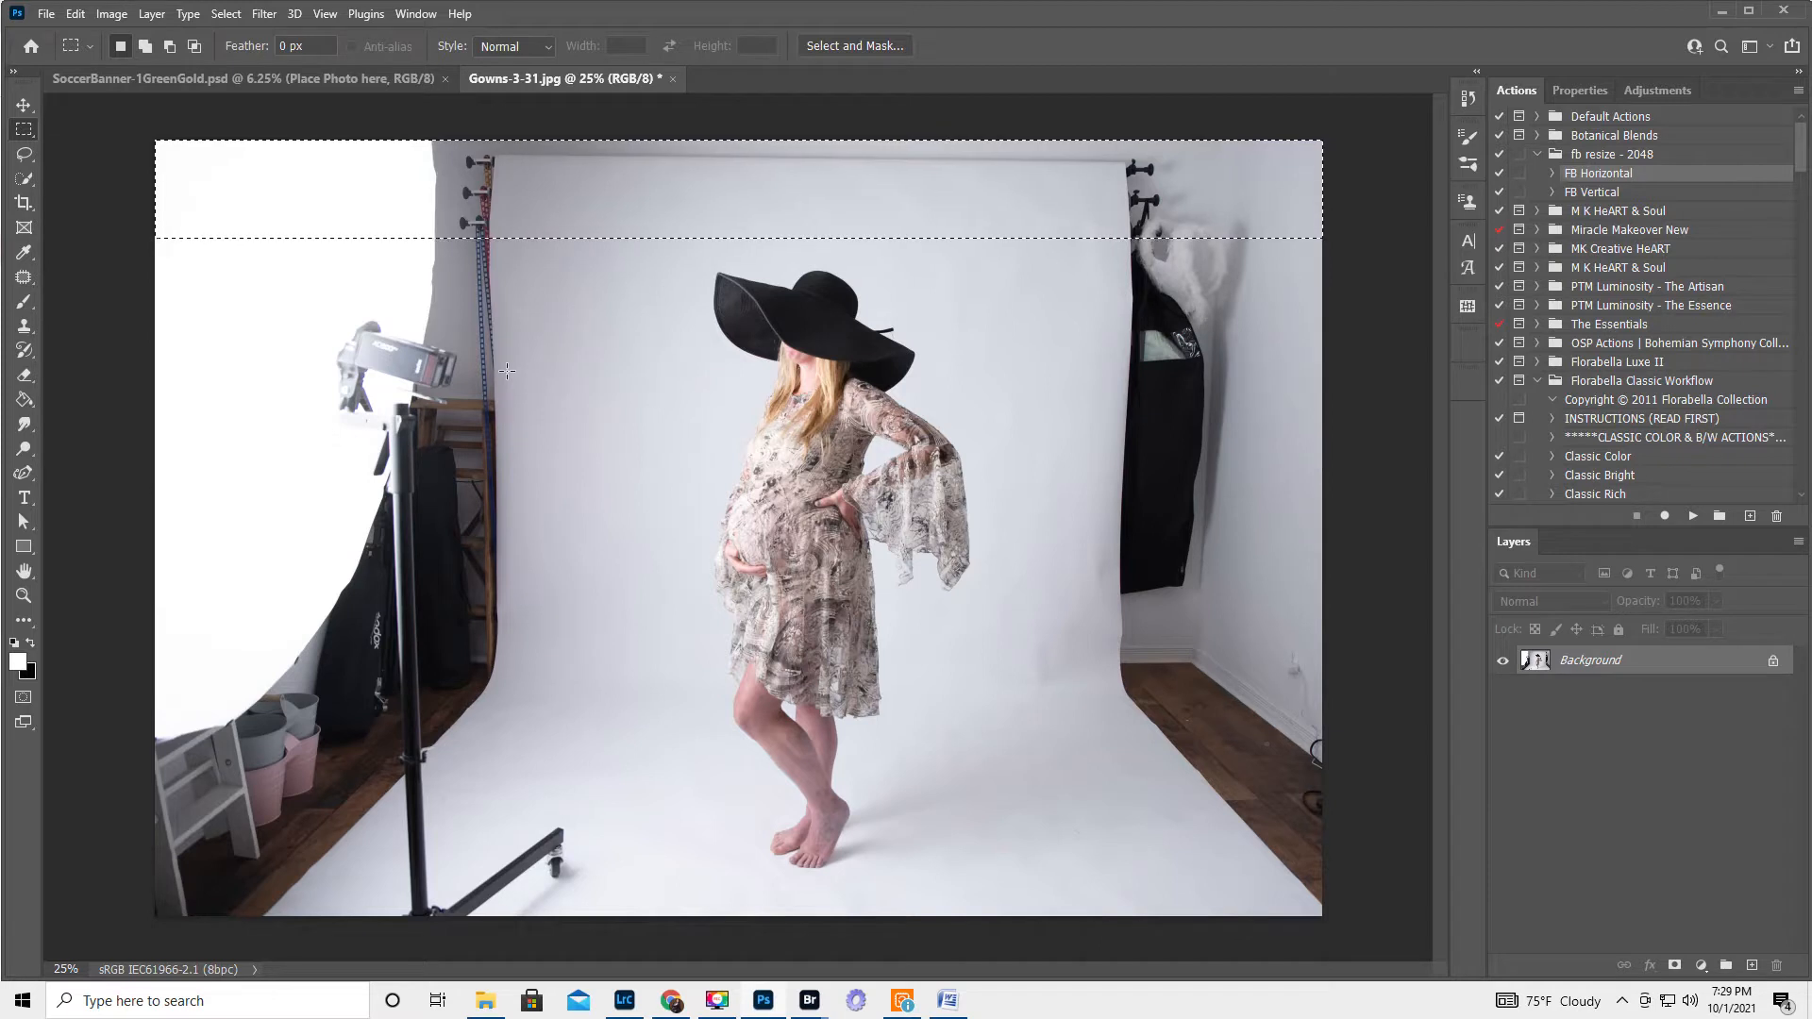
{"action": "key", "text": "ctrl+t"}
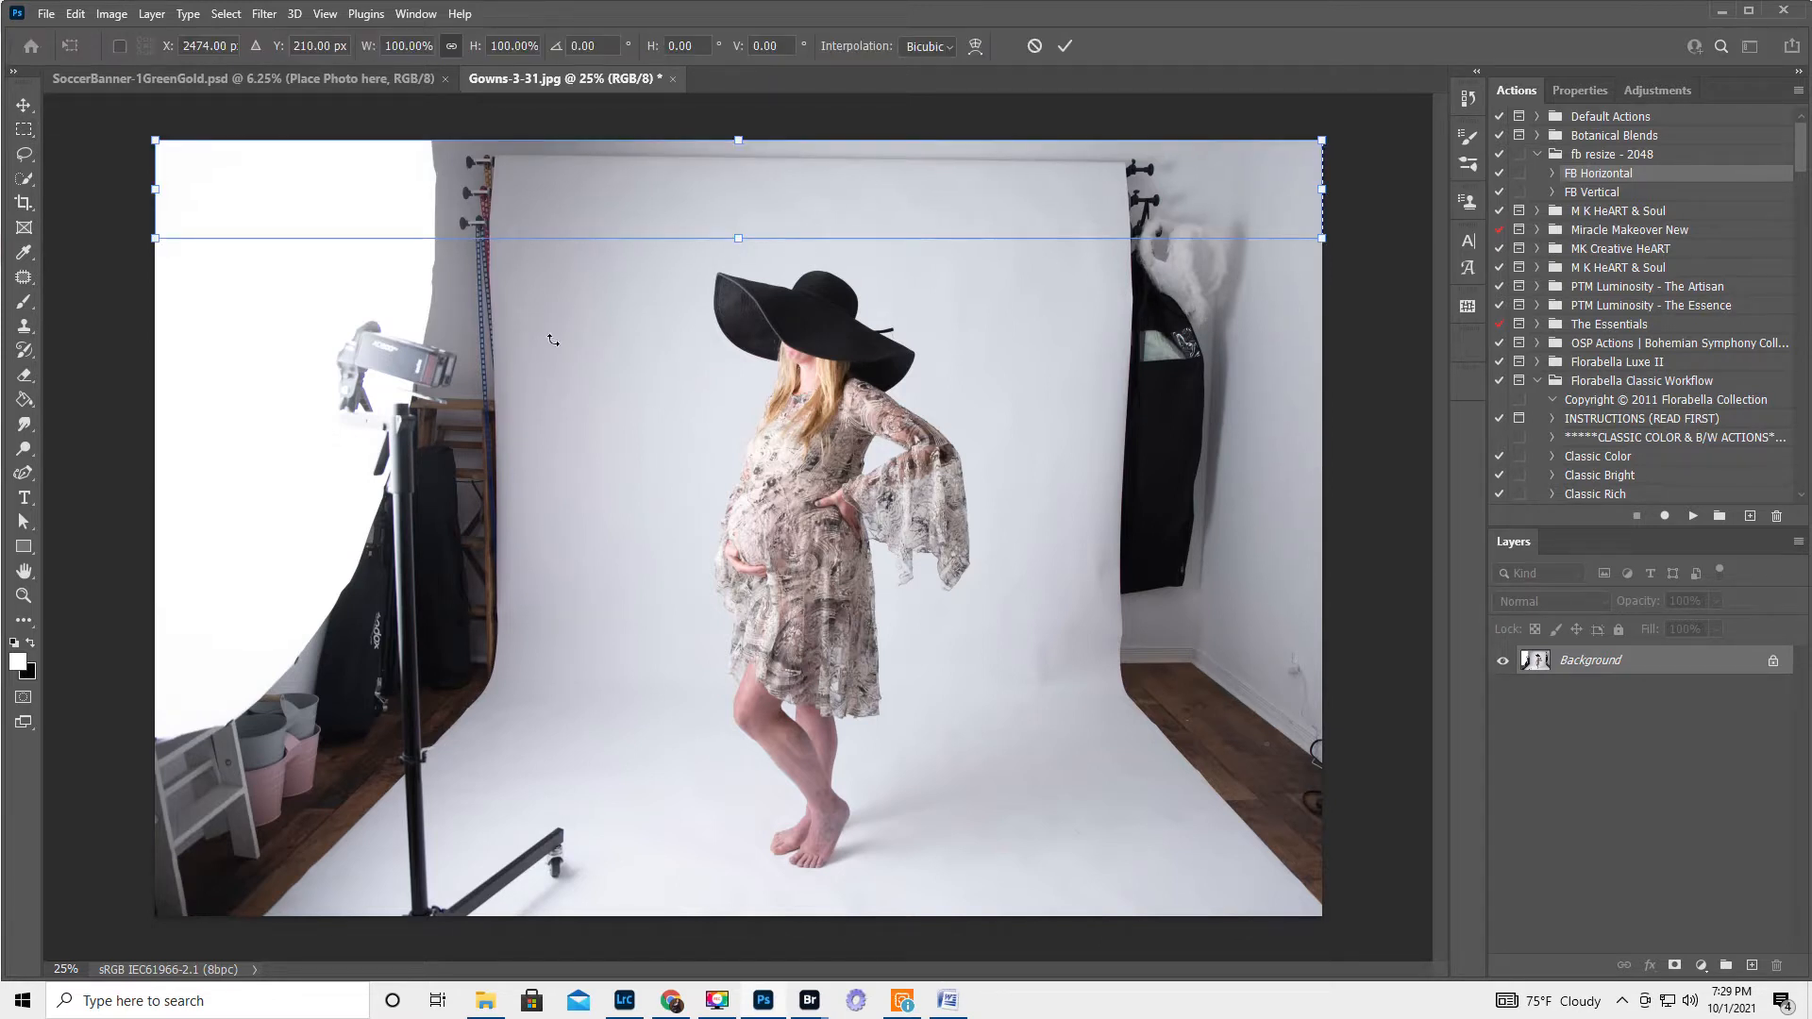
{"action": "left_click_drag", "start_coordinate": [739, 139], "coordinate": [739, 87]}
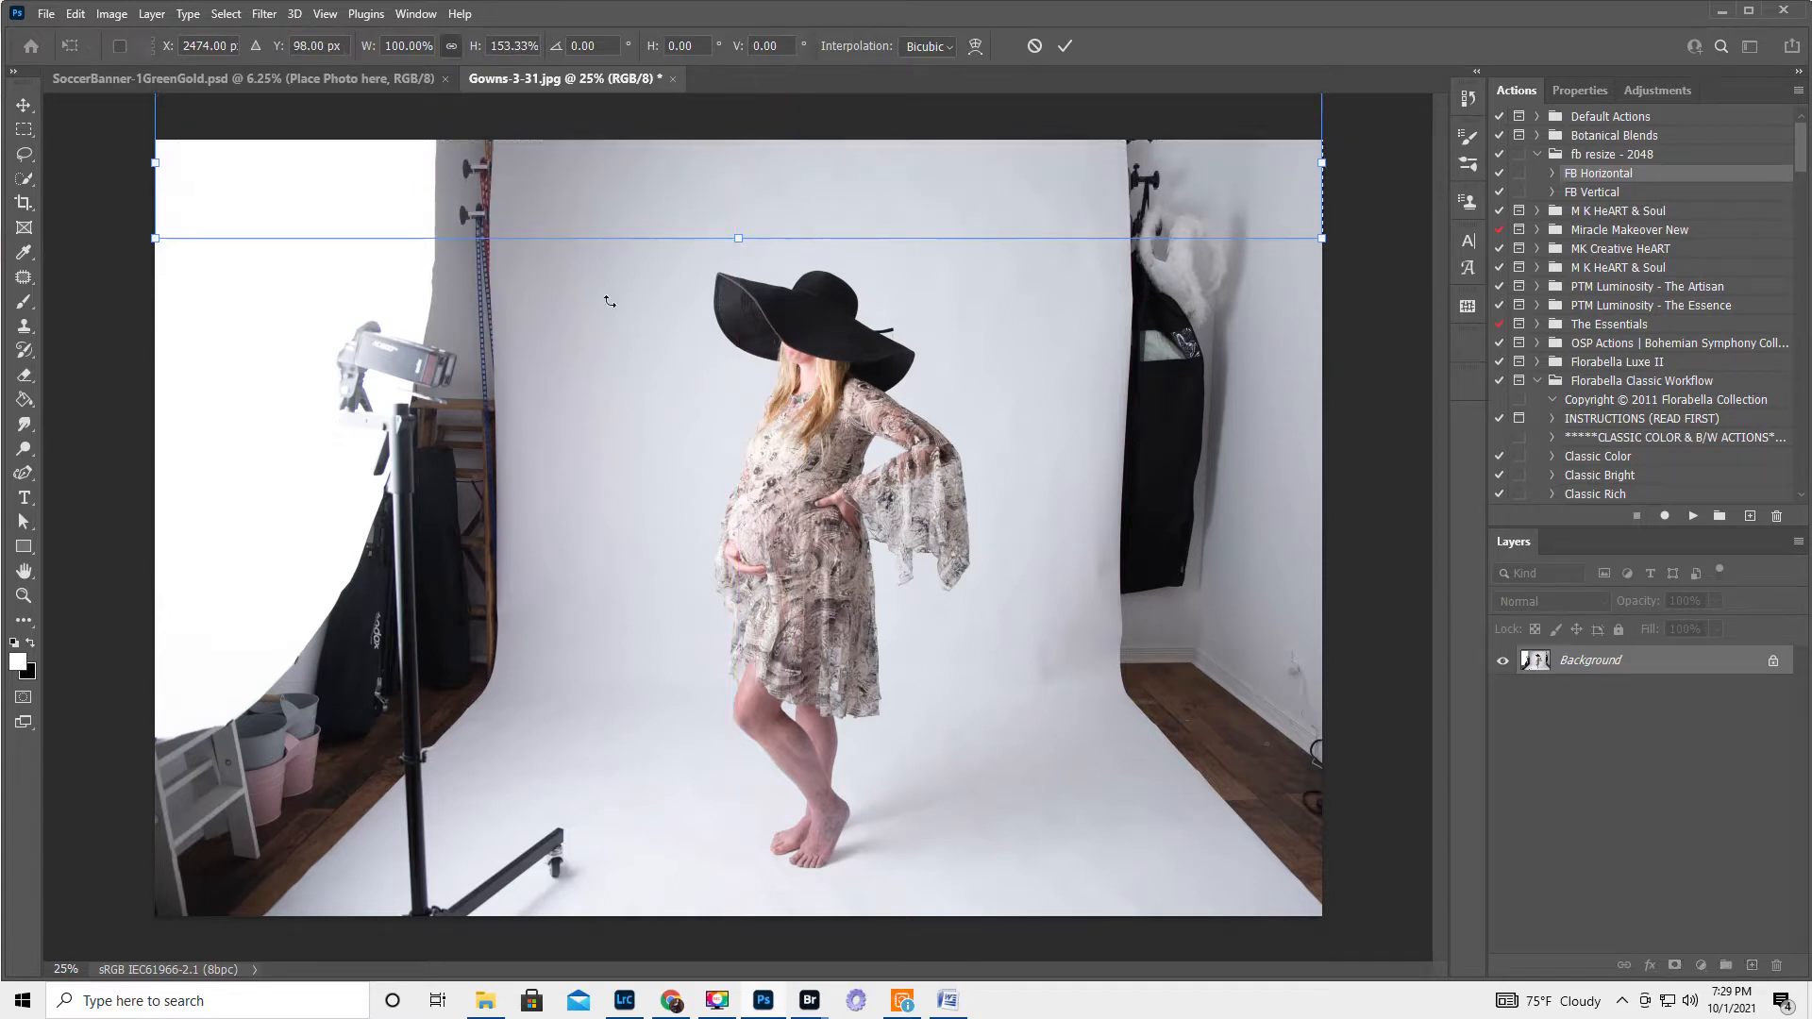
{"action": "key", "text": "Return"}
{"action": "key", "text": "m"}
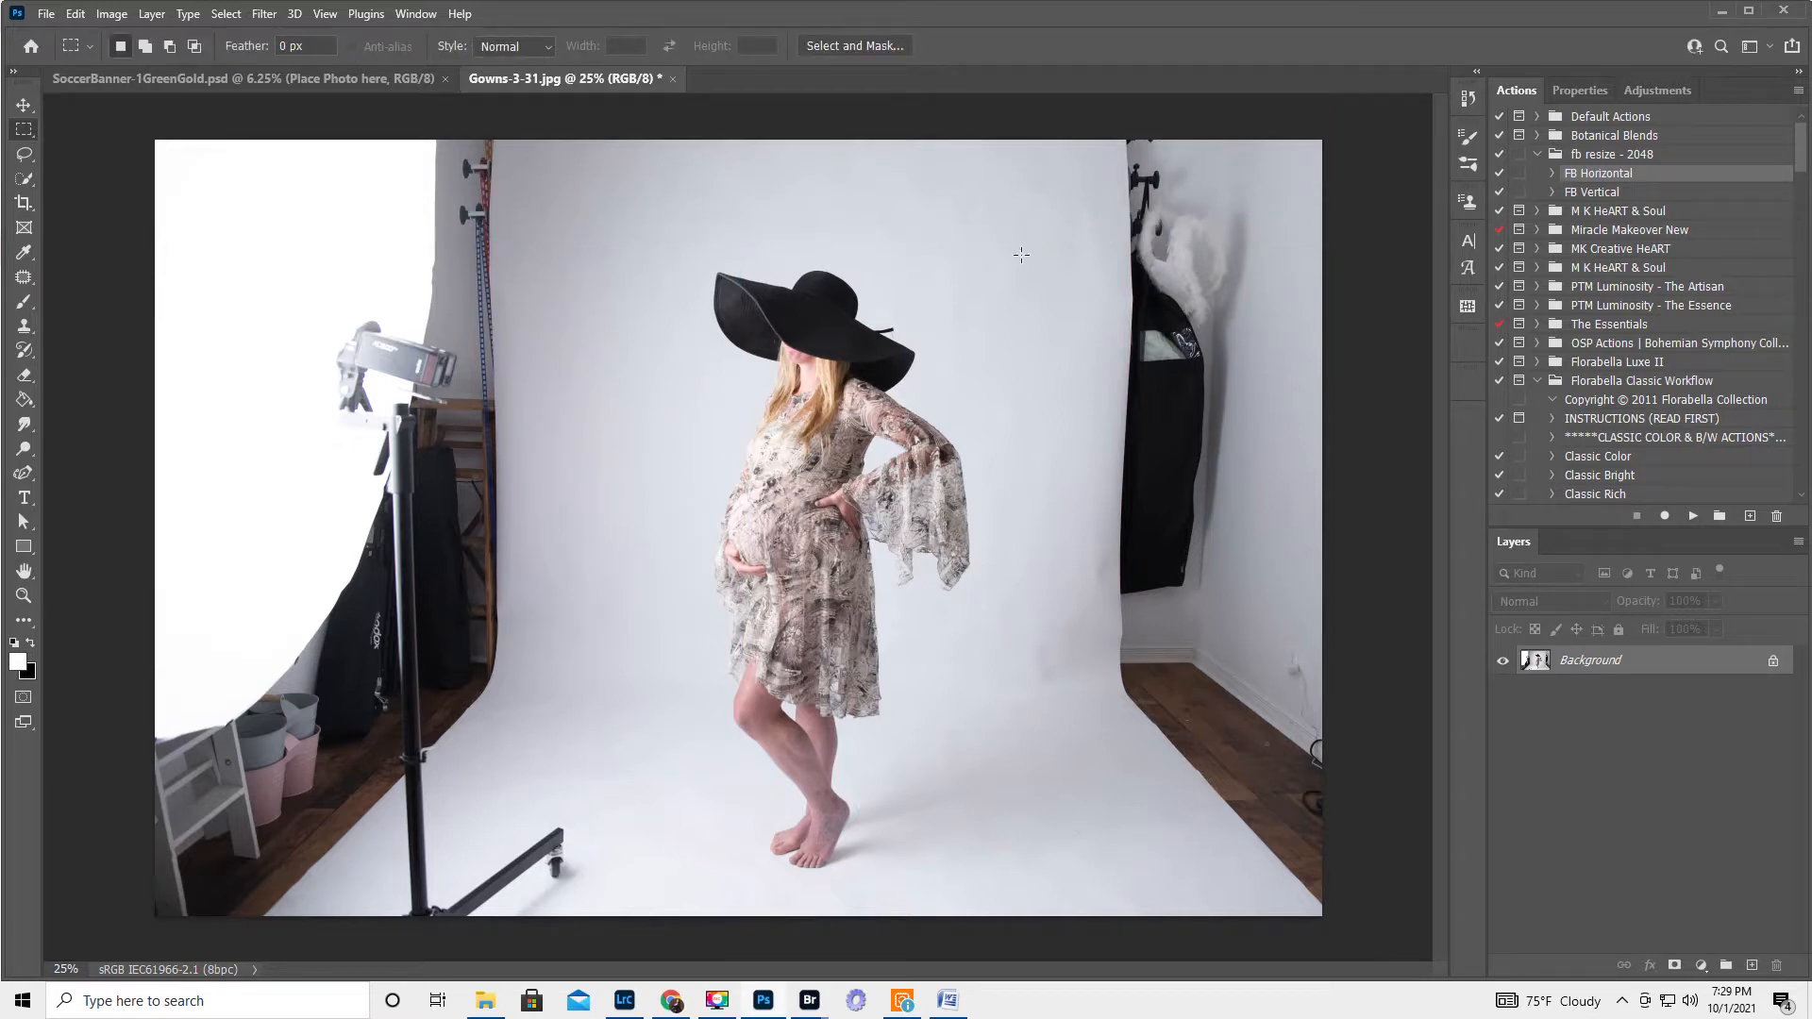
Step: Select the full-height backdrop strip right of the woman and stretch it to about 532% width past the photo's right edge, then deselect
{"action": "left_click_drag", "start_coordinate": [982, 135], "coordinate": [1131, 920]}
{"action": "key", "text": "ctrl+t"}
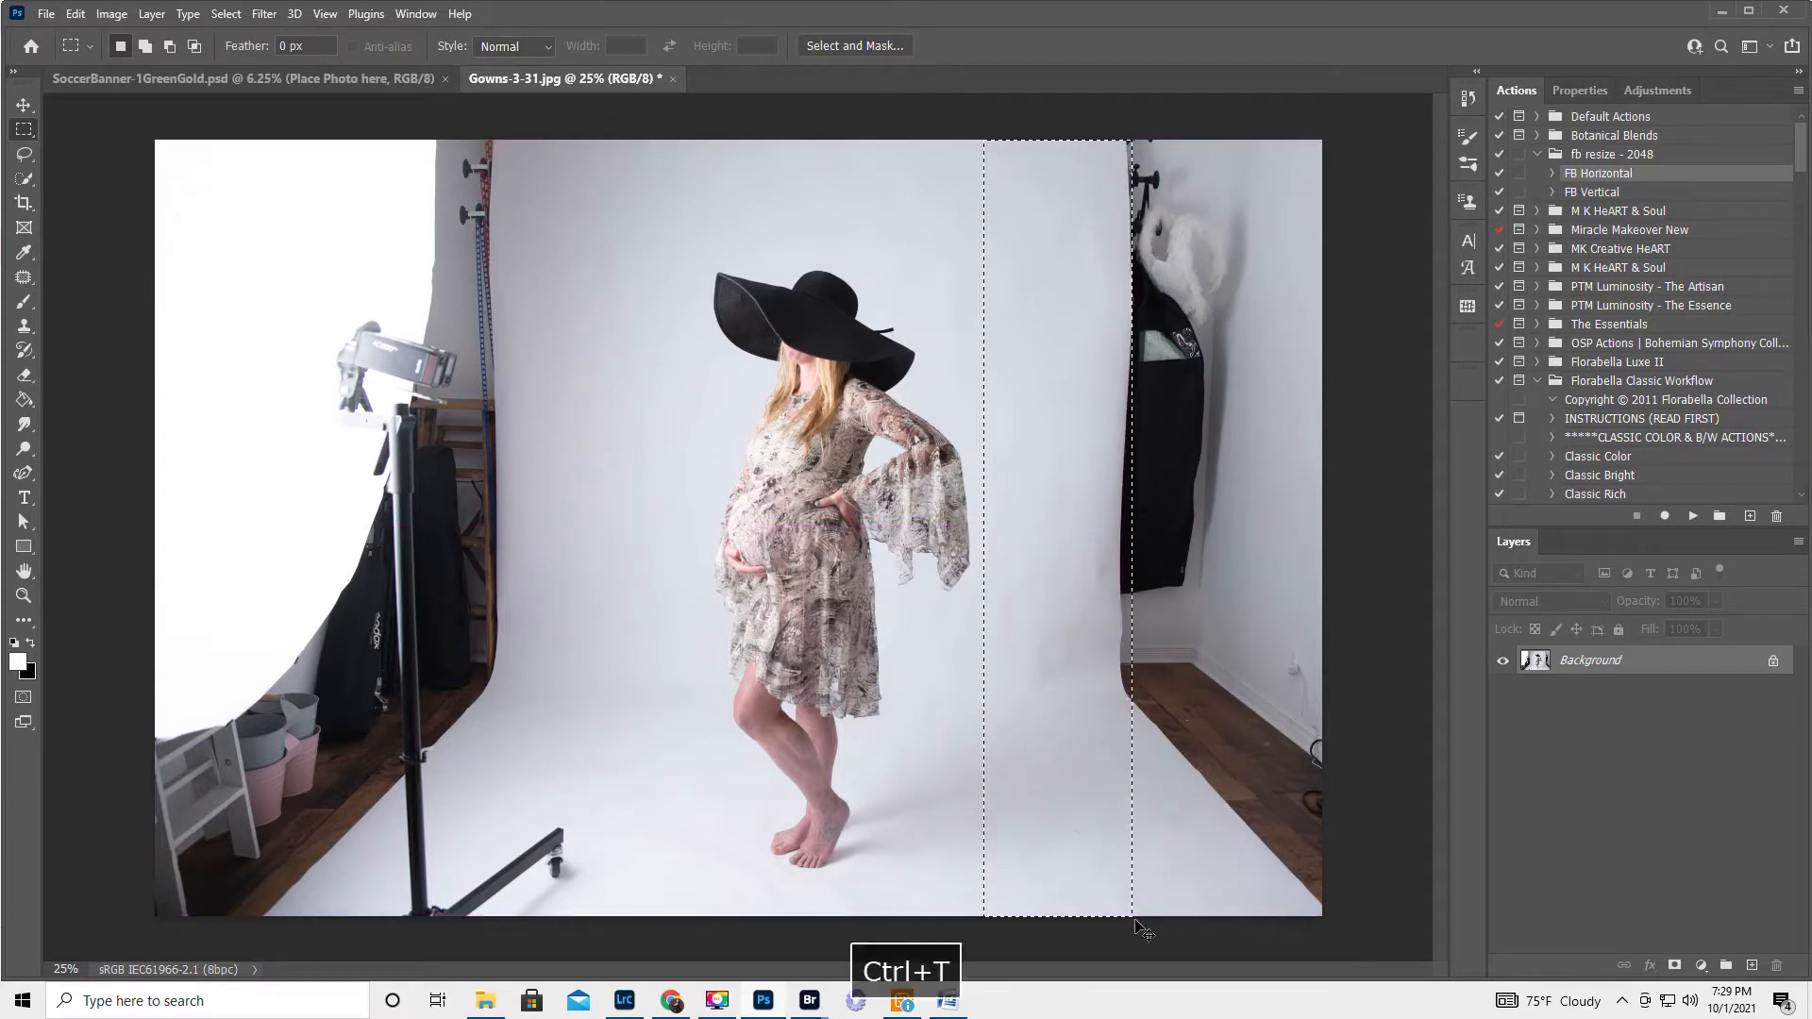
{"action": "left_click_drag", "start_coordinate": [1131, 529], "coordinate": [1767, 572]}
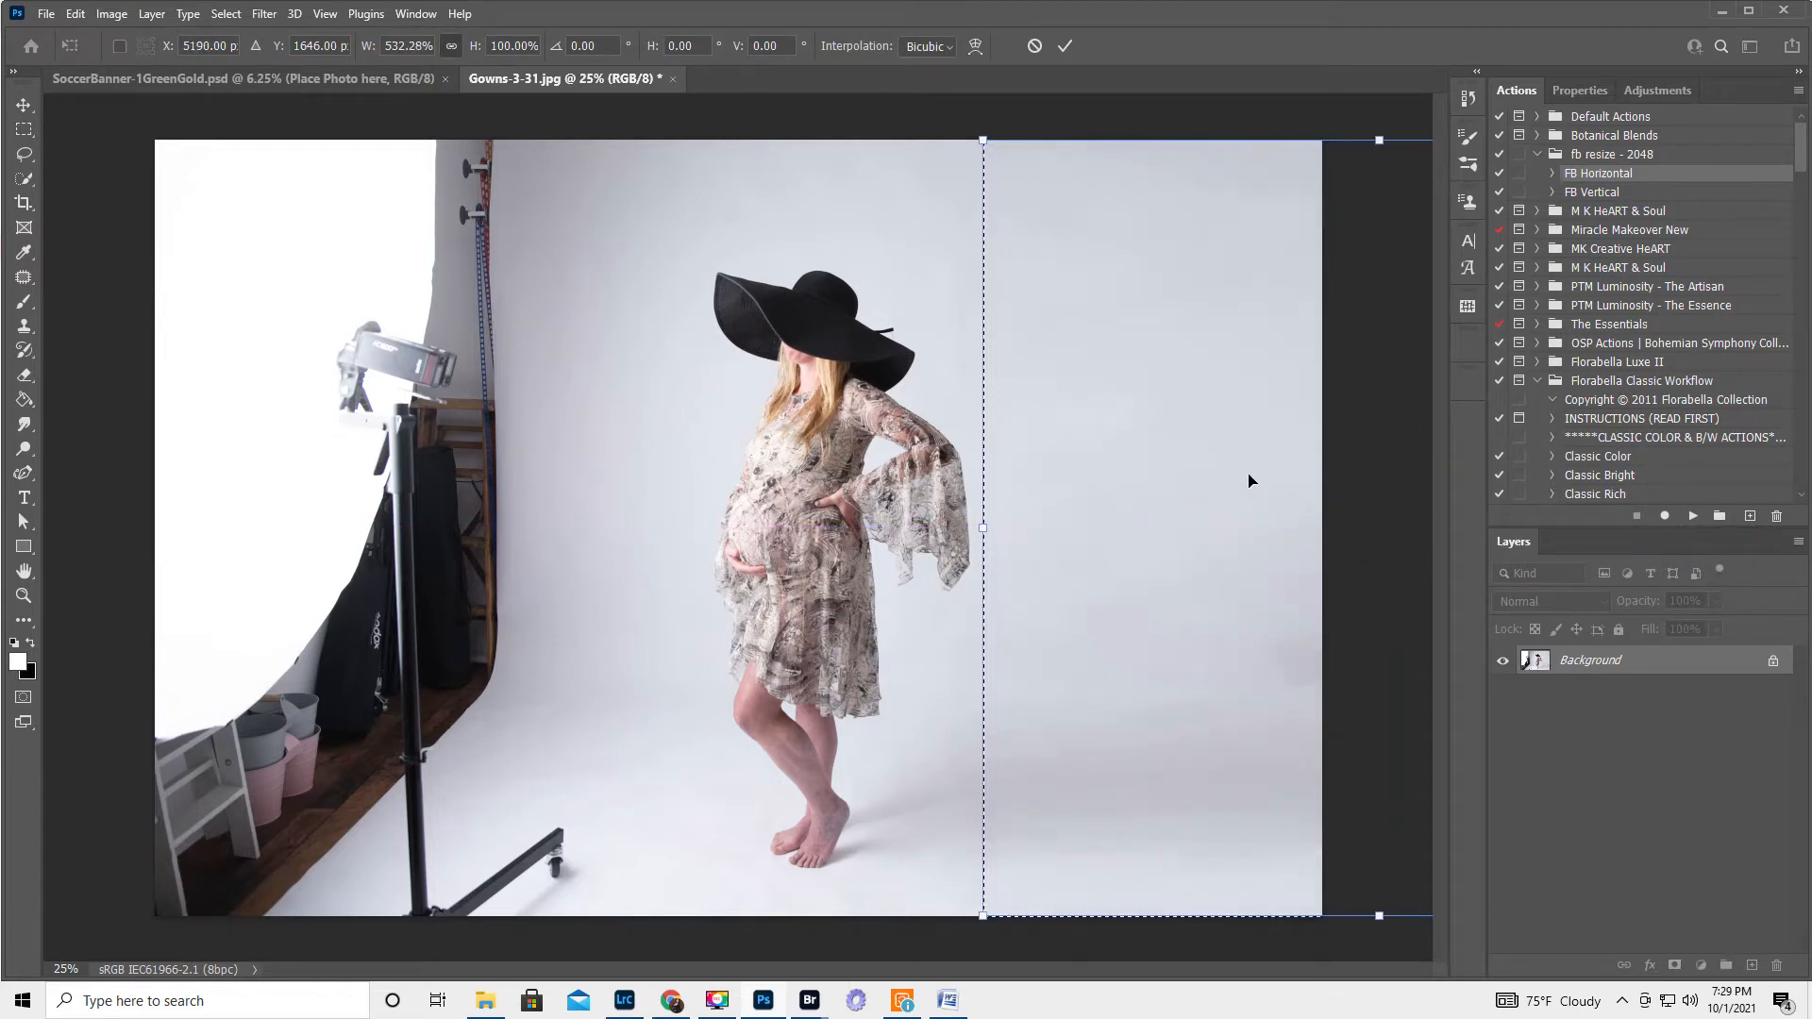
{"action": "key", "text": "Return"}
{"action": "key", "text": "ctrl+d"}
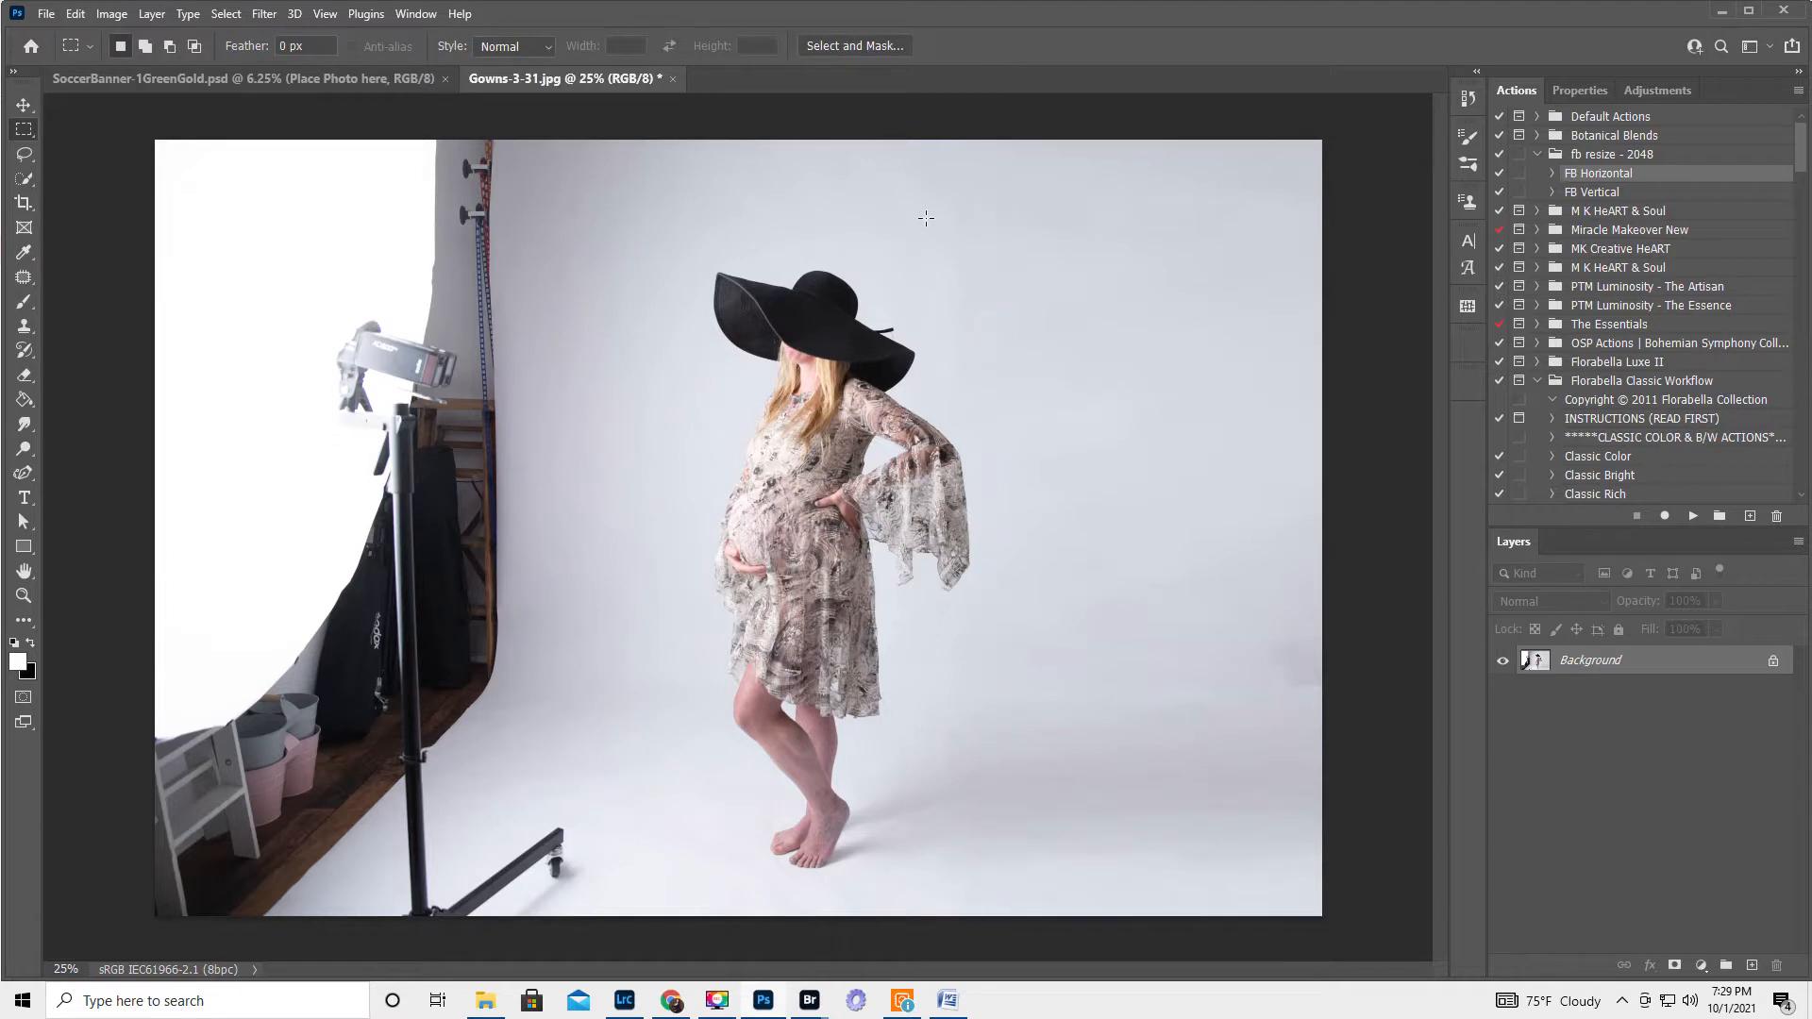
Step: Select the full-height backdrop strip left of the woman and stretch it to about 341% width past the photo's left edge, then deselect
{"action": "left_click_drag", "start_coordinate": [494, 140], "coordinate": [695, 924]}
{"action": "key", "text": "ctrl+t"}
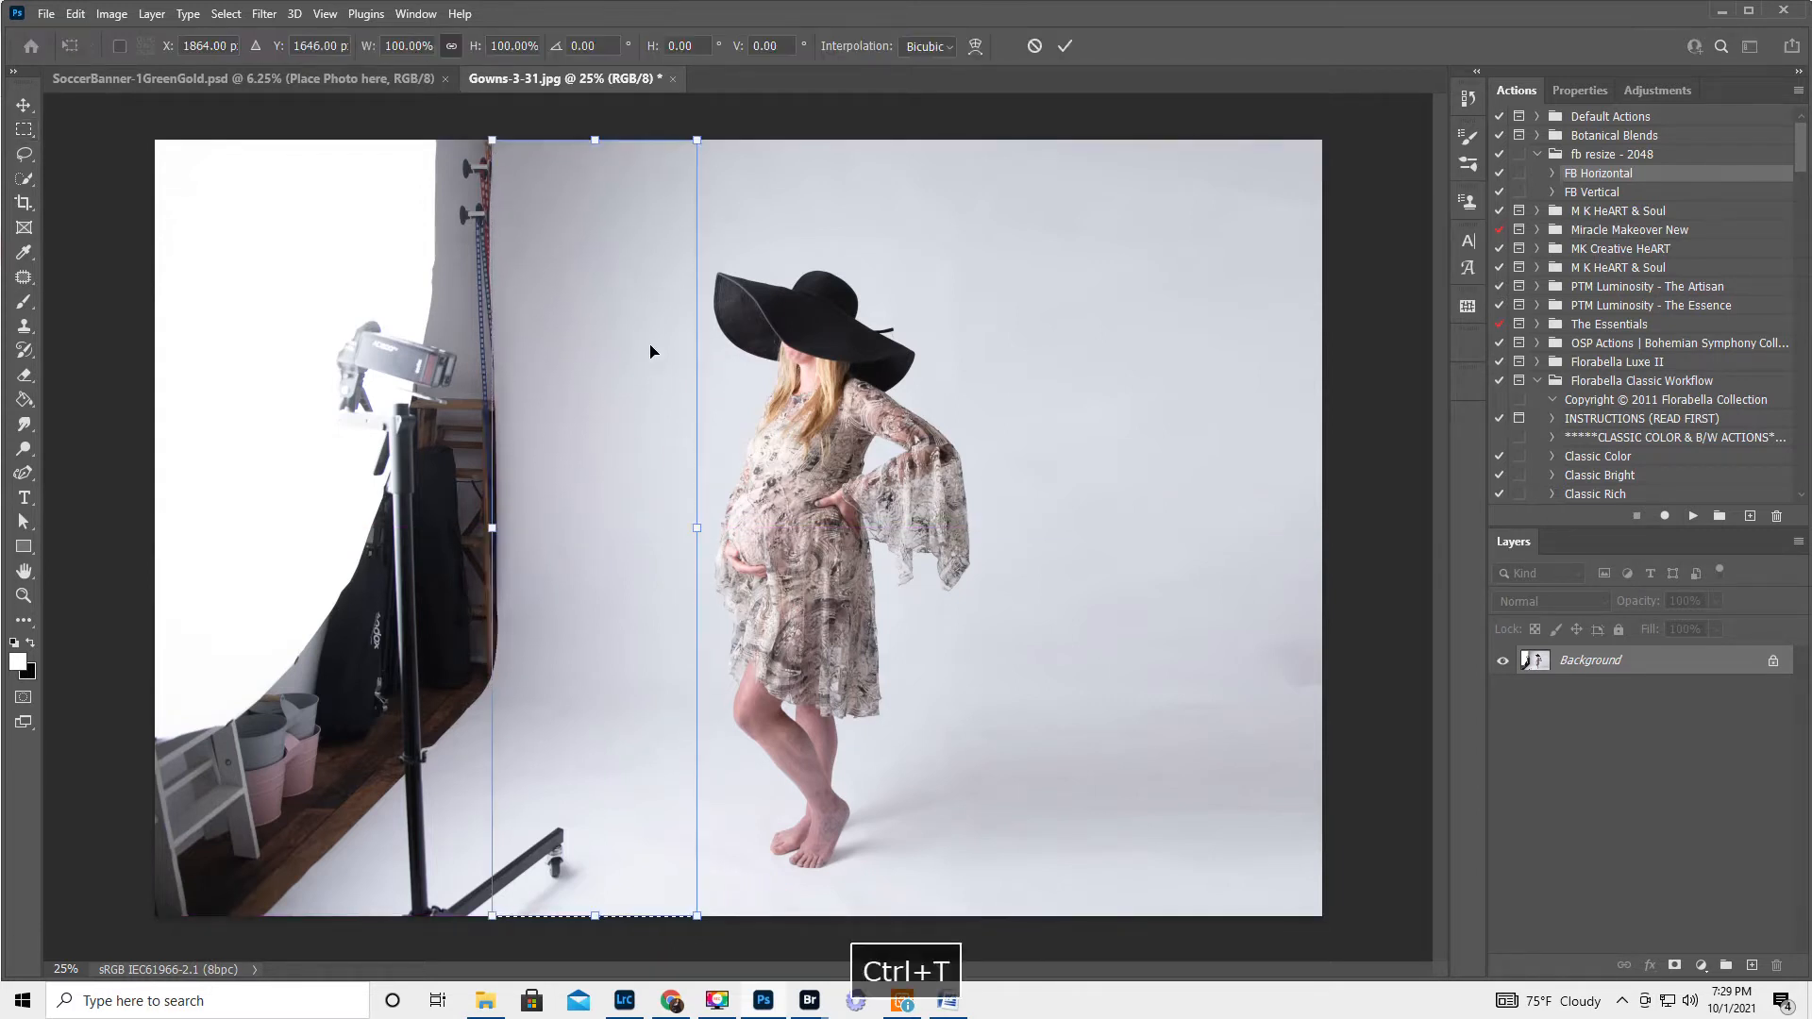
{"action": "left_click_drag", "start_coordinate": [494, 526], "coordinate": [6, 503]}
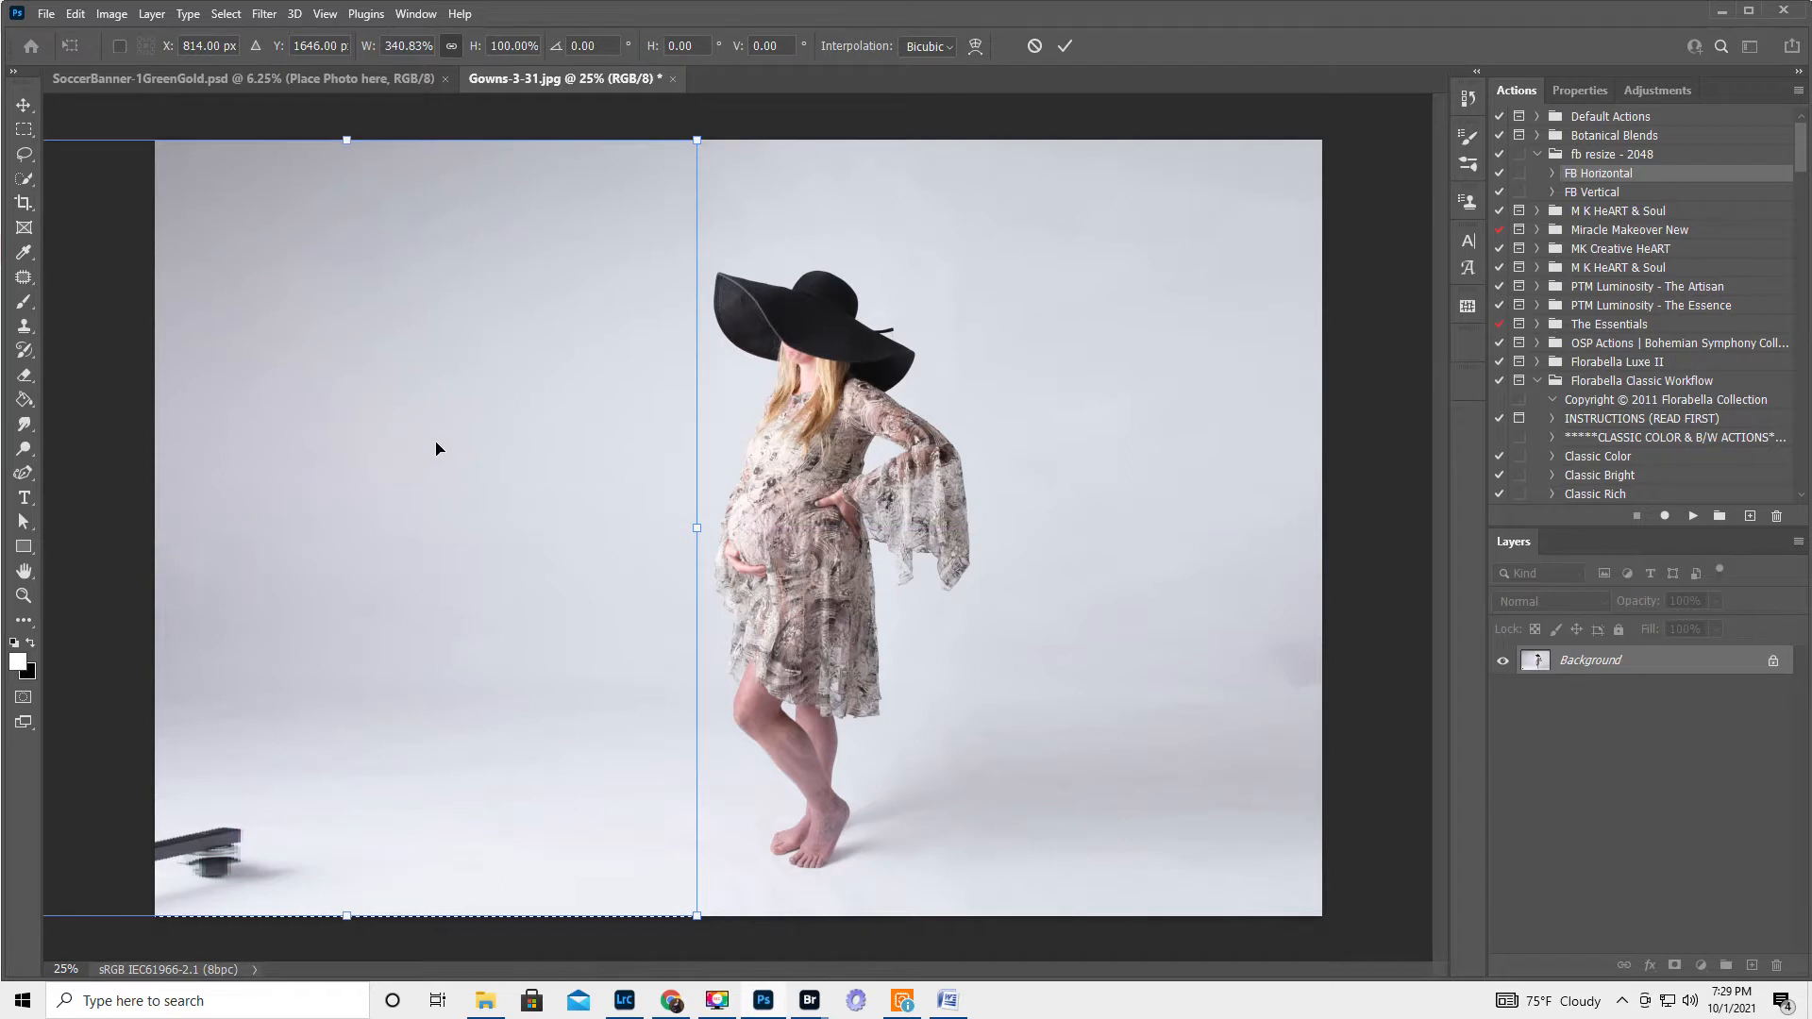
{"action": "key", "text": "Return"}
{"action": "key", "text": "ctrl+d"}
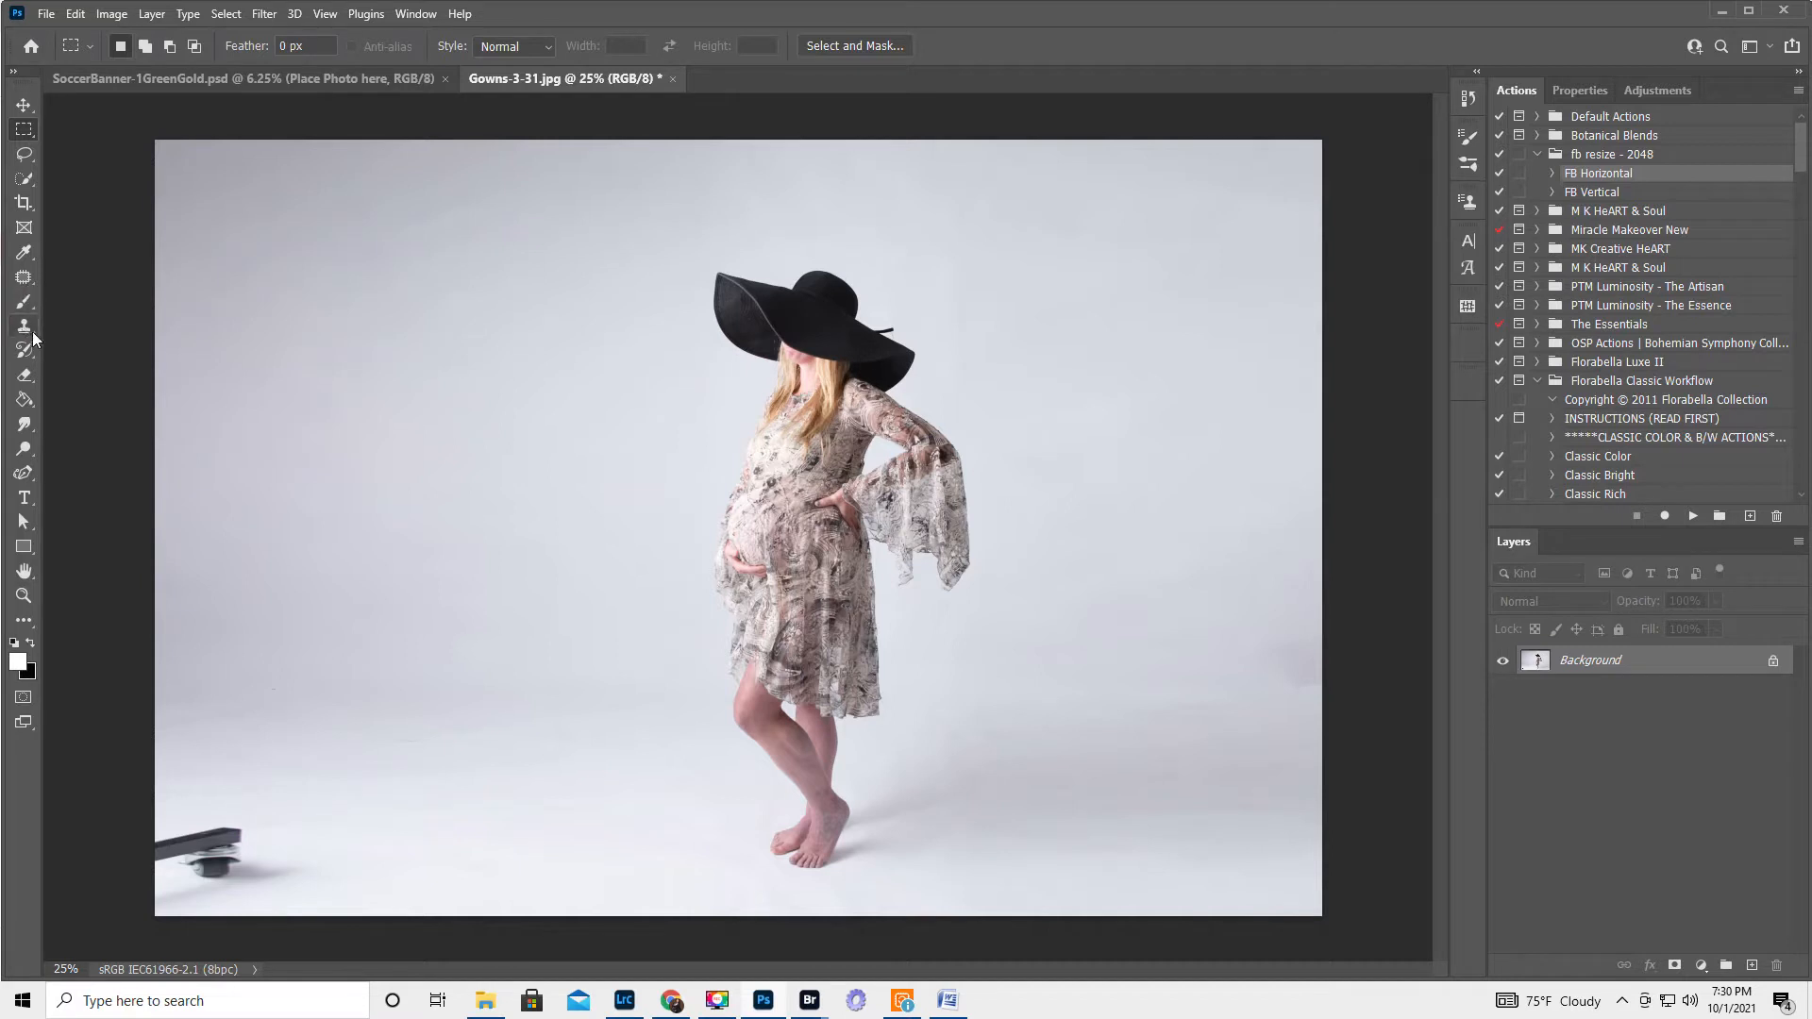
Step: Select the woman in the hat with the Object Selection tool, and switch to the Quick Selection tool
{"action": "left_click", "coordinate": [25, 178]}
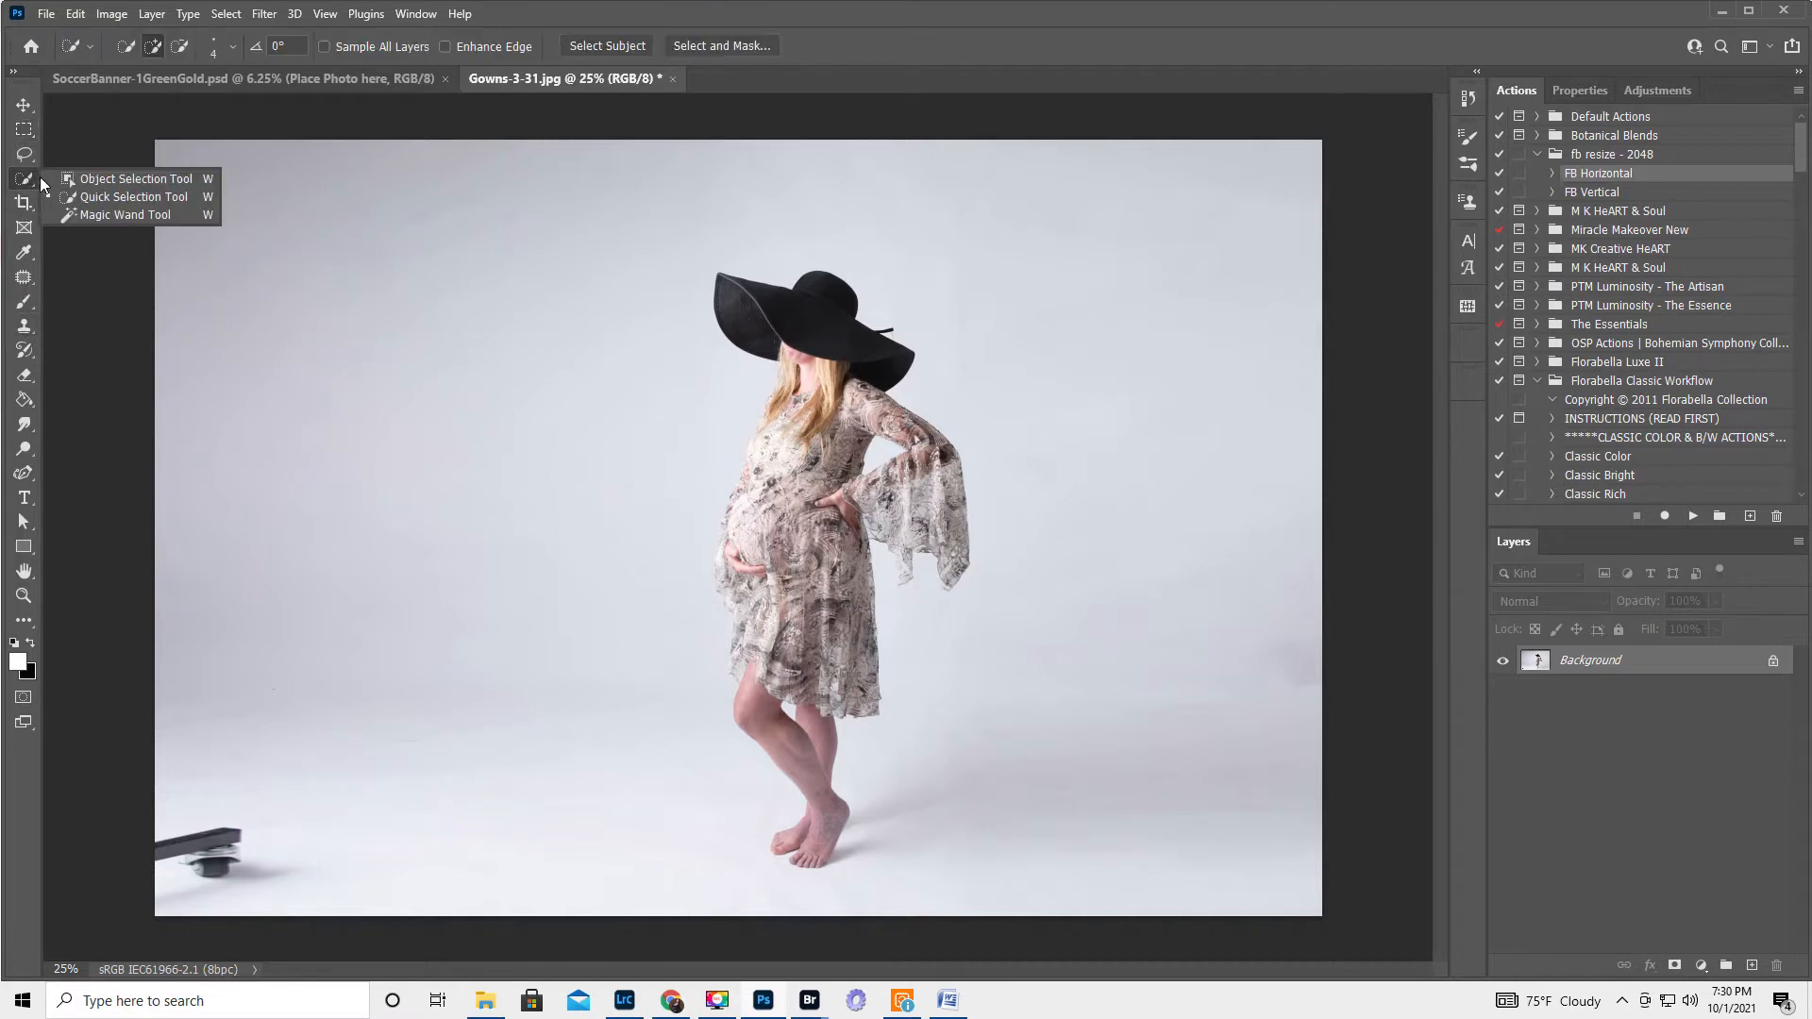
{"action": "left_click", "coordinate": [126, 179]}
{"action": "mouse_move", "coordinate": [642, 225]}
{"action": "left_mouse_down"}
{"action": "mouse_move", "coordinate": [811, 563]}
{"action": "mouse_move", "coordinate": [1044, 882]}
{"action": "mouse_move", "coordinate": [975, 884]}
{"action": "left_mouse_up"}
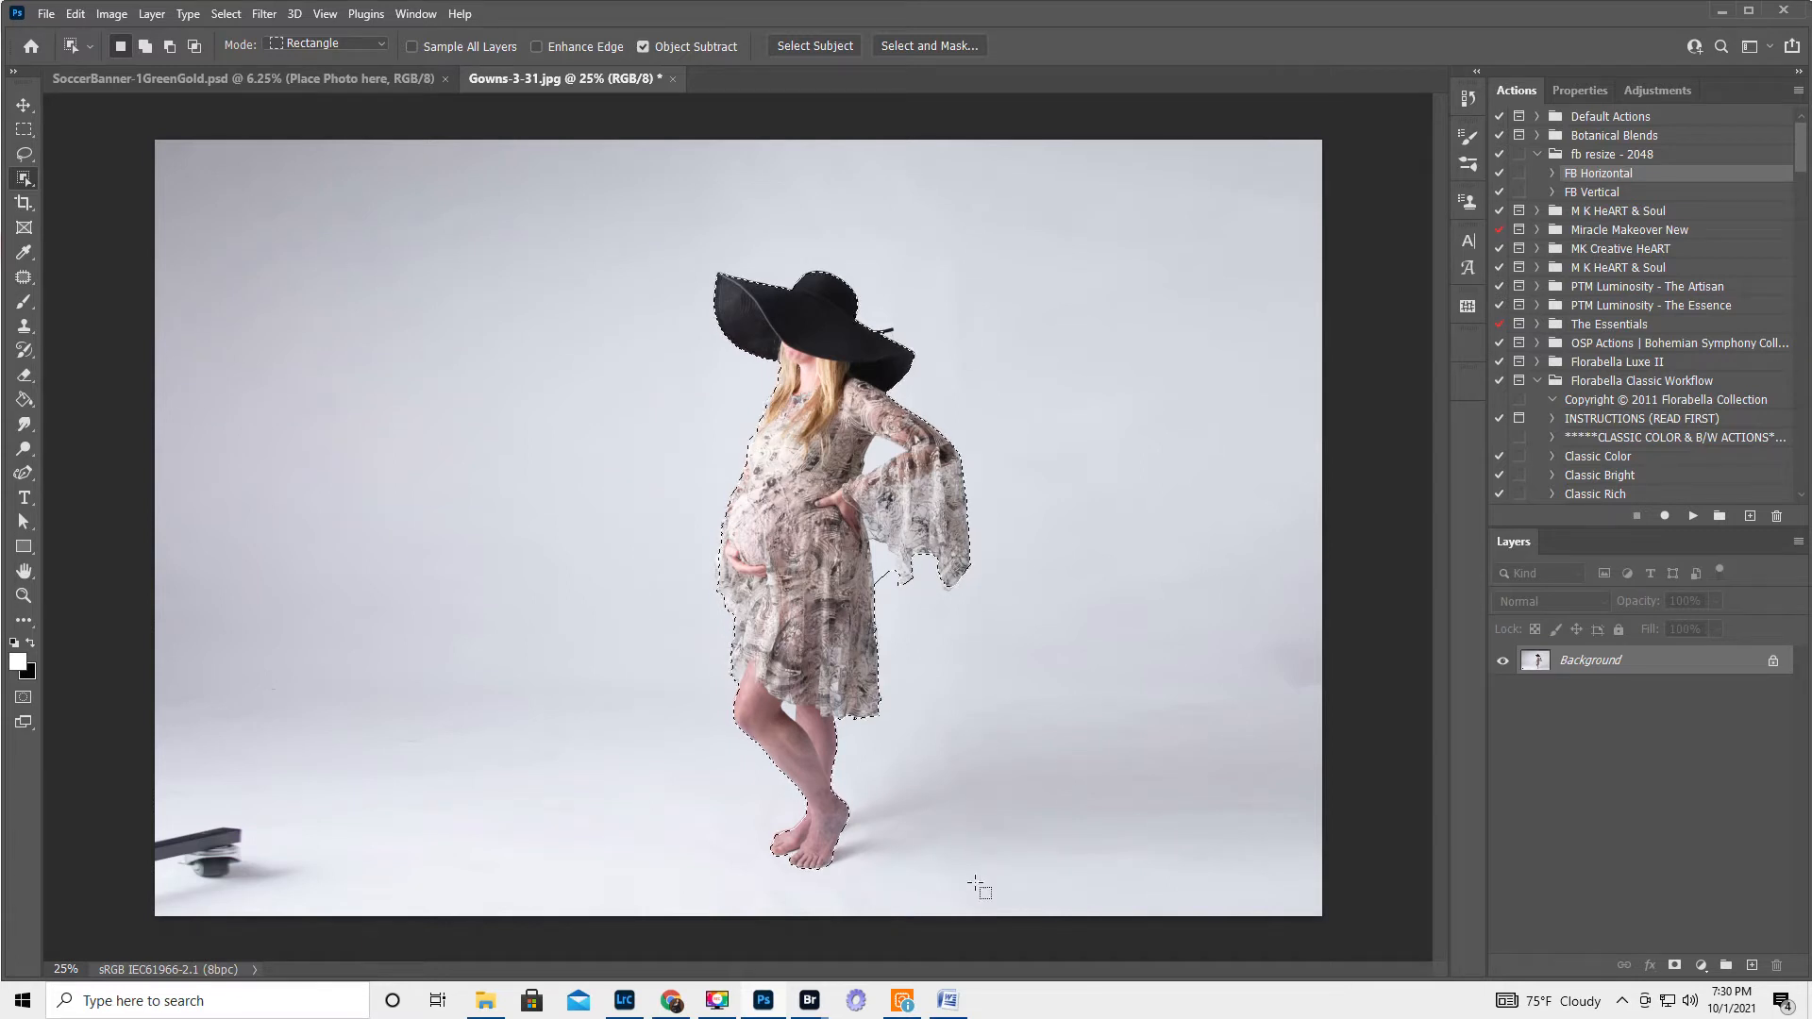
{"action": "right_click", "coordinate": [24, 177]}
{"action": "left_click", "coordinate": [81, 197]}
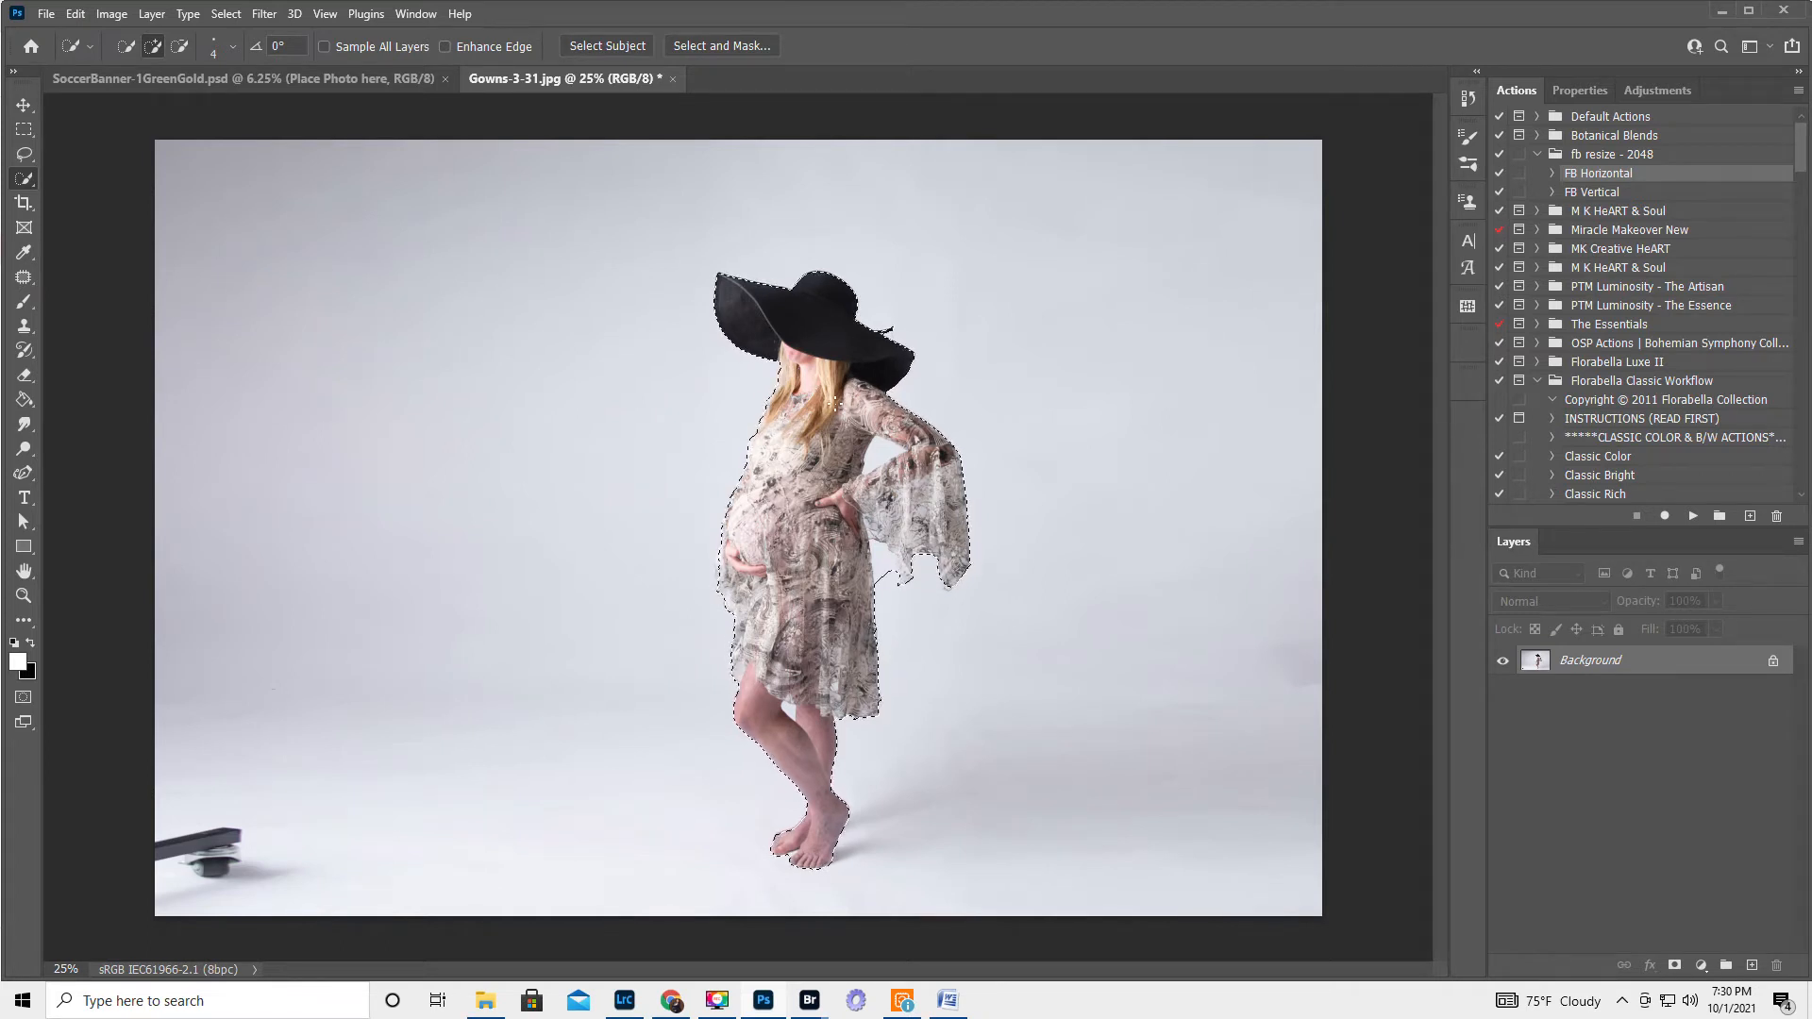
Step: Copy the selected woman to a new layer and duplicate the Background layer beneath it
{"action": "key", "text": "ctrl+j"}
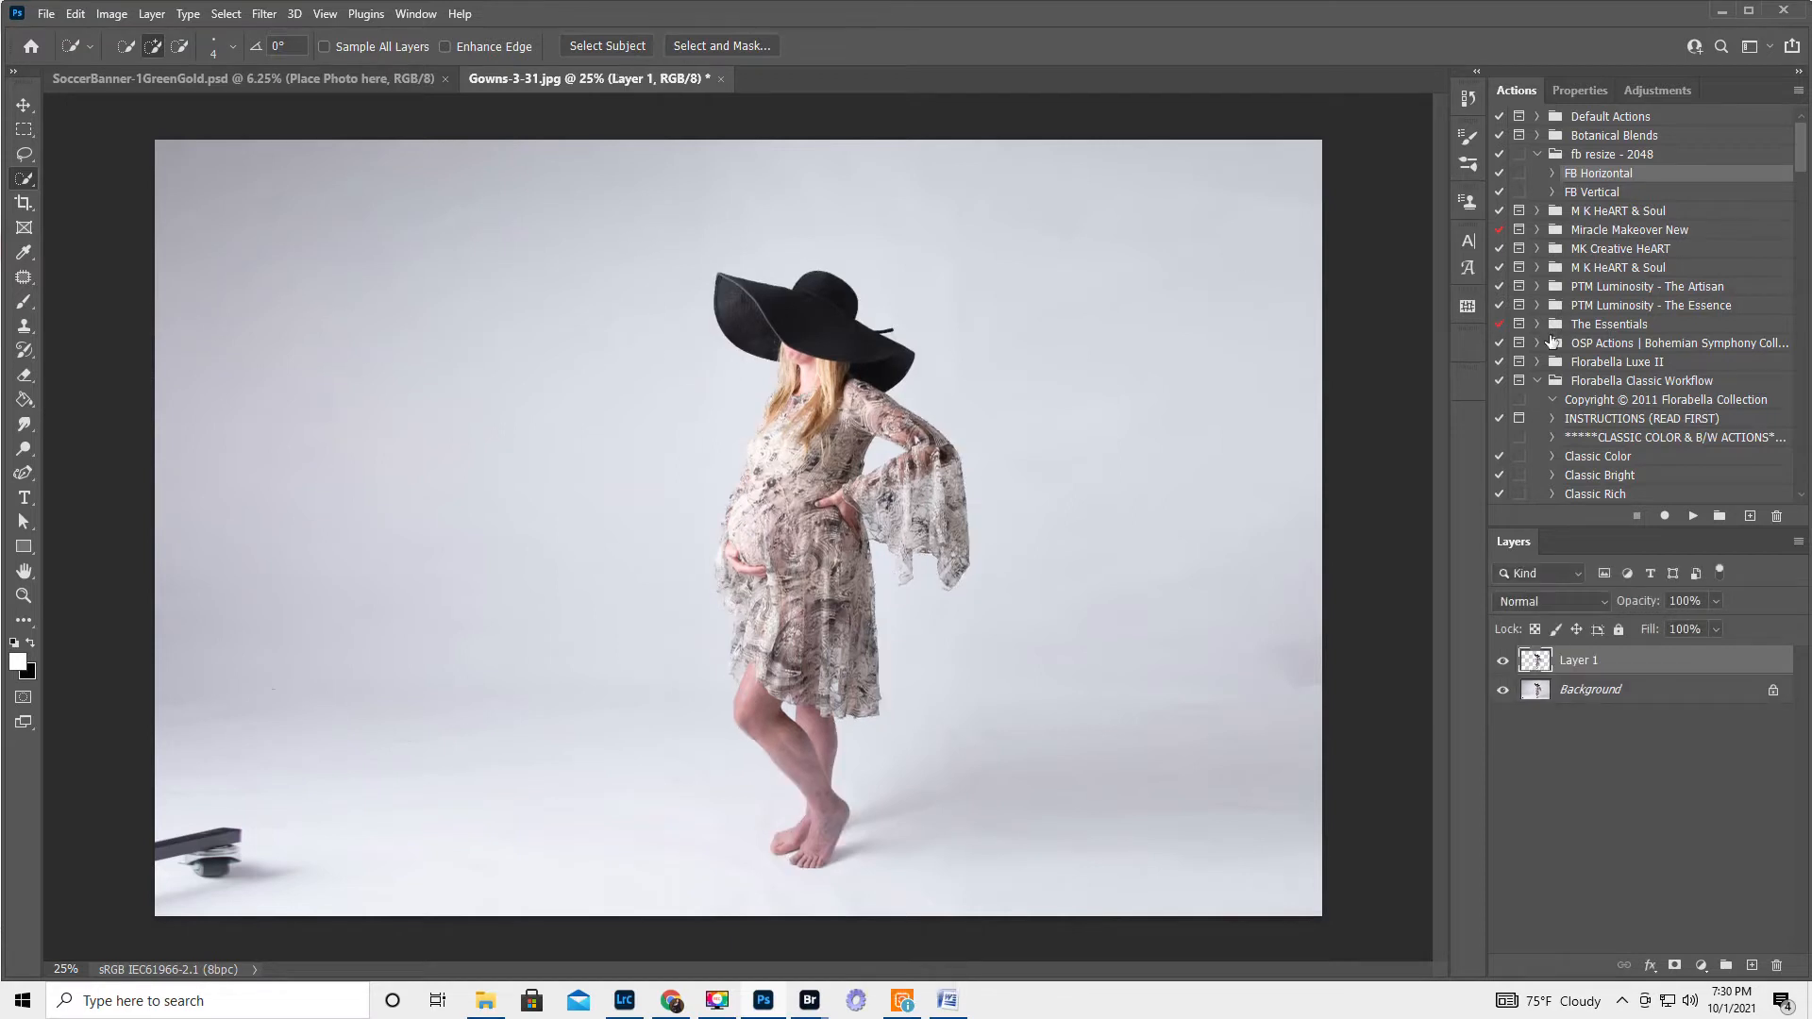
{"action": "left_click", "coordinate": [1593, 691]}
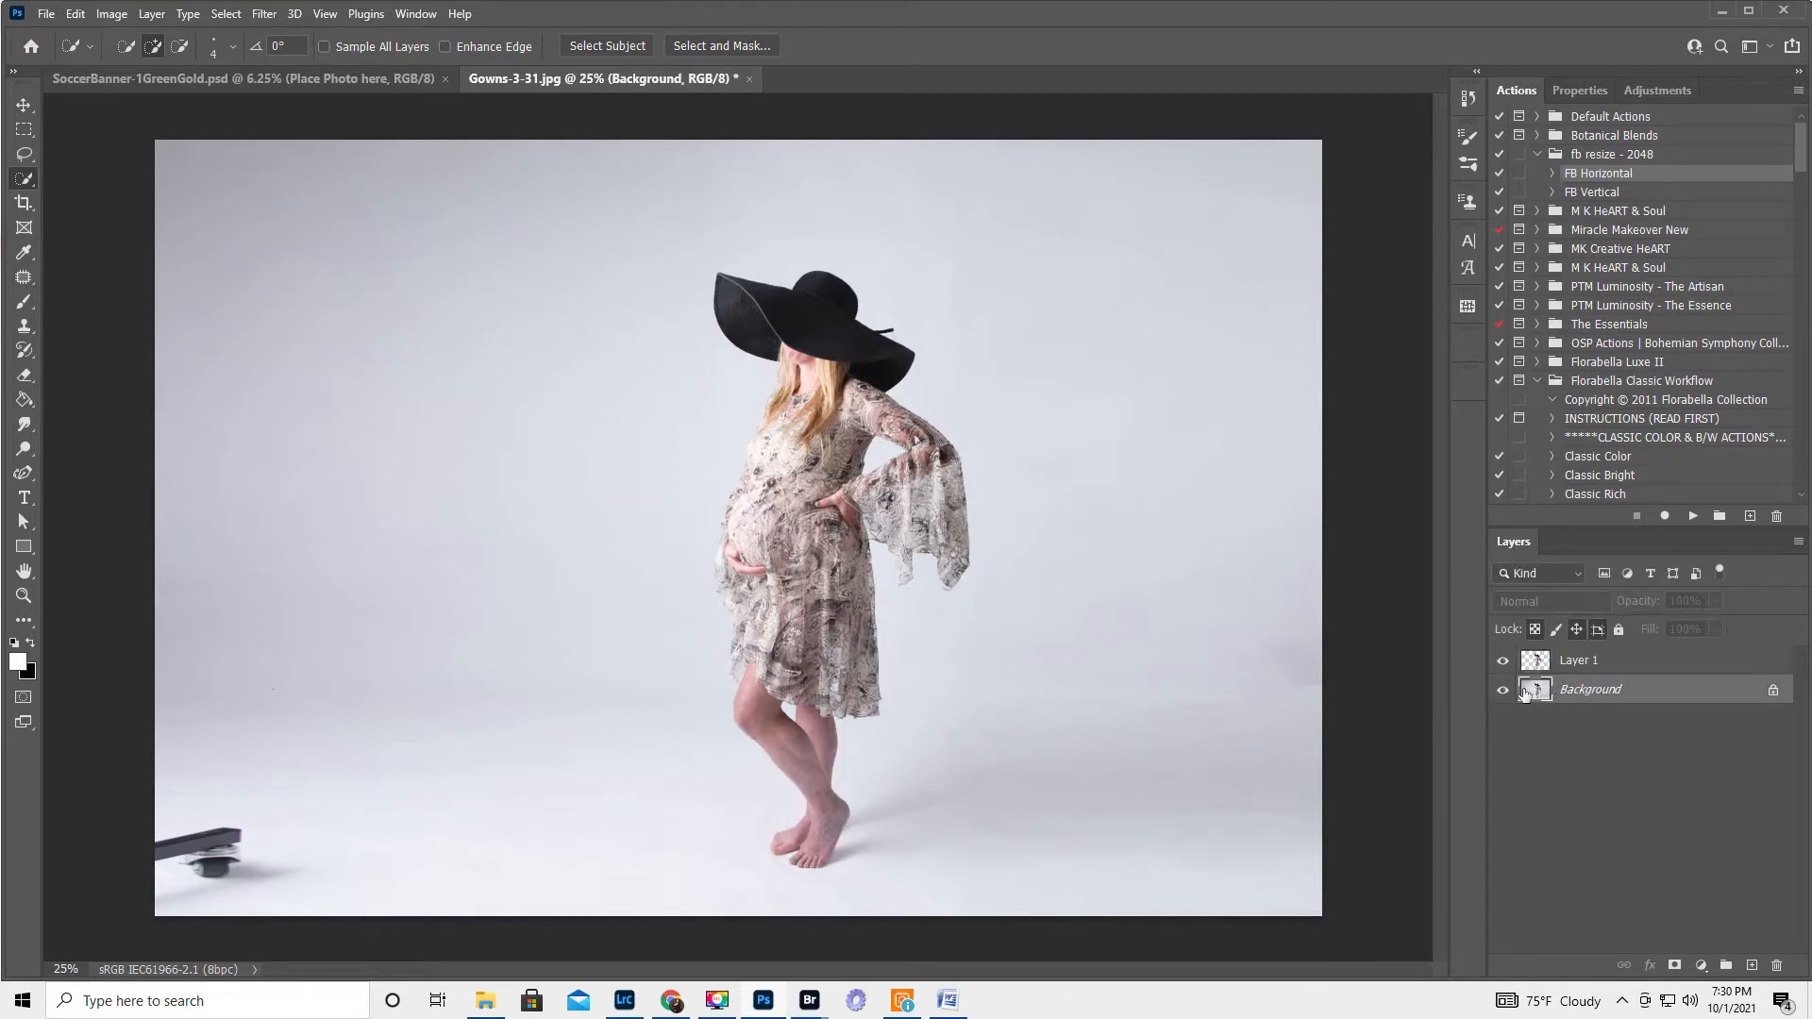
{"action": "key", "text": "ctrl+j"}
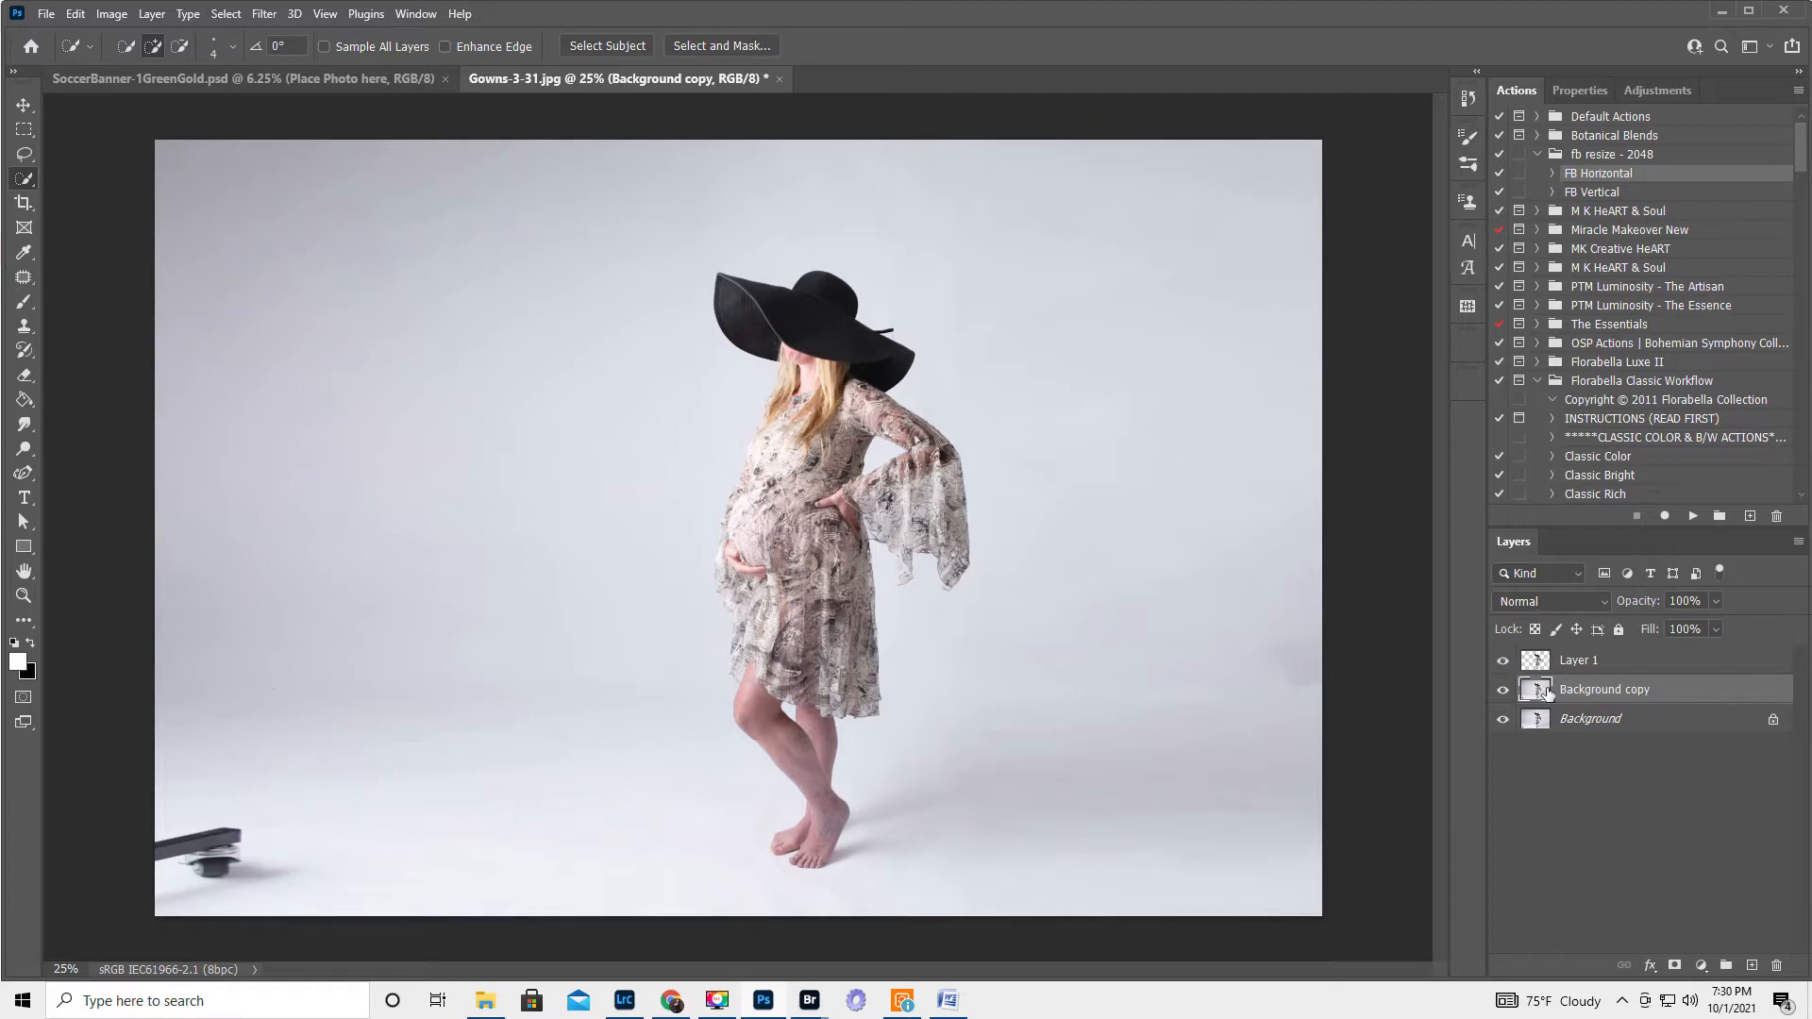
Step: Try to retouch the backdrop beside the woman with an enlarged Clone Stamp at 41% opacity, and undo the stroke
{"action": "left_click", "coordinate": [24, 328]}
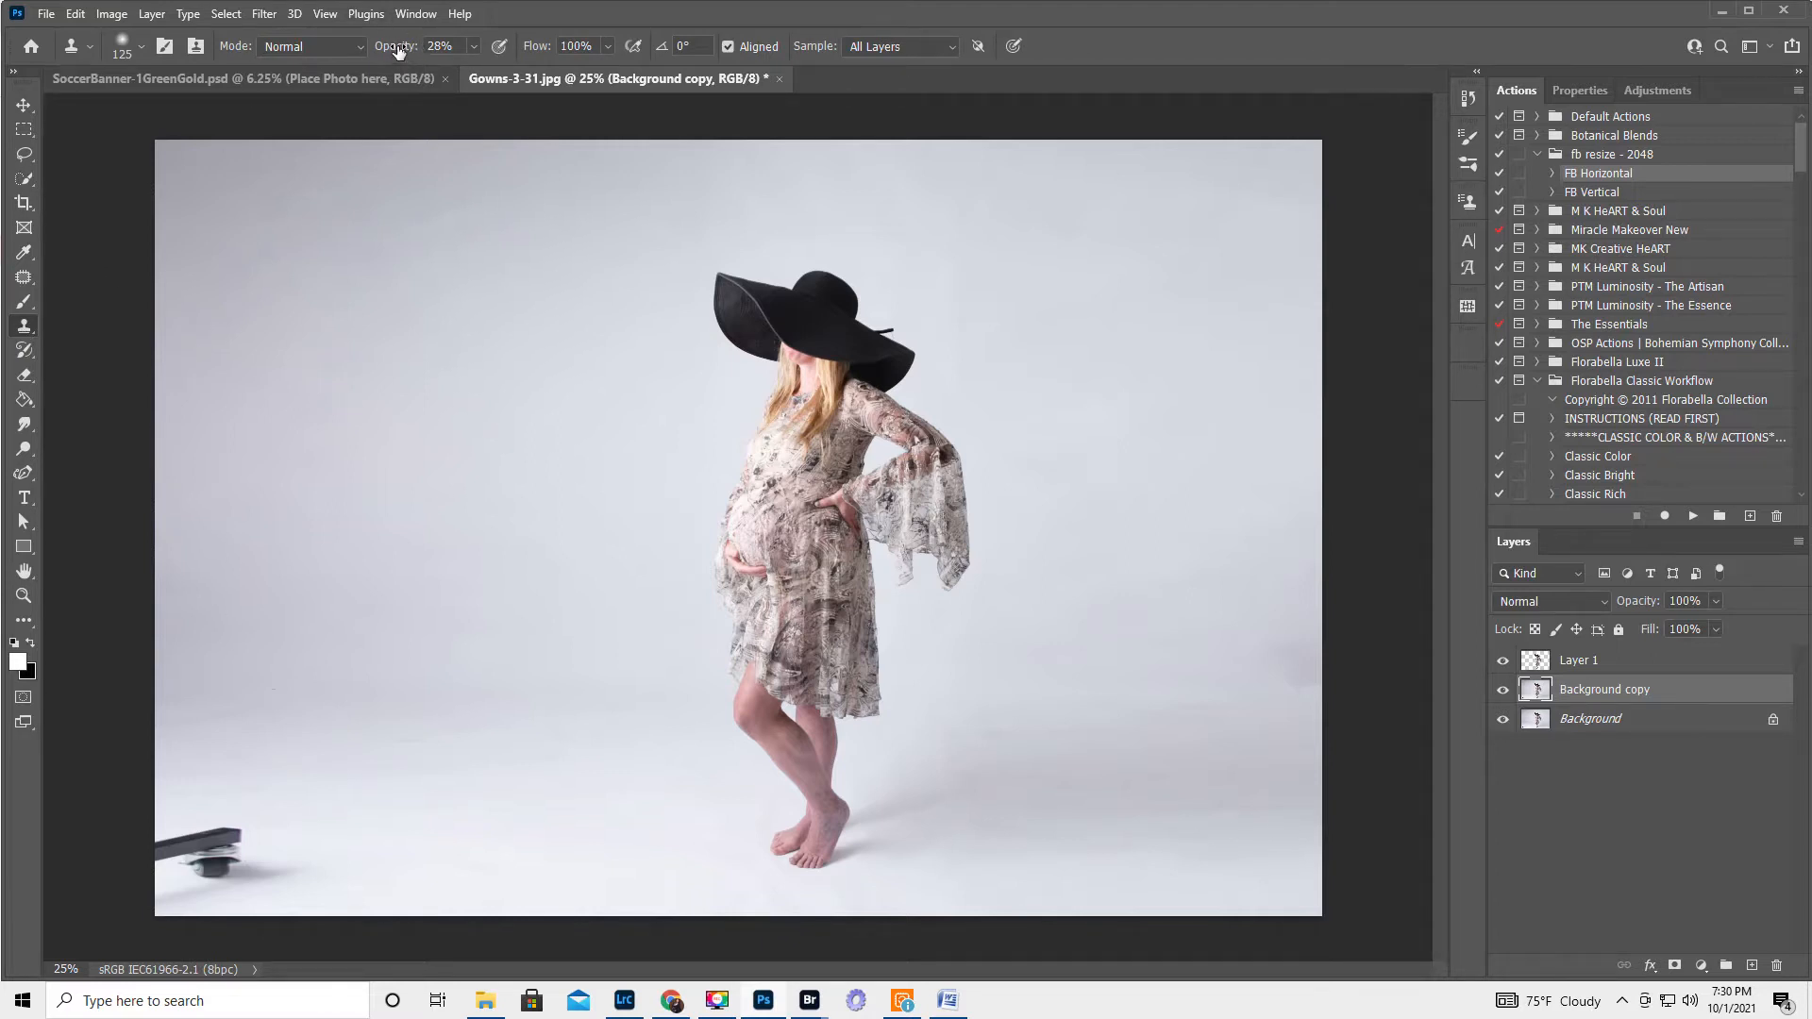
{"action": "left_click_drag", "start_coordinate": [397, 51], "coordinate": [412, 52]}
{"action": "key", "text": "bracketright"}
{"action": "key", "text": "bracketright"}
{"action": "key", "text": "bracketright"}
{"action": "key", "text": "bracketright"}
{"action": "key", "text": "bracketright"}
{"action": "key", "text": "bracketright"}
{"action": "key", "text": "bracketright"}
{"action": "key", "text": "bracketright"}
{"action": "key", "text": "bracketright"}
{"action": "key", "text": "bracketright"}
{"action": "key", "text": "bracketright"}
{"action": "key", "text": "bracketright"}
{"action": "key", "text": "bracketright"}
{"action": "key", "text": "bracketright"}
{"action": "key", "text": "bracketright"}
{"action": "left_click", "coordinate": [942, 390], "text": "alt"}
{"action": "mouse_move", "coordinate": [1036, 362]}
{"action": "left_mouse_down"}
{"action": "mouse_move", "coordinate": [1043, 343]}
{"action": "mouse_move", "coordinate": [1035, 363]}
{"action": "left_mouse_up"}
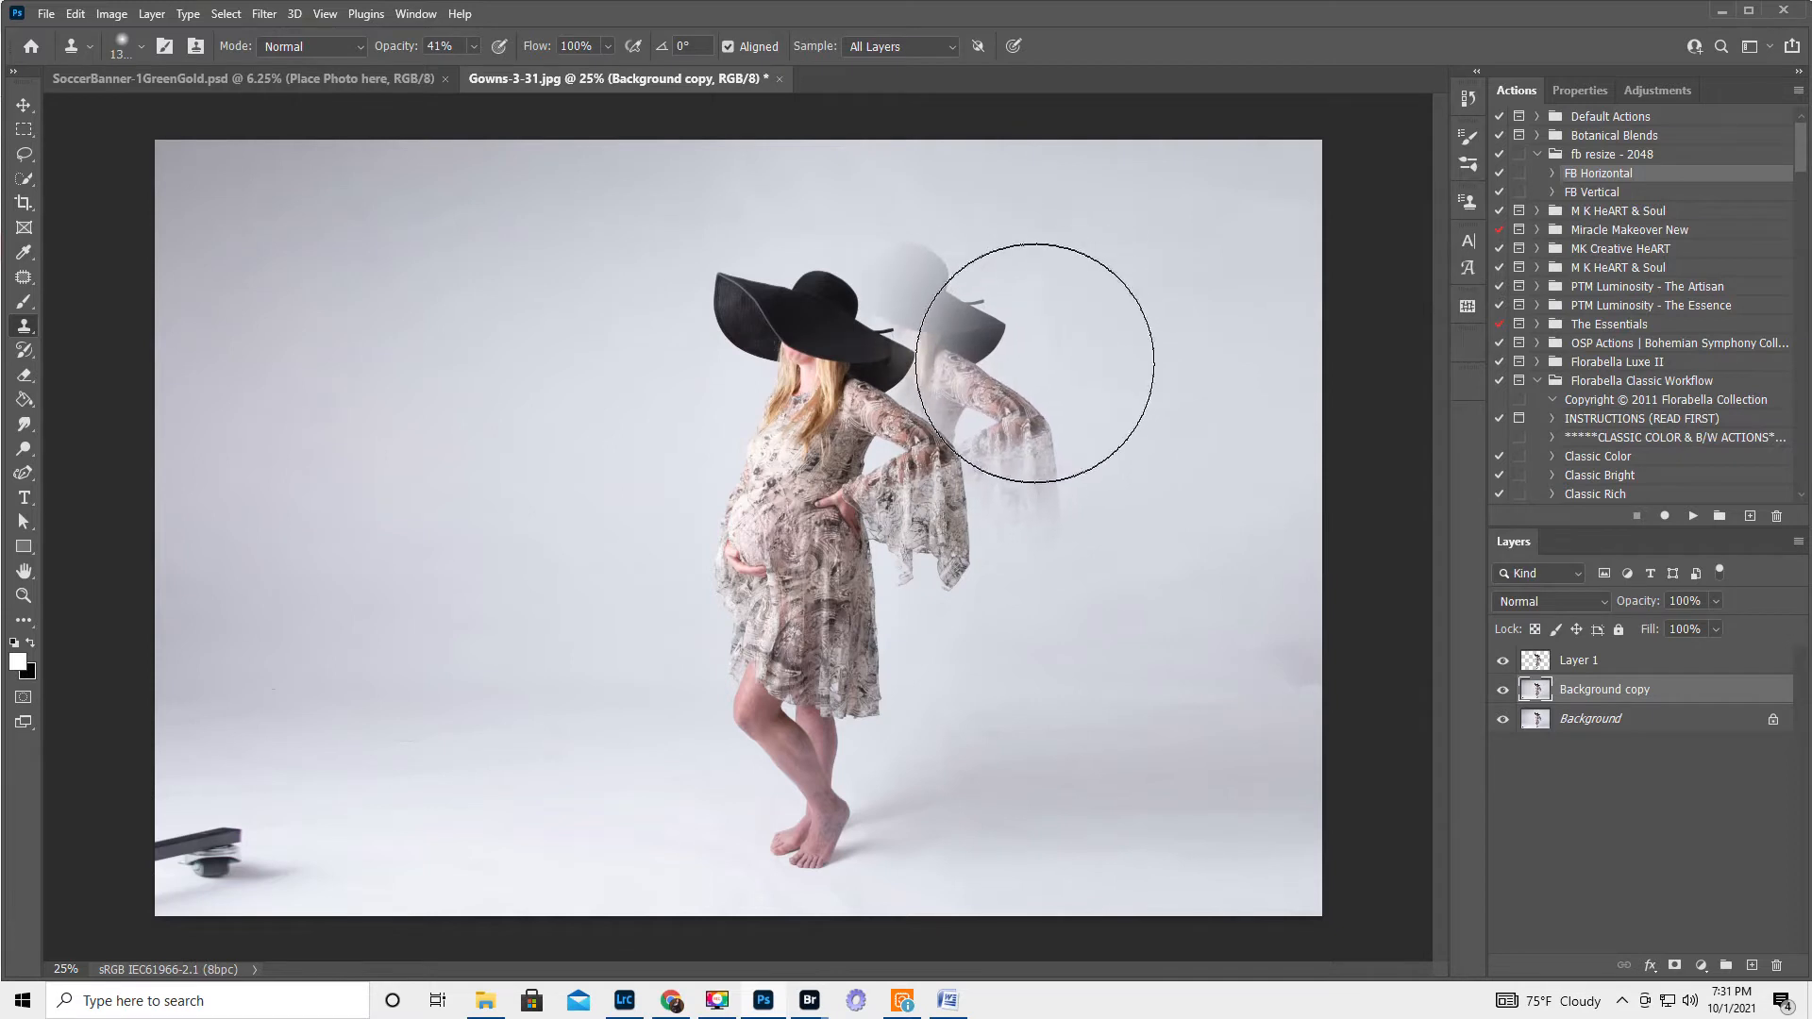
{"action": "key", "text": "ctrl+z"}
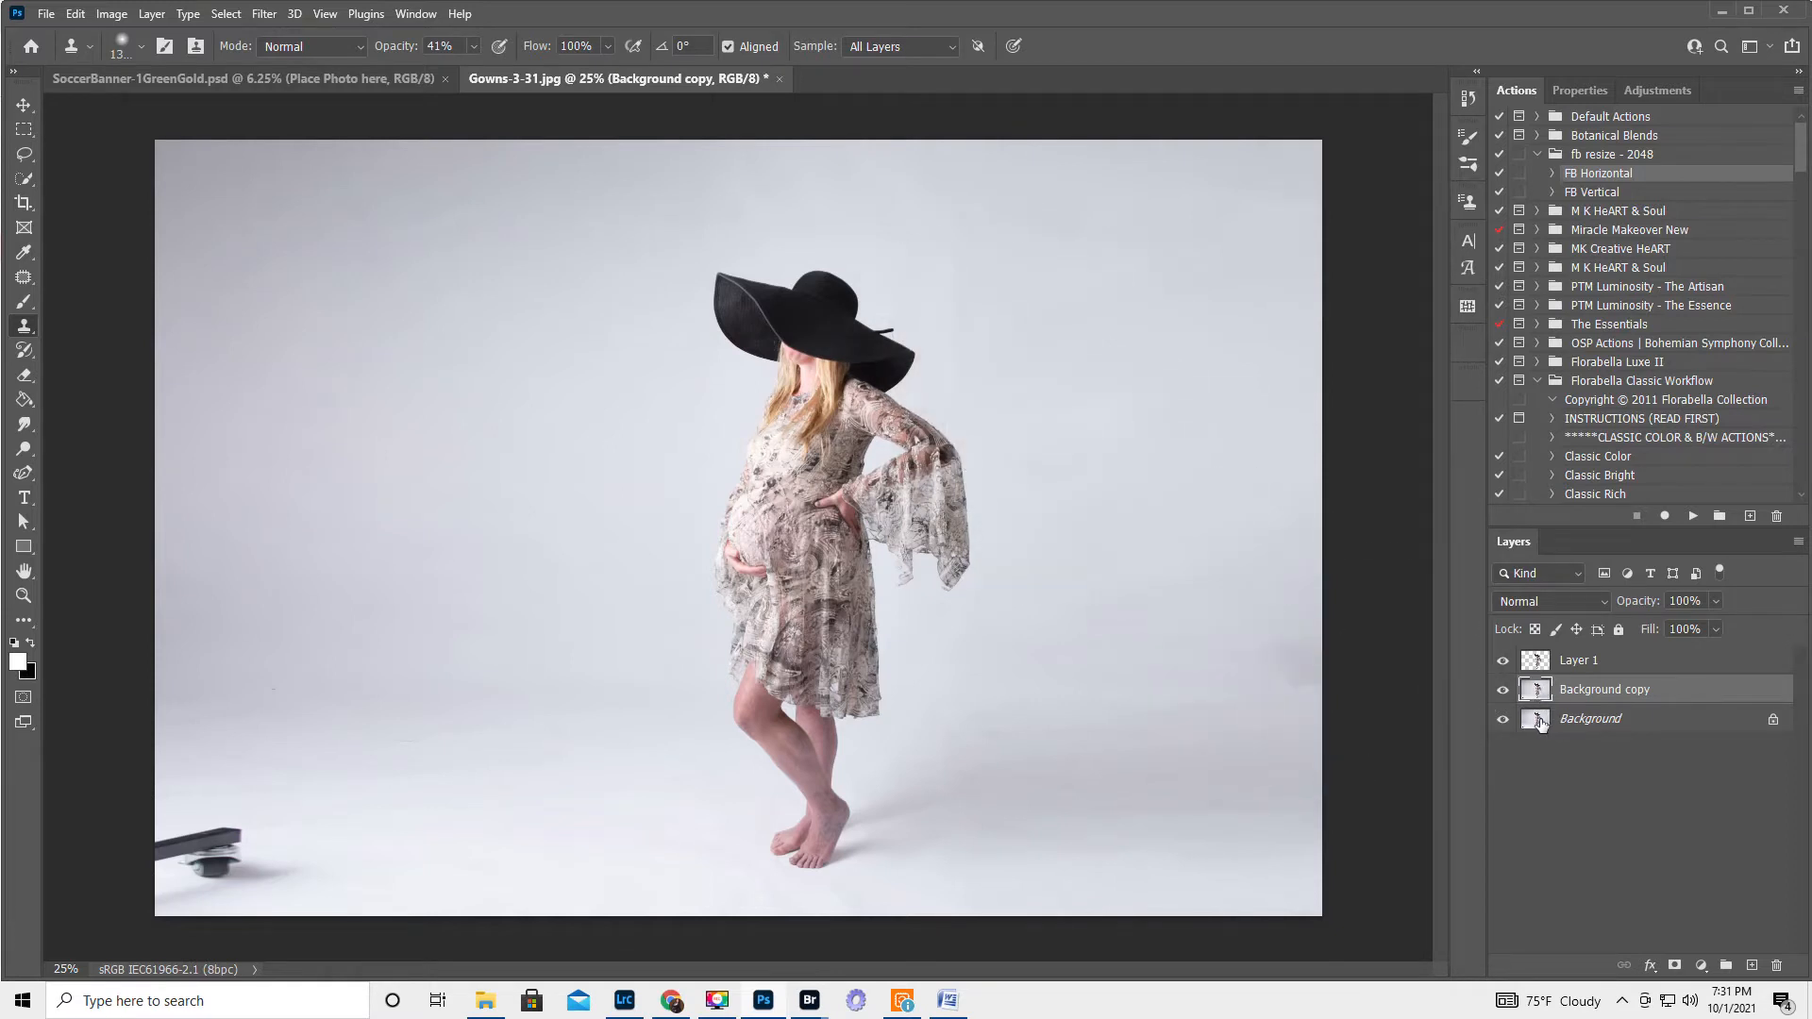
{"action": "left_click", "coordinate": [1503, 660]}
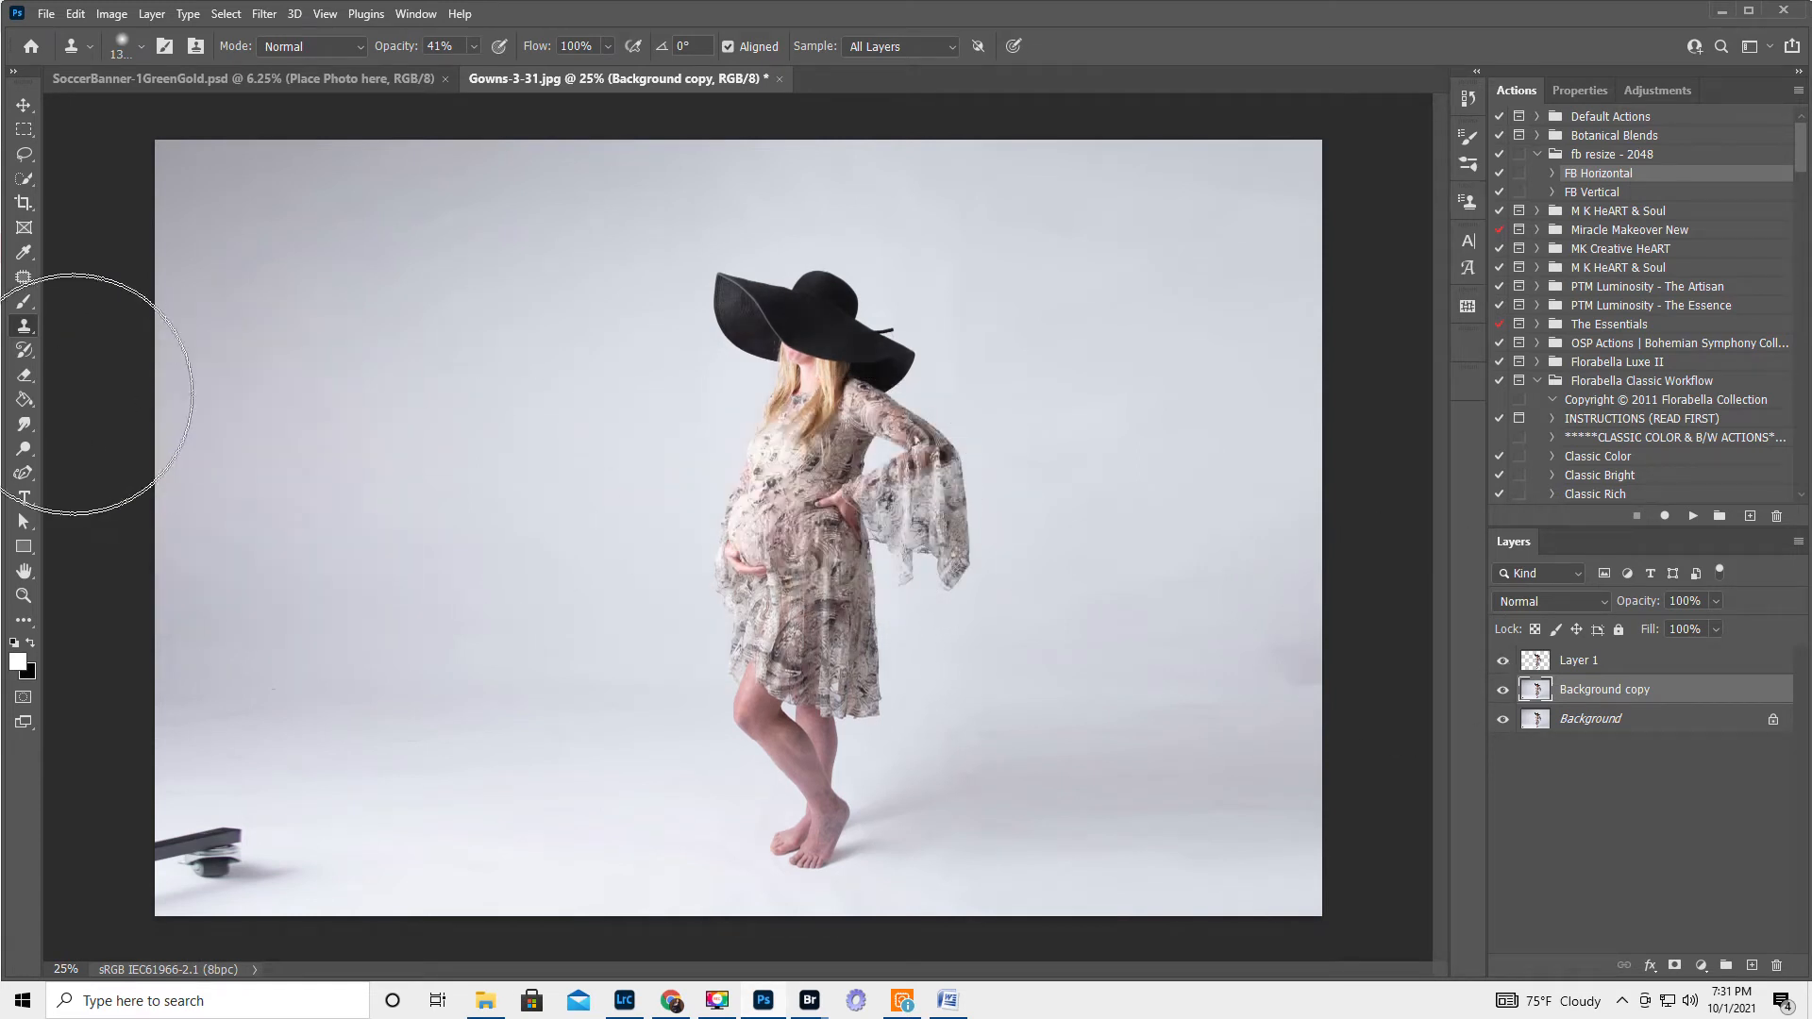
Step: Set up the Brush tool with a soft round tip at 0% hardness, enlarged beyond 800 px, and 47% opacity
{"action": "left_click", "coordinate": [26, 304]}
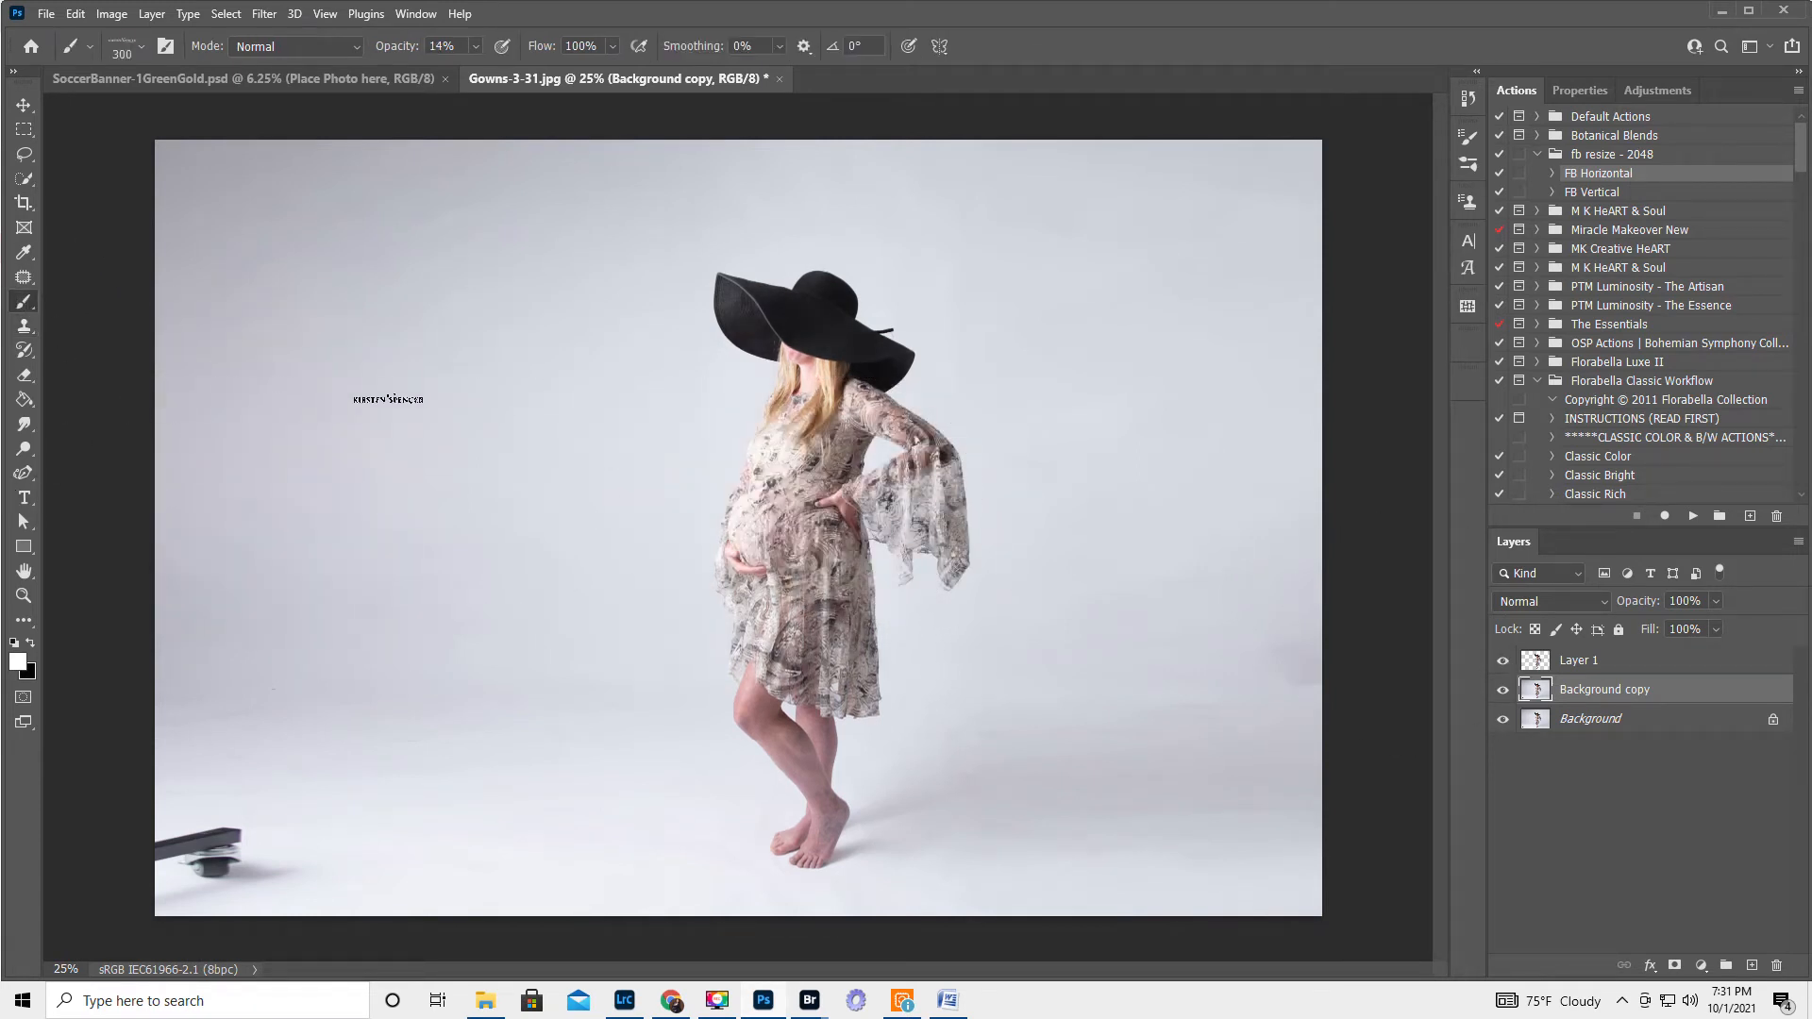
{"action": "right_click", "coordinate": [406, 398]}
{"action": "left_click", "coordinate": [493, 569]}
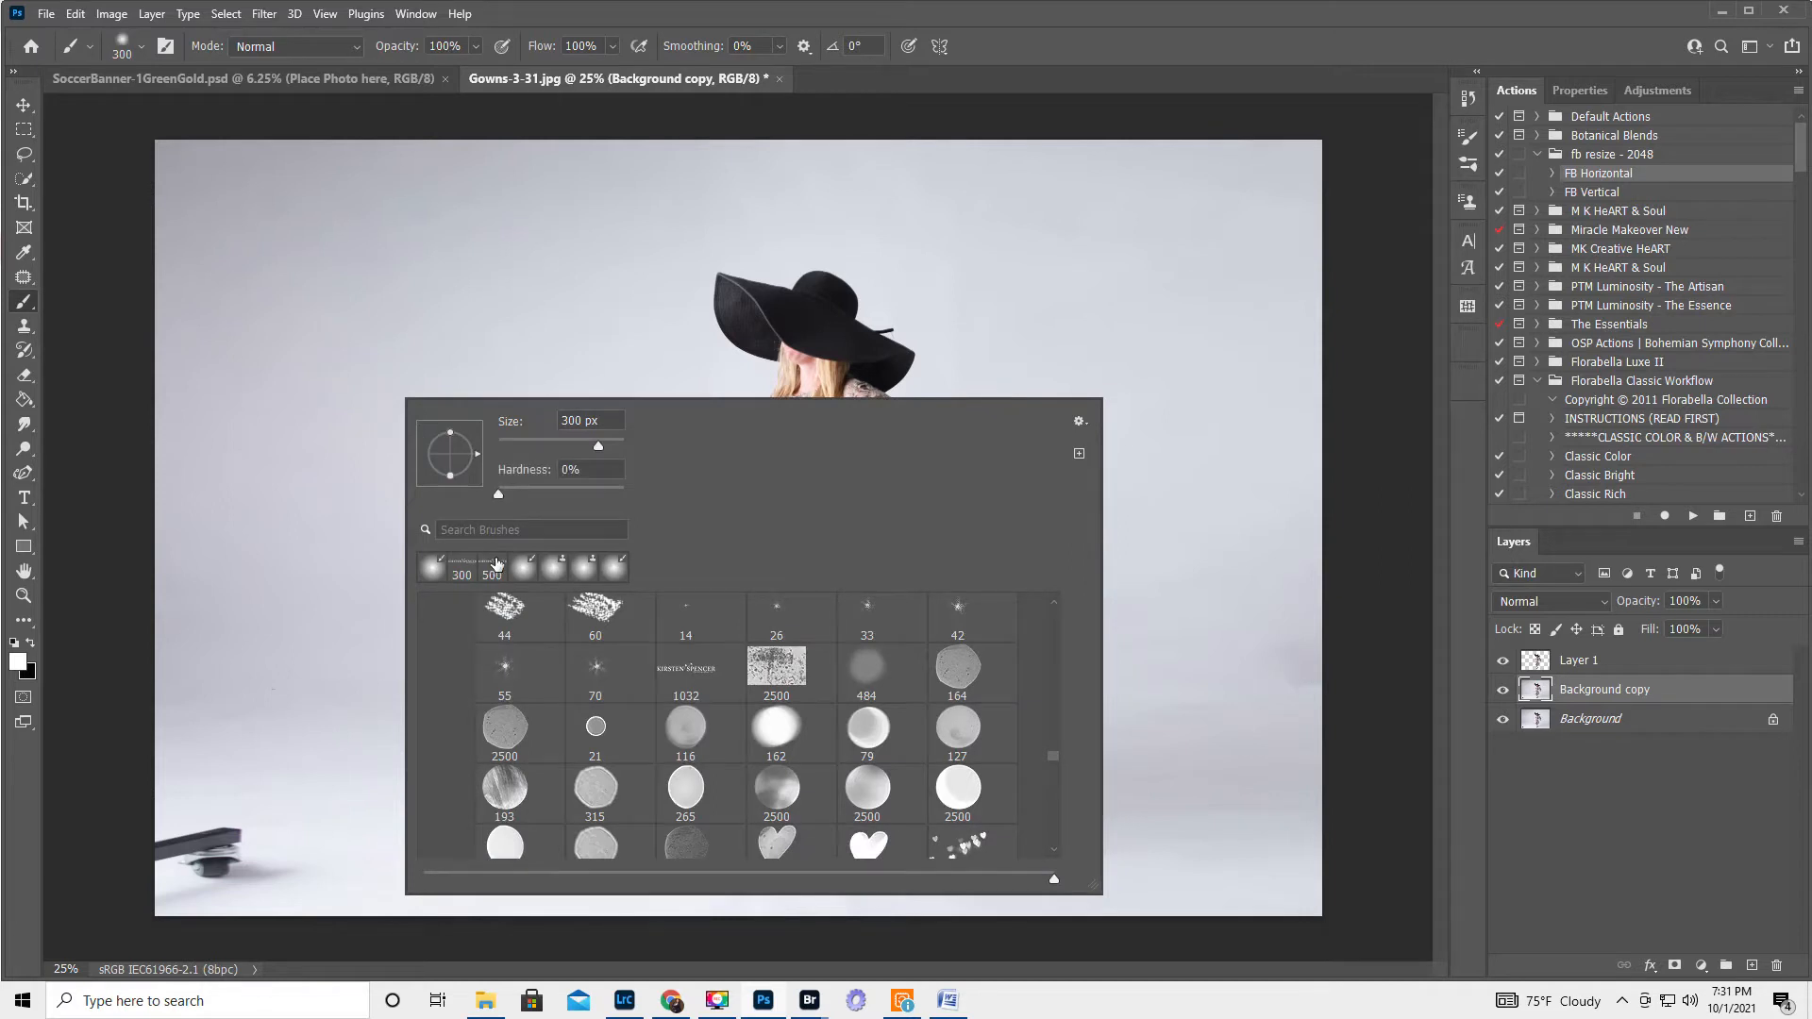
{"action": "left_click", "coordinate": [498, 495]}
{"action": "left_click", "coordinate": [993, 11]}
{"action": "key", "text": "bracketright"}
{"action": "key", "text": "bracketright"}
{"action": "key", "text": "bracketright"}
{"action": "key", "text": "bracketright"}
{"action": "key", "text": "bracketright"}
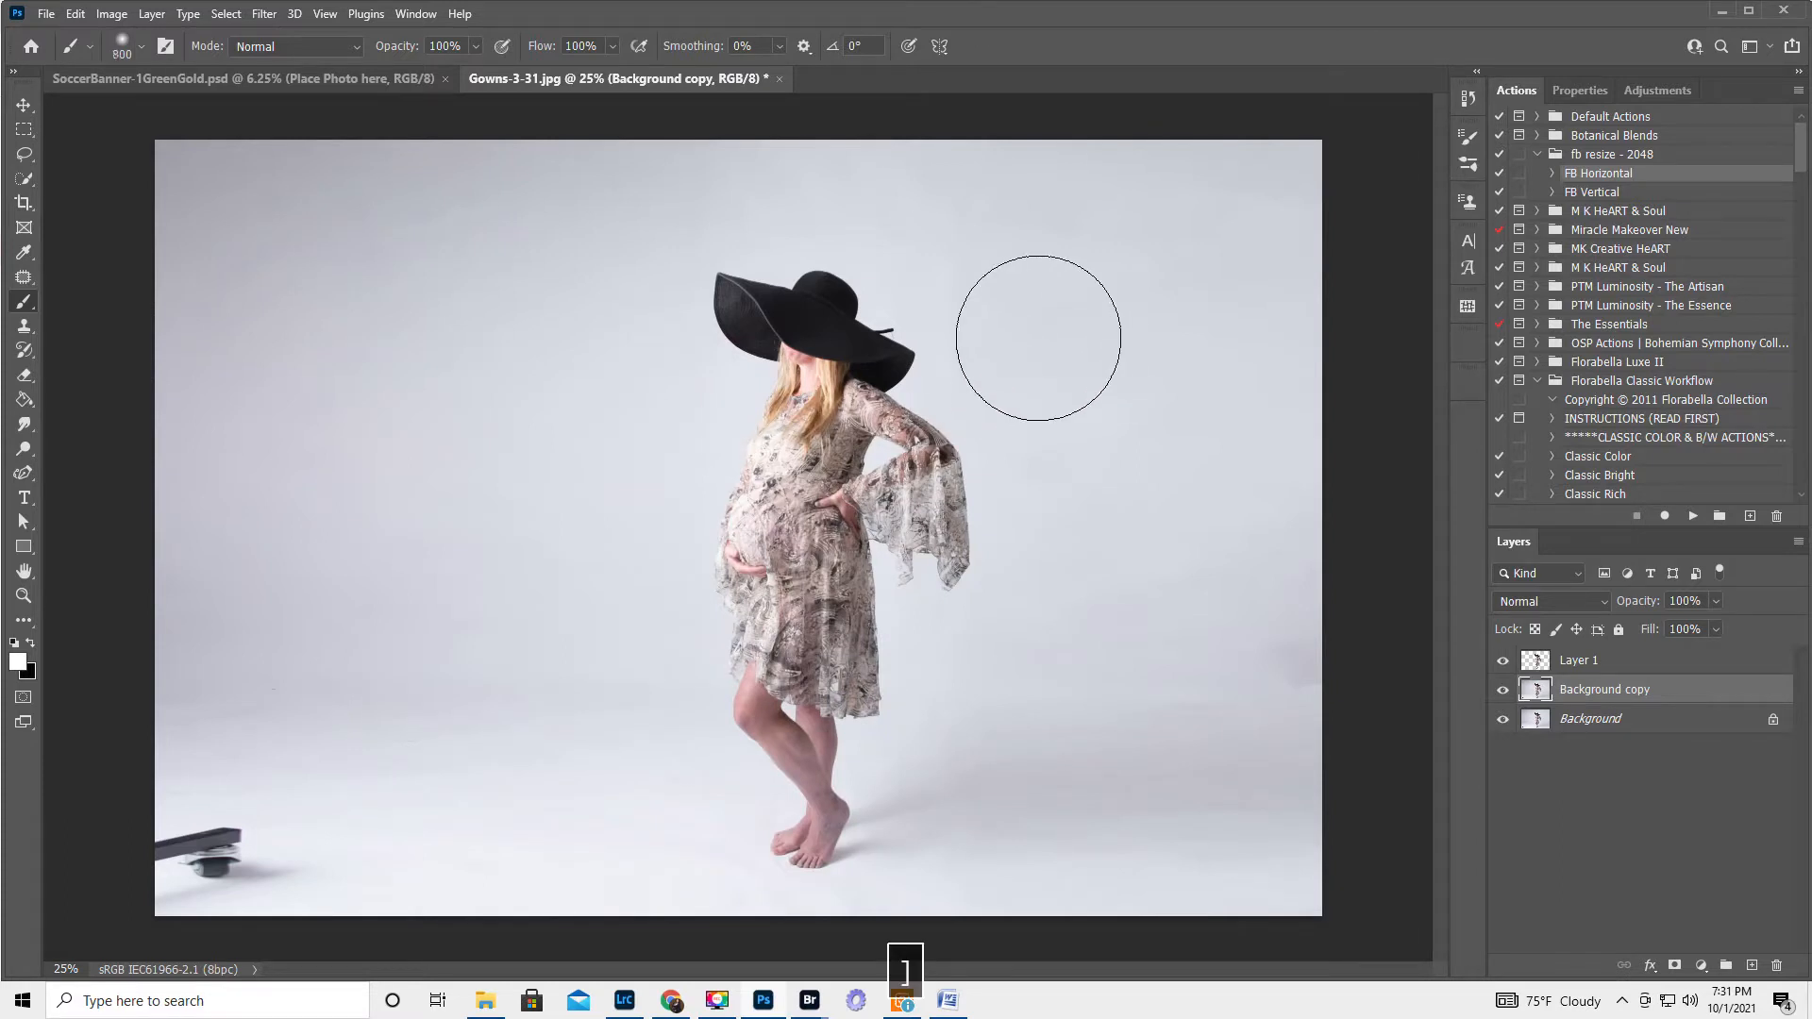
{"action": "key", "text": "bracketright"}
{"action": "key", "text": "bracketright"}
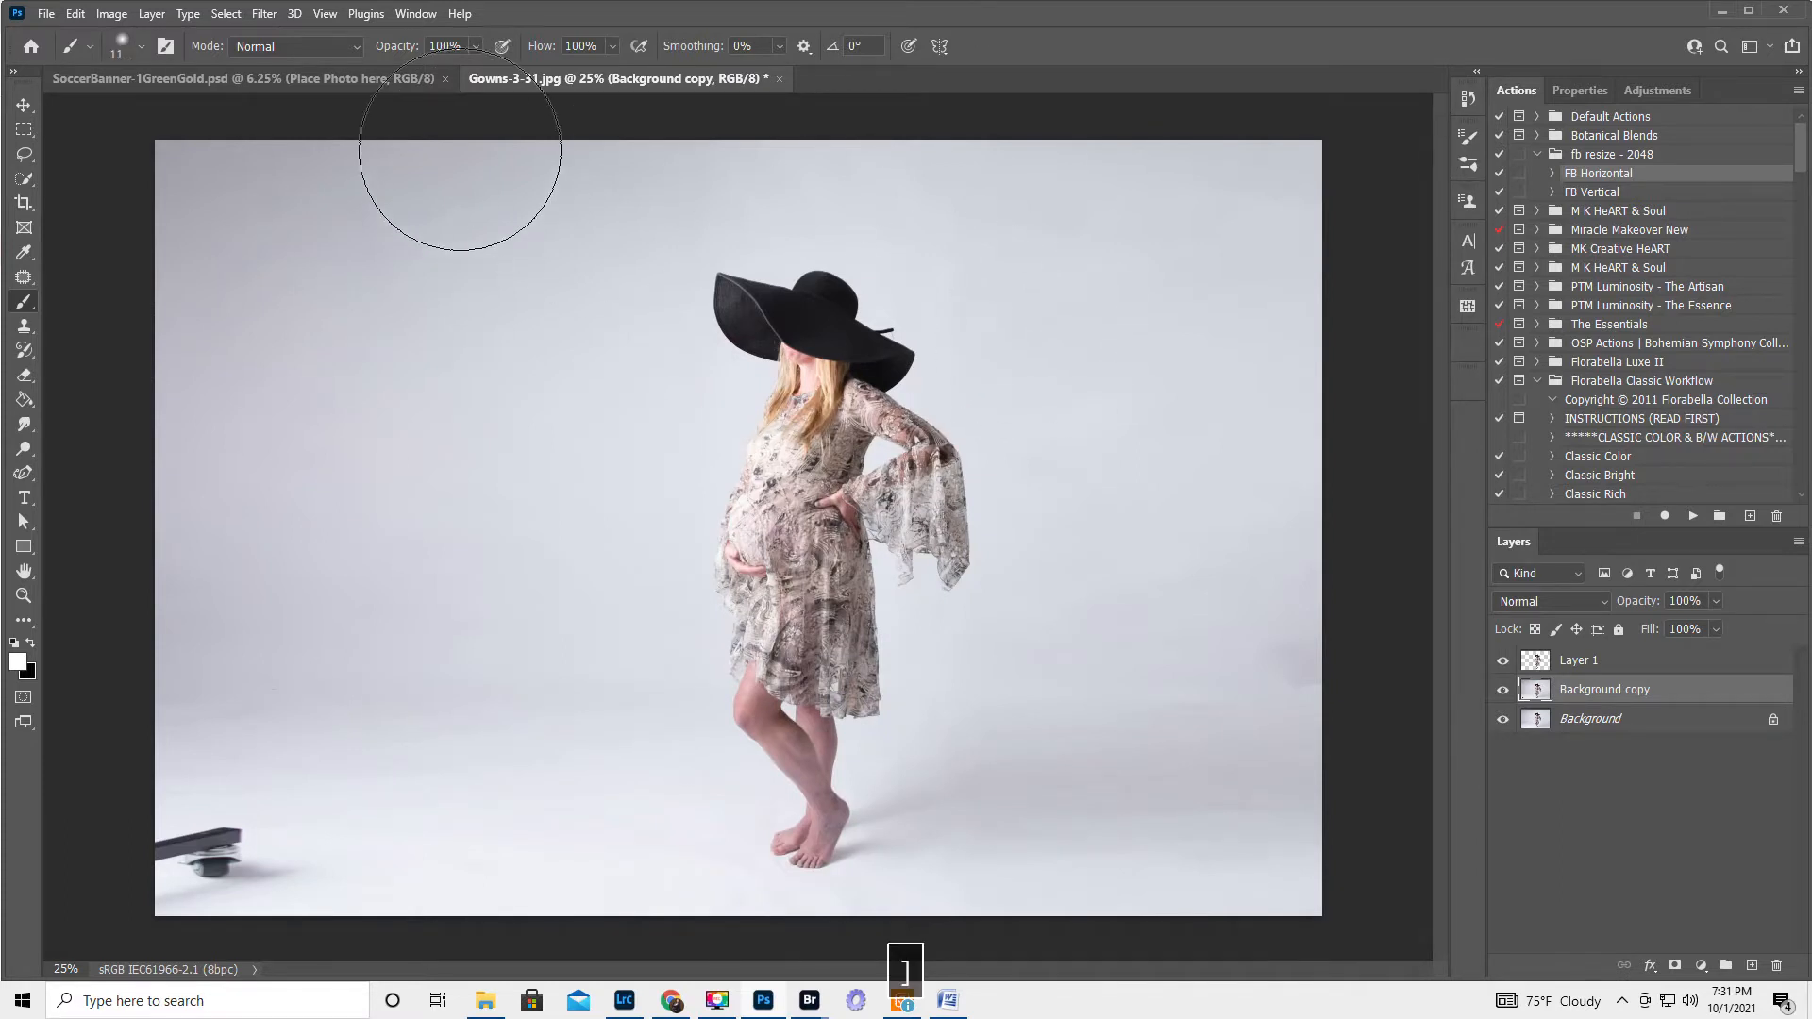
{"action": "left_click_drag", "start_coordinate": [392, 57], "coordinate": [350, 72]}
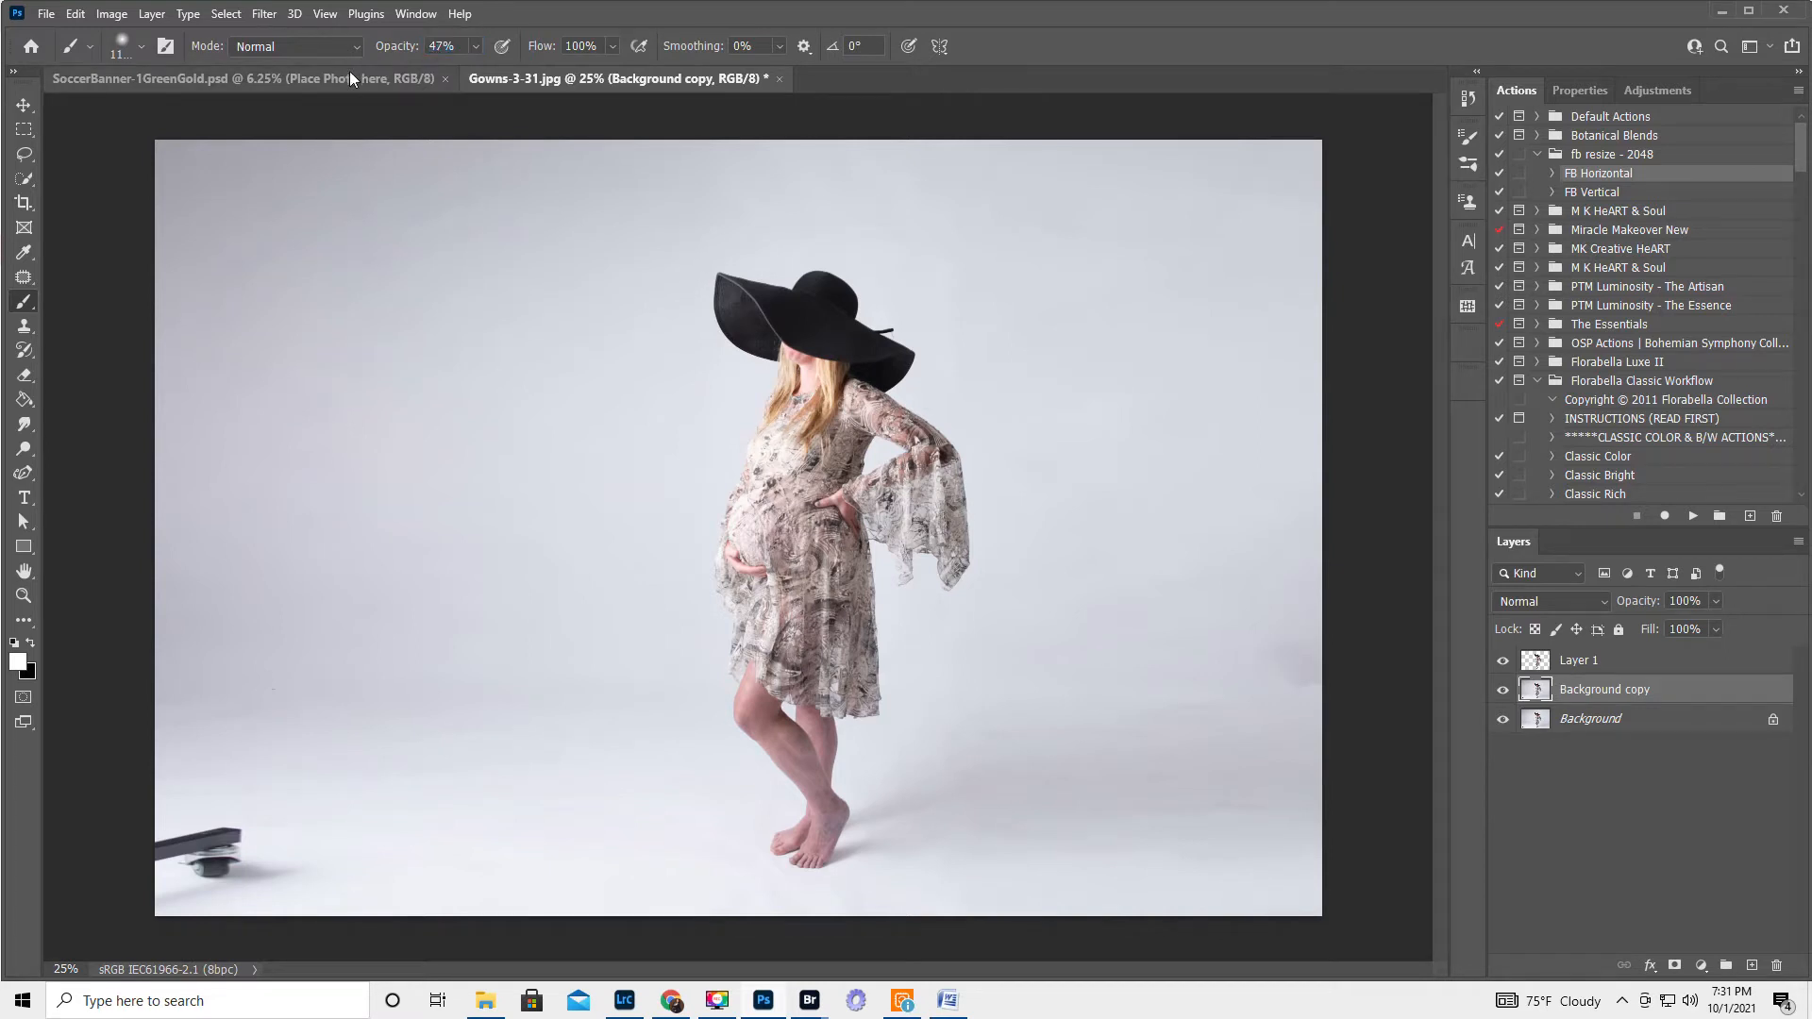
Step: Smooth the backdrop right of the woman on the Background copy layer by painting with colours sampled beside her arm, sleeve and legs
{"action": "left_click", "coordinate": [914, 389], "text": "alt"}
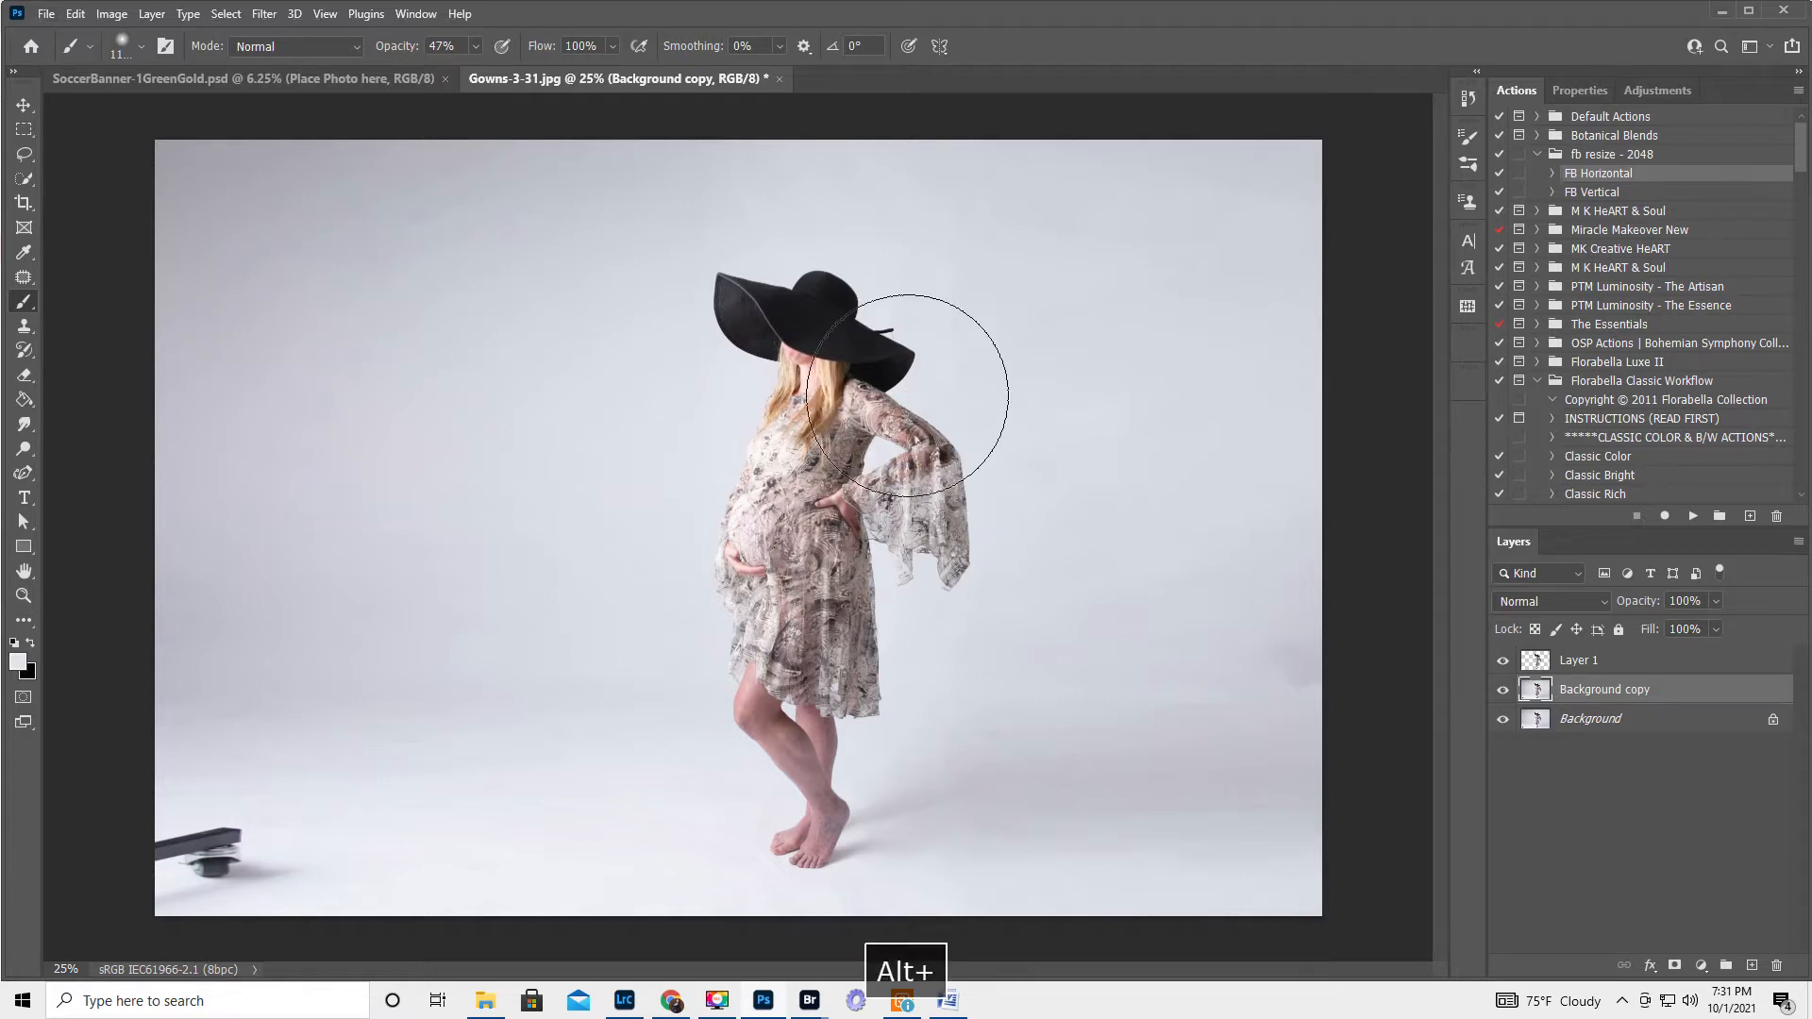
{"action": "mouse_move", "coordinate": [1000, 221]}
{"action": "left_mouse_down"}
{"action": "mouse_move", "coordinate": [1066, 248]}
{"action": "mouse_move", "coordinate": [1253, 268]}
{"action": "mouse_move", "coordinate": [1240, 231]}
{"action": "mouse_move", "coordinate": [1205, 322]}
{"action": "mouse_move", "coordinate": [1210, 391]}
{"action": "mouse_move", "coordinate": [1079, 353]}
{"action": "left_mouse_up"}
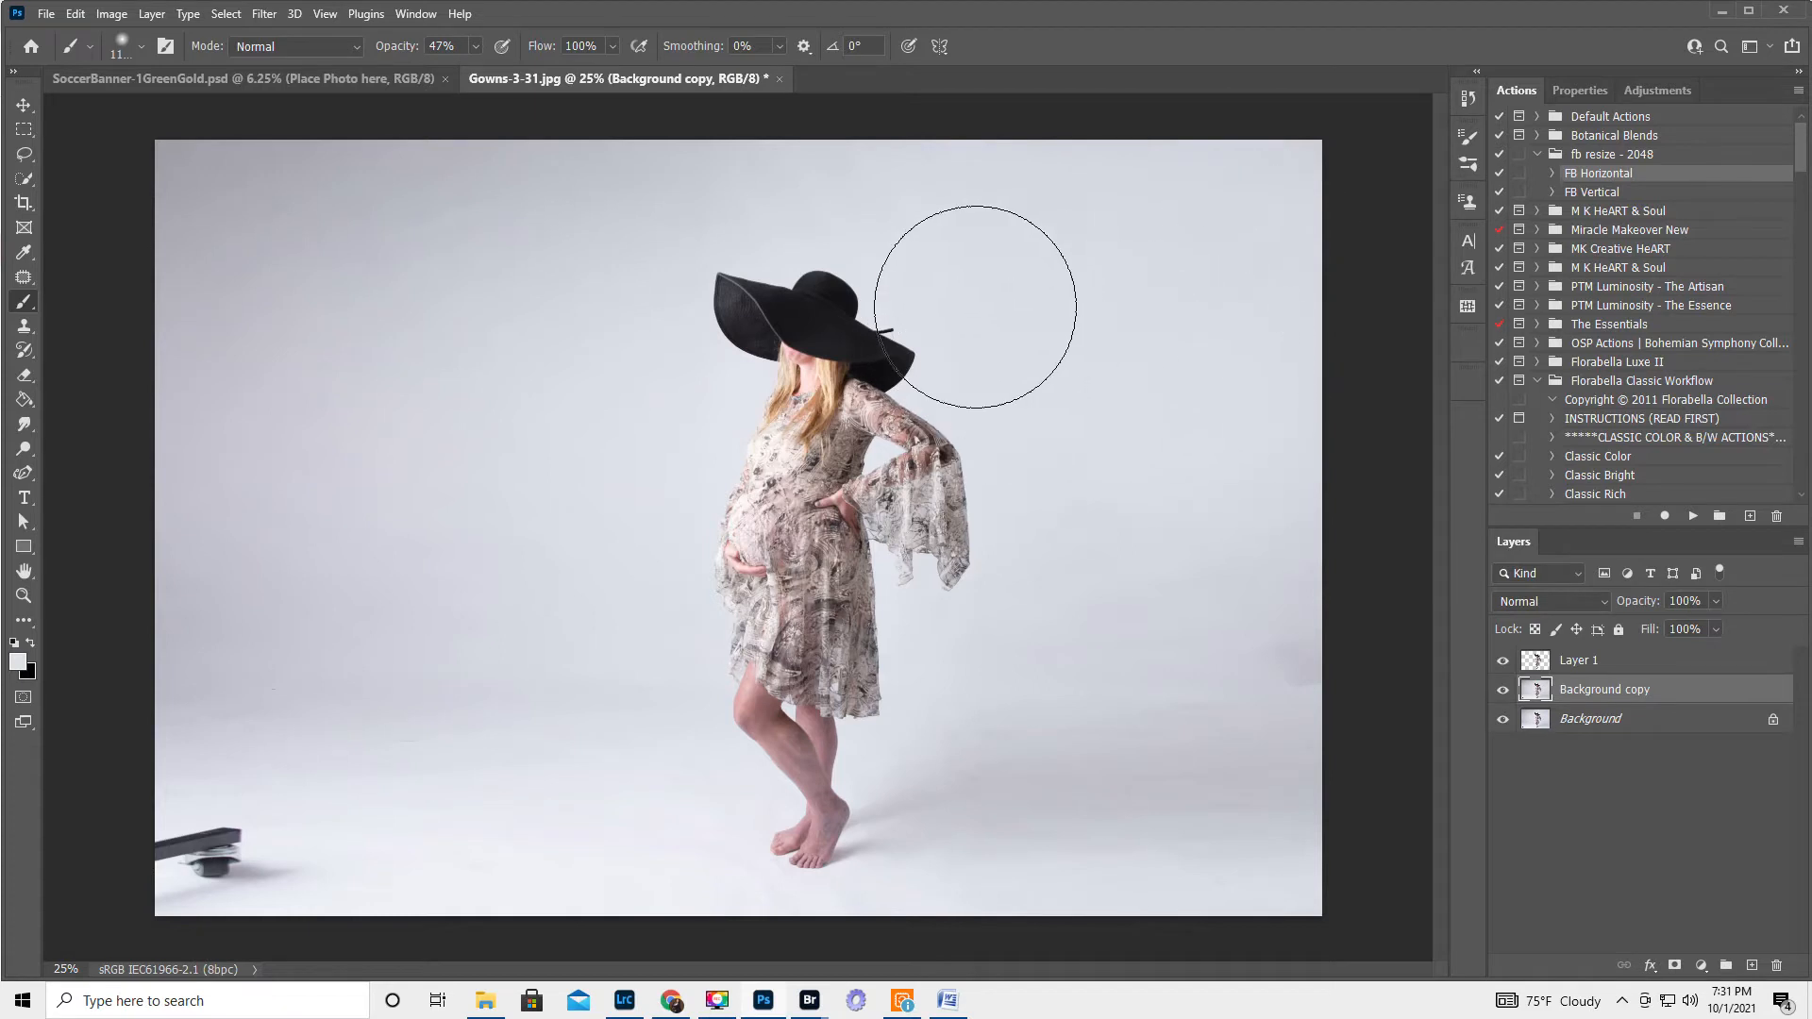
{"action": "left_click", "coordinate": [973, 479], "text": "alt"}
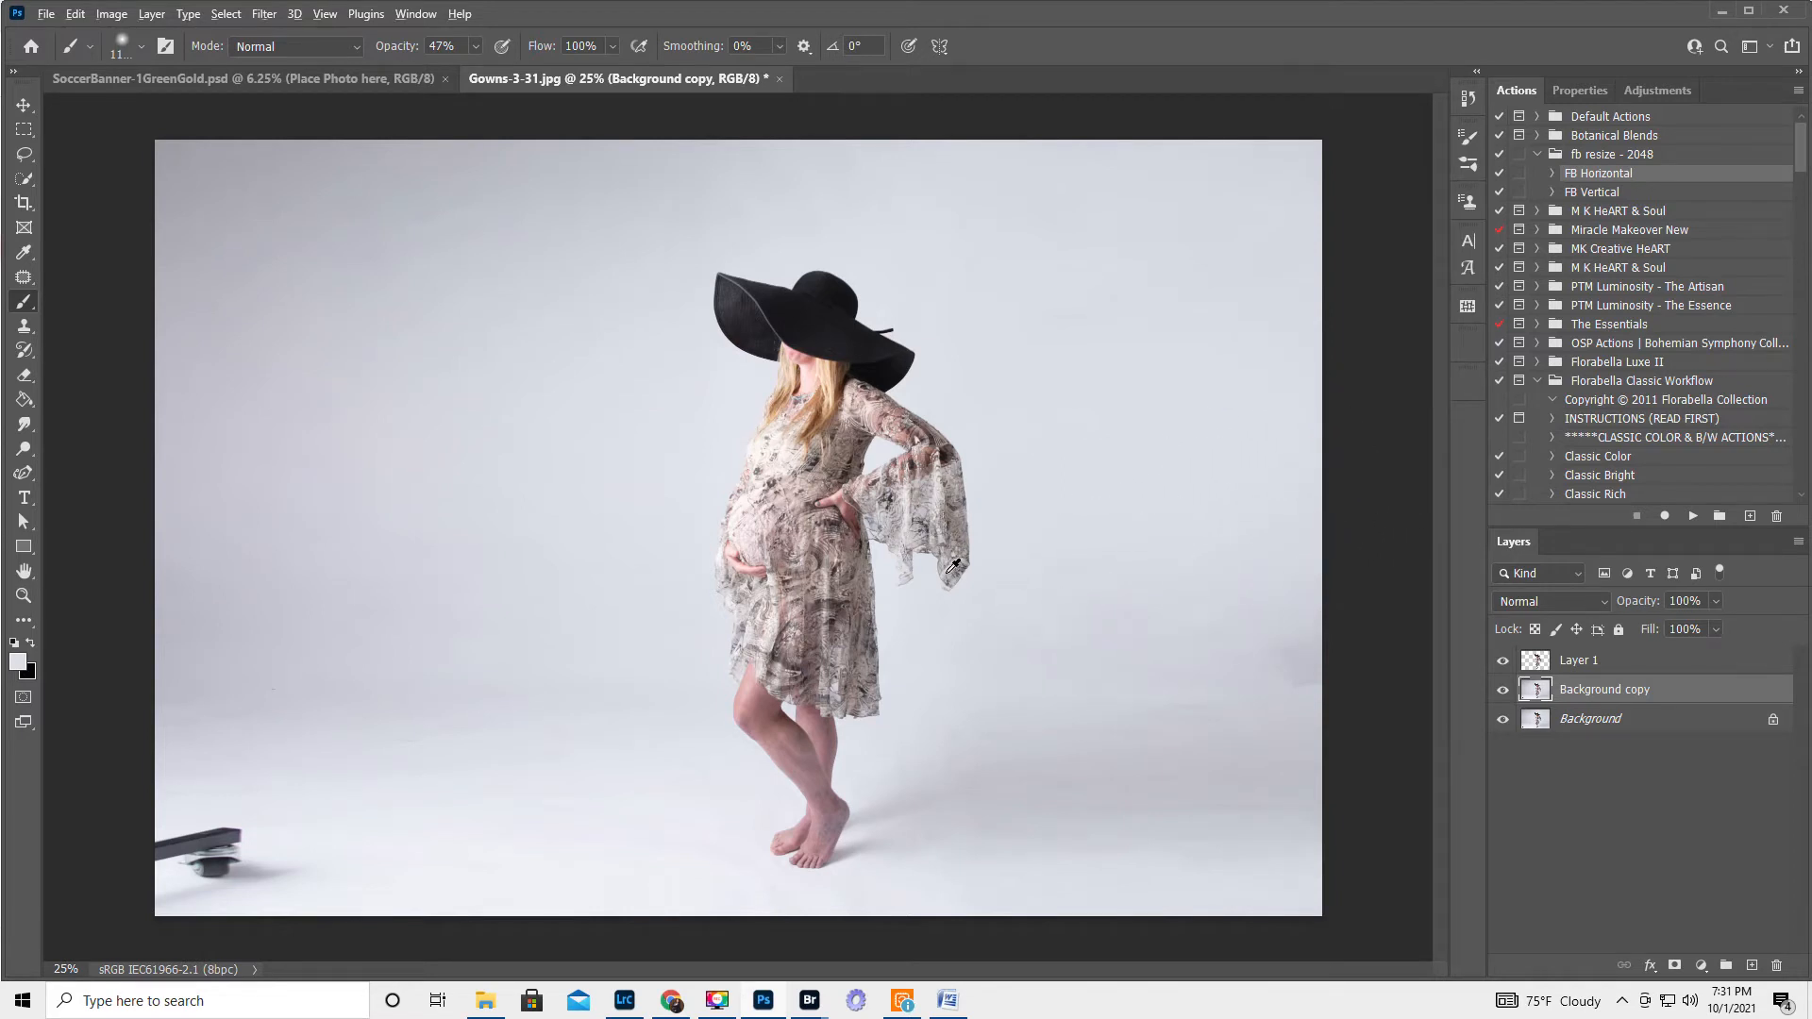
{"action": "left_click", "coordinate": [973, 582], "text": "alt"}
{"action": "mouse_move", "coordinate": [1074, 584]}
{"action": "left_mouse_down"}
{"action": "mouse_move", "coordinate": [1158, 580]}
{"action": "mouse_move", "coordinate": [1303, 629]}
{"action": "mouse_move", "coordinate": [1327, 671]}
{"action": "mouse_move", "coordinate": [1286, 685]}
{"action": "mouse_move", "coordinate": [1368, 634]}
{"action": "mouse_move", "coordinate": [1326, 660]}
{"action": "left_mouse_up"}
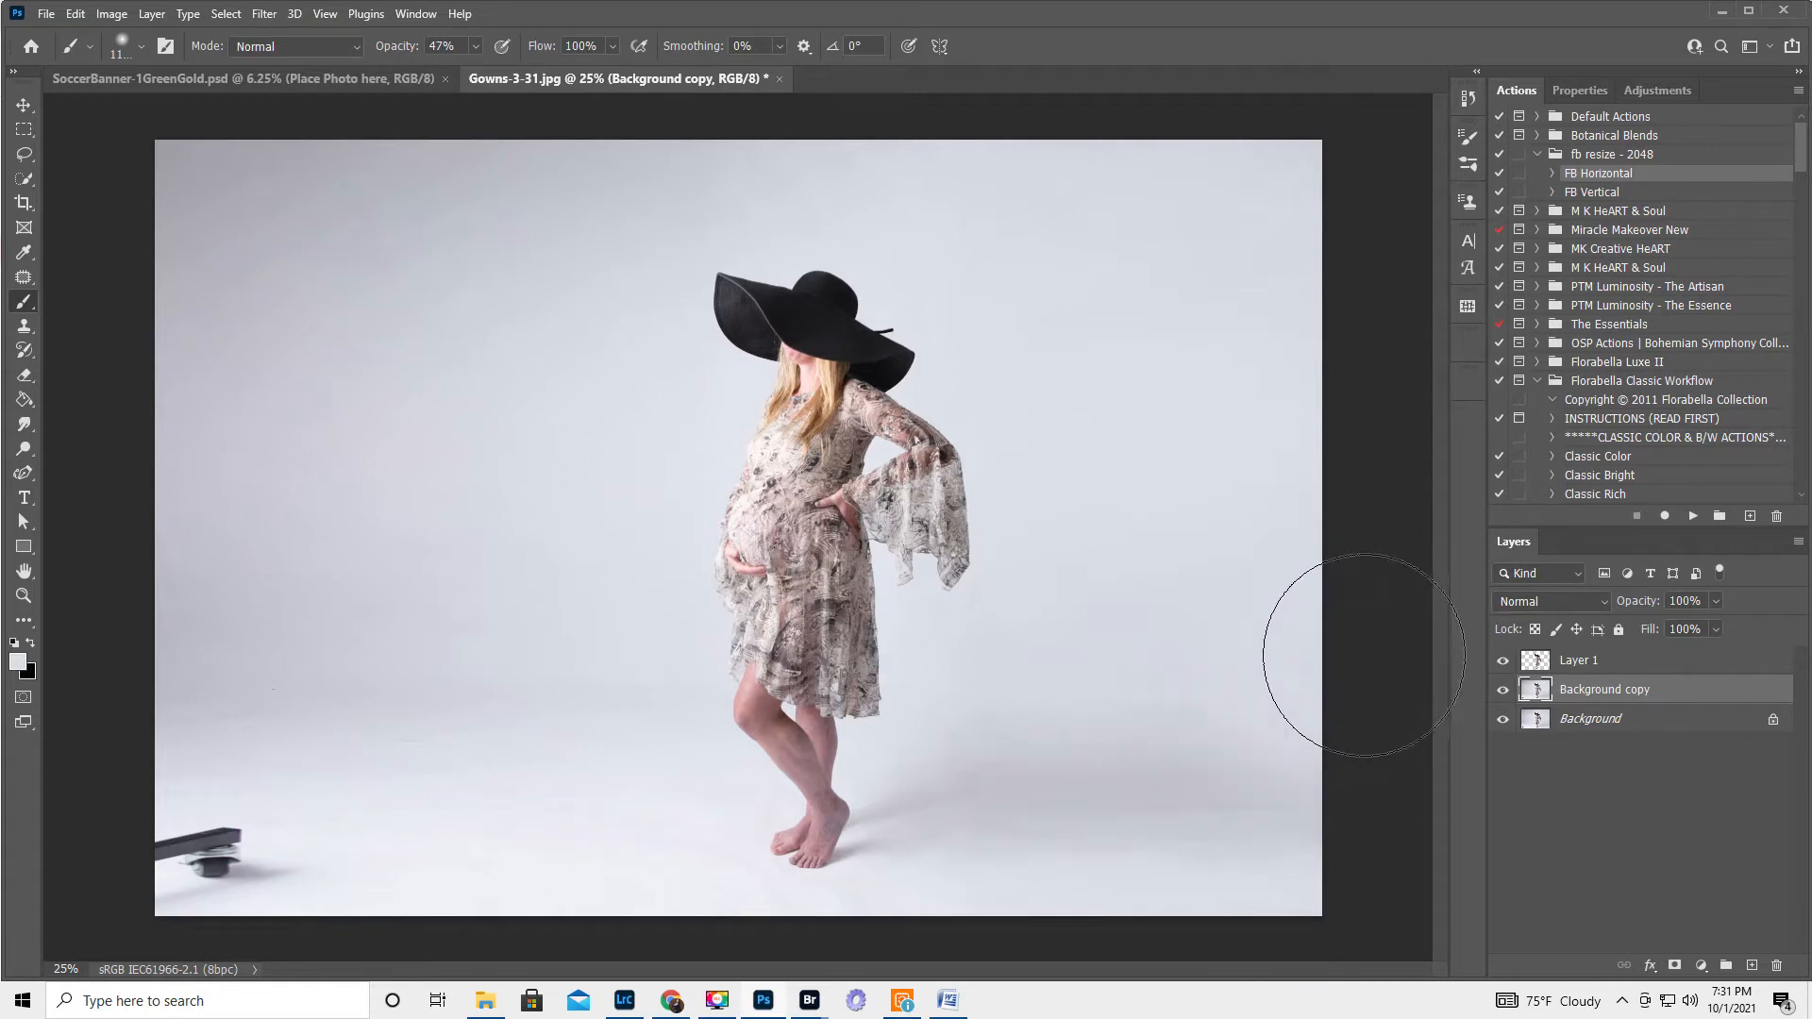
{"action": "left_click", "coordinate": [929, 680], "text": "alt"}
{"action": "left_click_drag", "start_coordinate": [1025, 720], "coordinate": [1315, 679]}
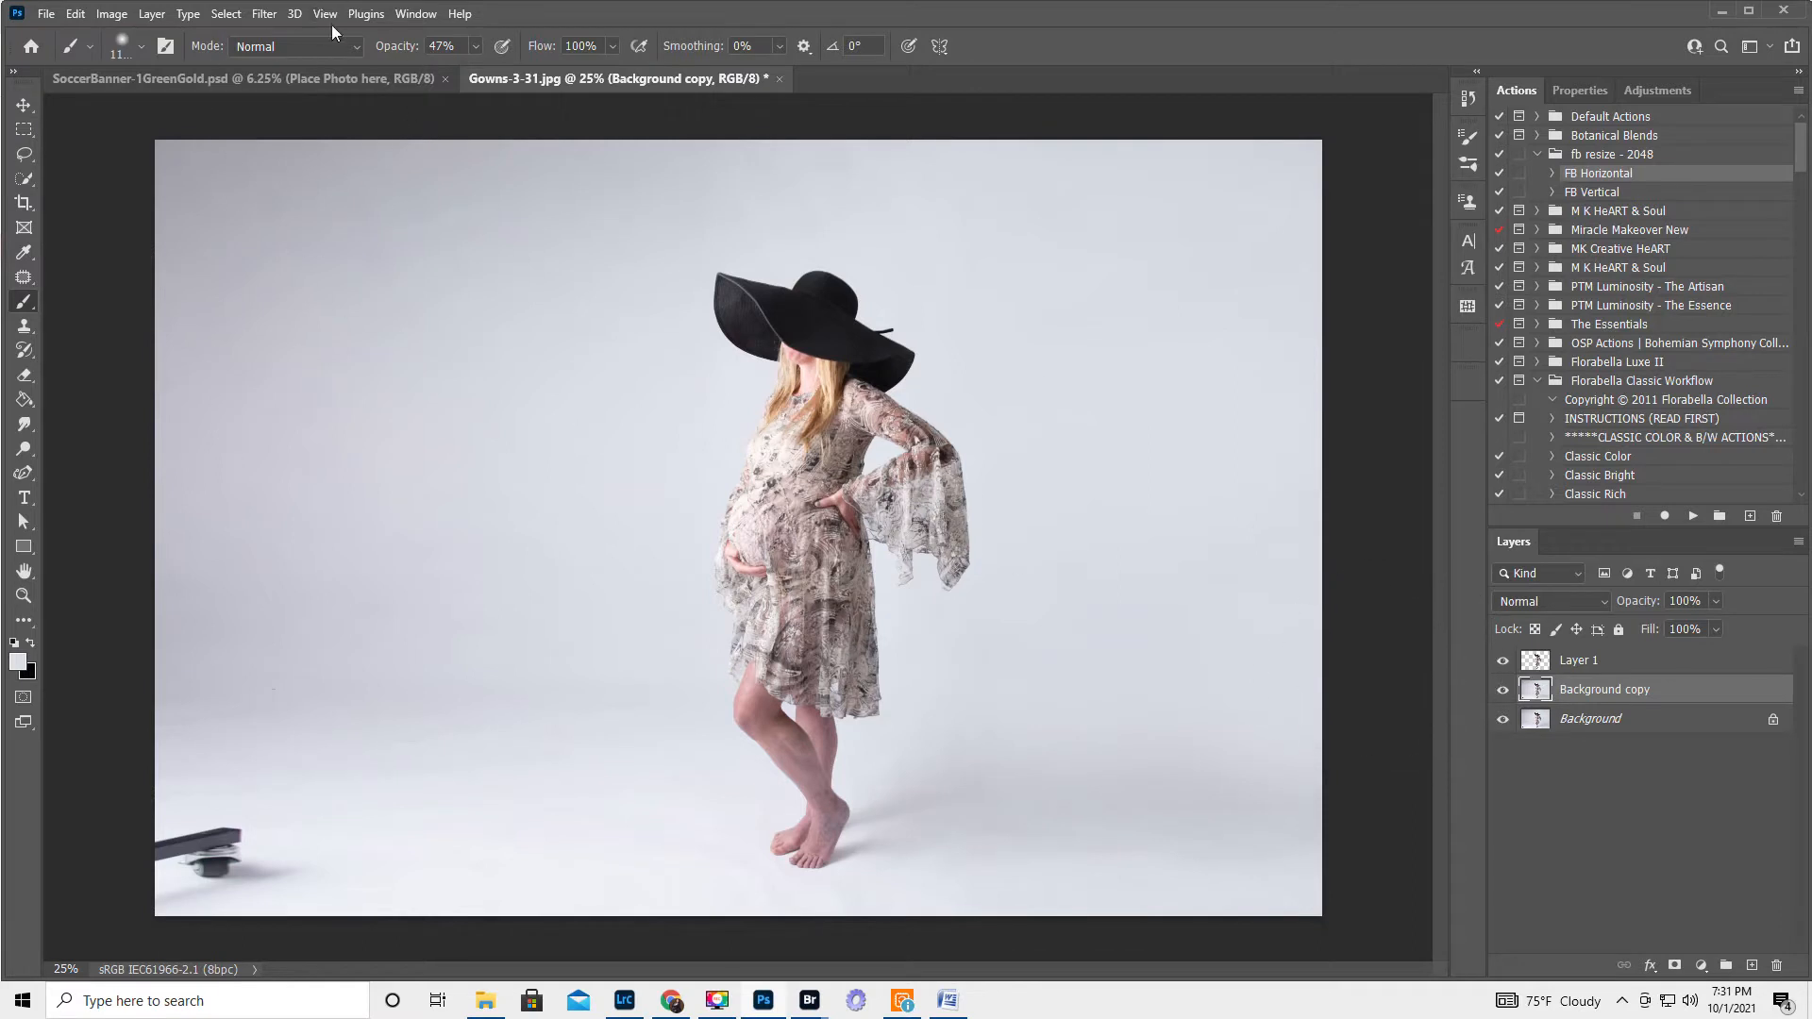
Step: Lower the brush opacity to 26% and blend the floor at the lower right with colours sampled from the floor
{"action": "left_click_drag", "start_coordinate": [400, 51], "coordinate": [387, 51]}
{"action": "left_click", "coordinate": [1095, 769], "text": "alt"}
{"action": "mouse_move", "coordinate": [1307, 811]}
{"action": "left_mouse_down"}
{"action": "mouse_move", "coordinate": [1132, 829]}
{"action": "mouse_move", "coordinate": [1084, 789]}
{"action": "mouse_move", "coordinate": [991, 777]}
{"action": "mouse_move", "coordinate": [1286, 811]}
{"action": "left_mouse_up"}
{"action": "left_click", "coordinate": [907, 888], "text": "alt"}
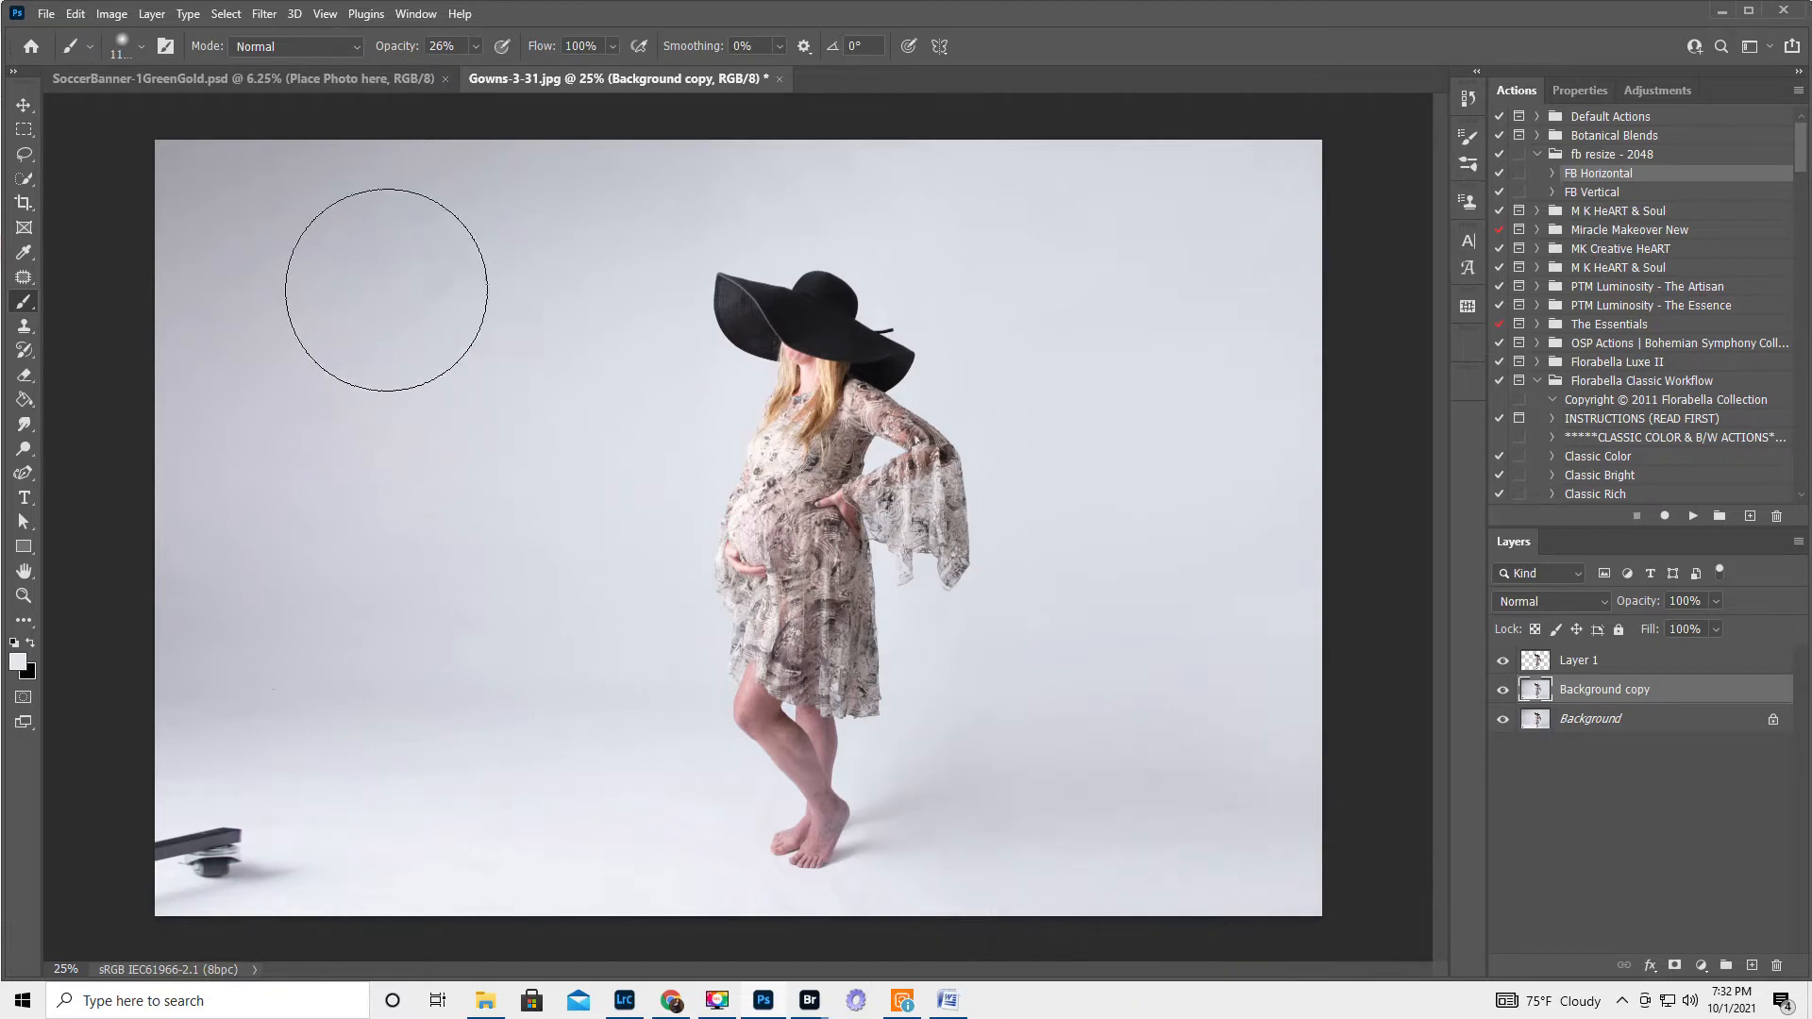
Step: Raise the brush opacity to 47% and smooth the backdrop left of the woman with colours sampled from the backdrop beside her
{"action": "mouse_move", "coordinate": [394, 49]}
{"action": "left_mouse_down"}
{"action": "mouse_move", "coordinate": [420, 49]}
{"action": "mouse_move", "coordinate": [394, 54]}
{"action": "left_mouse_up"}
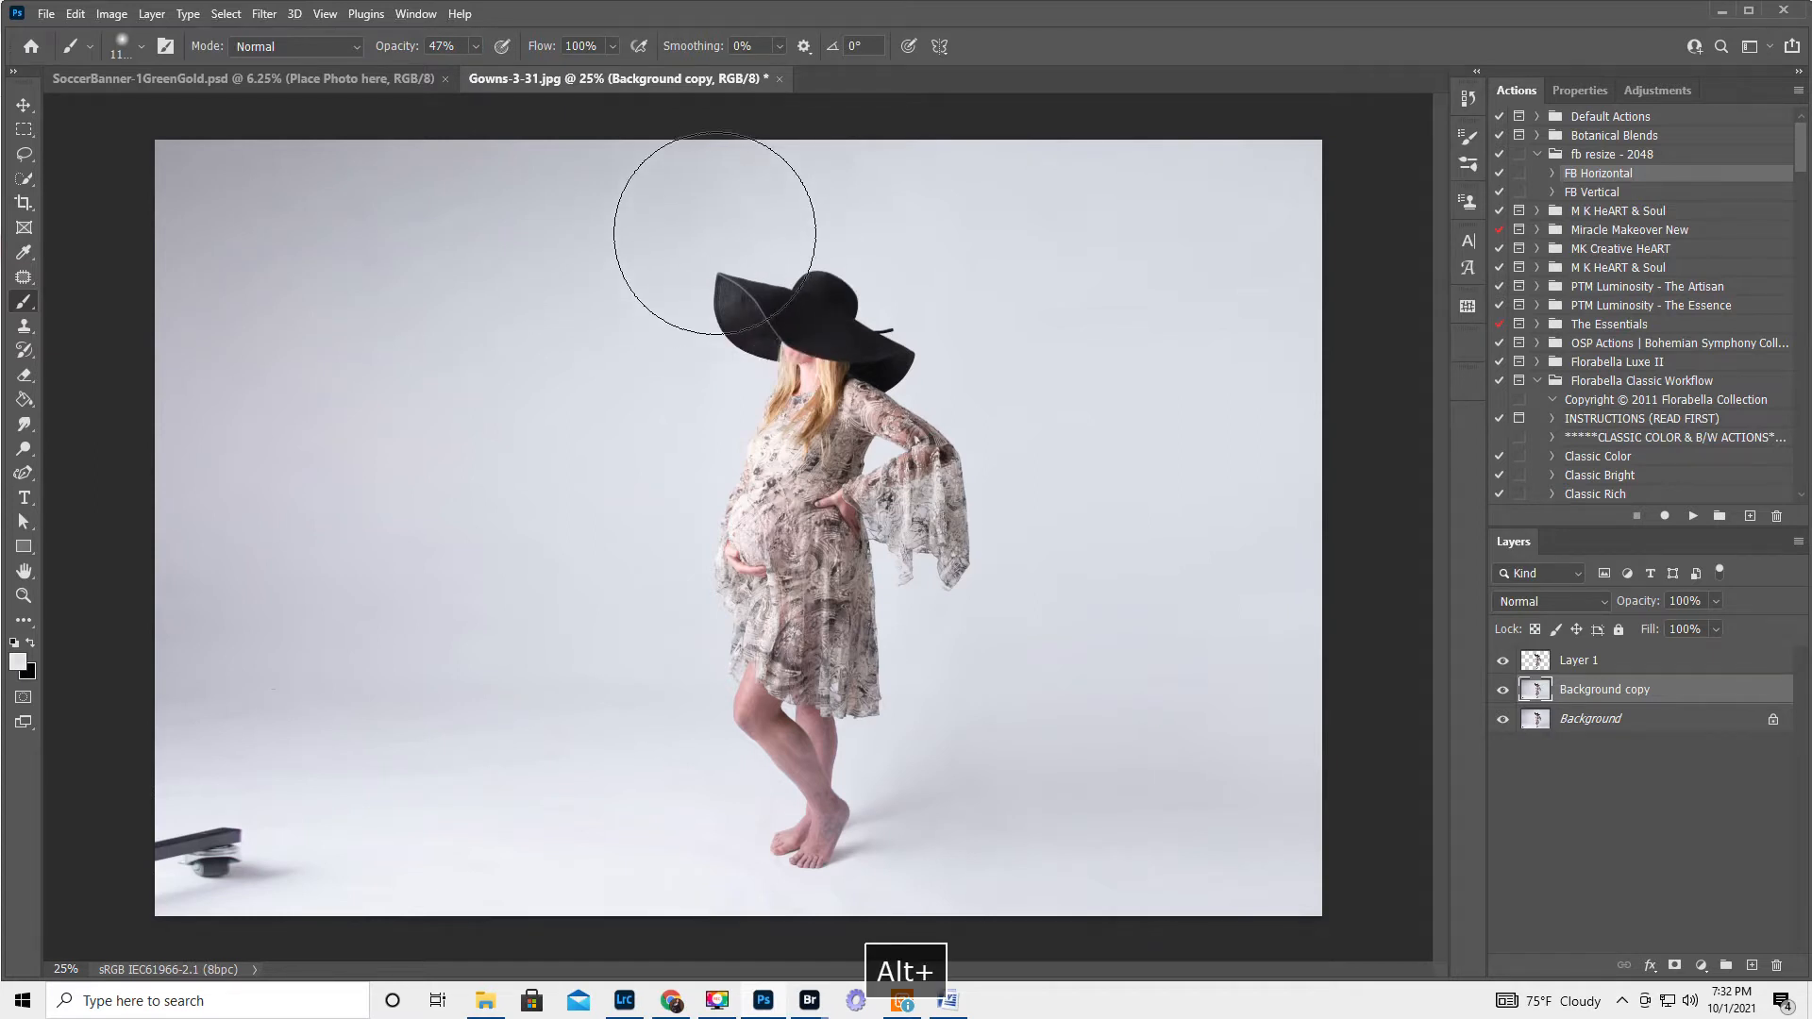
{"action": "left_click_drag", "start_coordinate": [114, 213], "coordinate": [657, 248]}
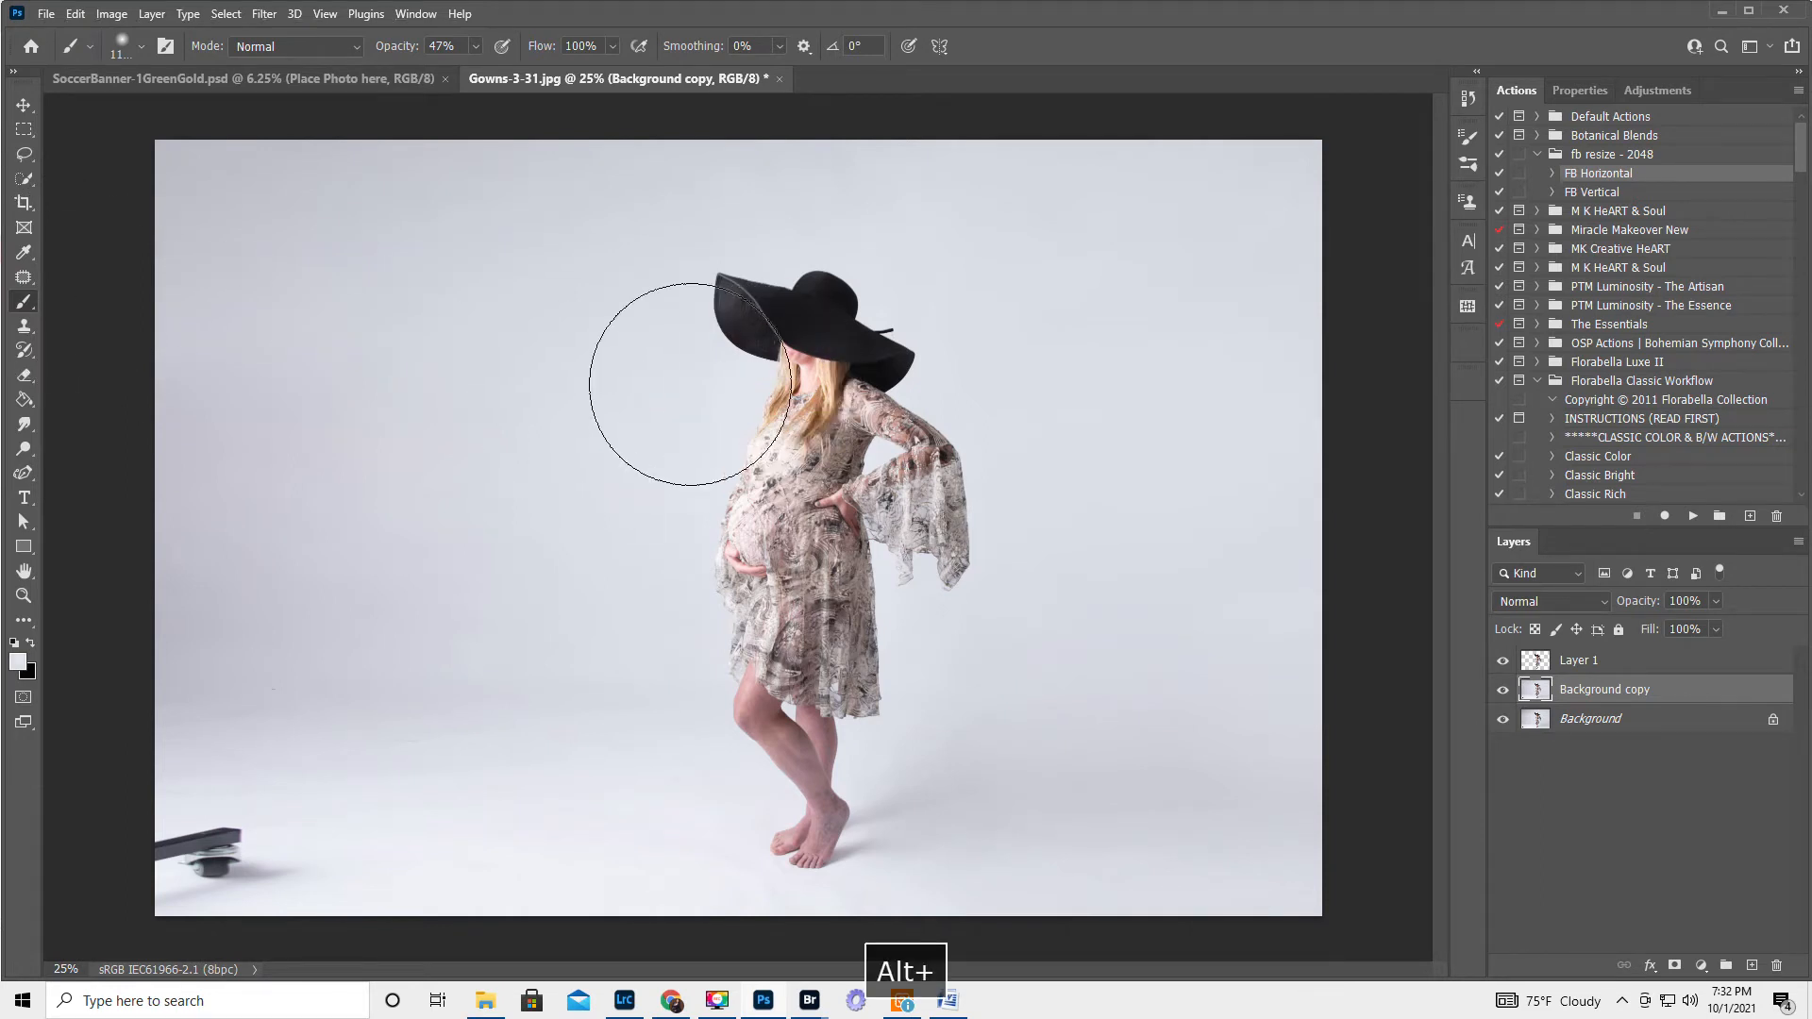
{"action": "mouse_move", "coordinate": [221, 483]}
{"action": "left_mouse_down"}
{"action": "mouse_move", "coordinate": [645, 490]}
{"action": "mouse_move", "coordinate": [635, 517]}
{"action": "mouse_move", "coordinate": [275, 498]}
{"action": "mouse_move", "coordinate": [243, 518]}
{"action": "mouse_move", "coordinate": [275, 529]}
{"action": "left_mouse_up"}
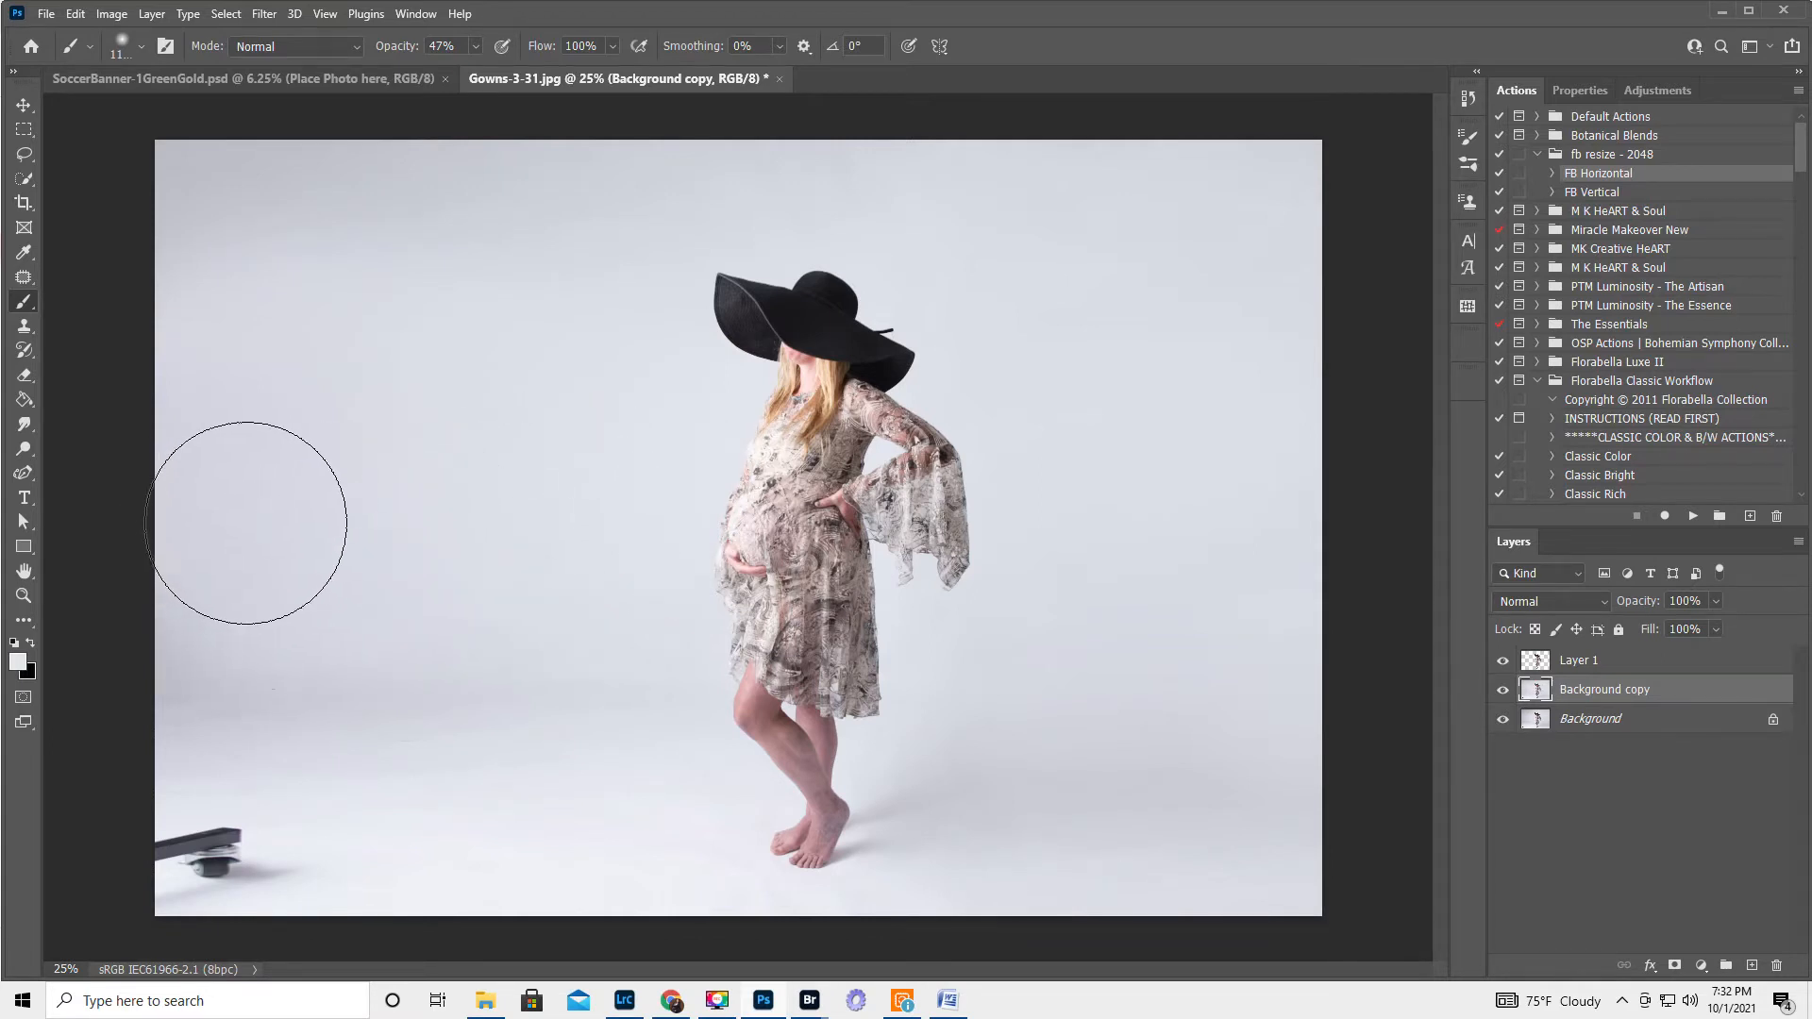
{"action": "left_click", "coordinate": [703, 603], "text": "alt"}
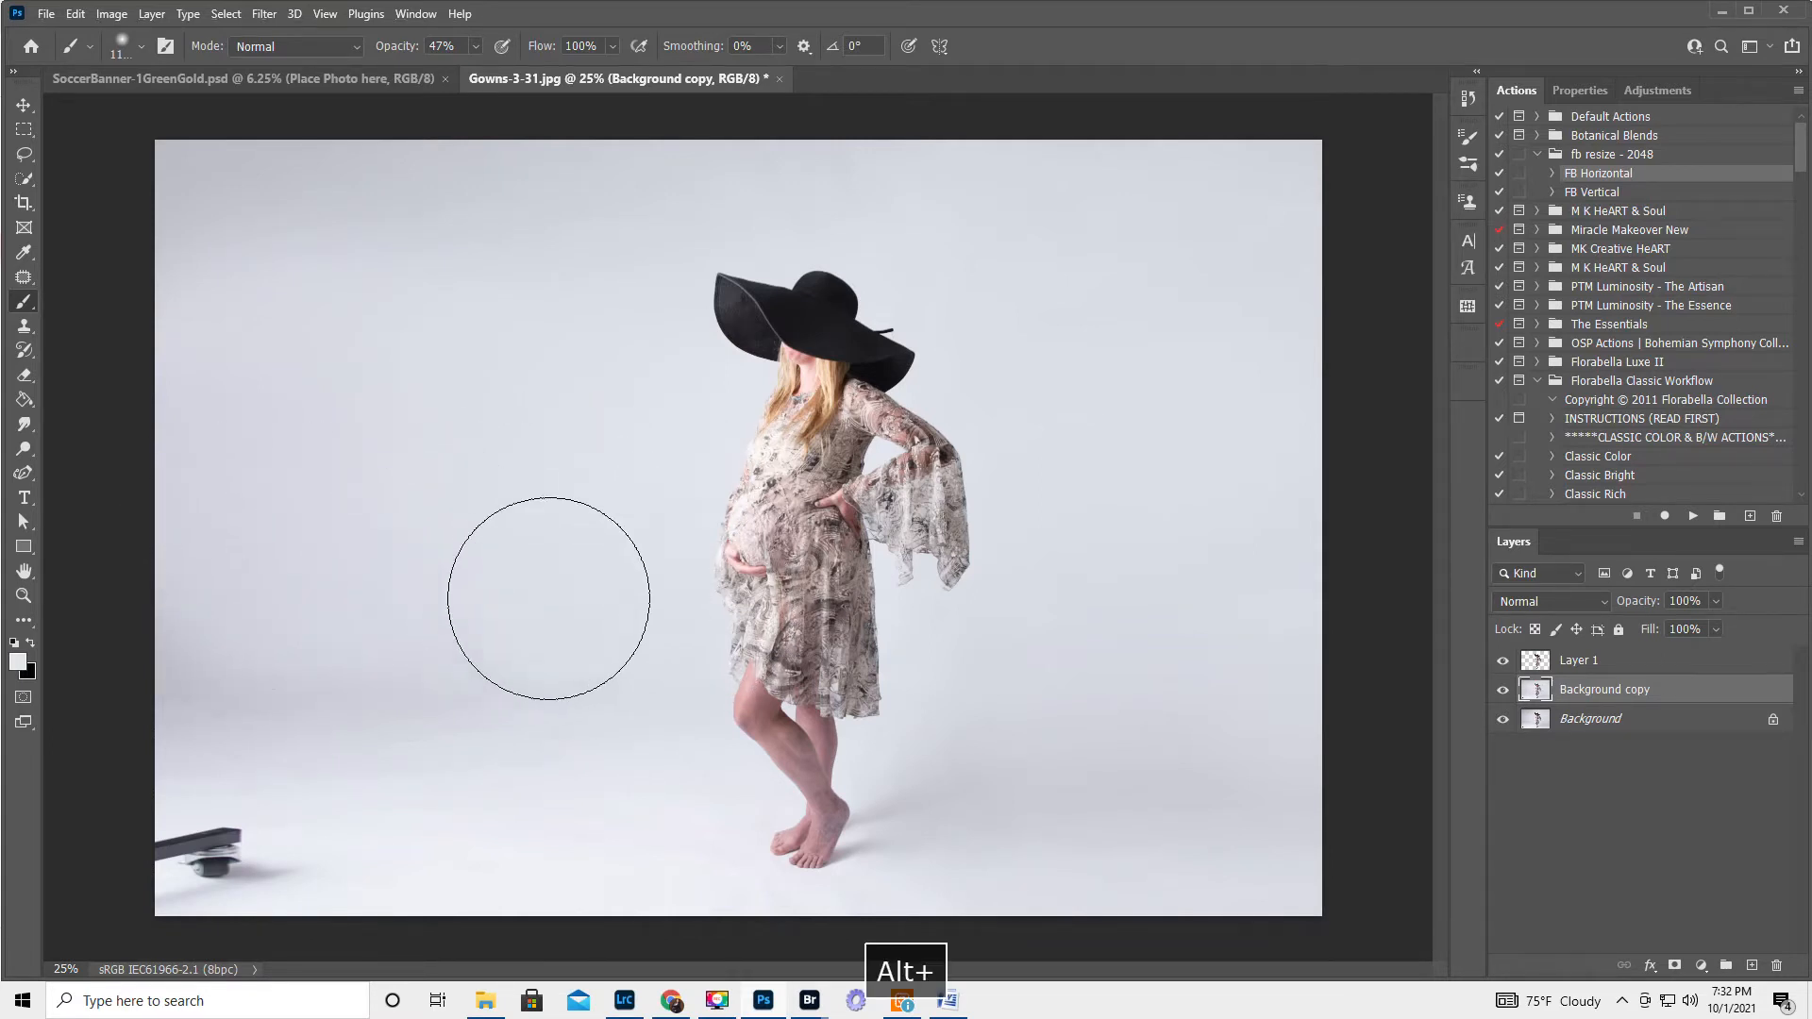
{"action": "mouse_move", "coordinate": [268, 640]}
{"action": "left_mouse_down"}
{"action": "mouse_move", "coordinate": [200, 704]}
{"action": "mouse_move", "coordinate": [544, 733]}
{"action": "mouse_move", "coordinate": [154, 728]}
{"action": "mouse_move", "coordinate": [127, 746]}
{"action": "left_mouse_up"}
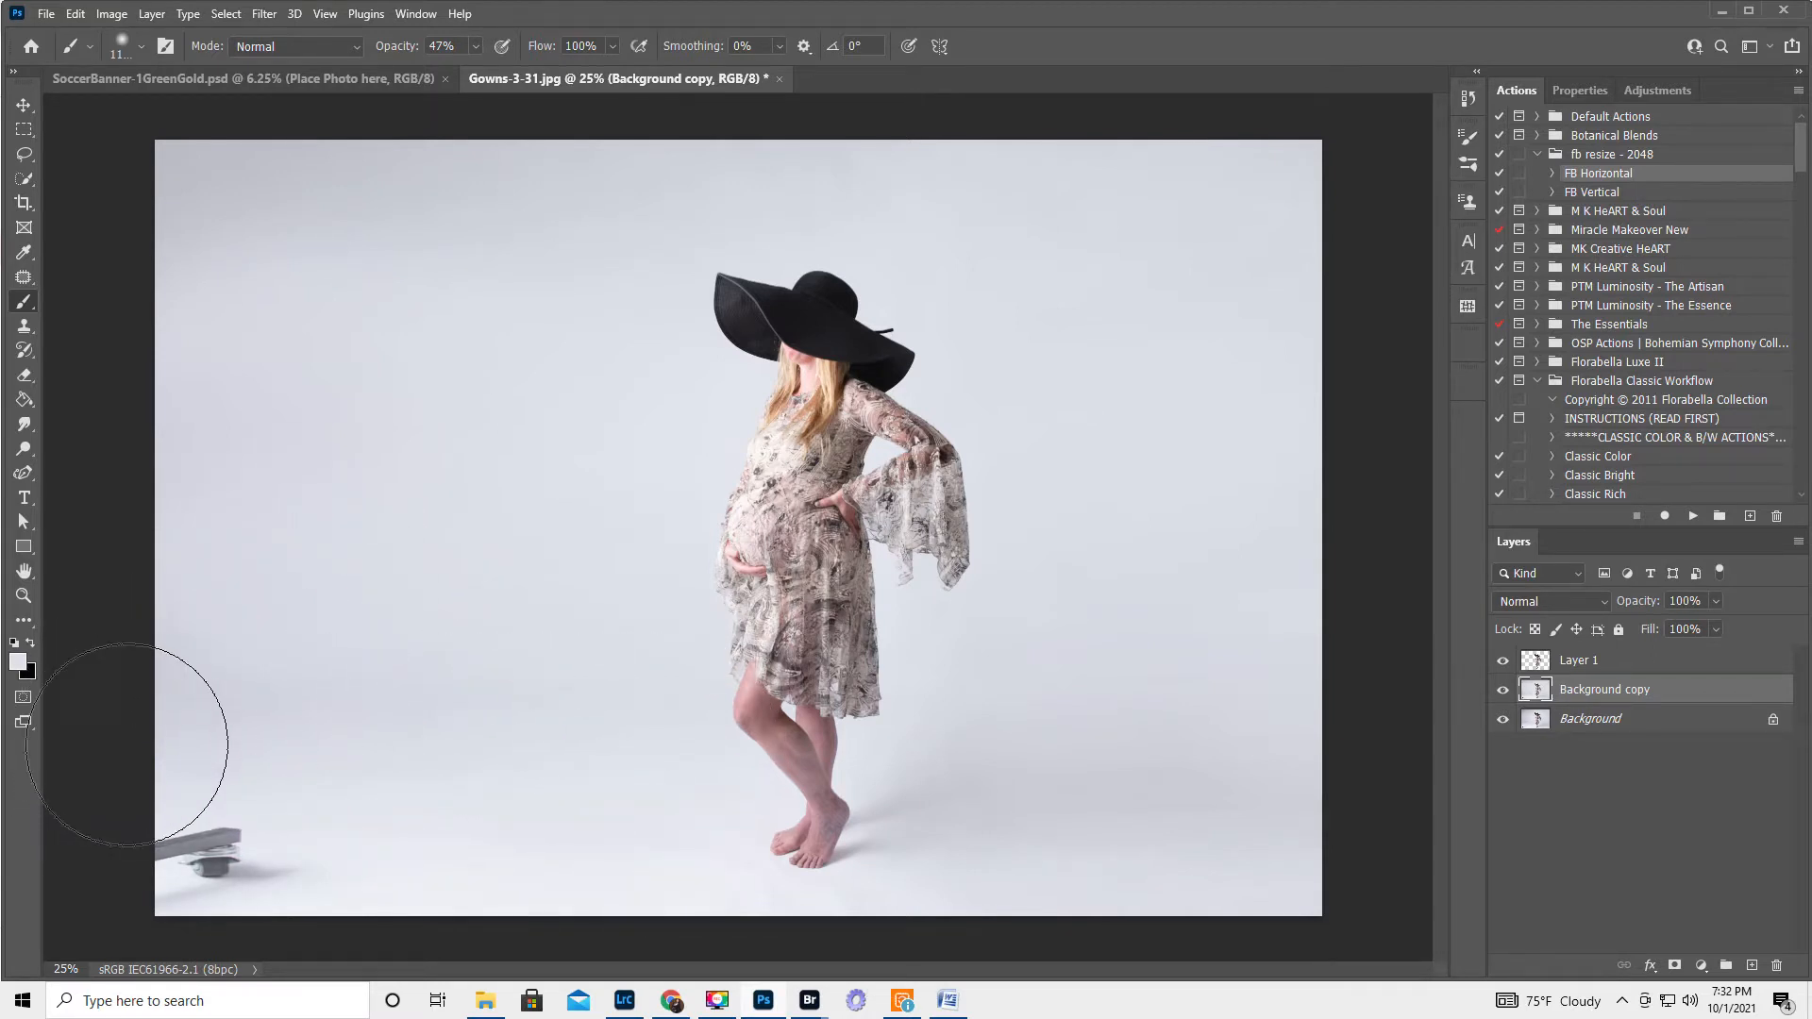
Step: Paint over the lower-left floor and the black equipment foot with floor colours sampled beside the woman's legs and feet
{"action": "left_click", "coordinate": [758, 797], "text": "alt"}
{"action": "mouse_move", "coordinate": [792, 804]}
{"action": "left_mouse_down"}
{"action": "mouse_move", "coordinate": [688, 769]}
{"action": "mouse_move", "coordinate": [557, 760]}
{"action": "mouse_move", "coordinate": [81, 765]}
{"action": "mouse_move", "coordinate": [265, 804]}
{"action": "left_mouse_up"}
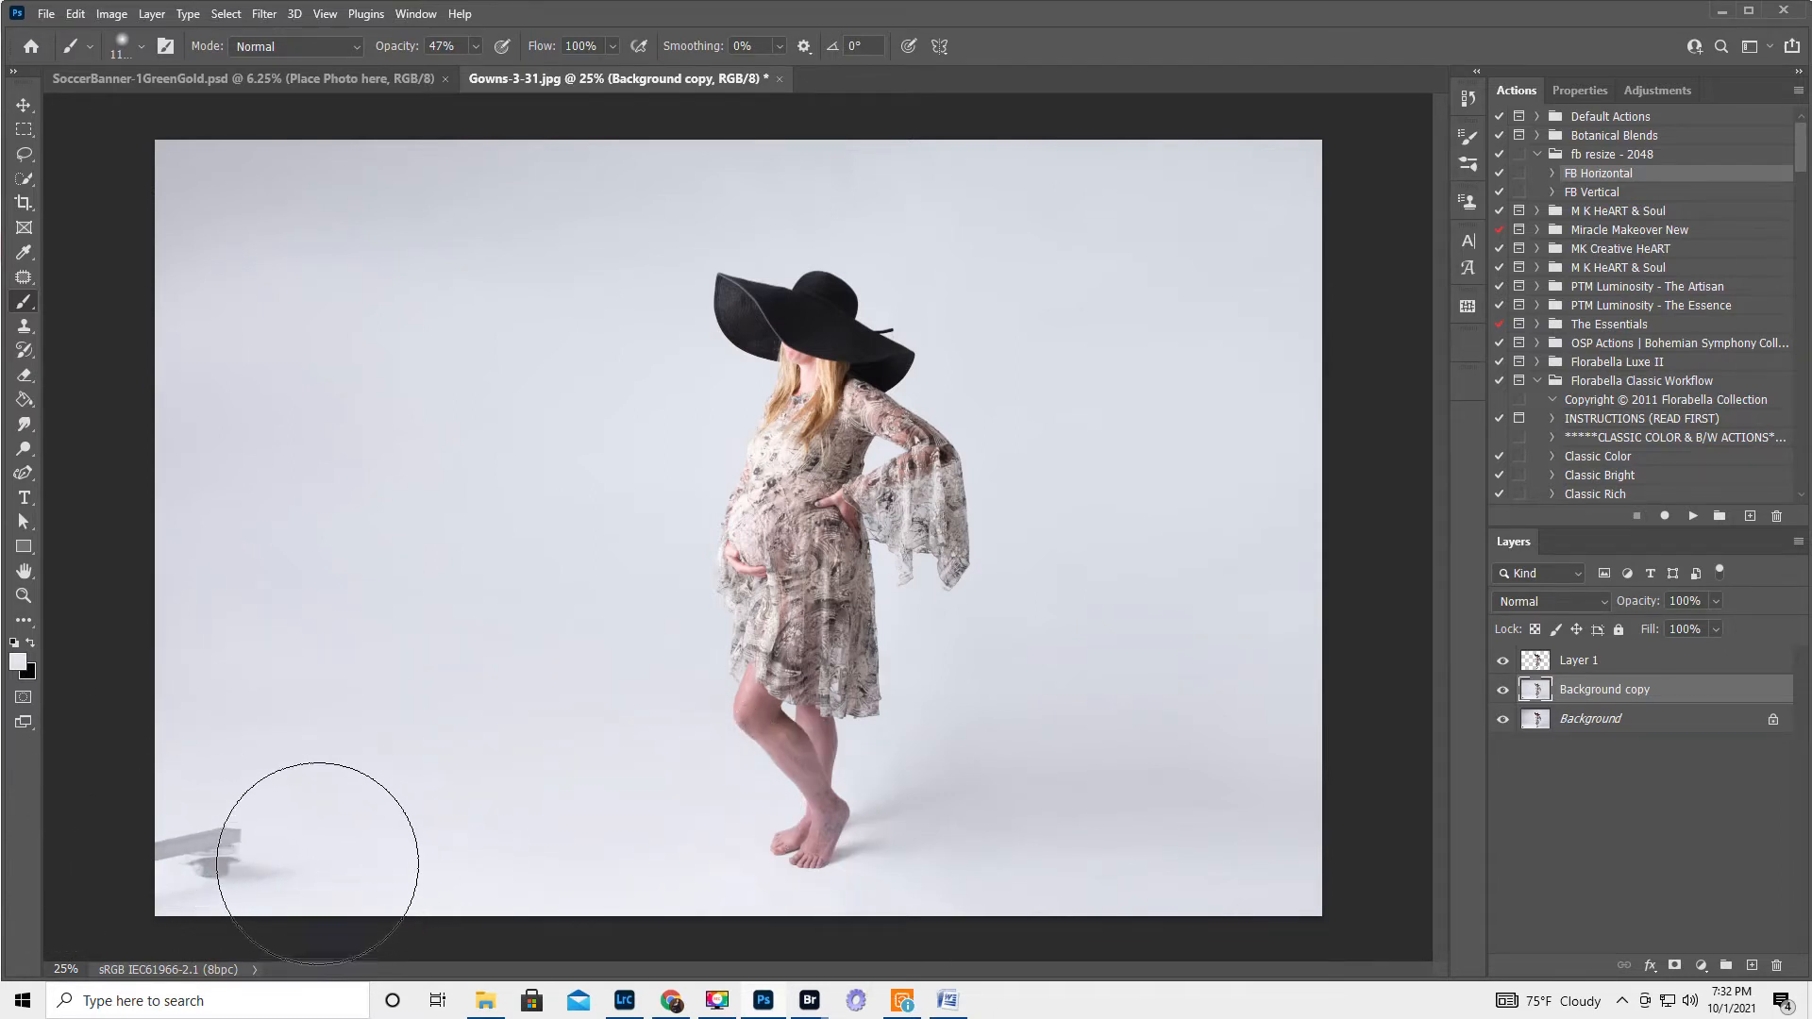
{"action": "left_click", "coordinate": [744, 875], "text": "alt"}
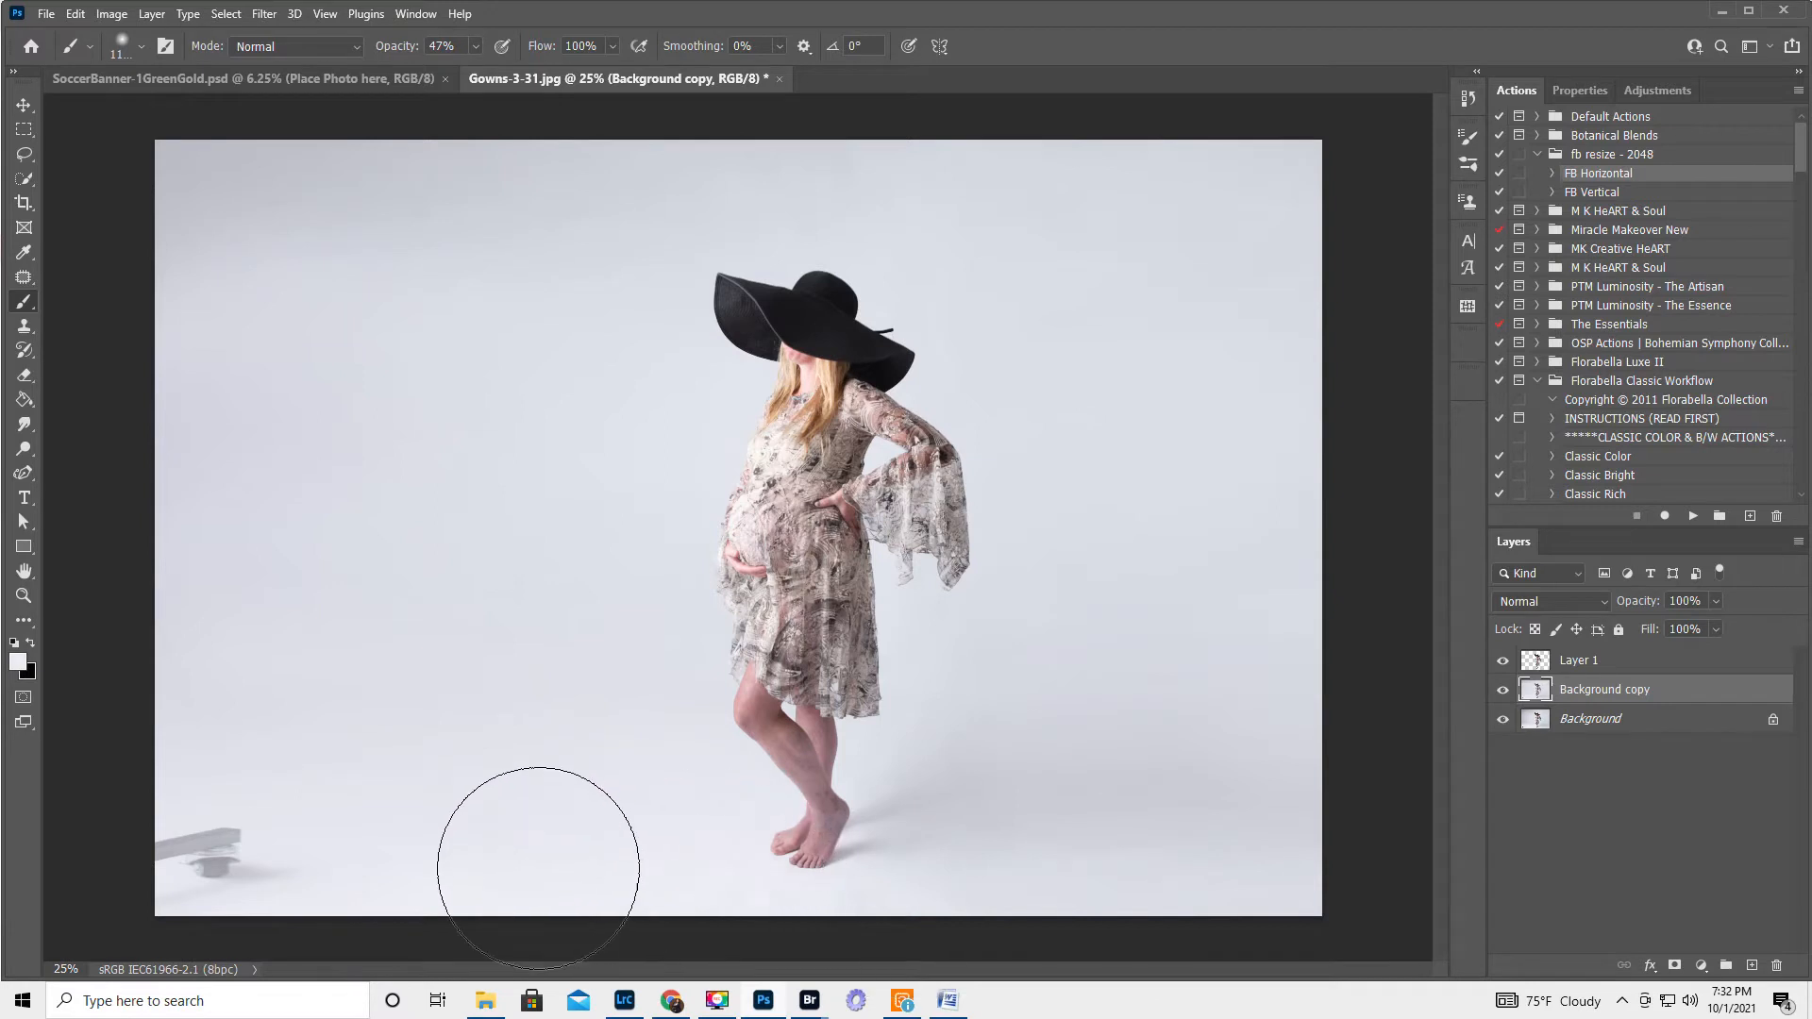
{"action": "mouse_move", "coordinate": [202, 858]}
{"action": "left_mouse_down"}
{"action": "mouse_move", "coordinate": [68, 849]}
{"action": "mouse_move", "coordinate": [149, 856]}
{"action": "mouse_move", "coordinate": [109, 866]}
{"action": "left_mouse_up"}
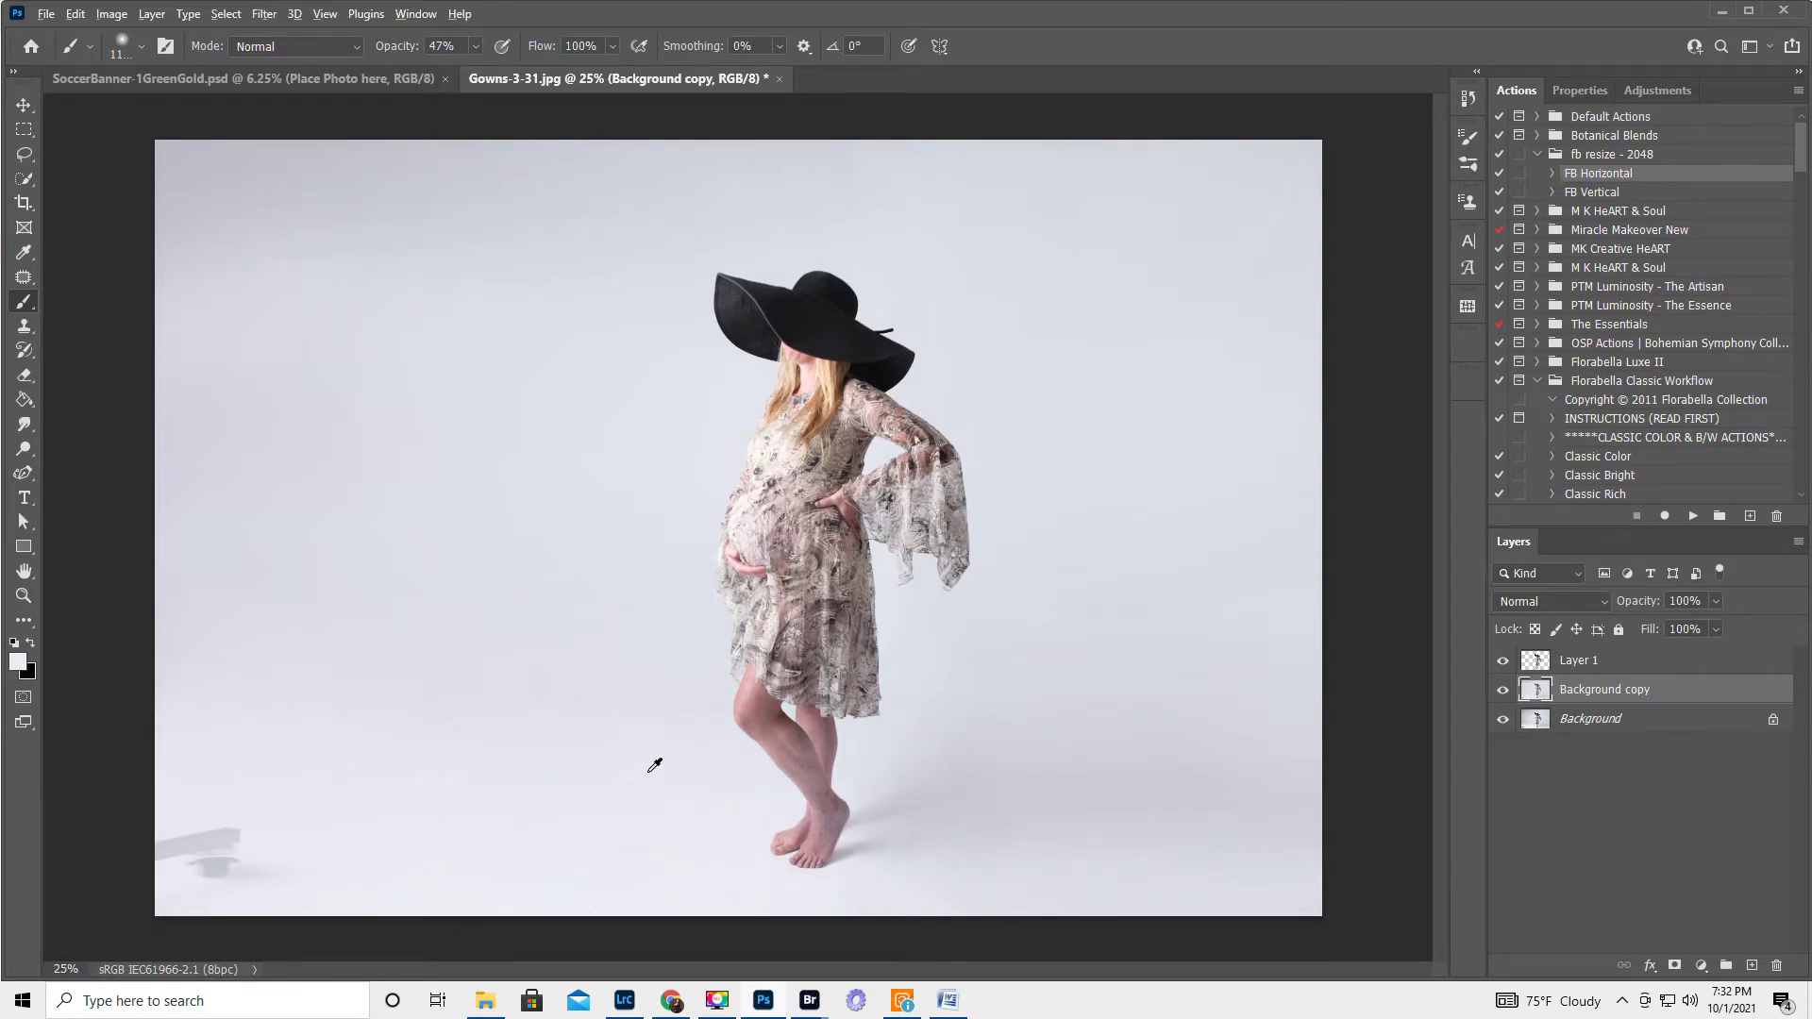
{"action": "key", "text": "alt"}
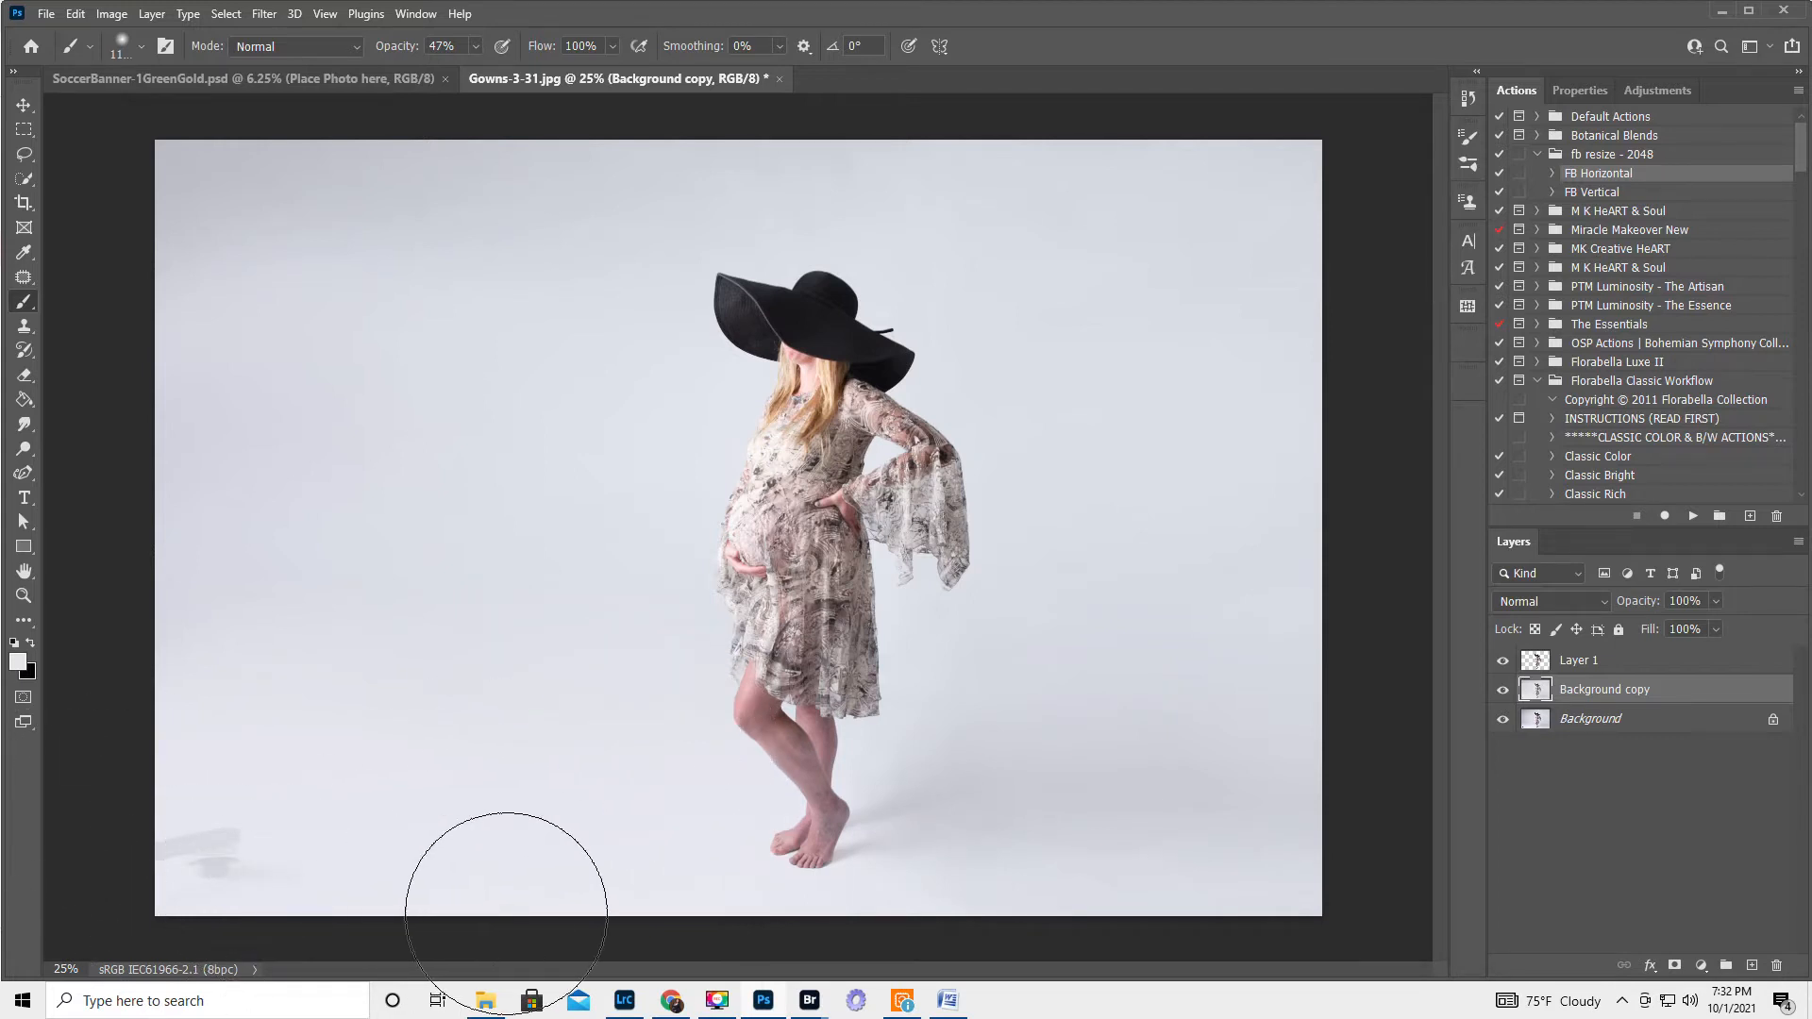
{"action": "key", "text": "alt"}
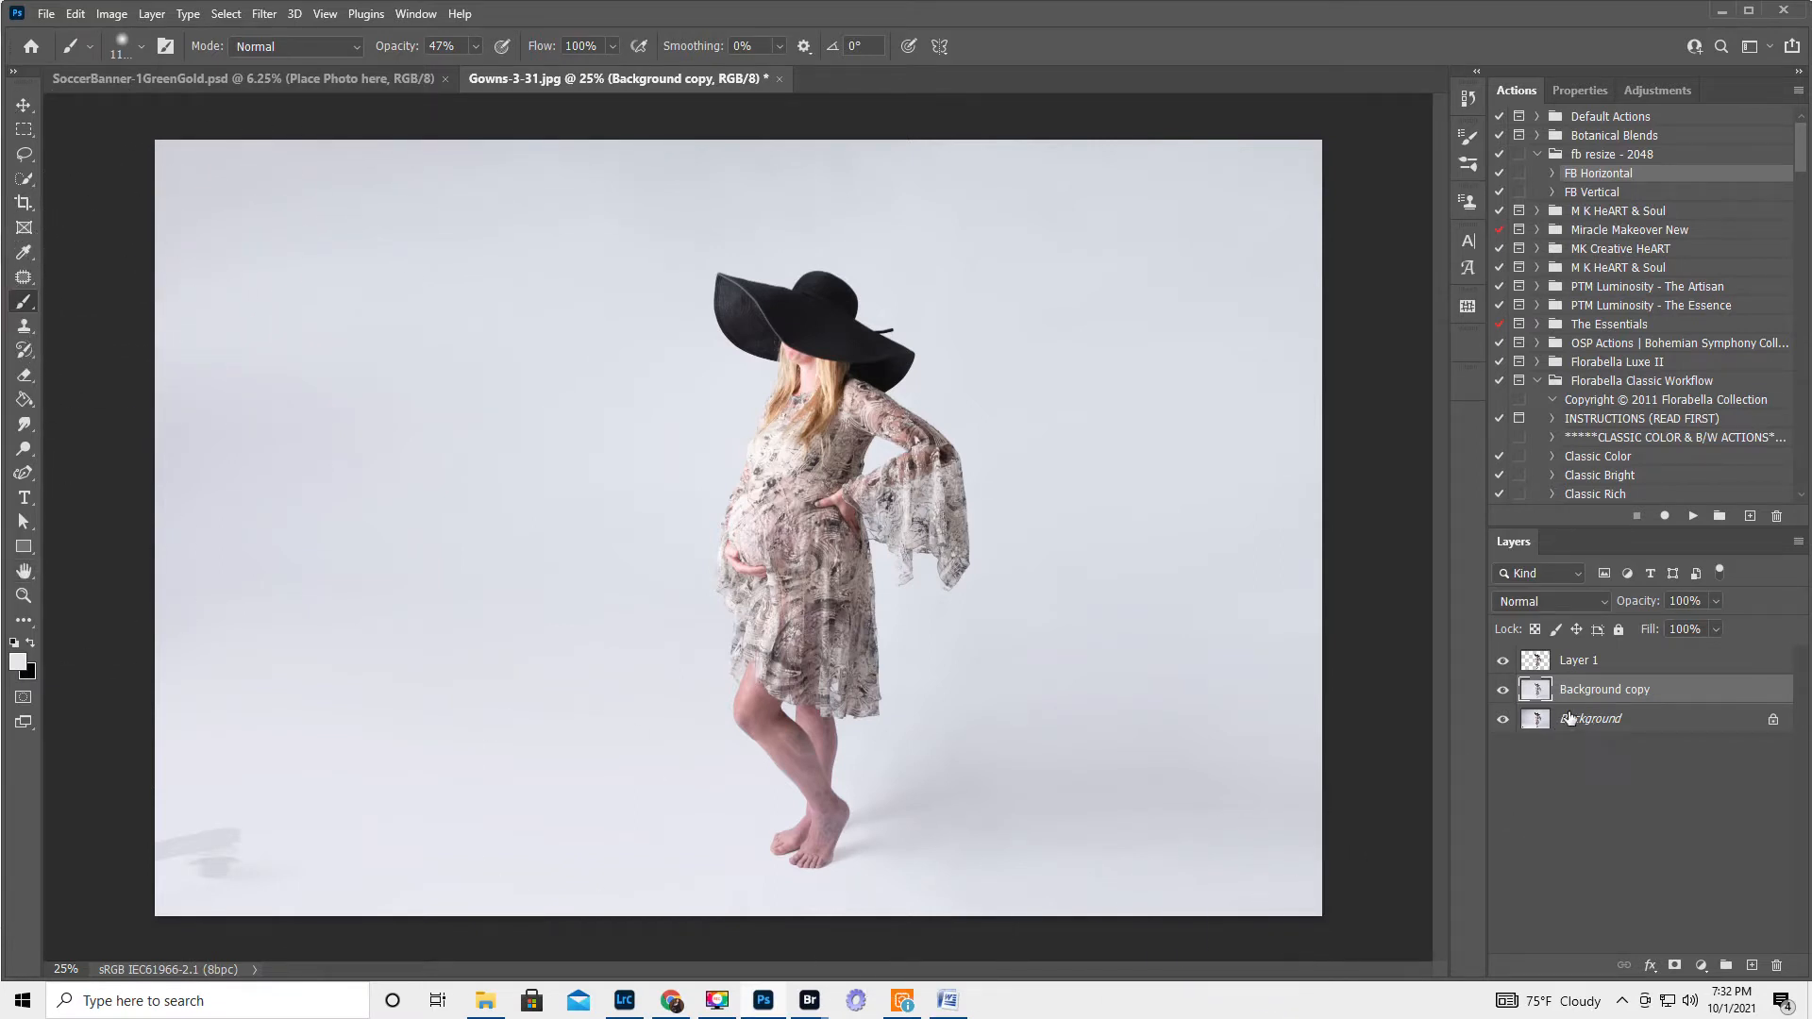
Step: Patch the remaining traces of the equipment foot at the lower left with clean backdrop from above, and deselect
{"action": "left_click", "coordinate": [24, 276]}
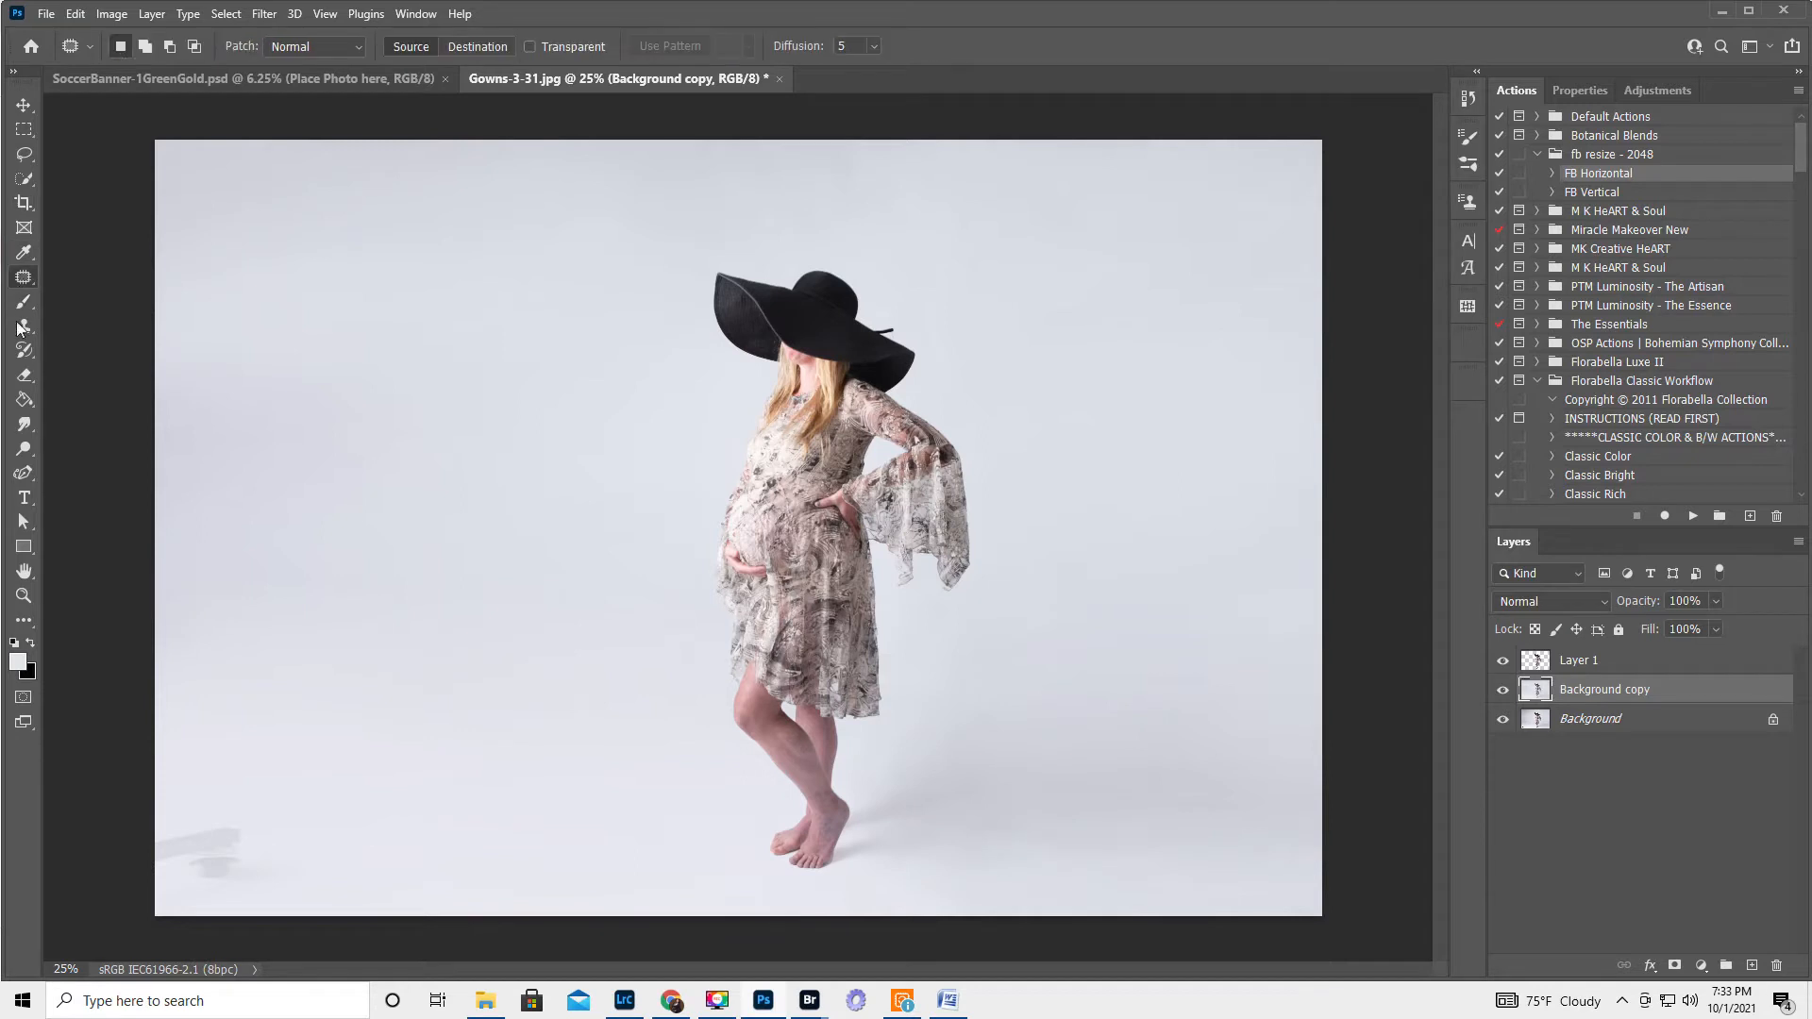
{"action": "mouse_move", "coordinate": [209, 801]}
{"action": "left_mouse_down"}
{"action": "mouse_move", "coordinate": [125, 807]}
{"action": "mouse_move", "coordinate": [144, 904]}
{"action": "mouse_move", "coordinate": [278, 901]}
{"action": "left_mouse_up"}
{"action": "left_click_drag", "start_coordinate": [249, 840], "coordinate": [256, 697]}
{"action": "key", "text": "ctrl+d"}
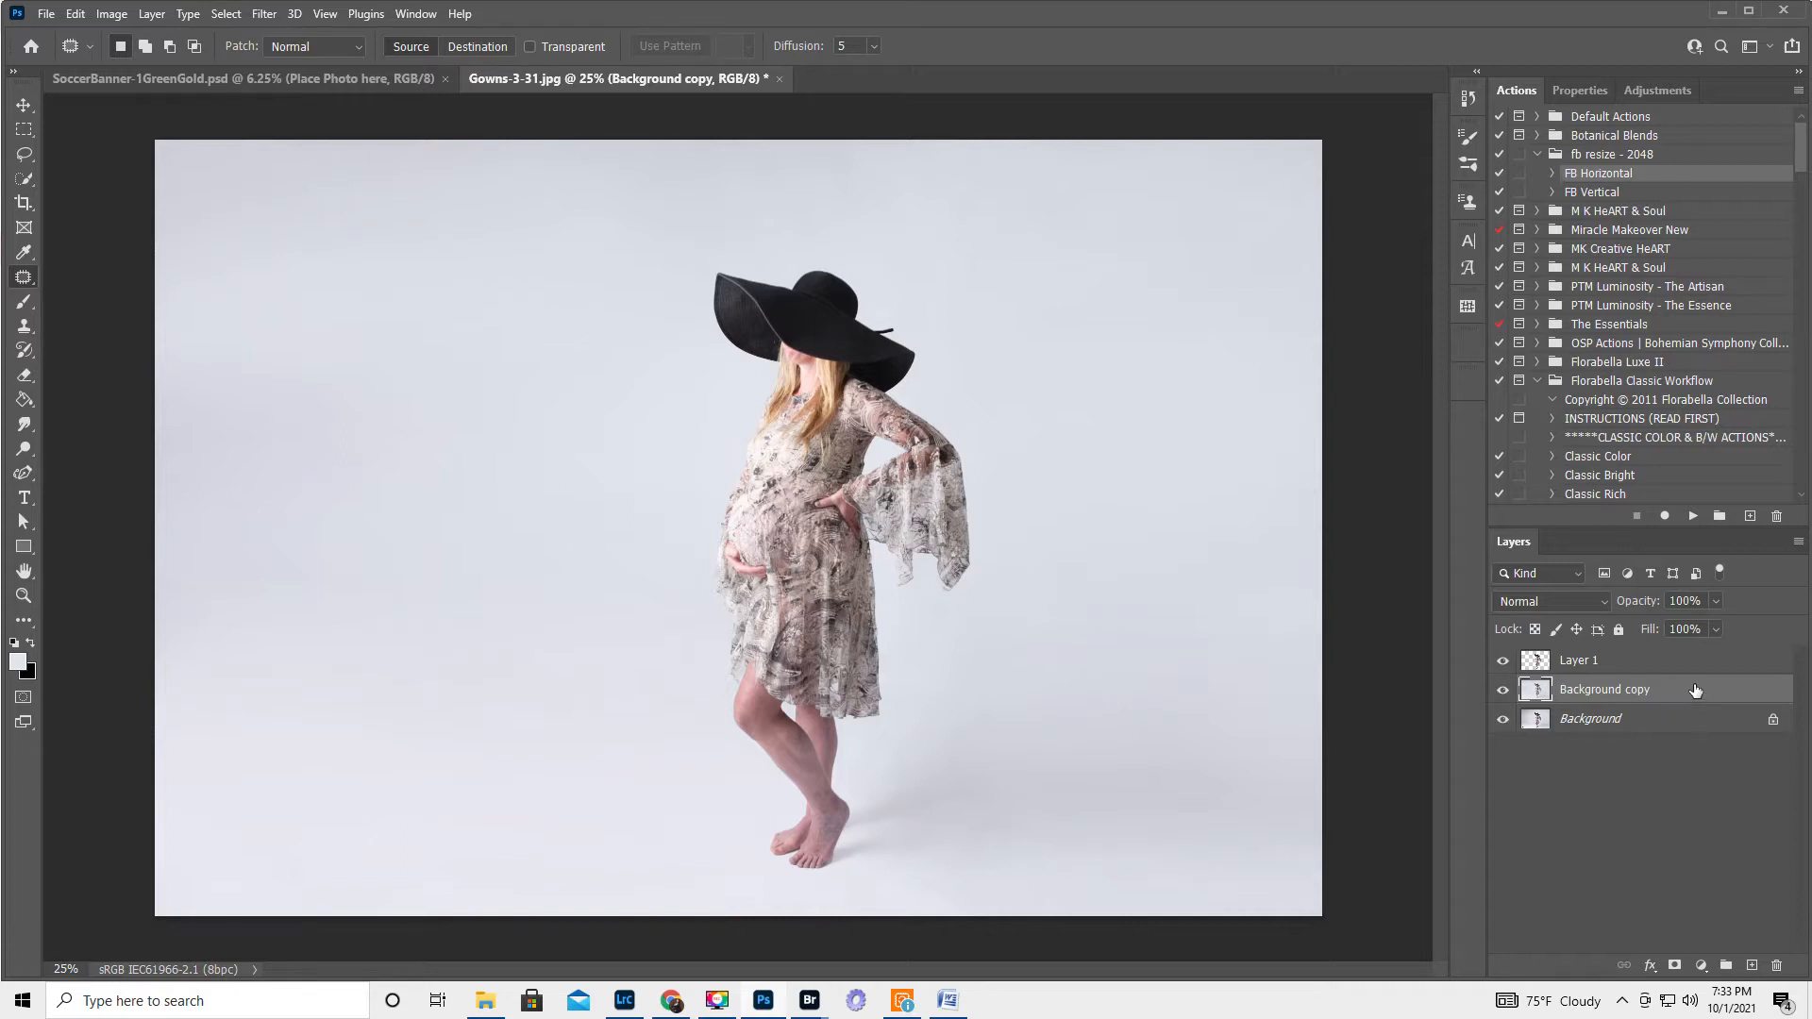
Step: Duplicate the Background copy layer and apply a Gaussian Blur with a 4.0-pixel radius to the duplicate
{"action": "key", "text": "ctrl+j"}
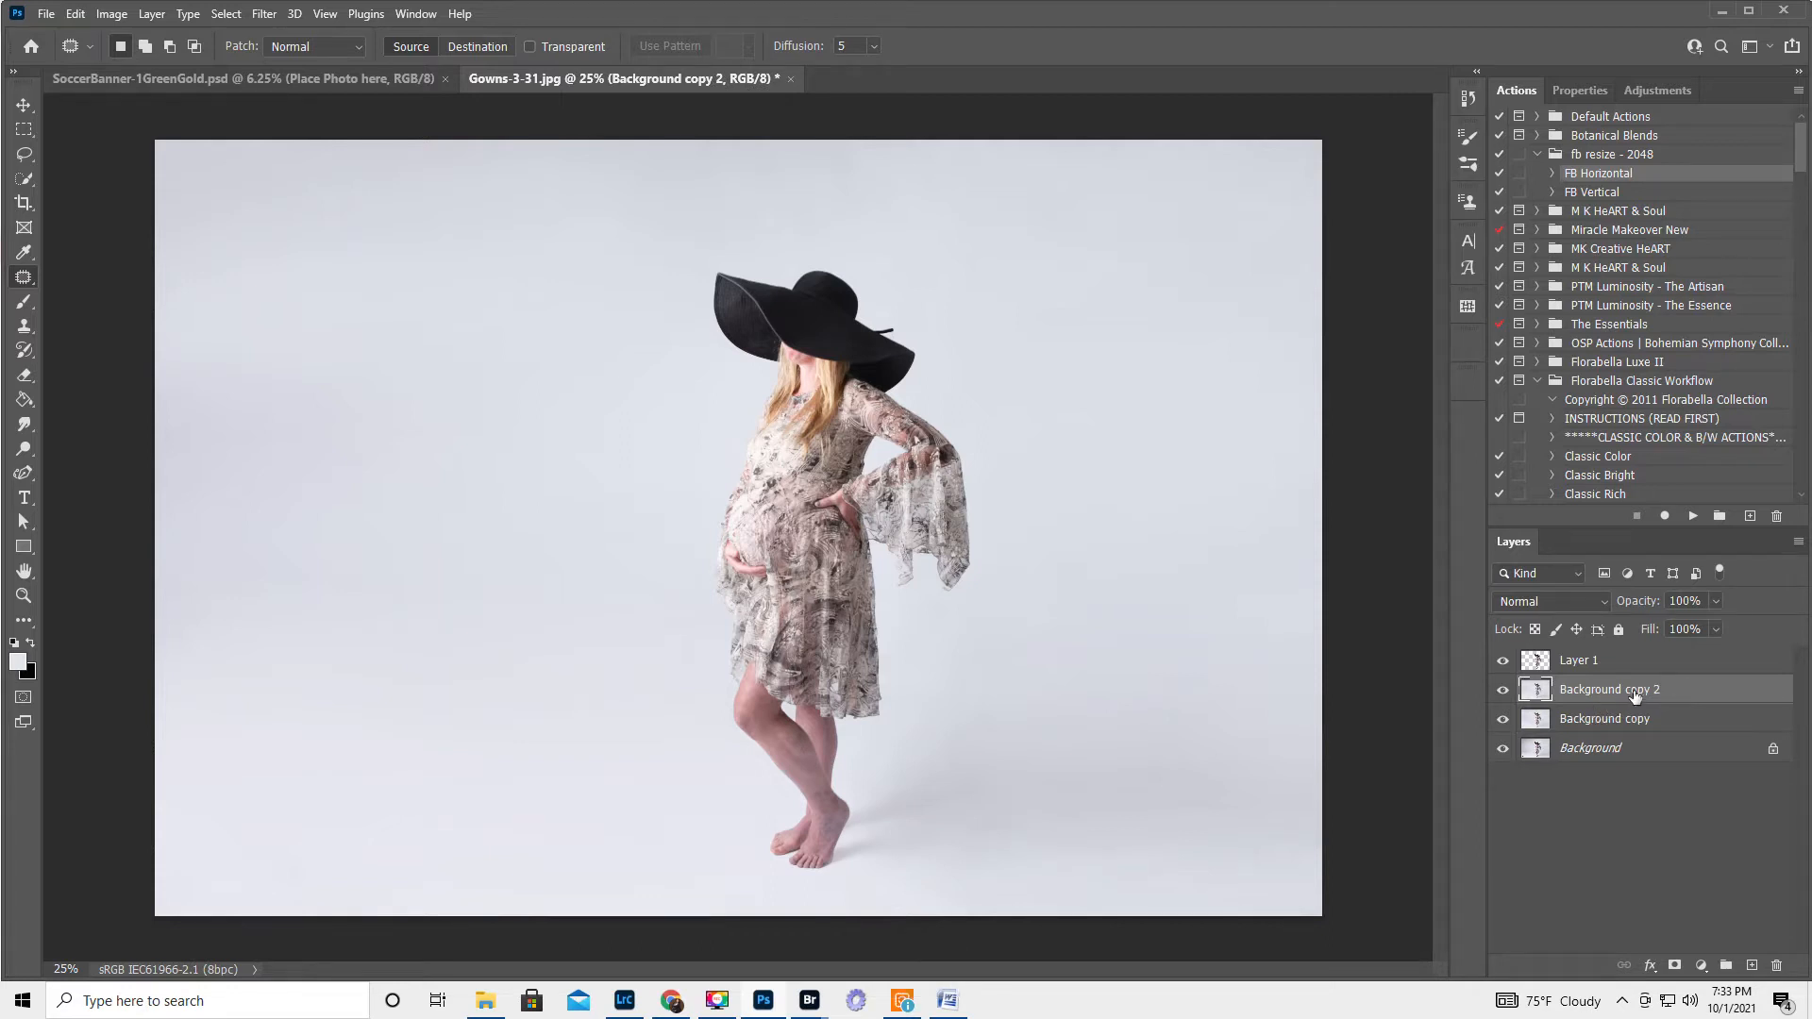
{"action": "left_click", "coordinate": [270, 16]}
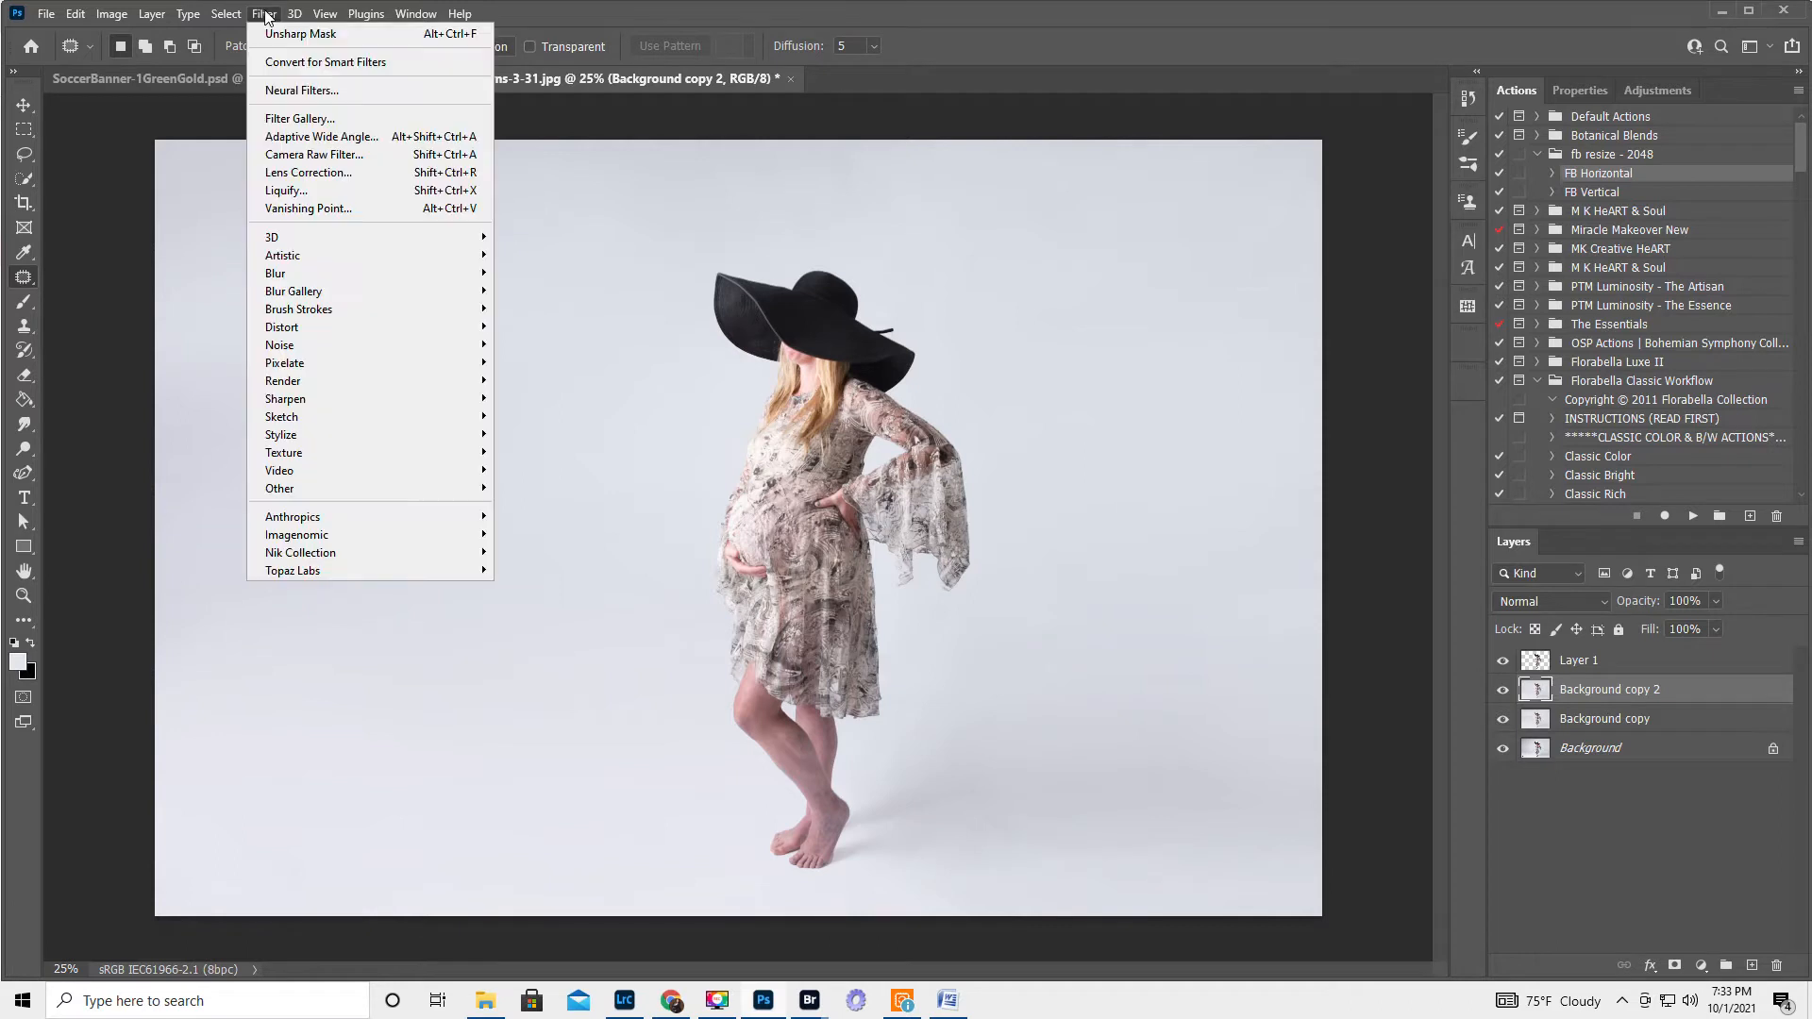
{"action": "mouse_move", "coordinate": [306, 271]}
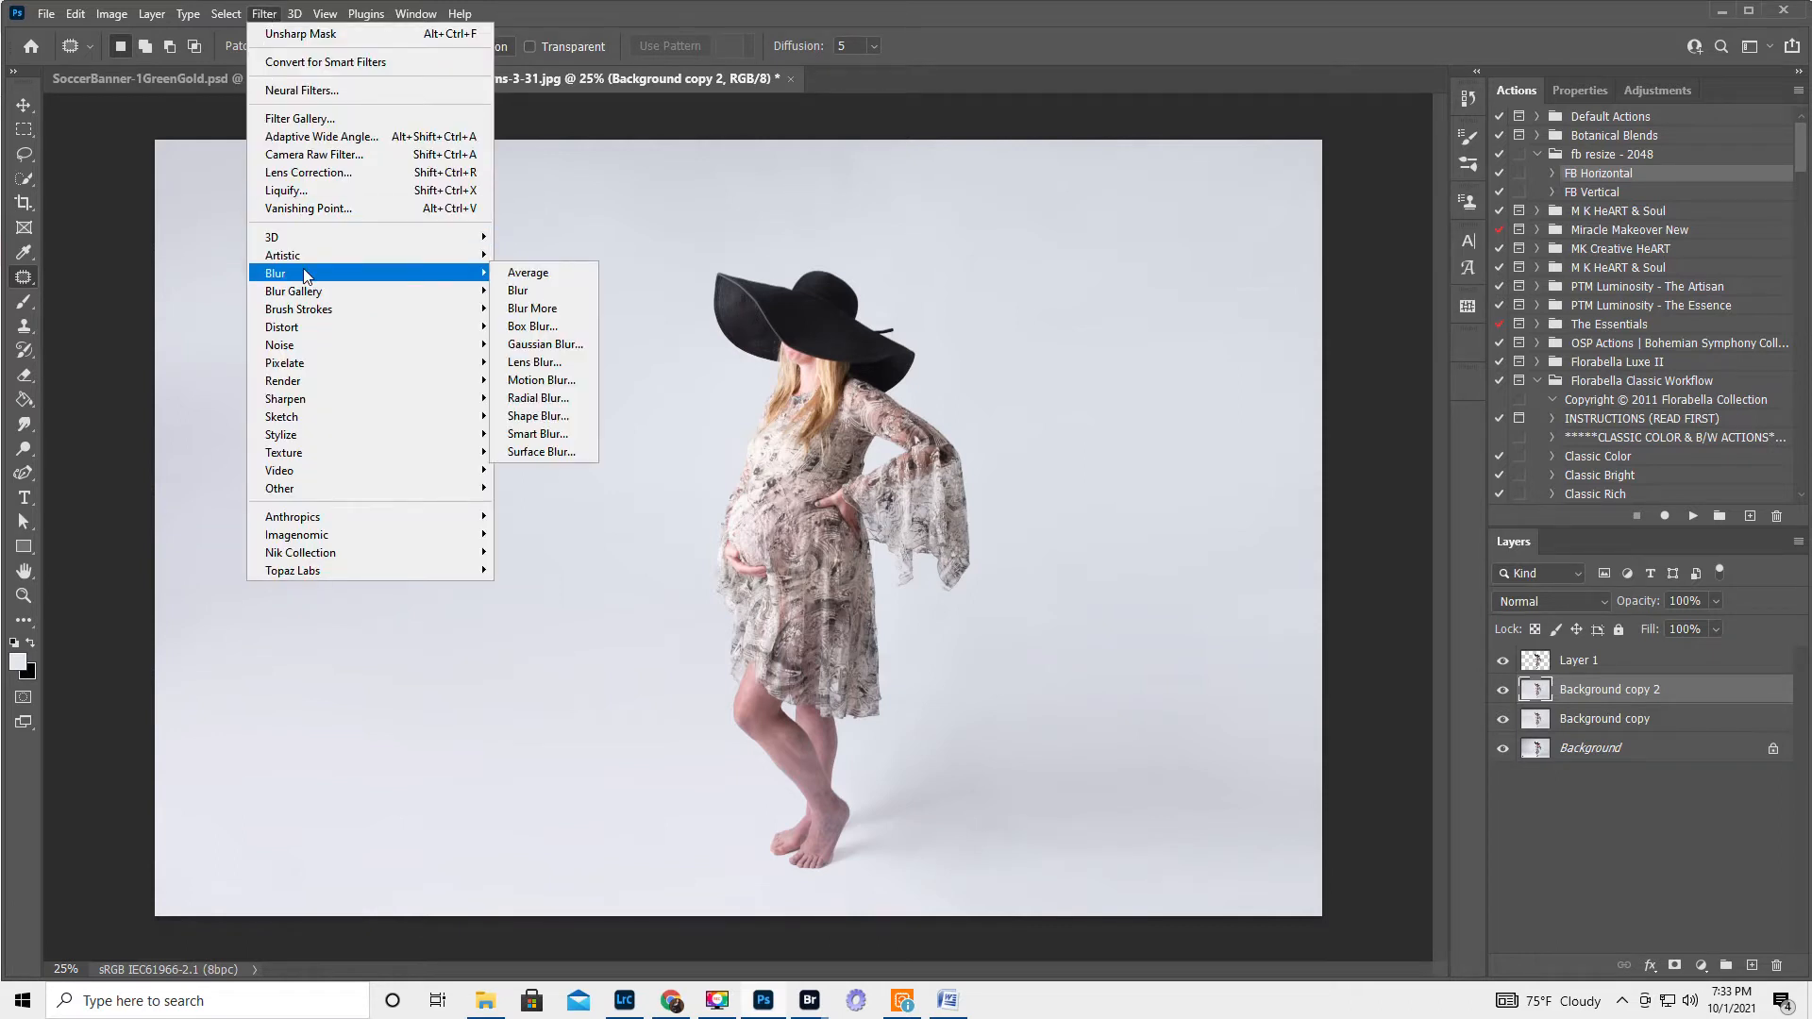
{"action": "left_click", "coordinate": [546, 343]}
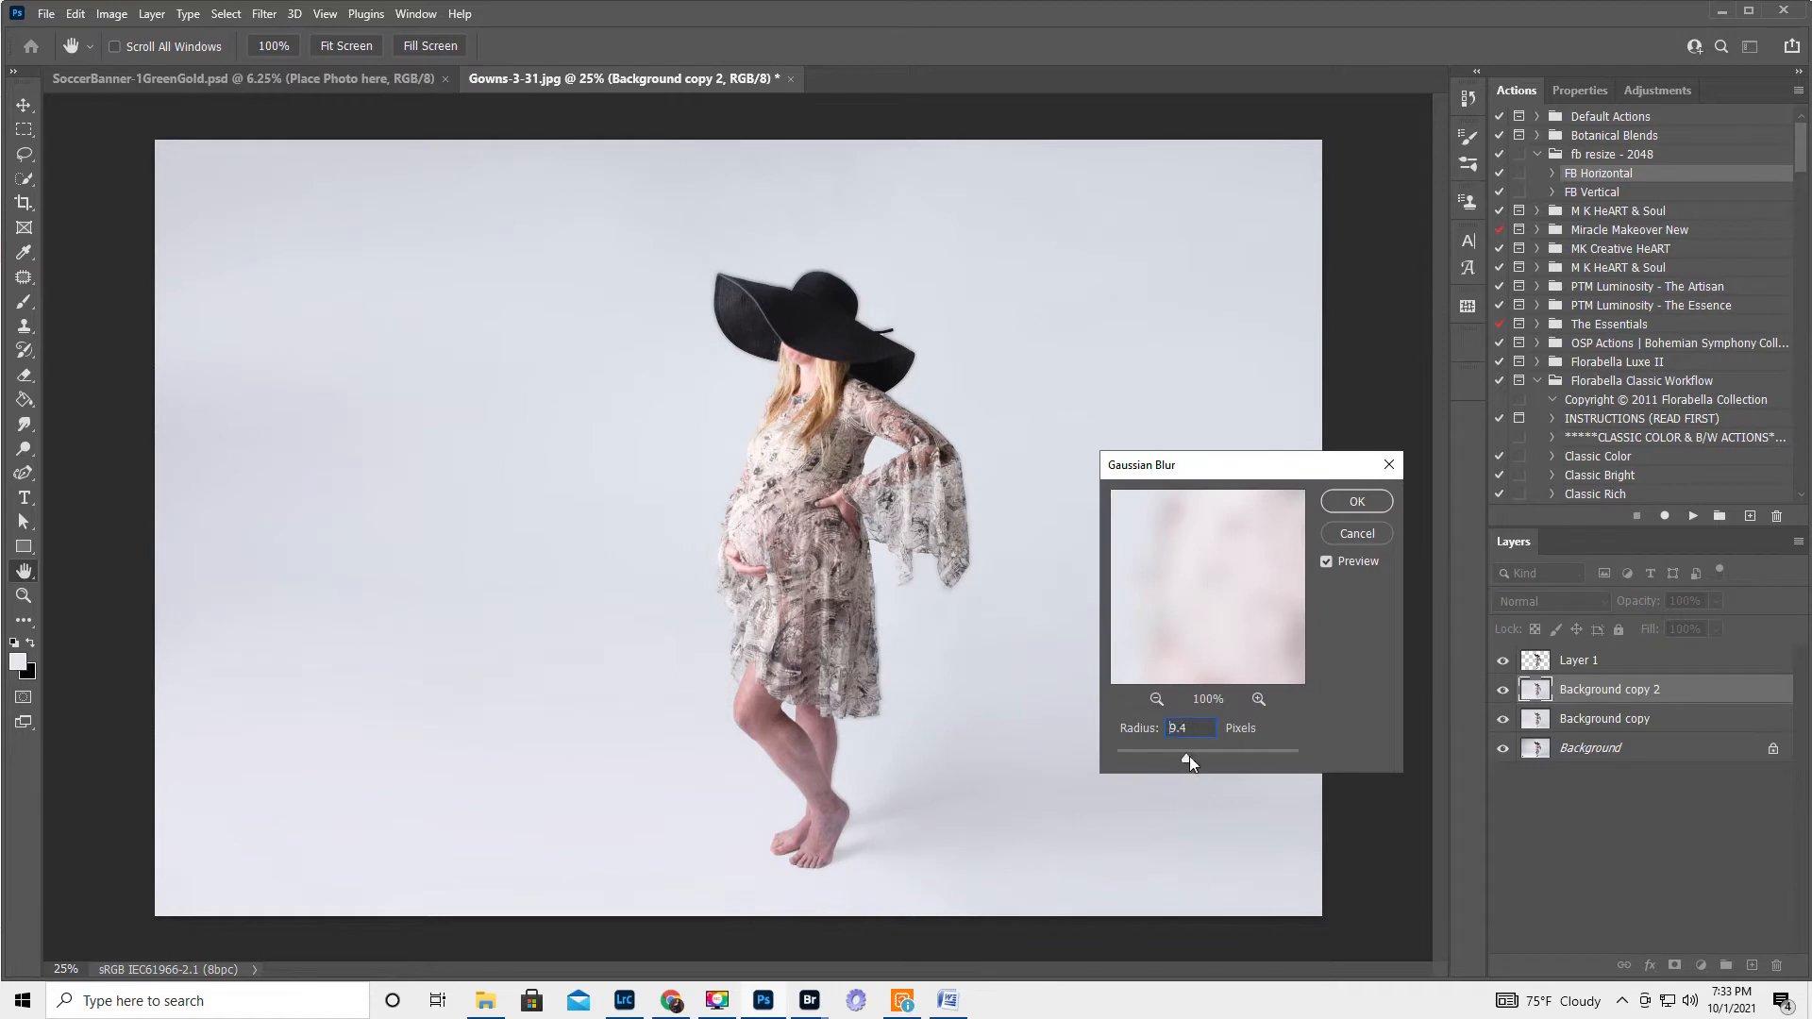
{"action": "left_click_drag", "start_coordinate": [1189, 756], "coordinate": [1310, 761]}
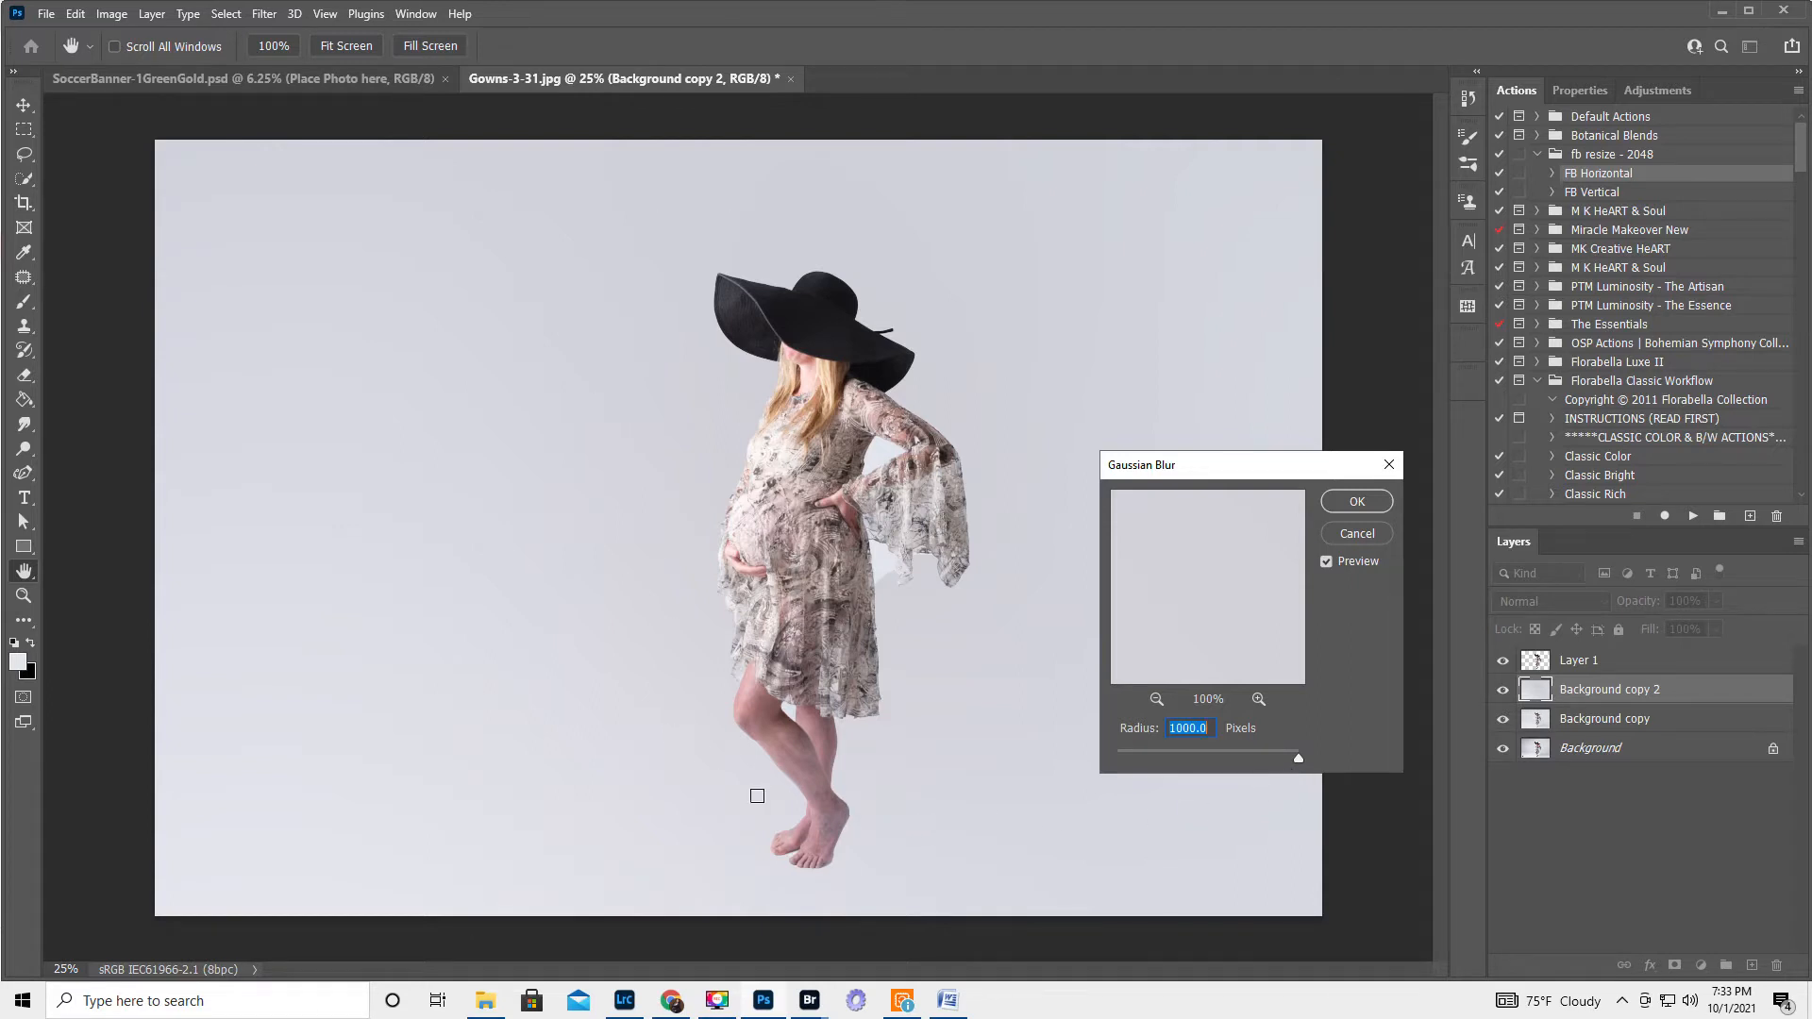
{"action": "left_click_drag", "start_coordinate": [1218, 761], "coordinate": [1204, 761]}
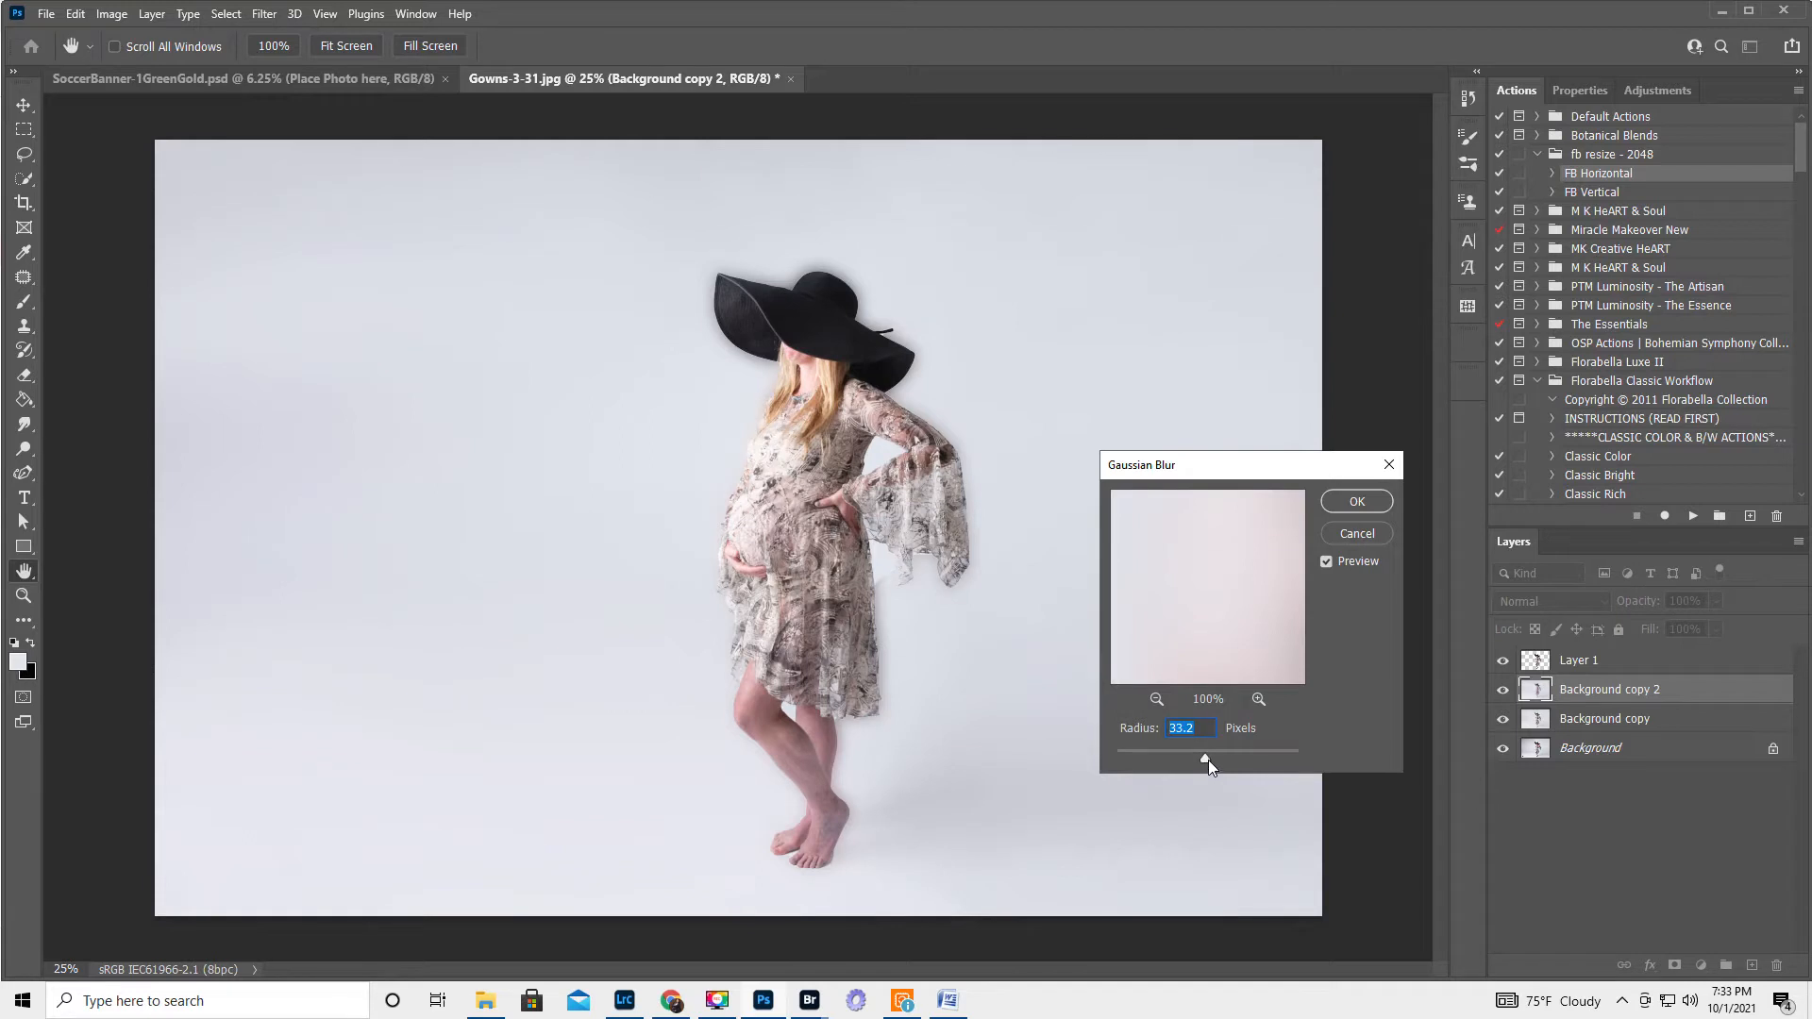
{"action": "left_click_drag", "start_coordinate": [1184, 761], "coordinate": [1166, 764]}
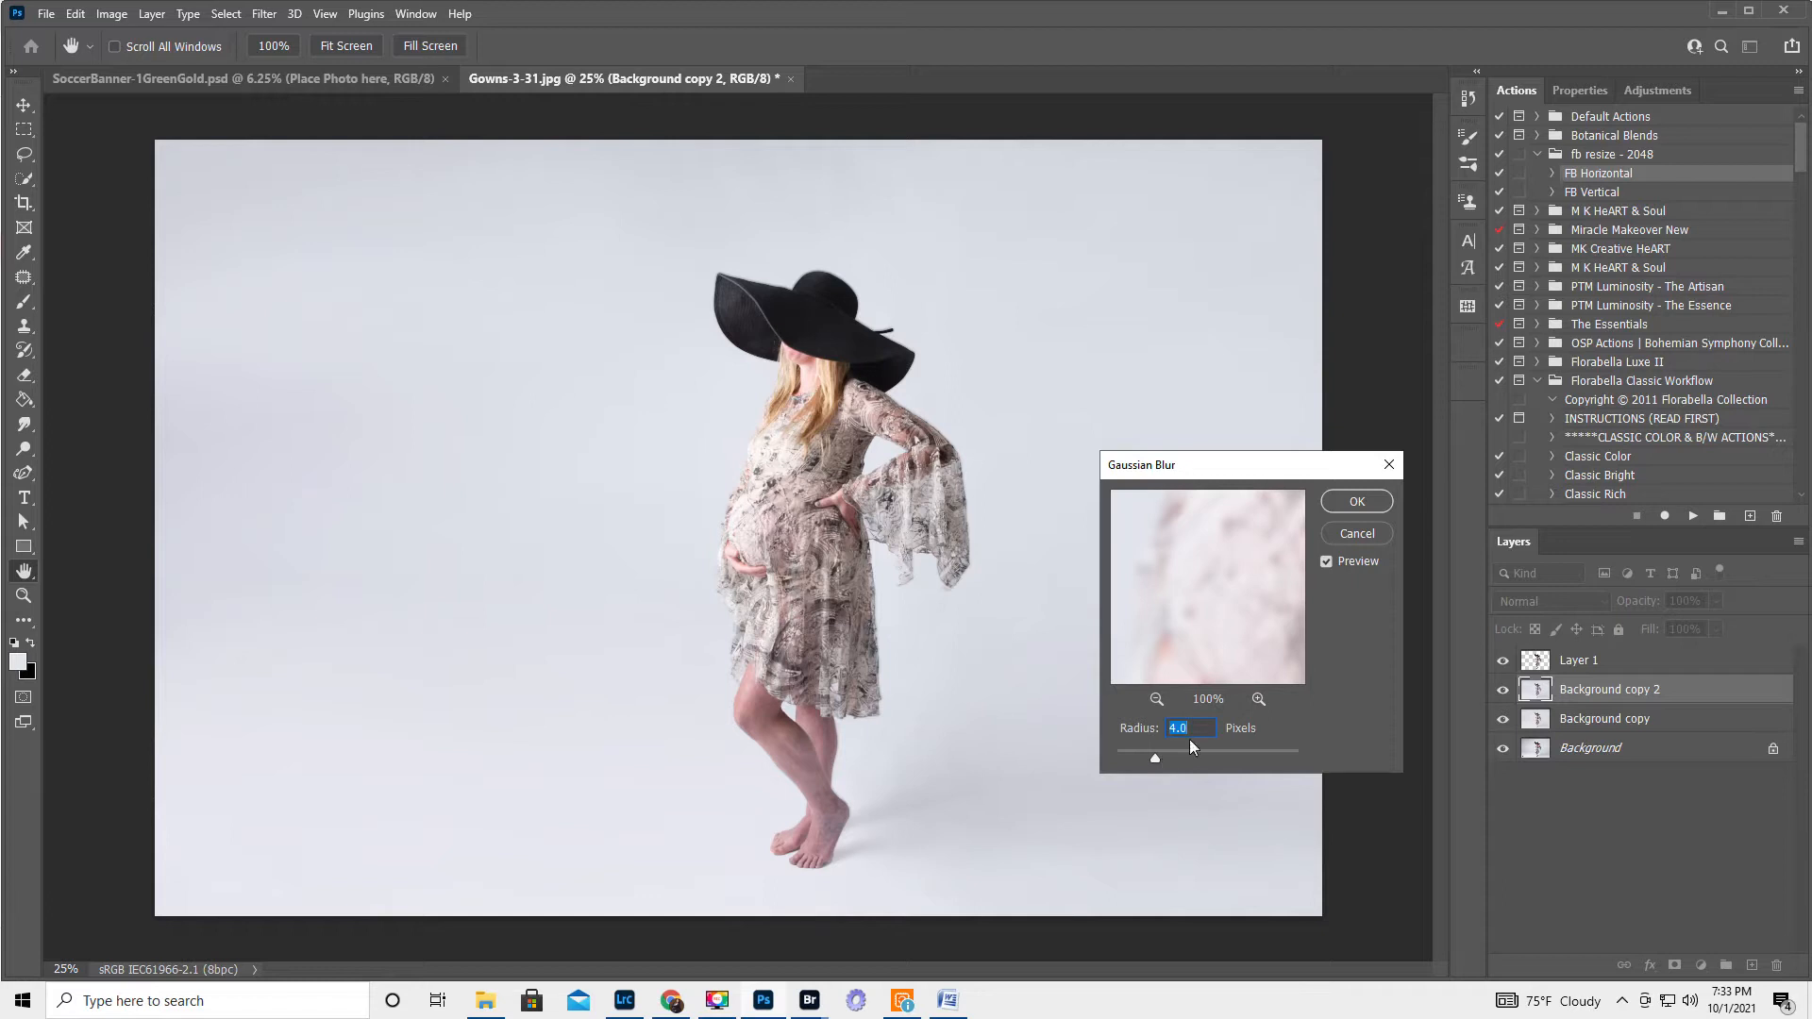
{"action": "left_click", "coordinate": [1377, 503]}
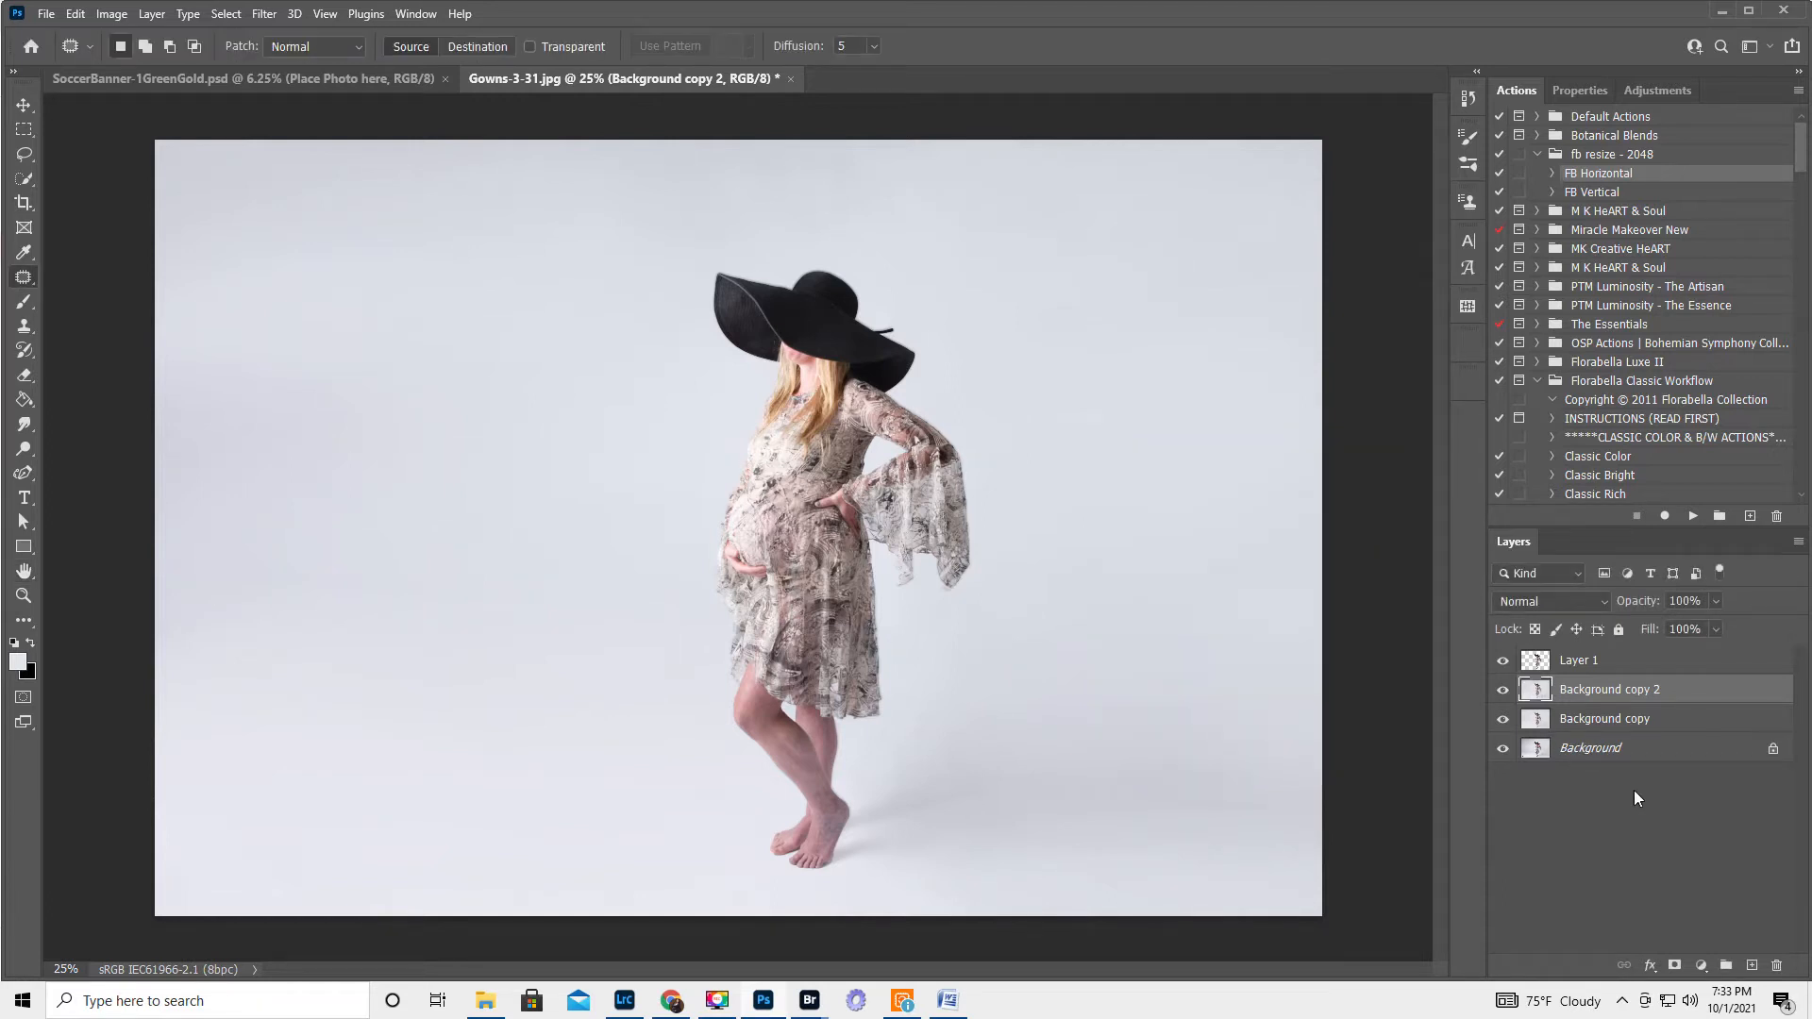
Step: Hide the blurred Background copy 2 layer behind a black mask and set the Brush to 58% opacity
{"action": "left_click", "coordinate": [1674, 965], "text": "alt"}
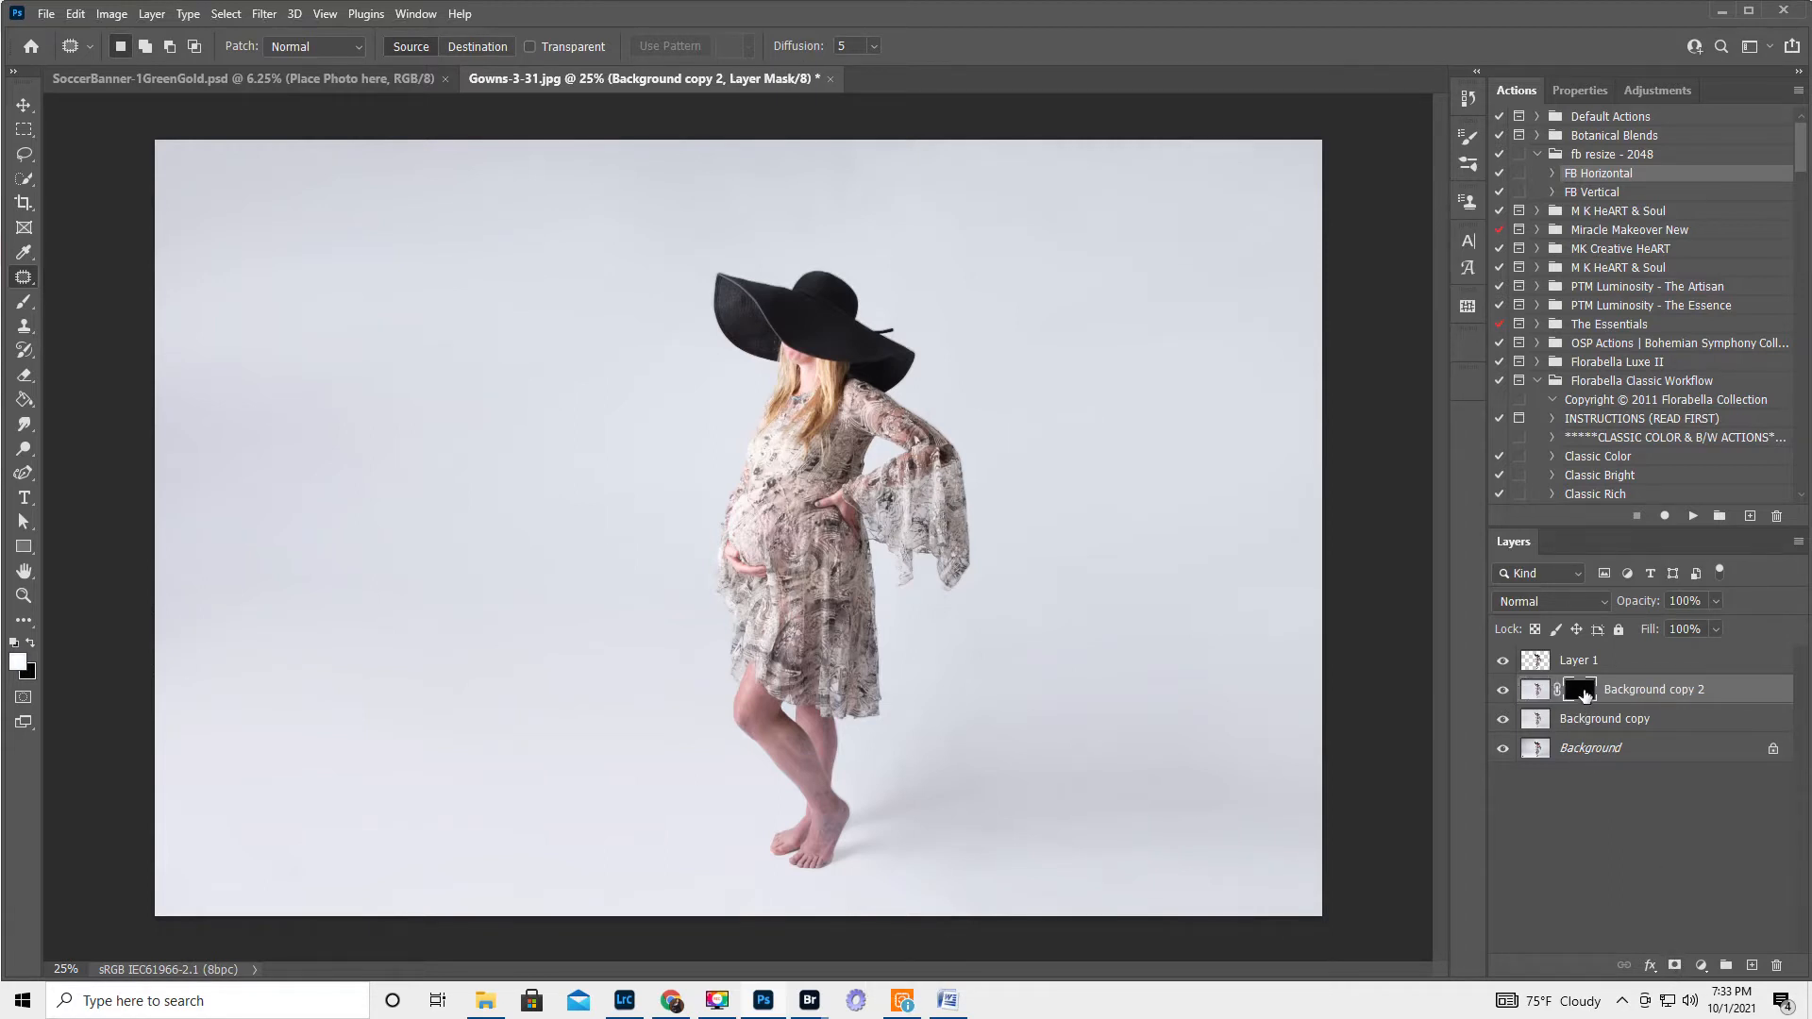
{"action": "left_click", "coordinate": [24, 301]}
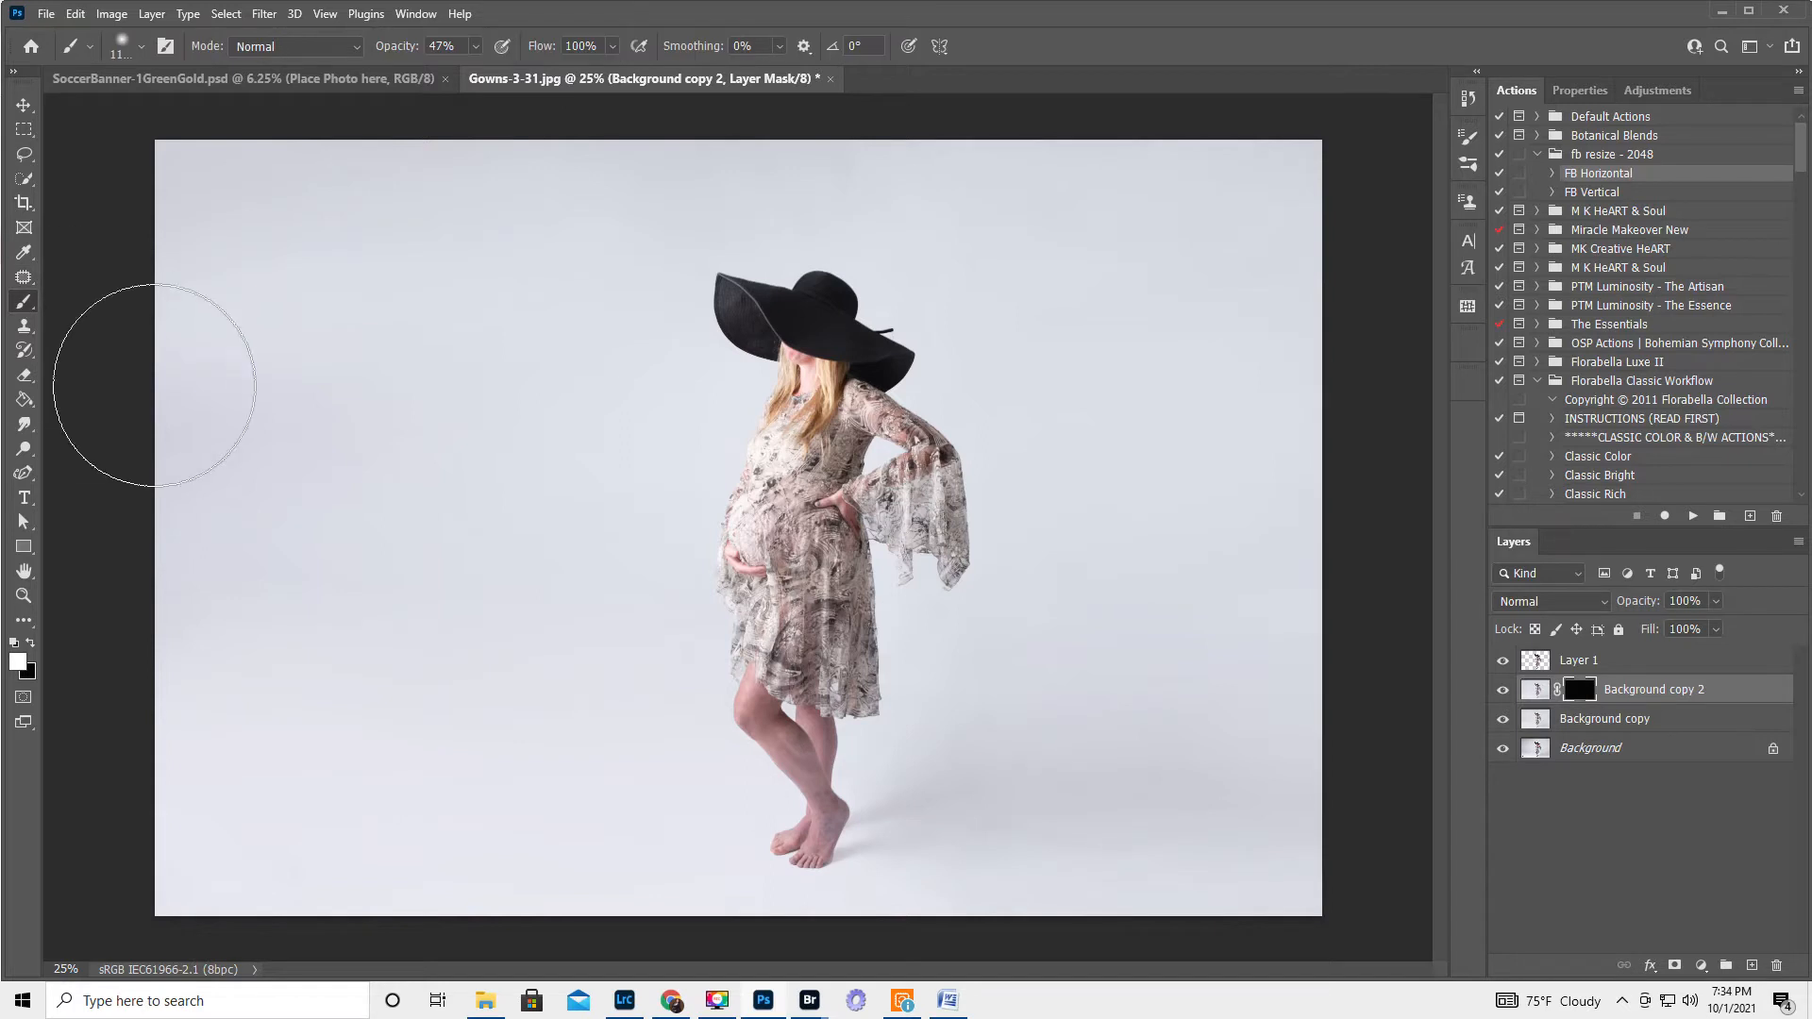
{"action": "left_click_drag", "start_coordinate": [392, 52], "coordinate": [405, 53]}
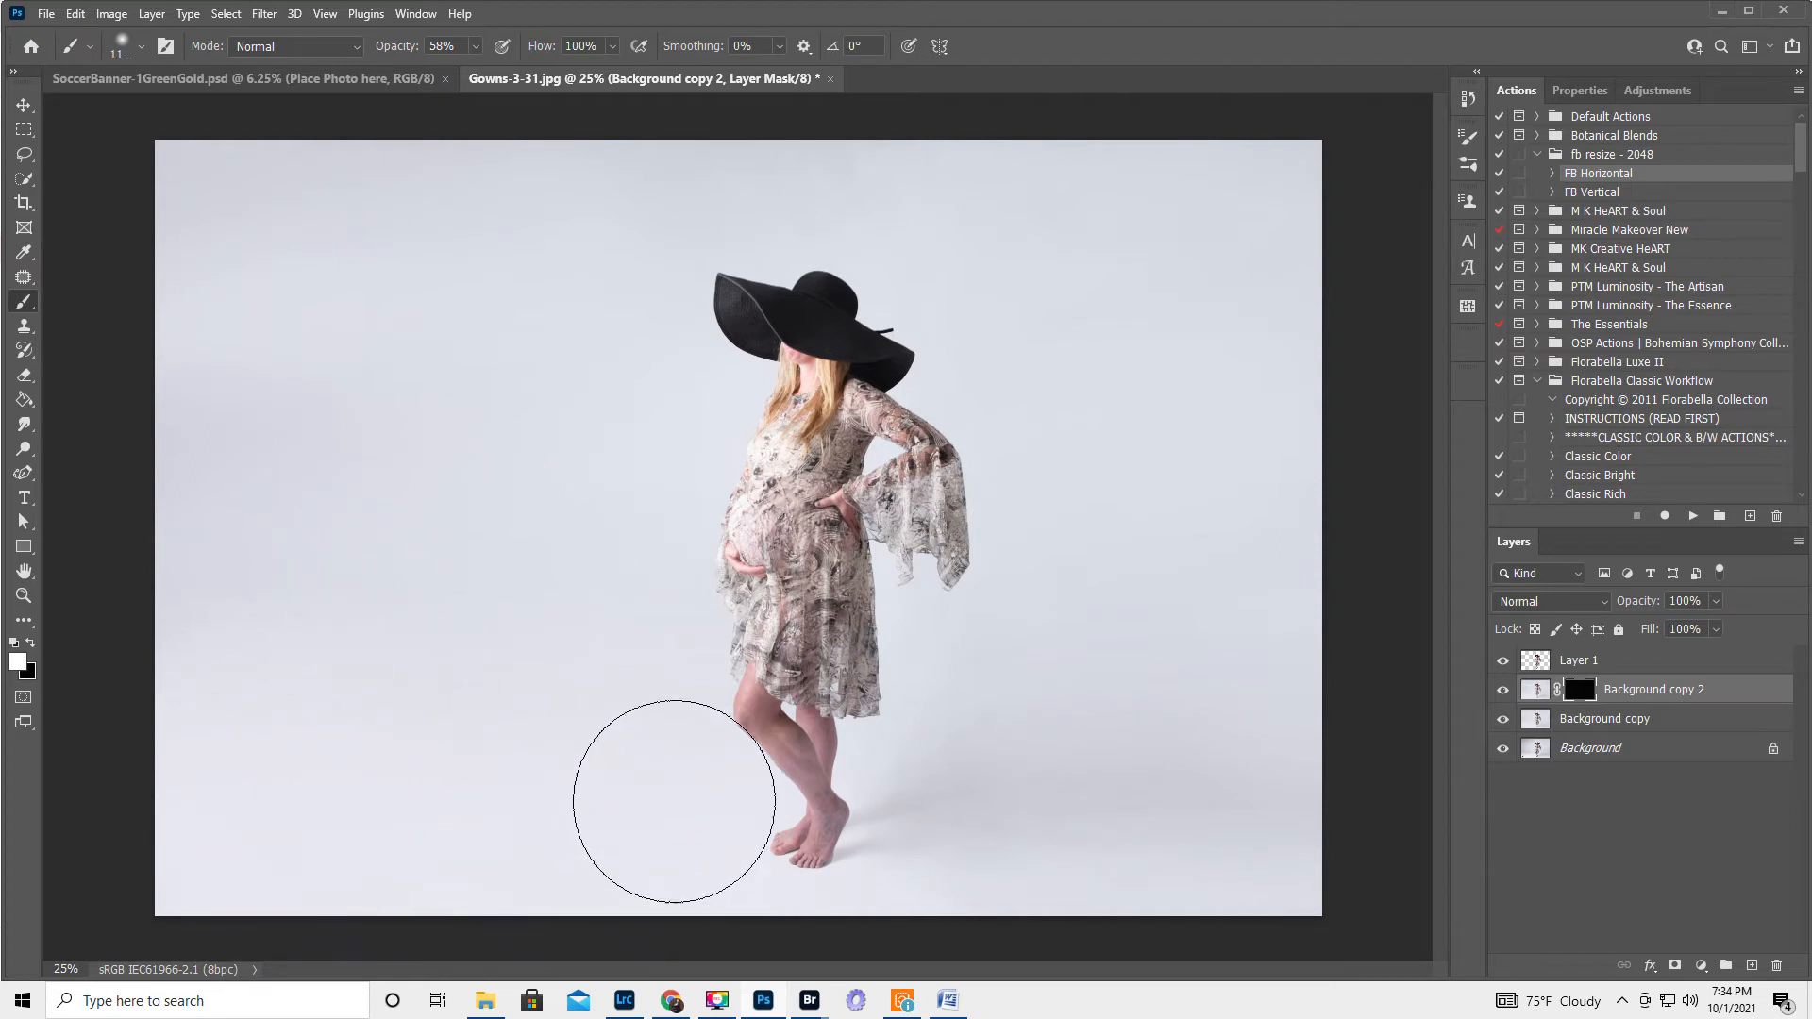
Step: Paint white on the Background copy 2 mask to bring the blur into the backdrop and floor around the woman
{"action": "mouse_move", "coordinate": [492, 919]}
{"action": "left_mouse_down"}
{"action": "mouse_move", "coordinate": [602, 938]}
{"action": "mouse_move", "coordinate": [623, 964]}
{"action": "left_mouse_up"}
{"action": "mouse_move", "coordinate": [1007, 850]}
{"action": "left_mouse_down"}
{"action": "mouse_move", "coordinate": [1104, 860]}
{"action": "mouse_move", "coordinate": [1287, 797]}
{"action": "mouse_move", "coordinate": [1331, 809]}
{"action": "left_mouse_up"}
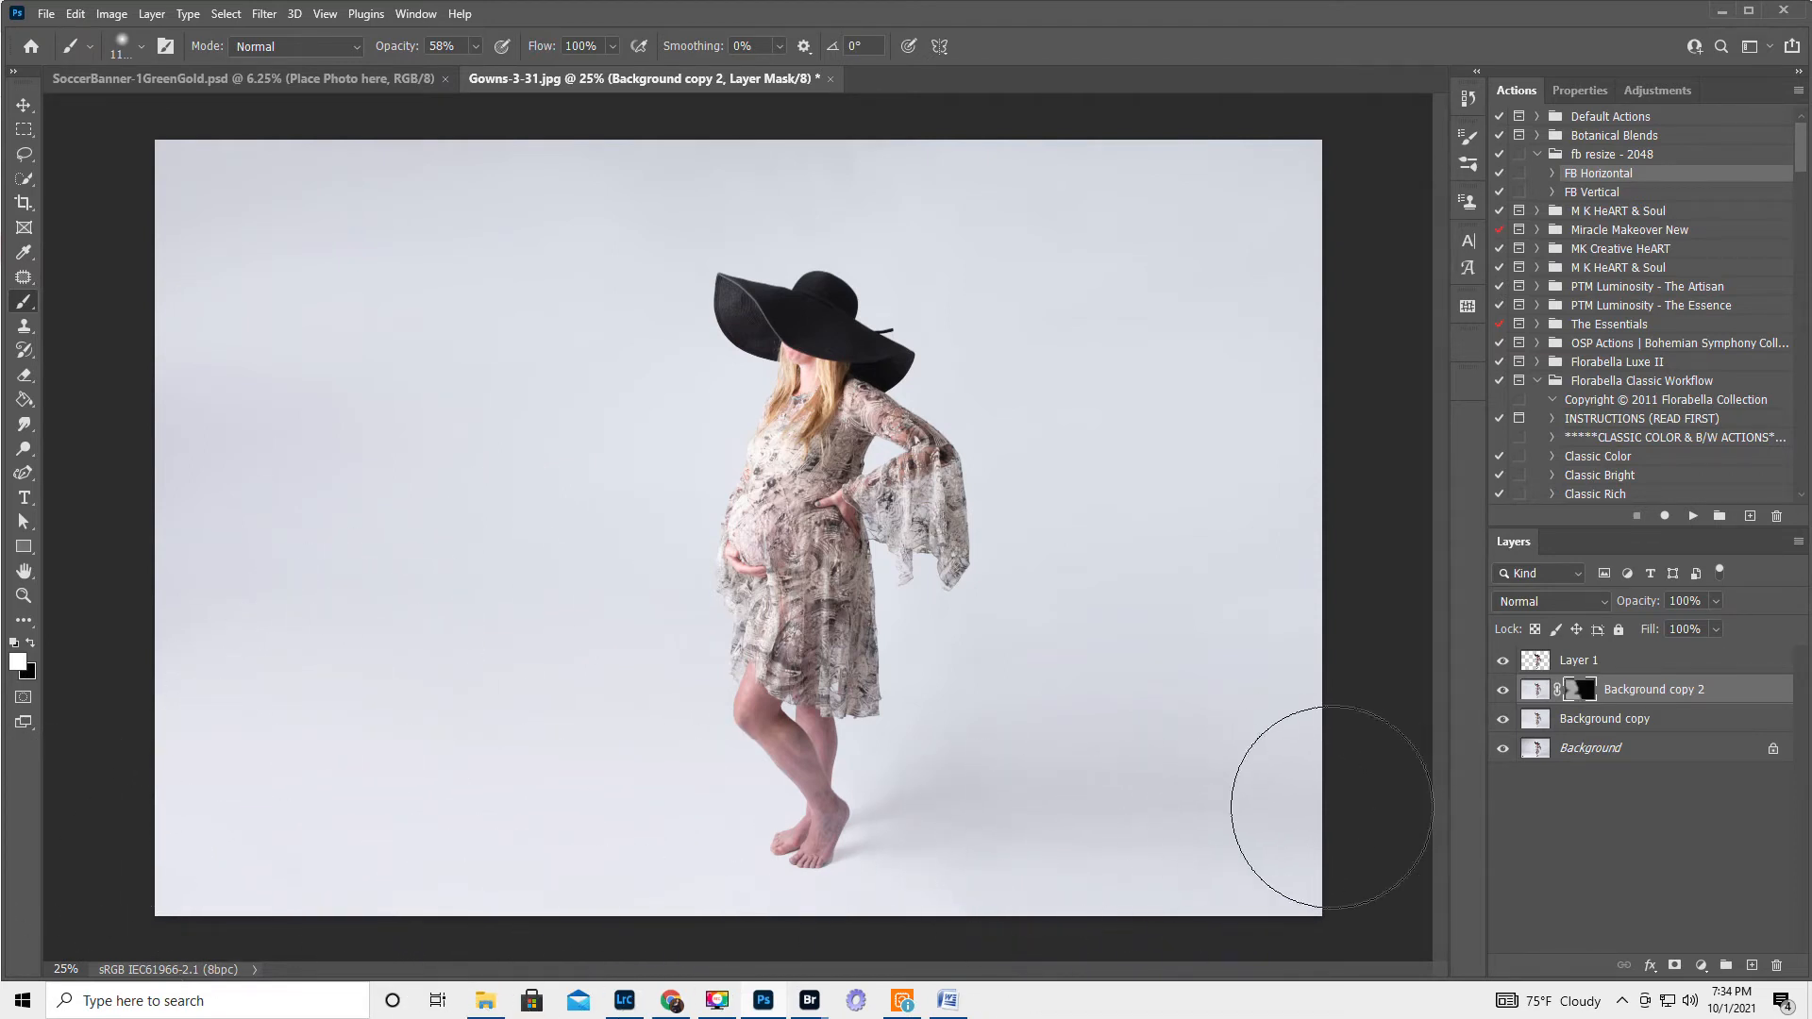
{"action": "key", "text": "ctrl+z"}
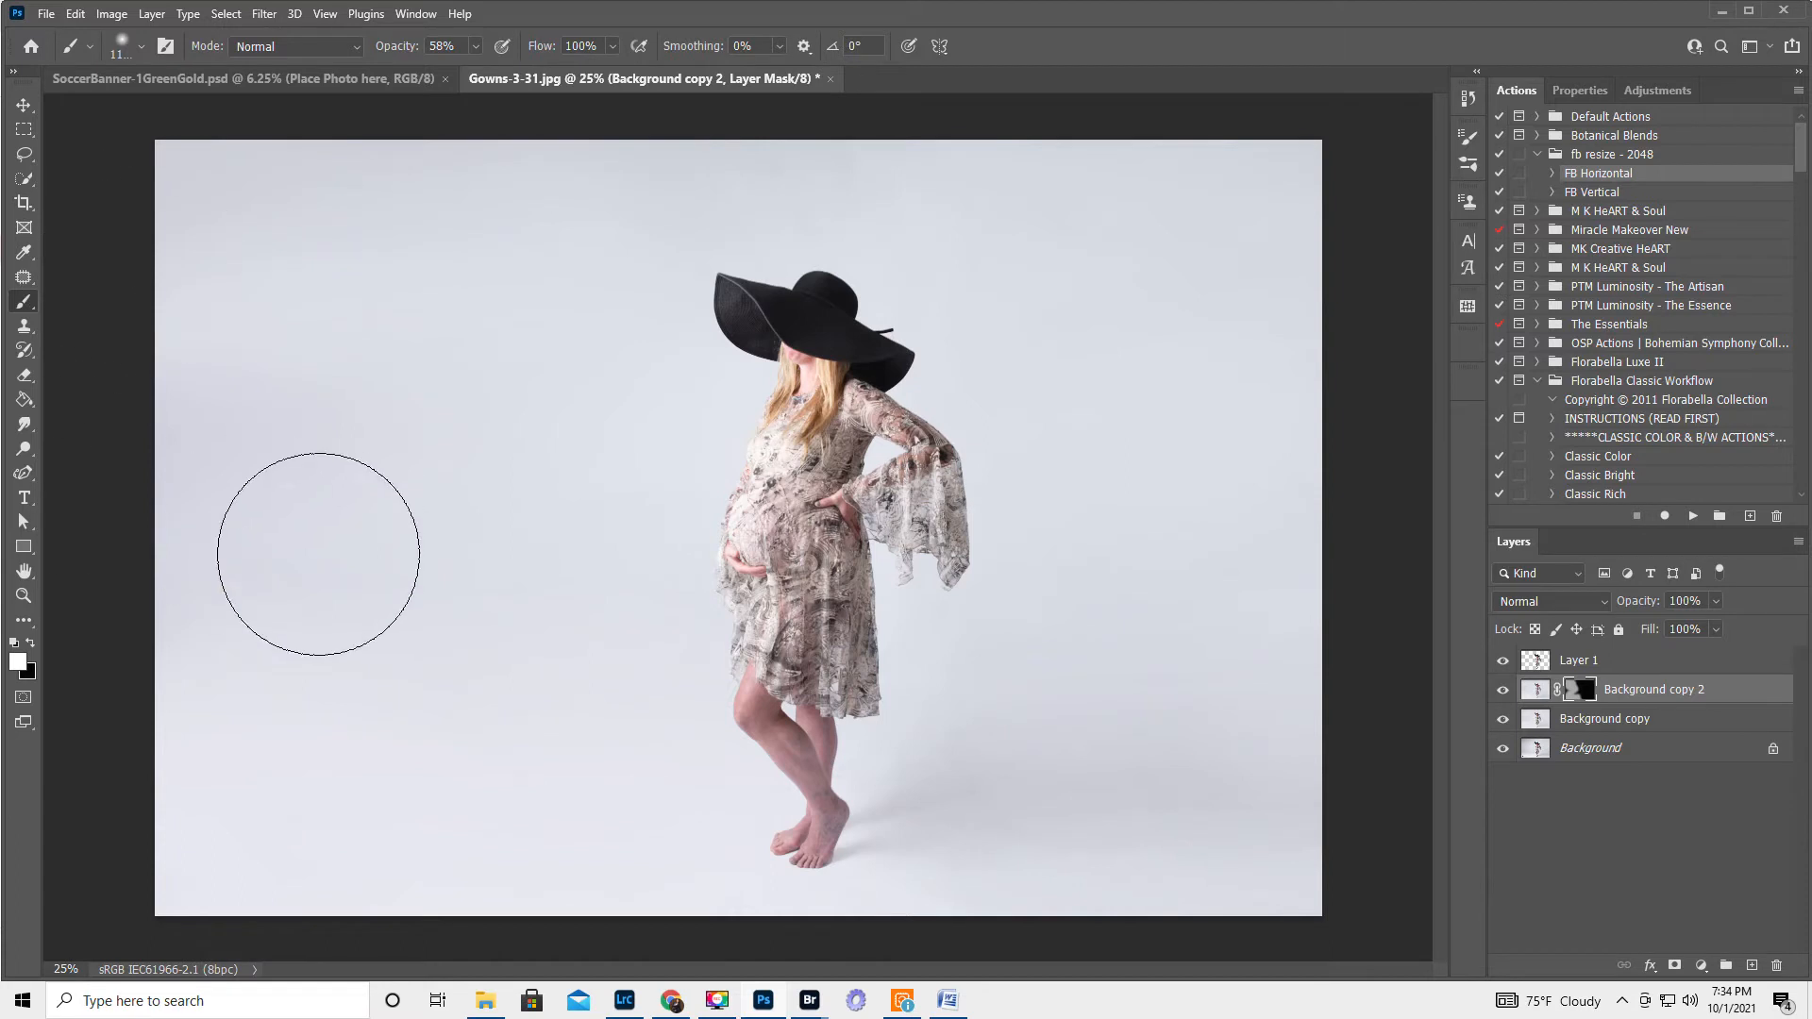
{"action": "left_click_drag", "start_coordinate": [127, 910], "coordinate": [132, 952]}
{"action": "mouse_move", "coordinate": [1307, 913]}
{"action": "left_mouse_down"}
{"action": "mouse_move", "coordinate": [1167, 903]}
{"action": "mouse_move", "coordinate": [1265, 812]}
{"action": "left_mouse_up"}
Step: Compare the picture with Layer 1 hidden and shown, and flatten the image
{"action": "left_click", "coordinate": [1502, 662]}
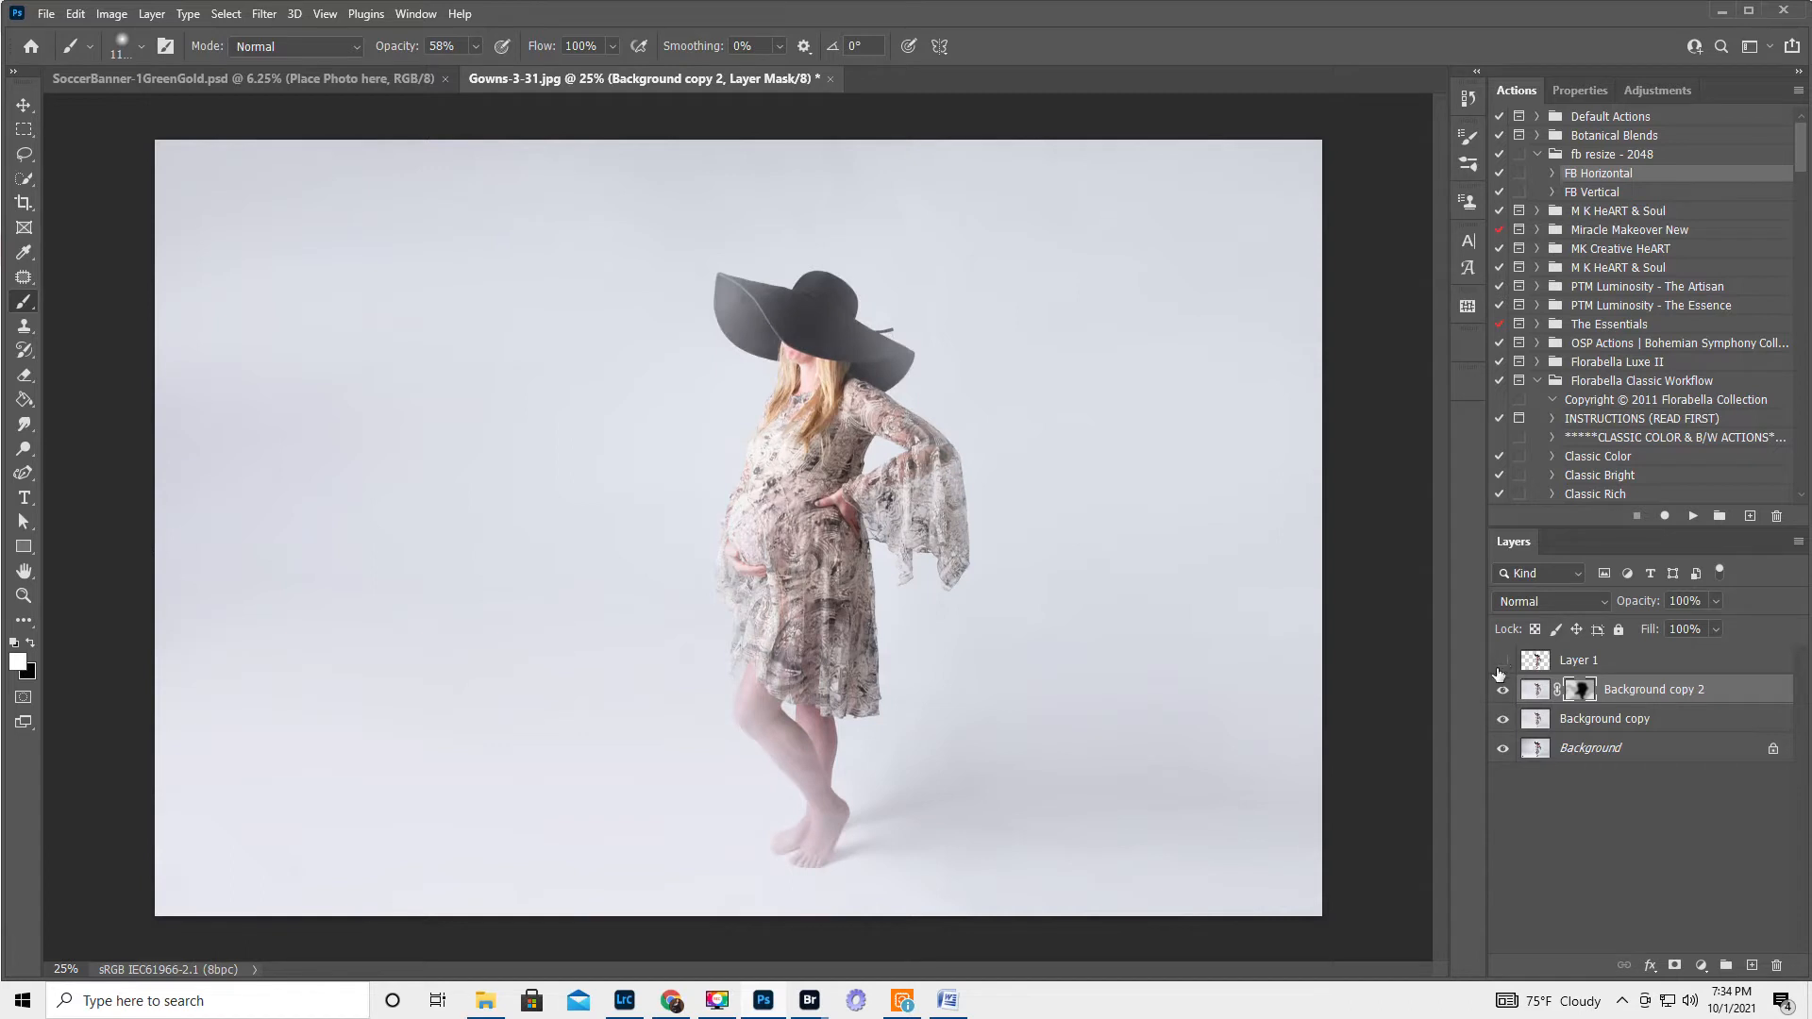
{"action": "left_click", "coordinate": [1502, 661]}
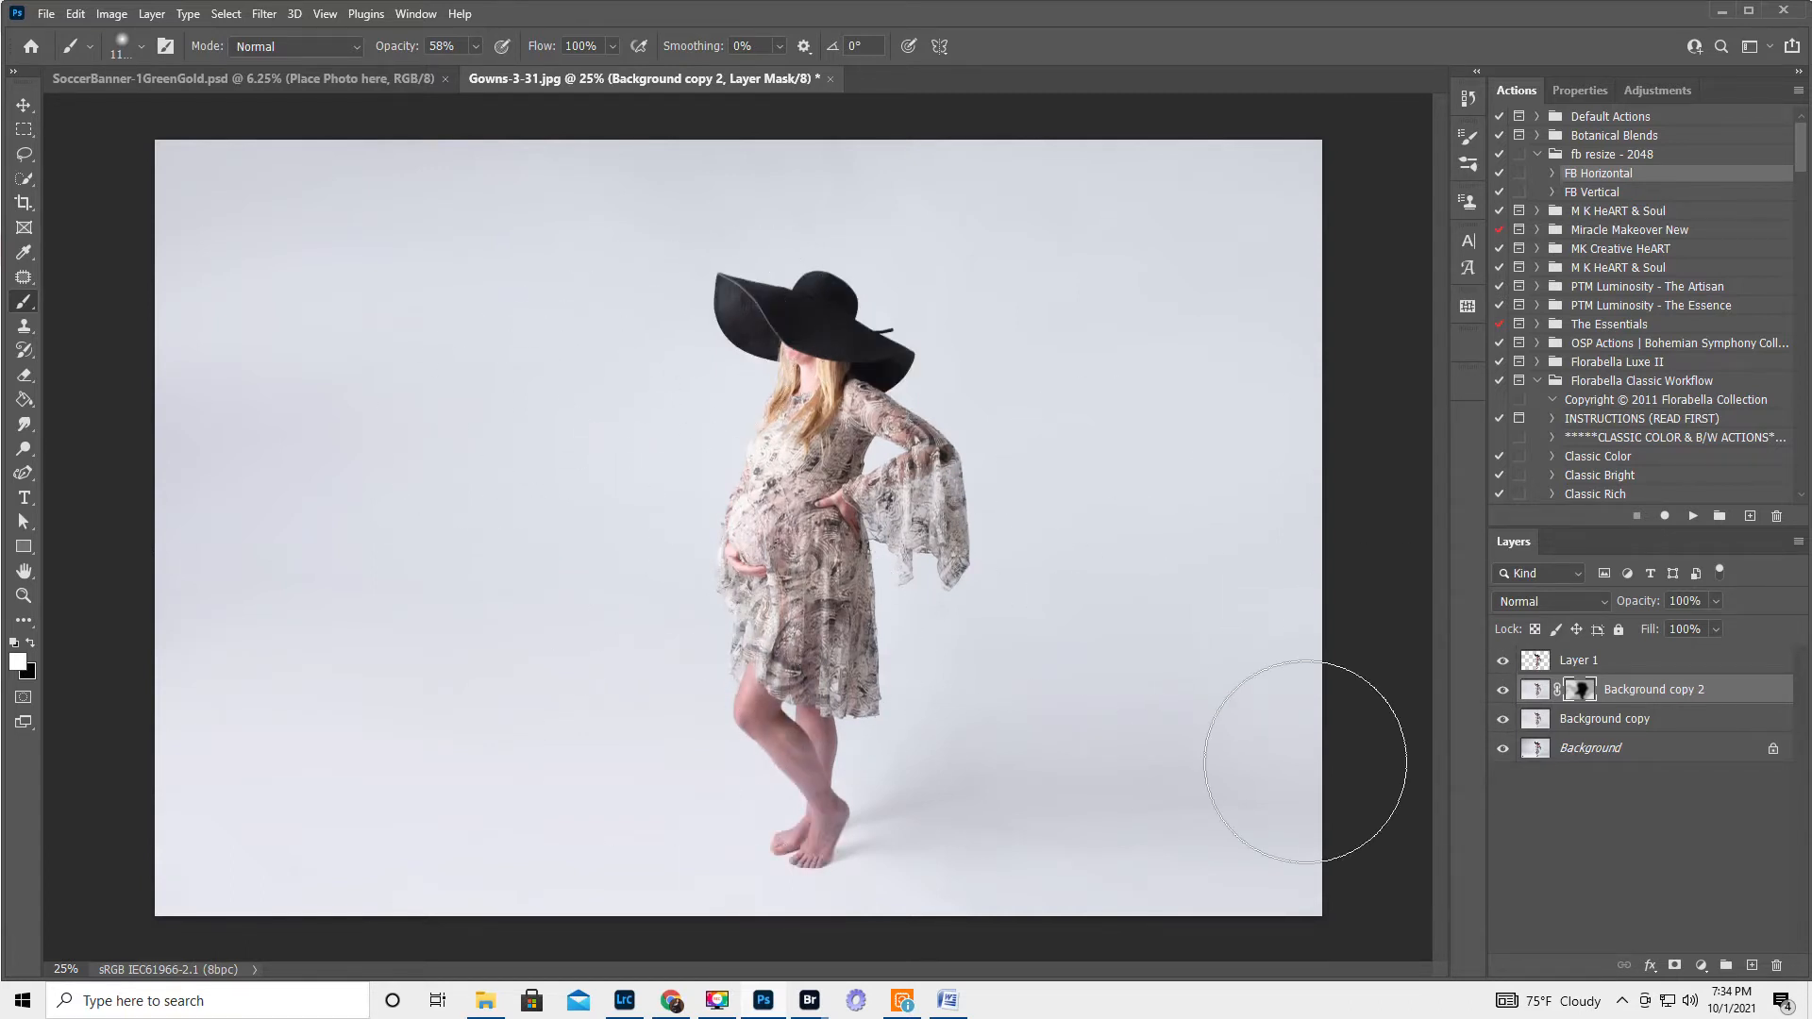
{"action": "left_click", "coordinate": [1797, 543]}
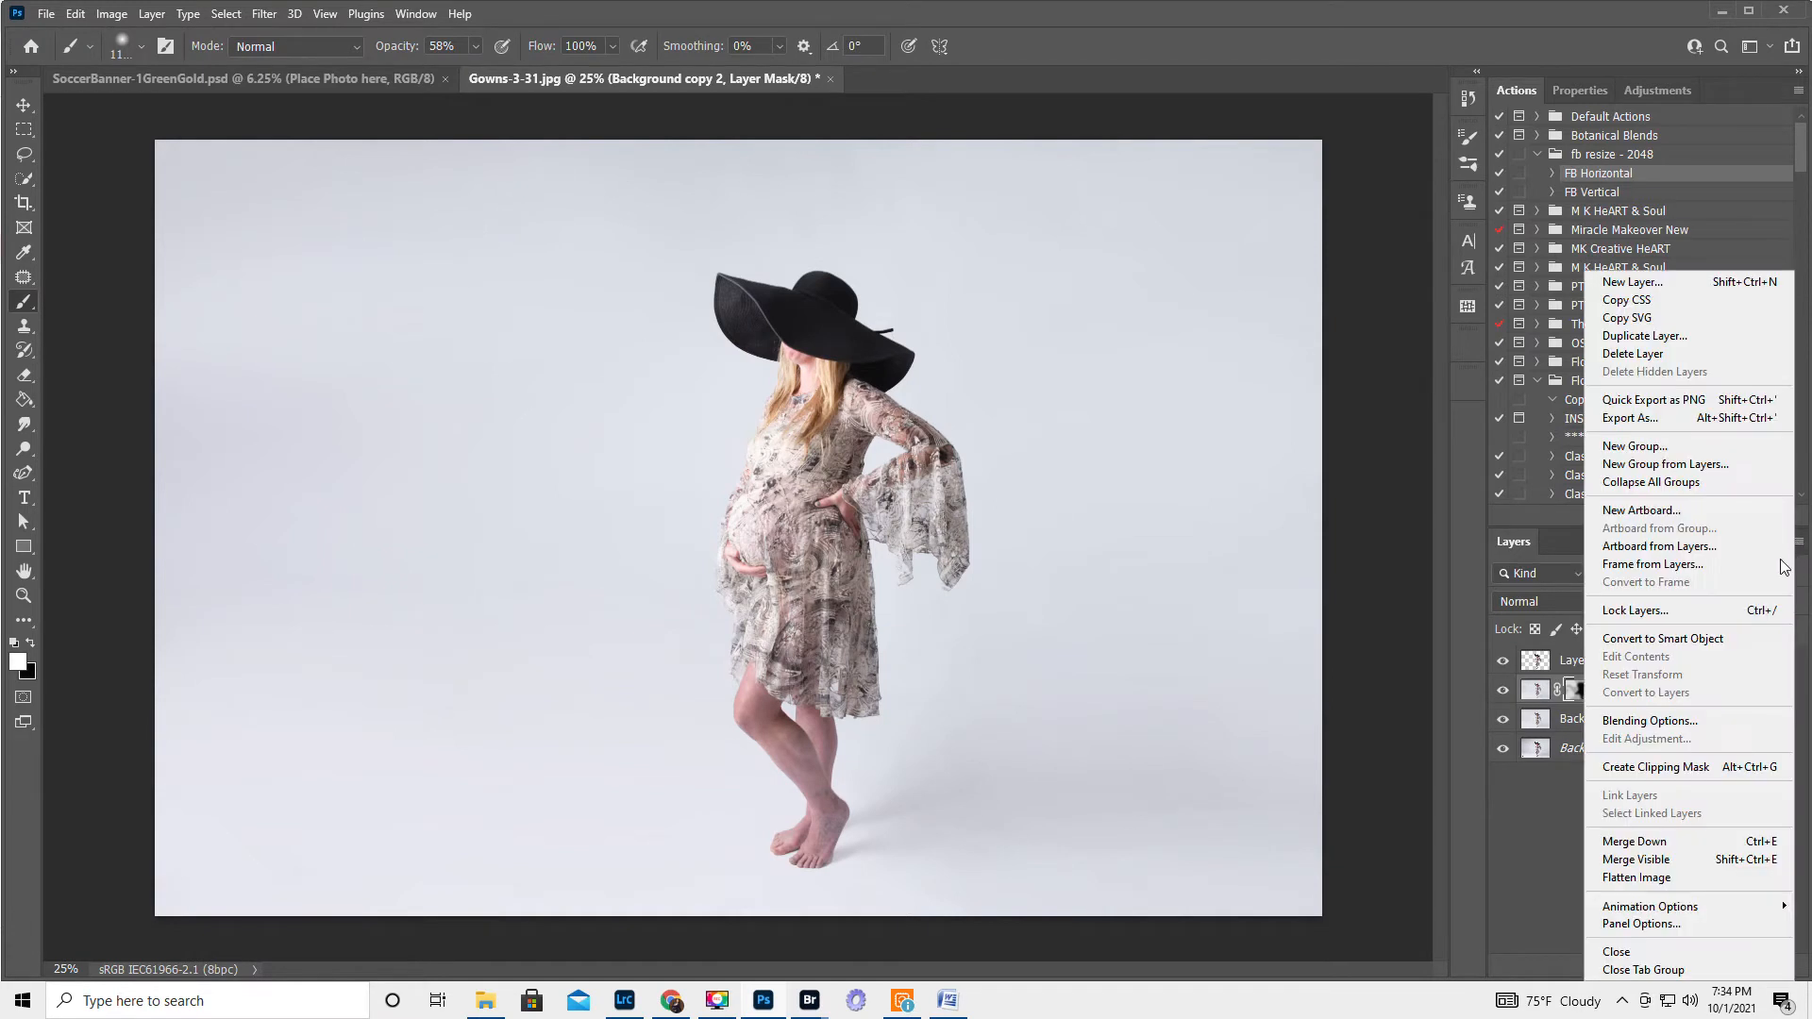
{"action": "left_click", "coordinate": [1642, 880]}
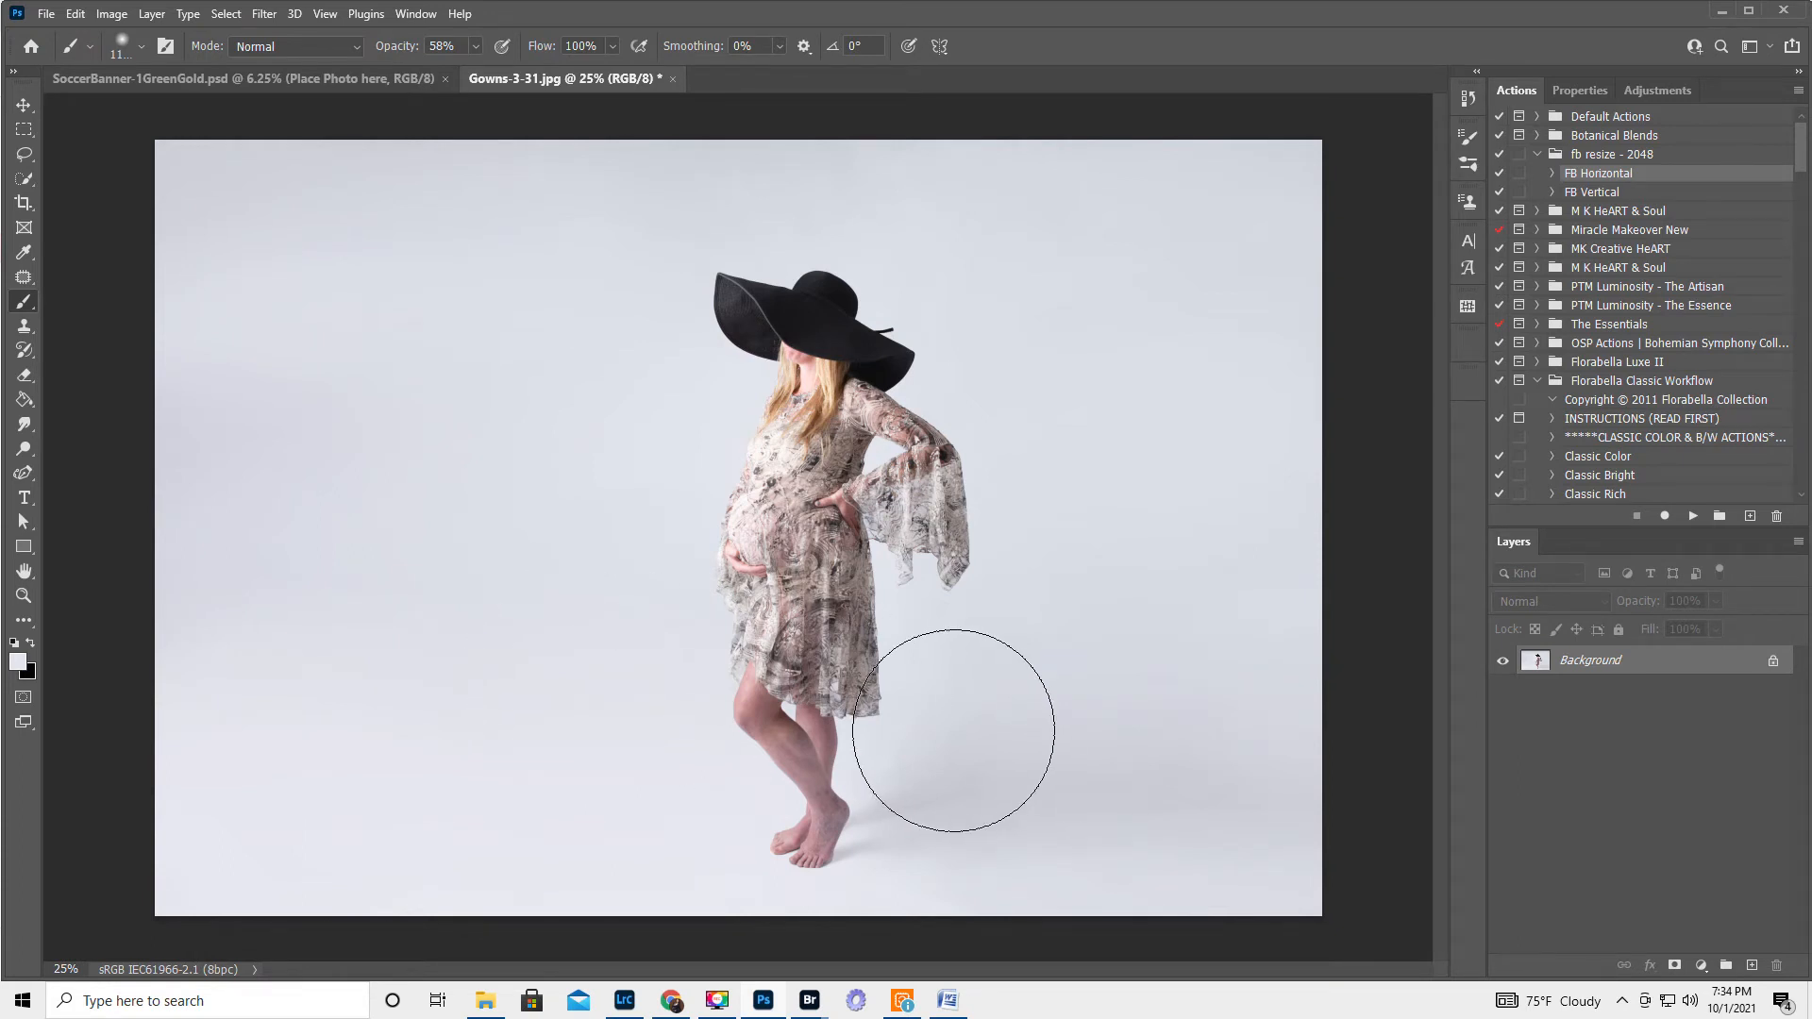
Step: Duplicate the flattened Background onto a new layer and select the Patch tool for retouching the woman's lower legs
{"action": "left_click", "coordinate": [23, 597]}
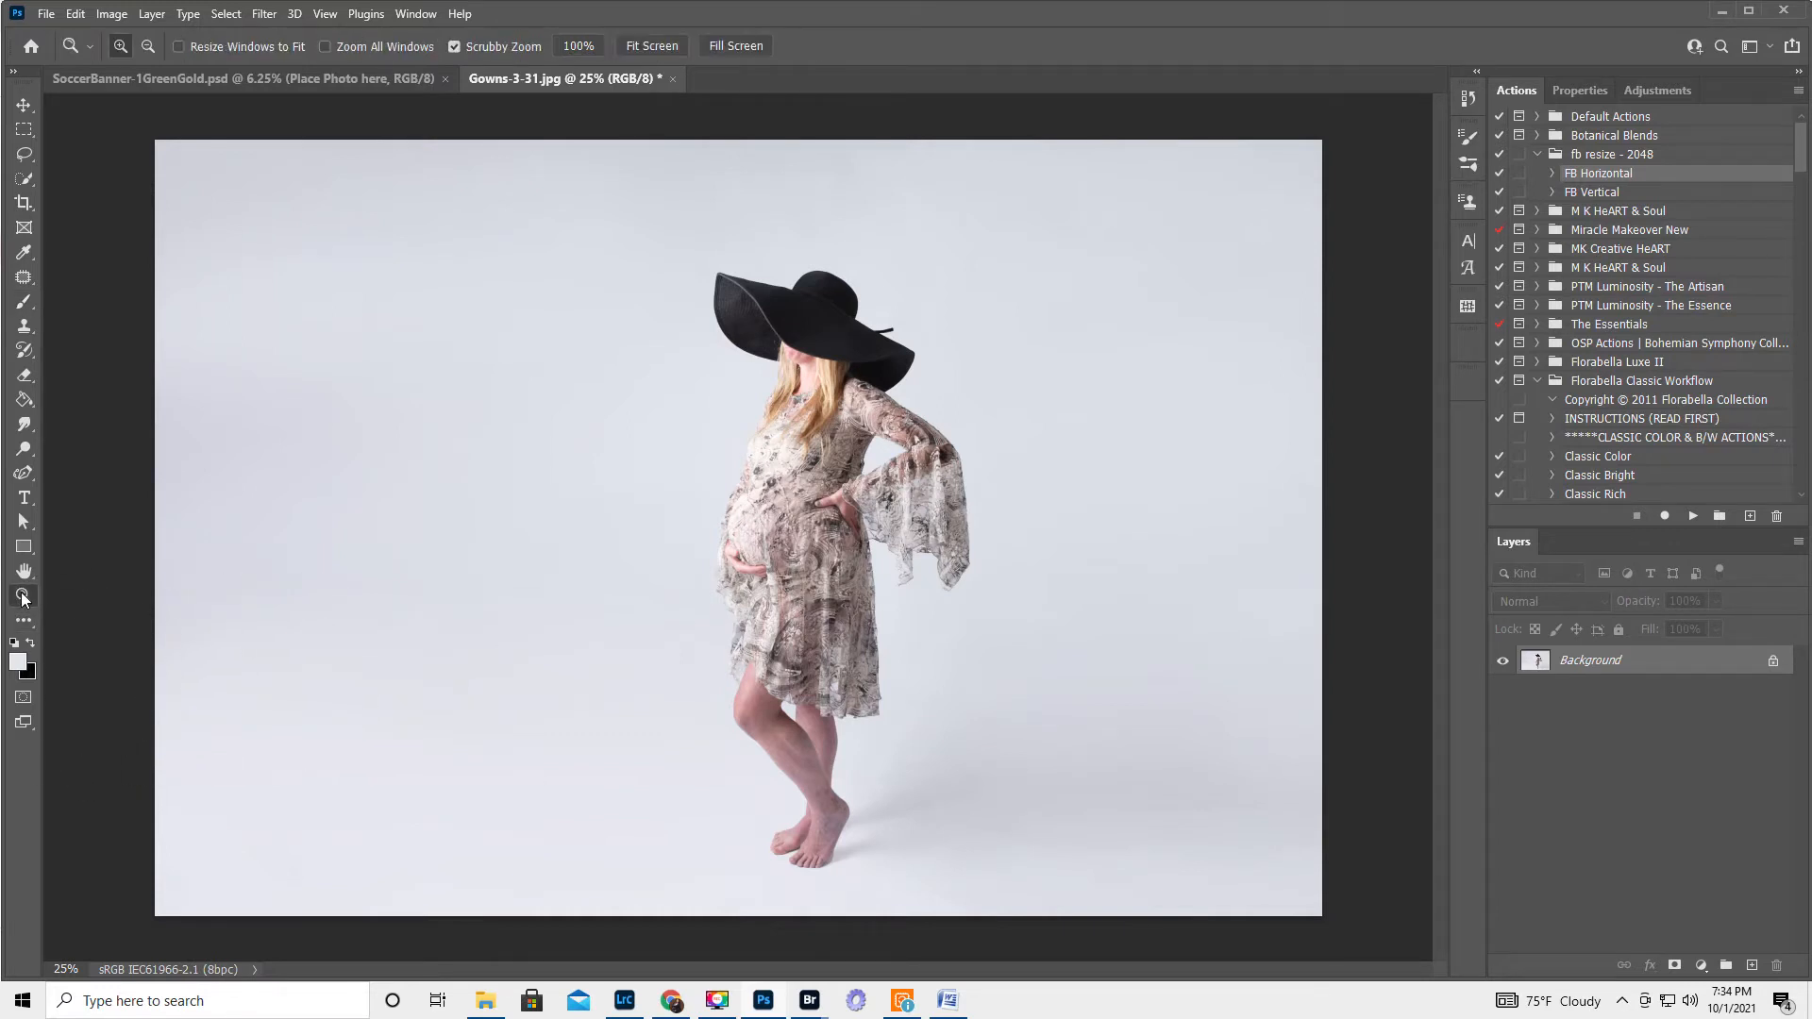
{"action": "left_click", "coordinate": [795, 836]}
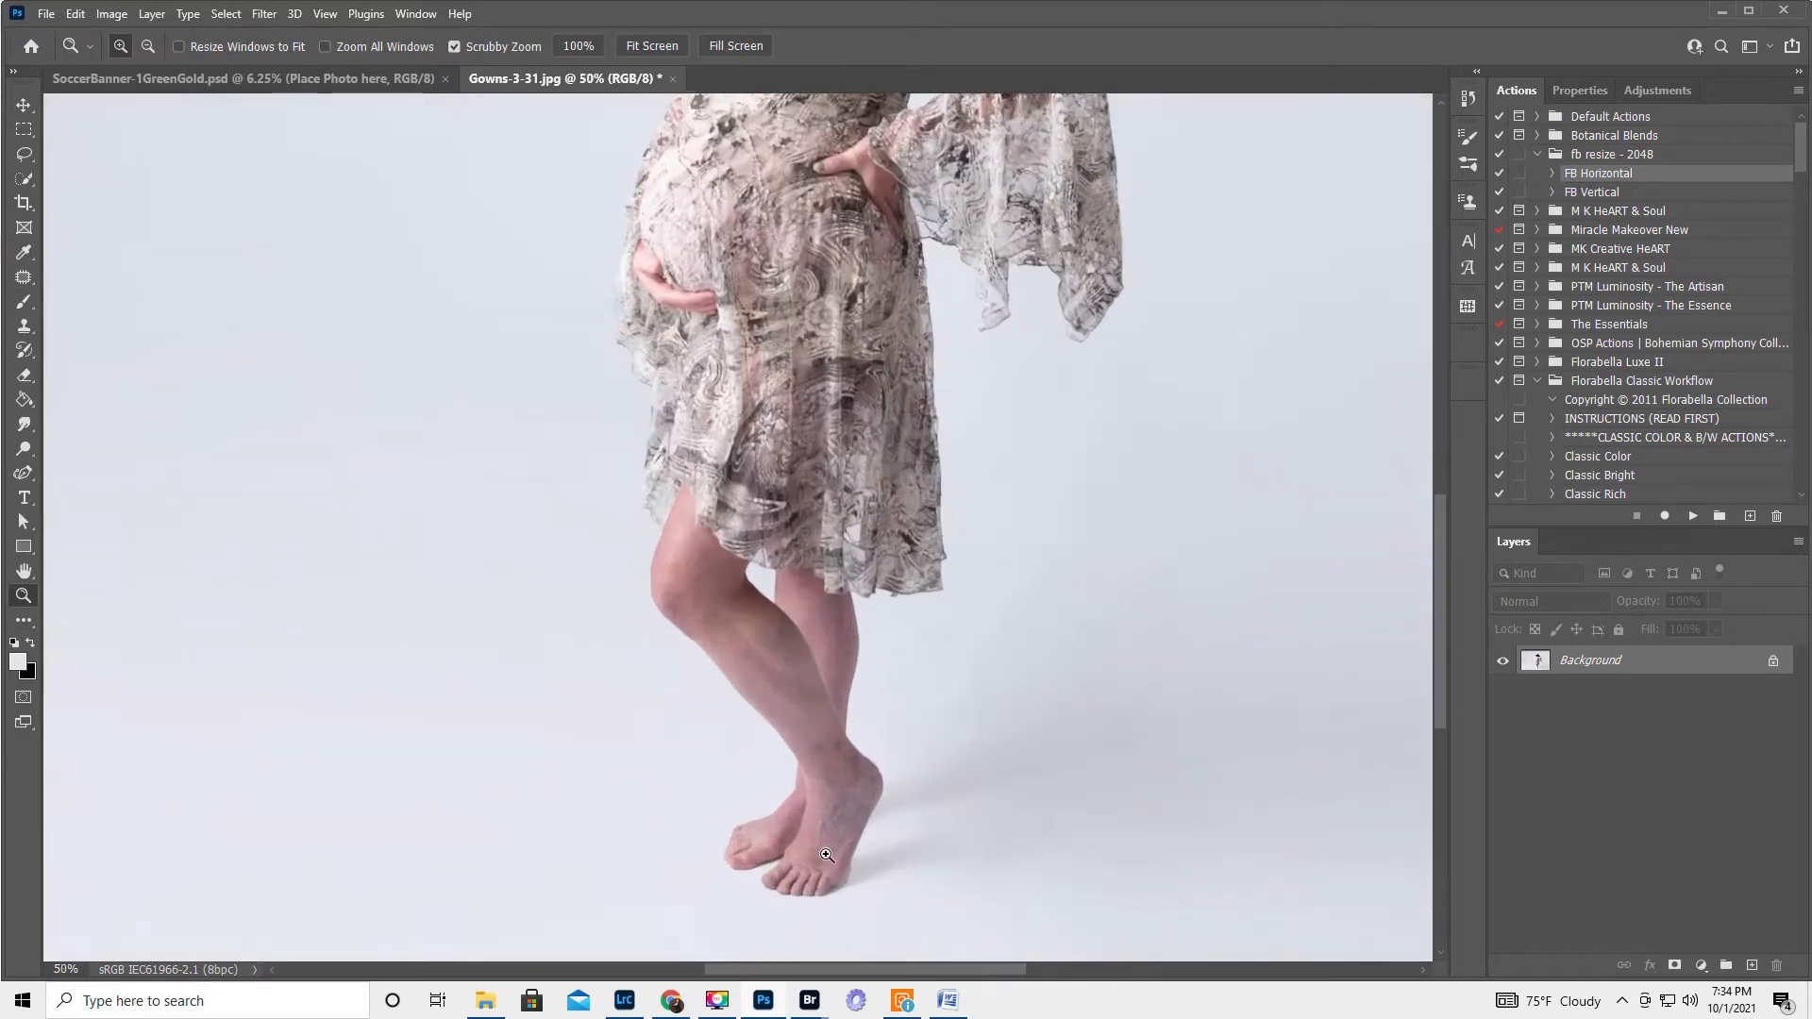
{"action": "left_click", "coordinate": [825, 855]}
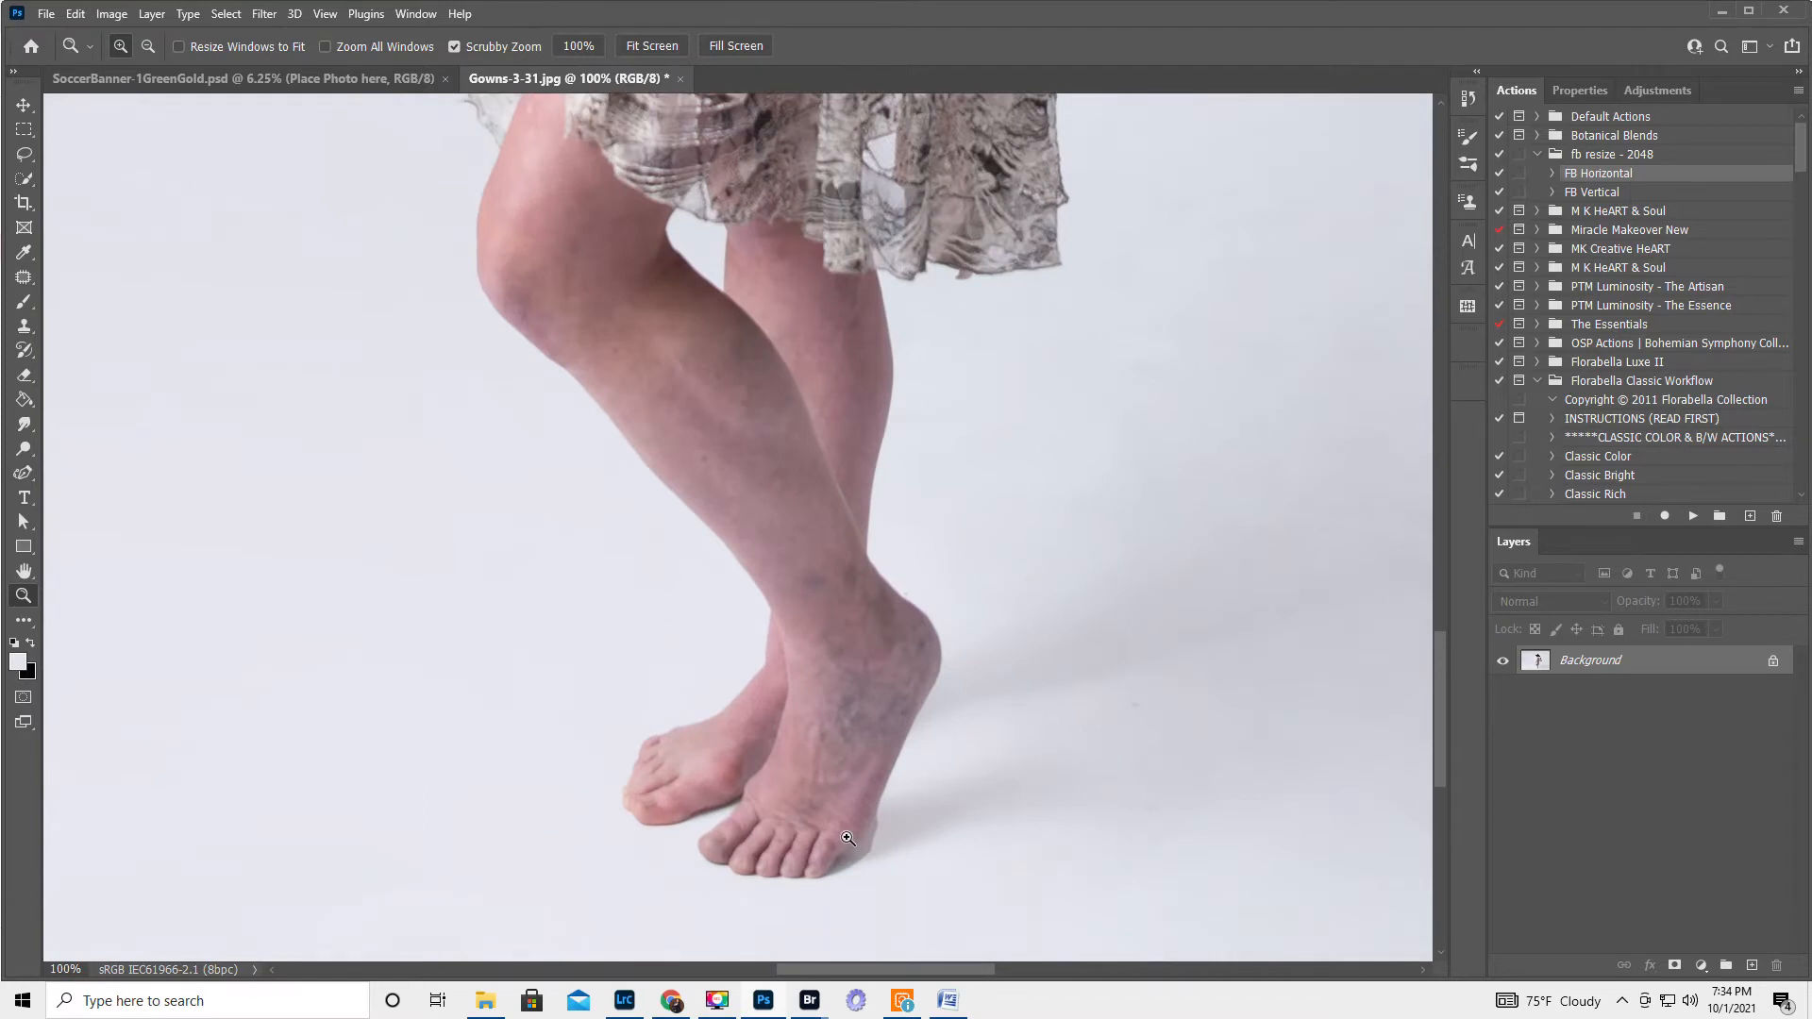
{"action": "left_click", "coordinate": [24, 278]}
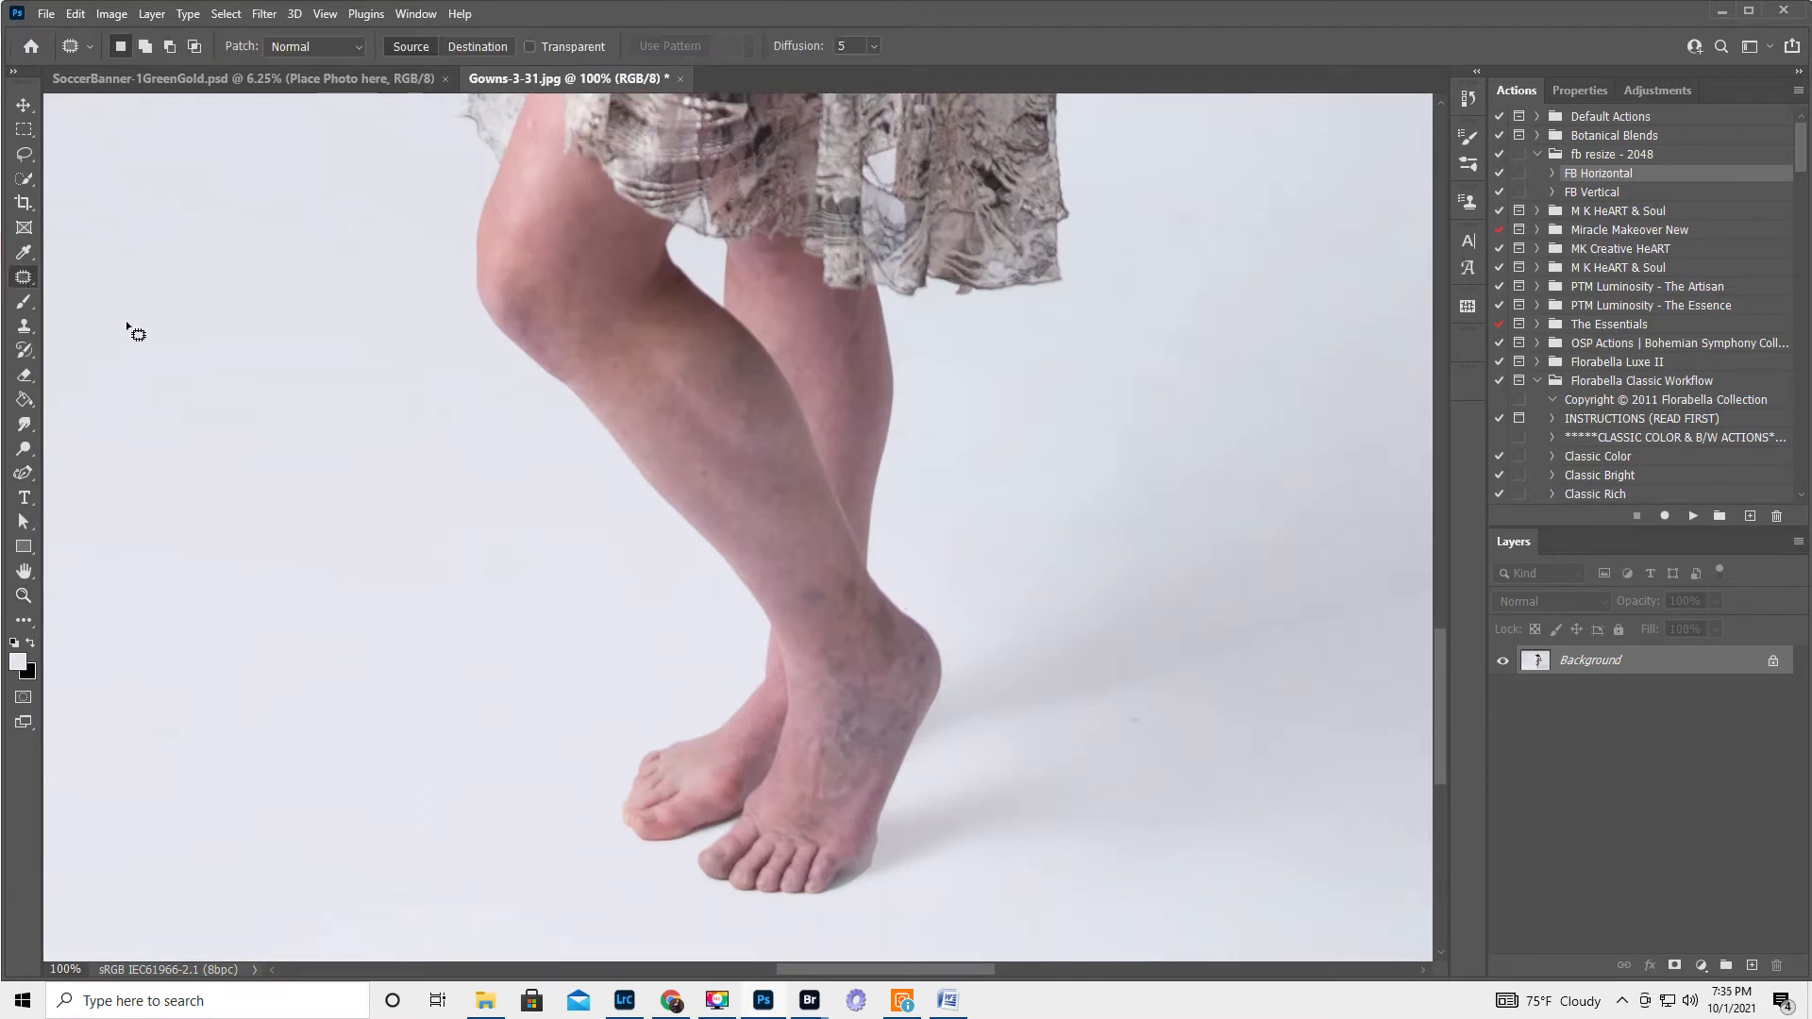
{"action": "key", "text": "ctrl+j"}
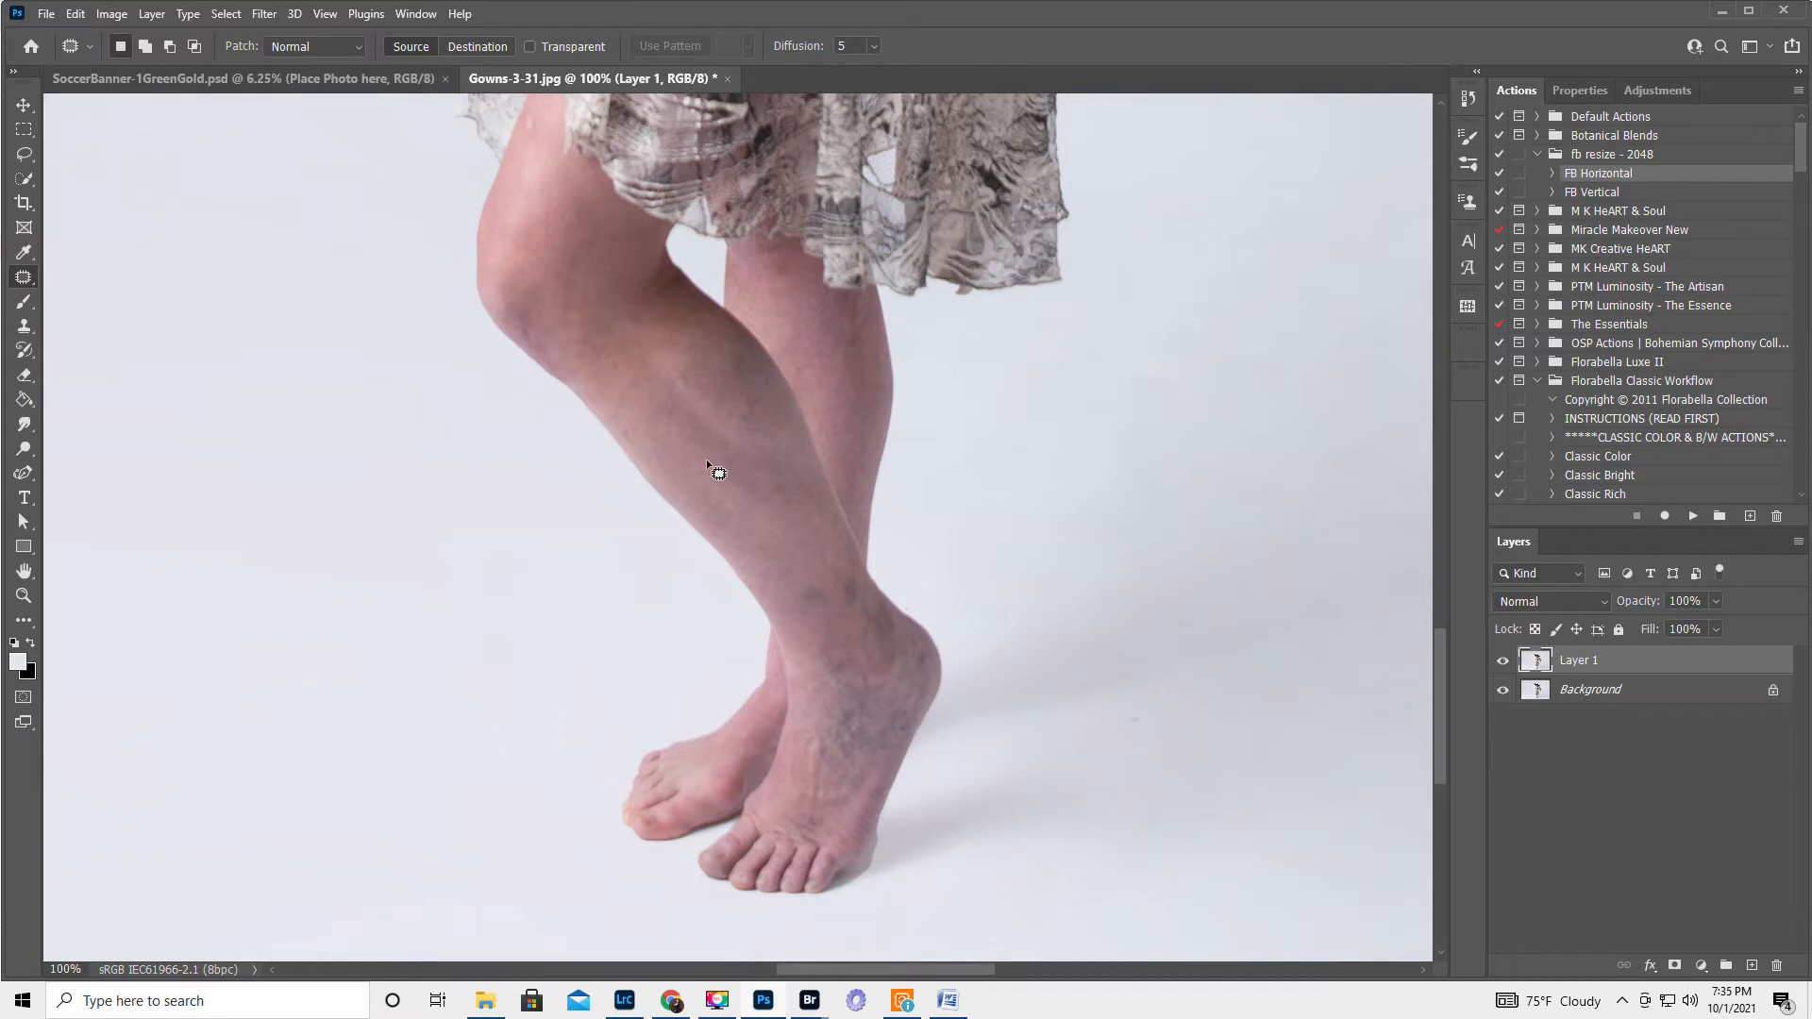
Step: Patch the blemishes on the front leg's shin and knee and the back calf with nearby clean skin, deselecting after each
{"action": "left_click_drag", "start_coordinate": [715, 485], "coordinate": [710, 480]}
{"action": "key", "text": "ctrl+d"}
{"action": "left_click_drag", "start_coordinate": [768, 413], "coordinate": [761, 435]}
{"action": "key", "text": "ctrl+d"}
{"action": "left_click_drag", "start_coordinate": [752, 377], "coordinate": [745, 378]}
{"action": "key", "text": "ctrl+d"}
{"action": "left_click_drag", "start_coordinate": [803, 276], "coordinate": [785, 289]}
{"action": "key", "text": "ctrl+d"}
{"action": "mouse_move", "coordinate": [566, 273]}
{"action": "left_mouse_down"}
{"action": "mouse_move", "coordinate": [586, 263]}
{"action": "mouse_move", "coordinate": [593, 291]}
{"action": "left_mouse_up"}
{"action": "key", "text": "ctrl+d"}
{"action": "left_click_drag", "start_coordinate": [620, 379], "coordinate": [625, 367]}
{"action": "key", "text": "ctrl+d"}
{"action": "mouse_move", "coordinate": [676, 381]}
{"action": "left_mouse_down"}
{"action": "mouse_move", "coordinate": [698, 377]}
{"action": "mouse_move", "coordinate": [669, 358]}
{"action": "left_mouse_up"}
{"action": "key", "text": "ctrl+d"}
{"action": "left_click_drag", "start_coordinate": [730, 396], "coordinate": [717, 372]}
{"action": "key", "text": "ctrl+d"}
Step: Patch the dark marks above the front ankle and the spots on the back calf and lower thigh with adjacent skin
{"action": "mouse_move", "coordinate": [812, 608]}
{"action": "left_mouse_down"}
{"action": "mouse_move", "coordinate": [828, 607]}
{"action": "mouse_move", "coordinate": [805, 579]}
{"action": "left_mouse_up"}
{"action": "left_click_drag", "start_coordinate": [801, 593], "coordinate": [773, 555]}
{"action": "key", "text": "ctrl+d"}
{"action": "mouse_move", "coordinate": [844, 584]}
{"action": "left_mouse_down"}
{"action": "mouse_move", "coordinate": [850, 610]}
{"action": "mouse_move", "coordinate": [874, 598]}
{"action": "mouse_move", "coordinate": [827, 561]}
{"action": "left_mouse_up"}
{"action": "key", "text": "ctrl+d"}
{"action": "left_click_drag", "start_coordinate": [857, 326], "coordinate": [851, 356]}
{"action": "key", "text": "ctrl+d"}
{"action": "left_click_drag", "start_coordinate": [524, 111], "coordinate": [540, 176]}
{"action": "key", "text": "ctrl+d"}
Step: Patch the blemishes around the front foot's ankle, heel and instep with adjacent skin, clearing each selection
{"action": "mouse_move", "coordinate": [920, 672]}
{"action": "left_mouse_down"}
{"action": "mouse_move", "coordinate": [880, 696]}
{"action": "mouse_move", "coordinate": [914, 647]}
{"action": "left_mouse_up"}
{"action": "key", "text": "ctrl+d"}
{"action": "key", "text": "ctrl+d"}
{"action": "left_click_drag", "start_coordinate": [852, 675], "coordinate": [849, 660]}
{"action": "key", "text": "ctrl+d"}
{"action": "left_click_drag", "start_coordinate": [910, 727], "coordinate": [902, 729]}
{"action": "key", "text": "ctrl+d"}
Step: Heal the veins on the front foot's ankle and instep with a size 15 Spot Healing Brush, then compare with Layer 1 hidden
{"action": "right_click", "coordinate": [25, 280]}
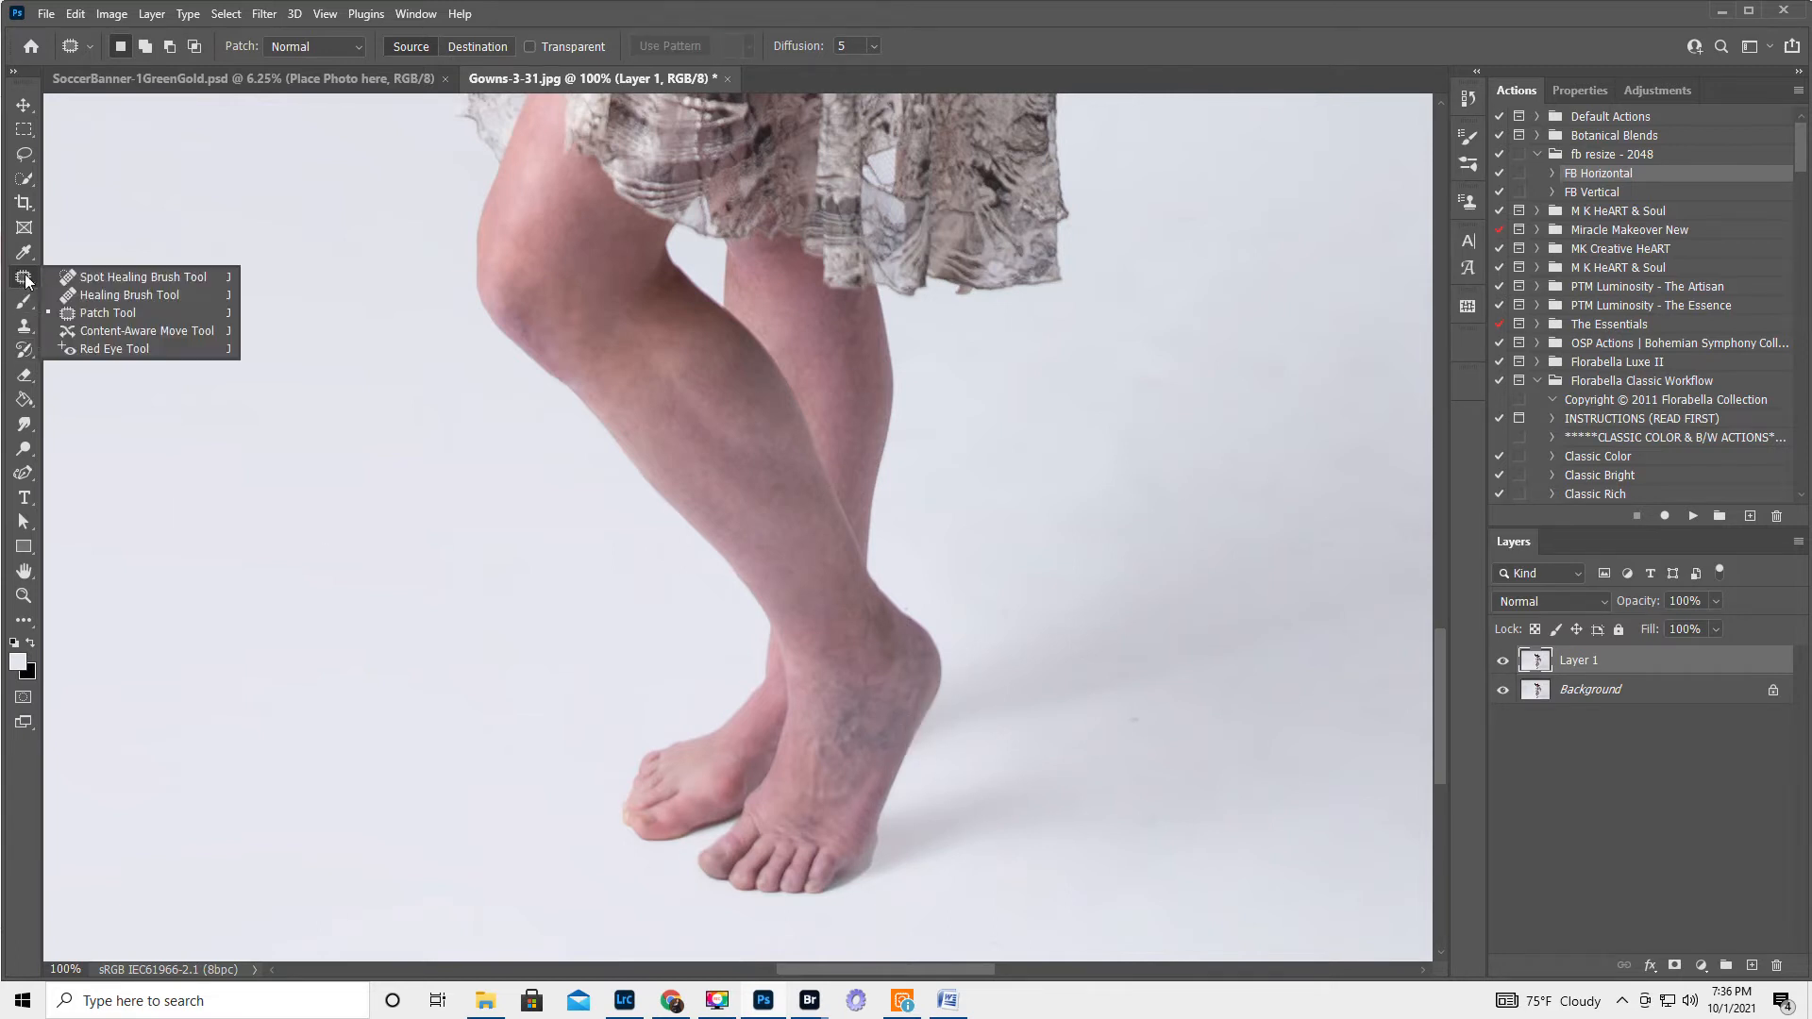
{"action": "left_click", "coordinate": [134, 276]}
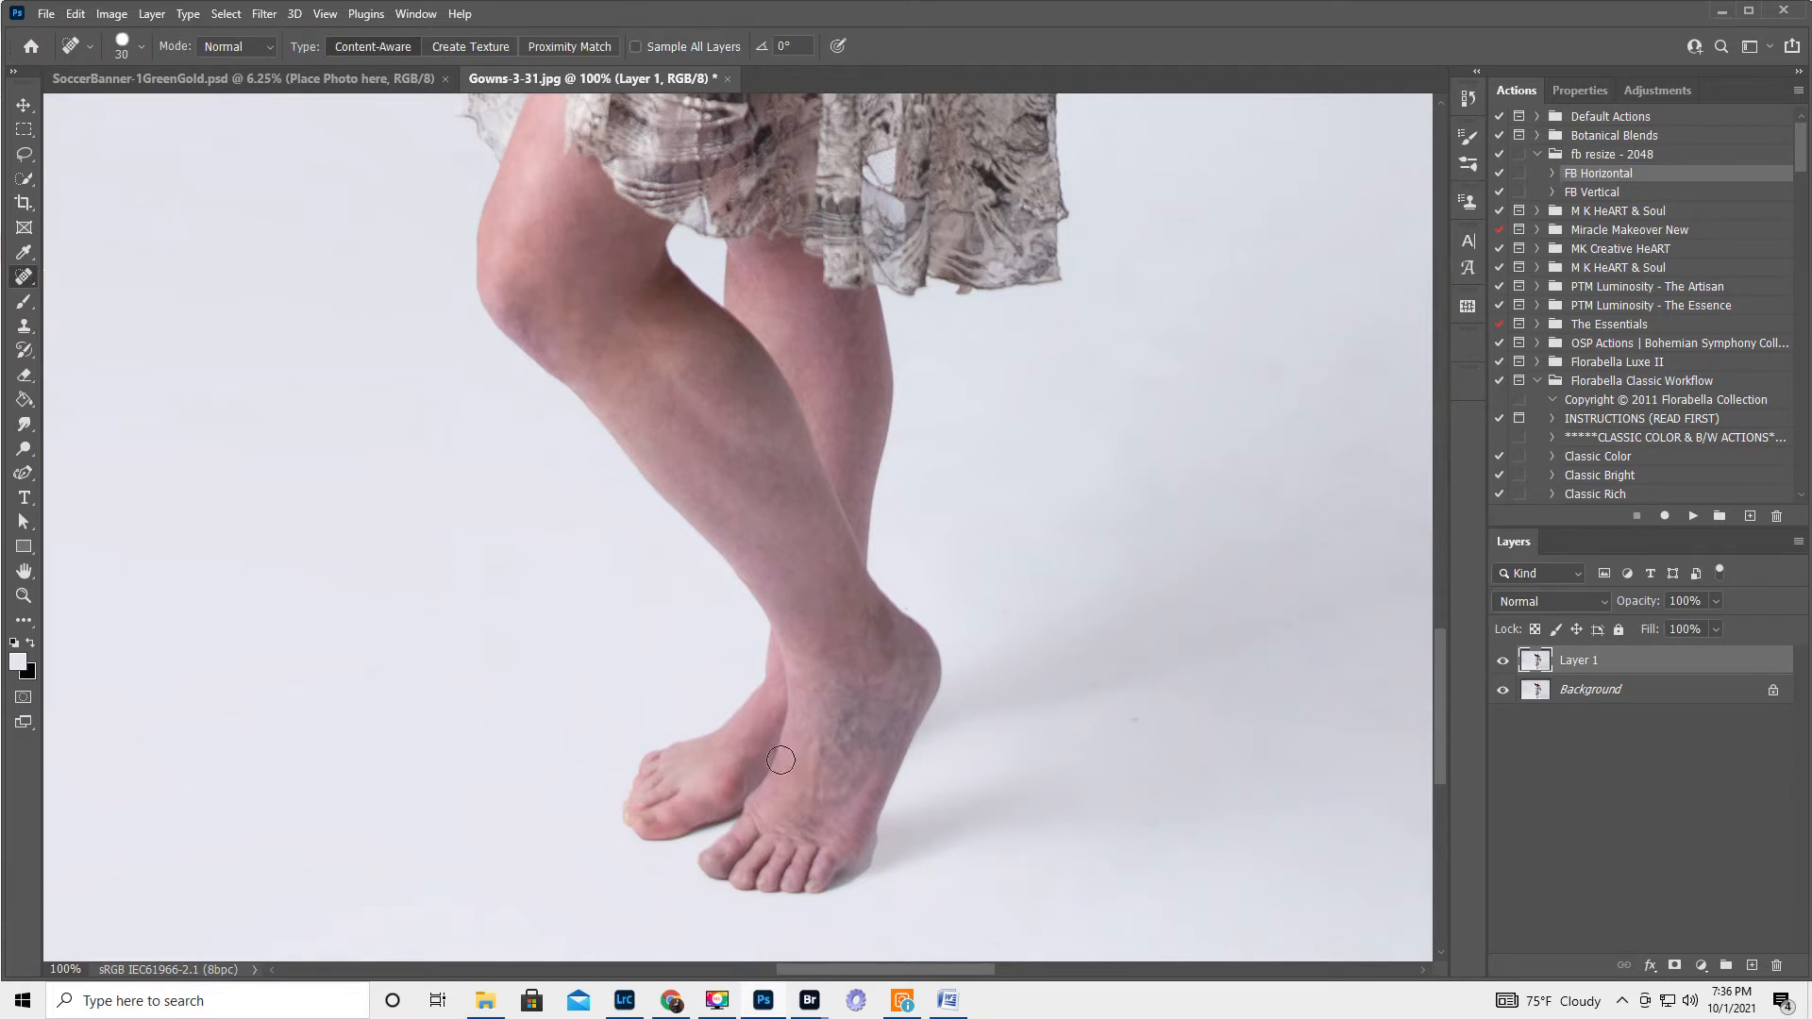
{"action": "key", "text": "bracketleft"}
{"action": "key", "text": "bracketleft"}
{"action": "key", "text": "bracketleft"}
{"action": "left_click_drag", "start_coordinate": [821, 742], "coordinate": [812, 734]}
{"action": "left_click", "coordinate": [835, 684]}
{"action": "left_click", "coordinate": [841, 714]}
{"action": "left_click", "coordinate": [839, 796]}
{"action": "left_click", "coordinate": [817, 817]}
{"action": "left_click", "coordinate": [809, 817]}
{"action": "left_click", "coordinate": [813, 800]}
{"action": "left_click", "coordinate": [799, 795]}
{"action": "left_click", "coordinate": [814, 771]}
{"action": "left_click", "coordinate": [839, 720]}
{"action": "left_click", "coordinate": [830, 723]}
{"action": "left_click", "coordinate": [817, 766]}
{"action": "left_click", "coordinate": [817, 770]}
{"action": "left_click", "coordinate": [1502, 660]}
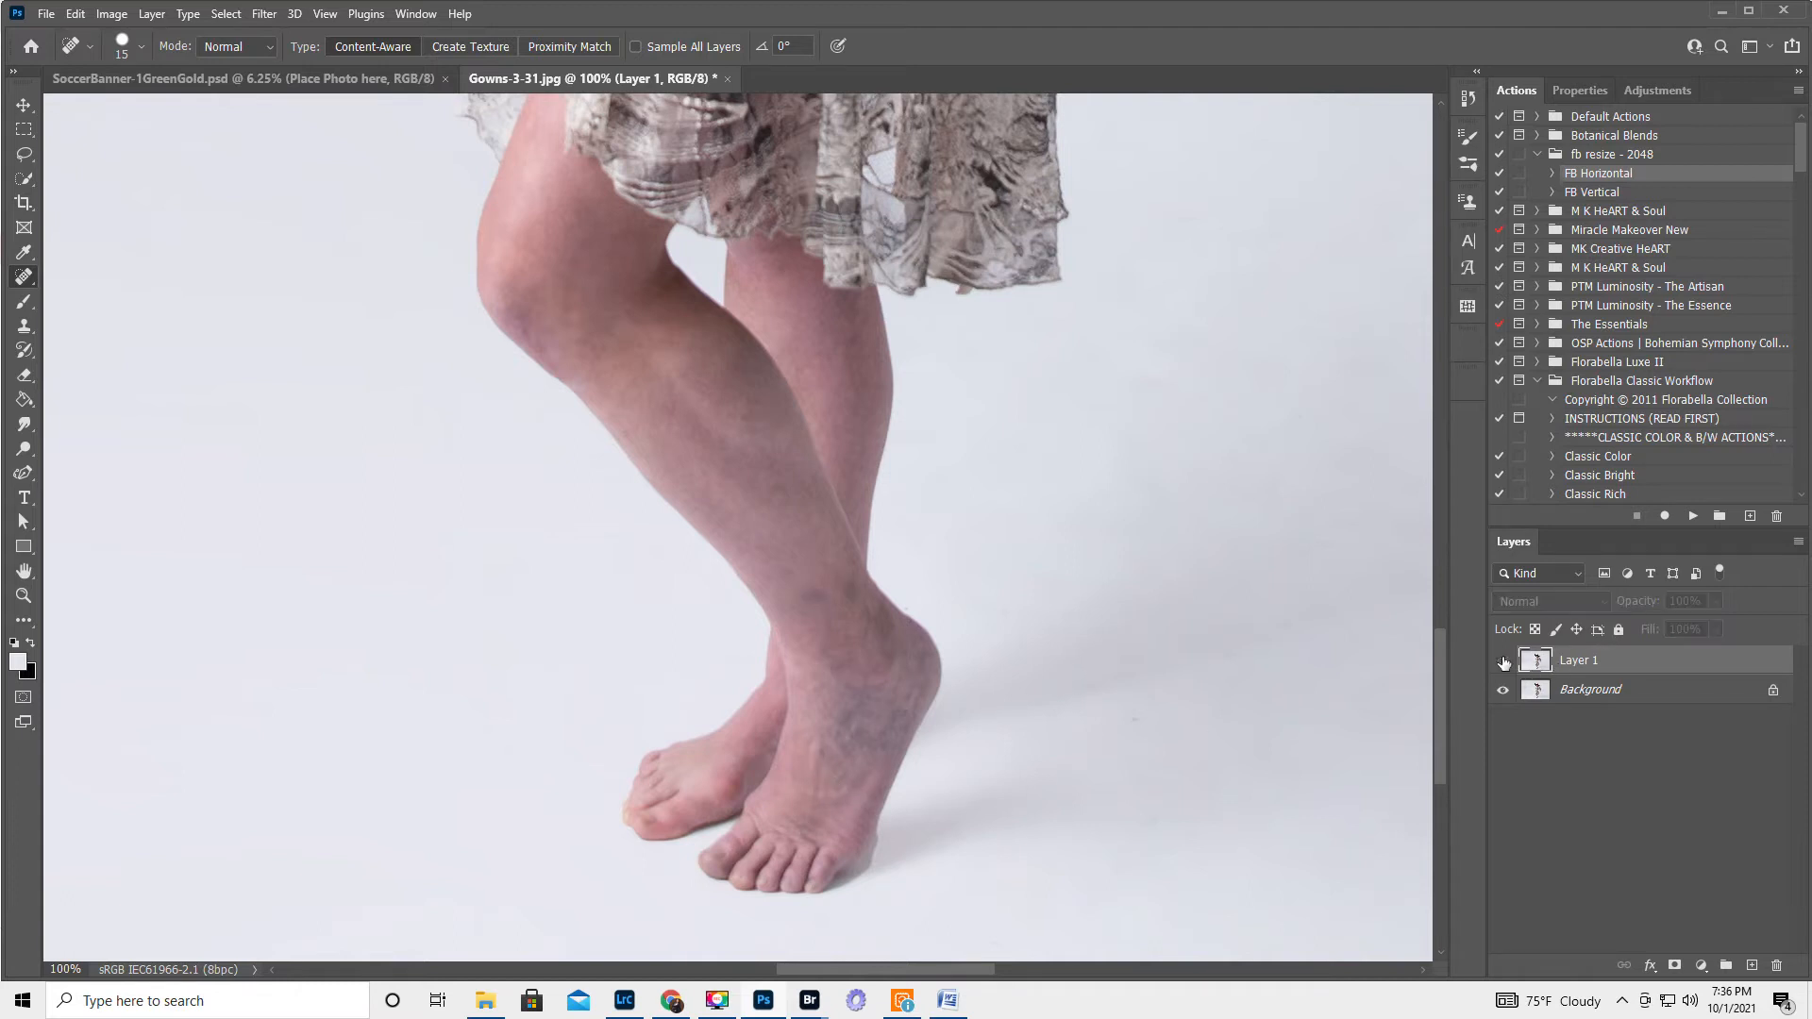
{"action": "left_click", "coordinate": [1502, 662]}
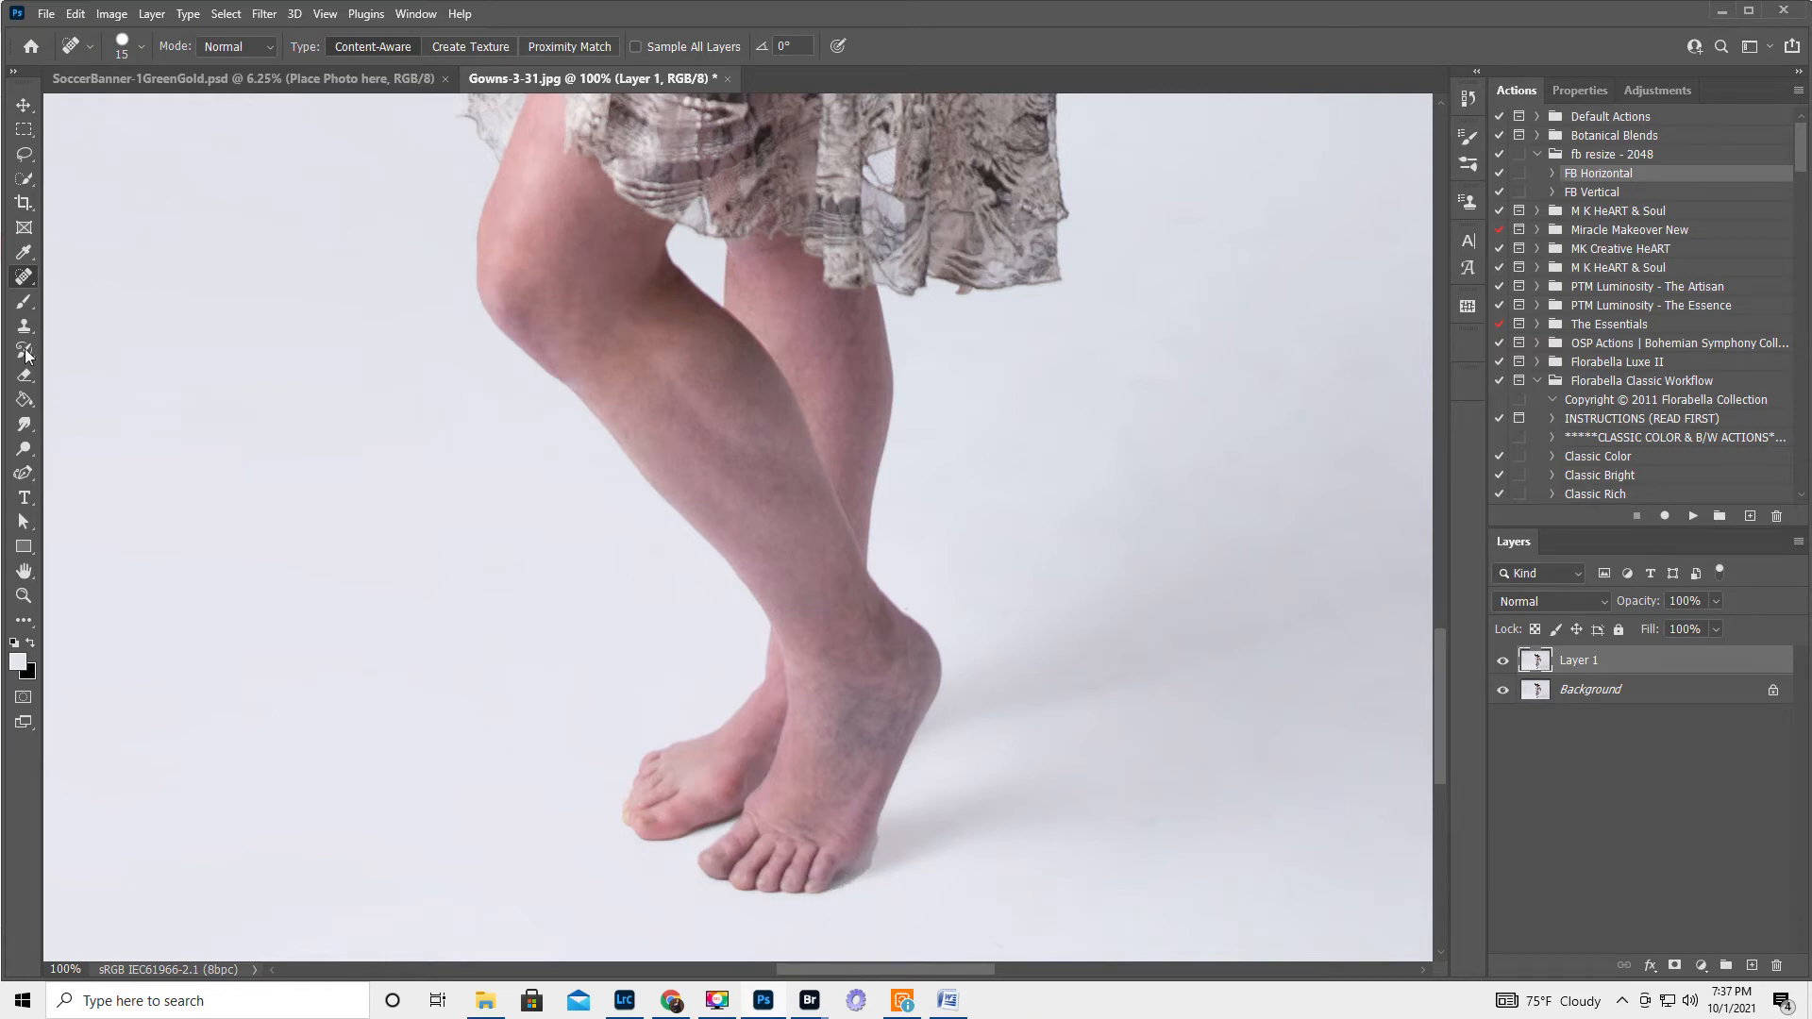
Step: Switch to the Brush tool and reduce its size to 30
{"action": "left_click", "coordinate": [23, 301]}
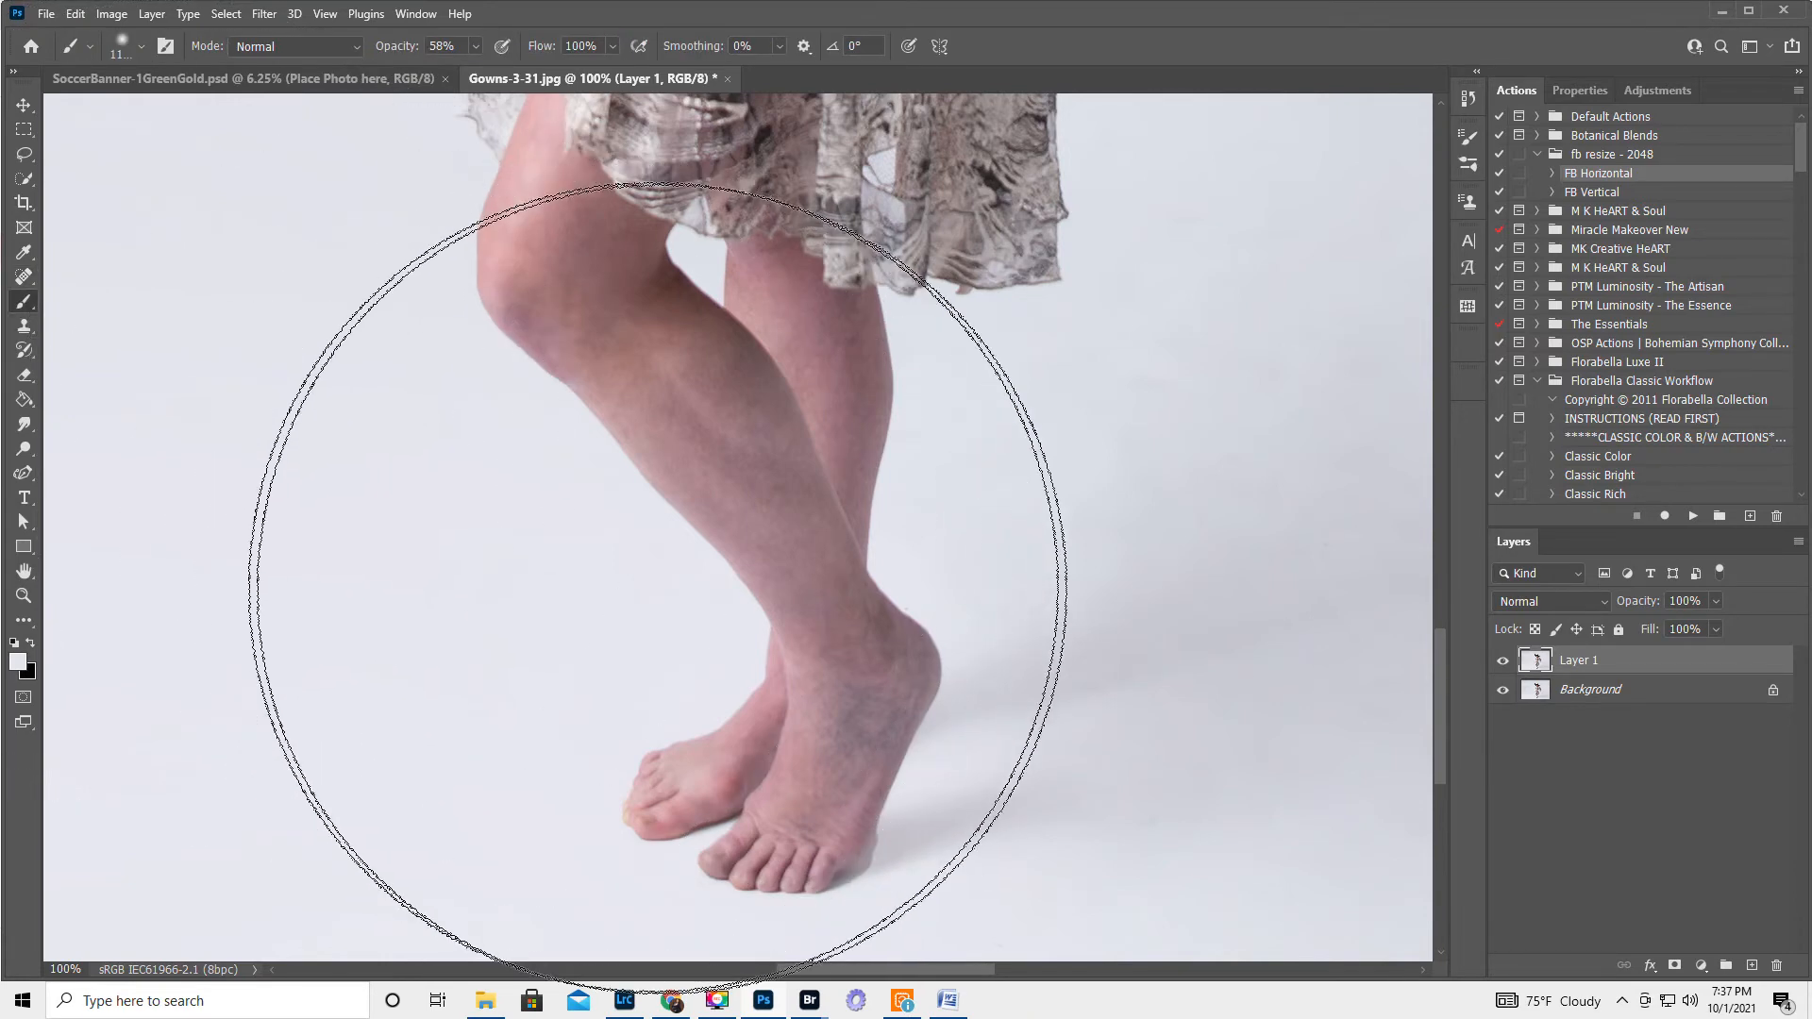
{"action": "key", "text": "bracketleft"}
{"action": "key", "text": "bracketleft"}
{"action": "key", "text": "bracketleft"}
{"action": "key", "text": "bracketleft"}
{"action": "key", "text": "bracketleft"}
{"action": "key", "text": "bracketleft"}
{"action": "key", "text": "bracketleft"}
{"action": "key", "text": "bracketleft"}
{"action": "key", "text": "bracketleft"}
{"action": "key", "text": "bracketleft"}
{"action": "key", "text": "bracketleft"}
{"action": "key", "text": "bracketleft"}
{"action": "key", "text": "bracketleft"}
{"action": "key", "text": "bracketleft"}
{"action": "key", "text": "bracketleft"}
{"action": "key", "text": "bracketleft"}
{"action": "key", "text": "bracketleft"}
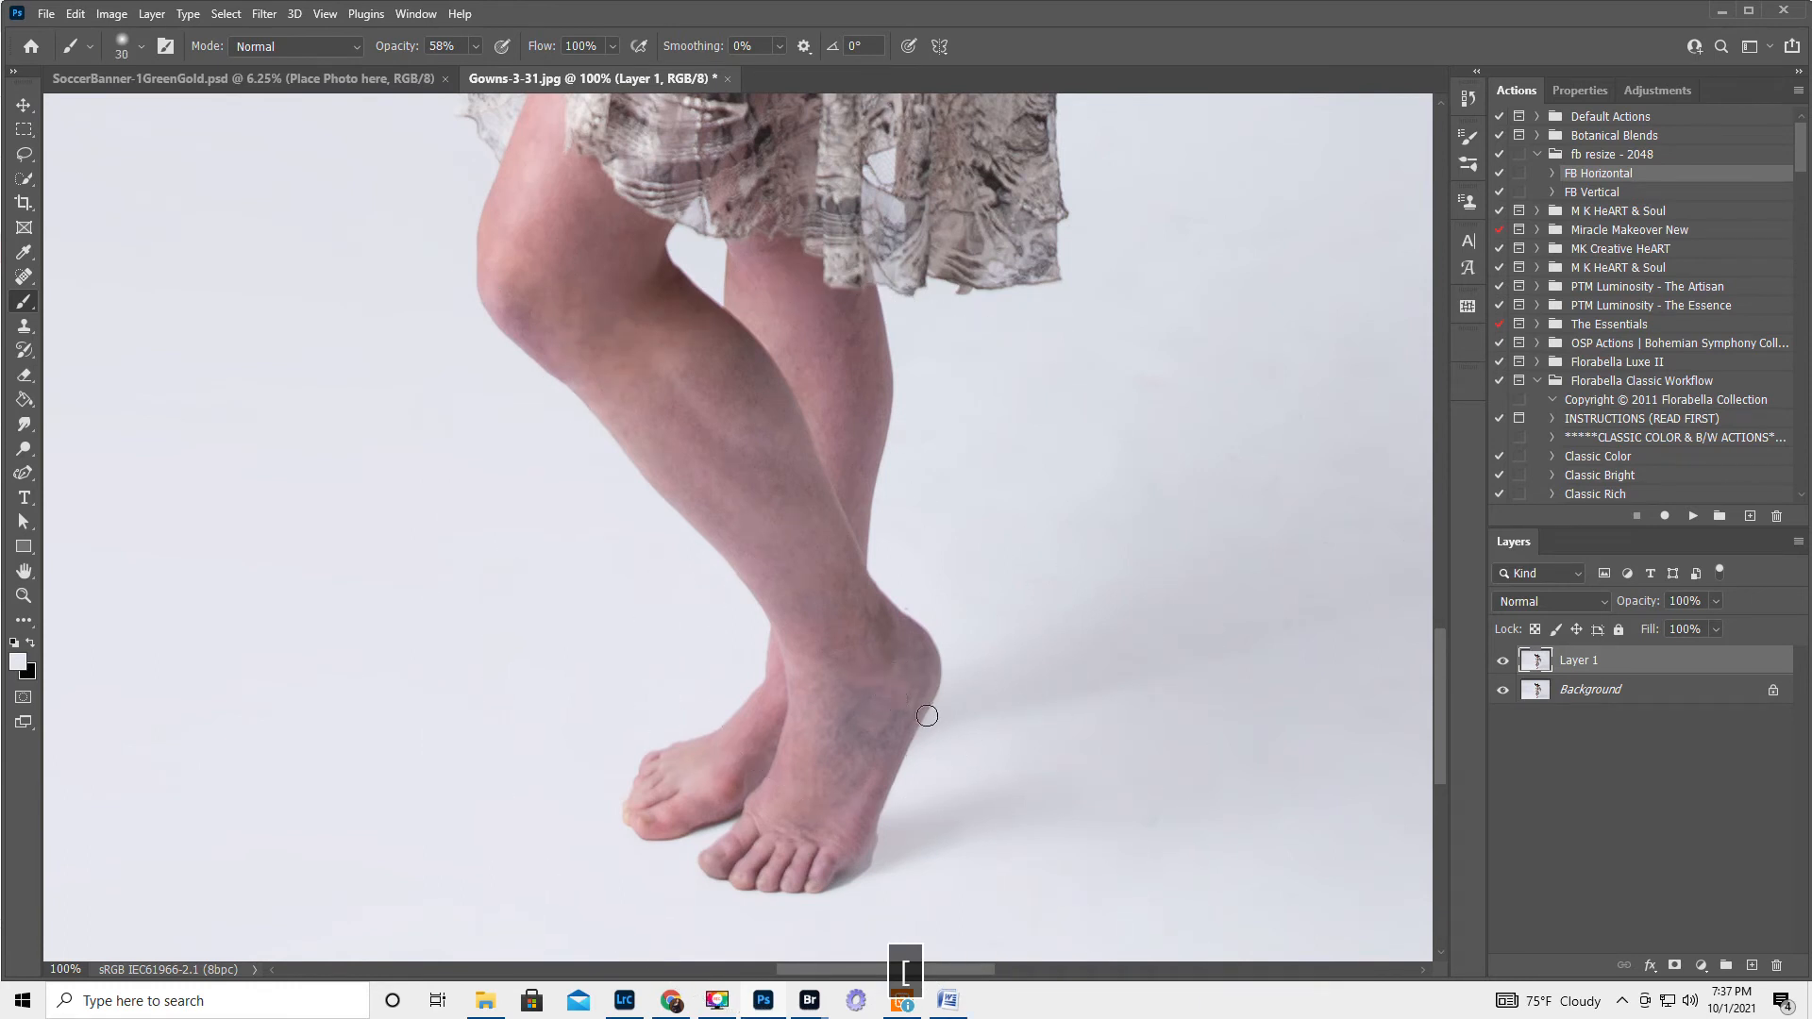
{"action": "key", "text": "alt"}
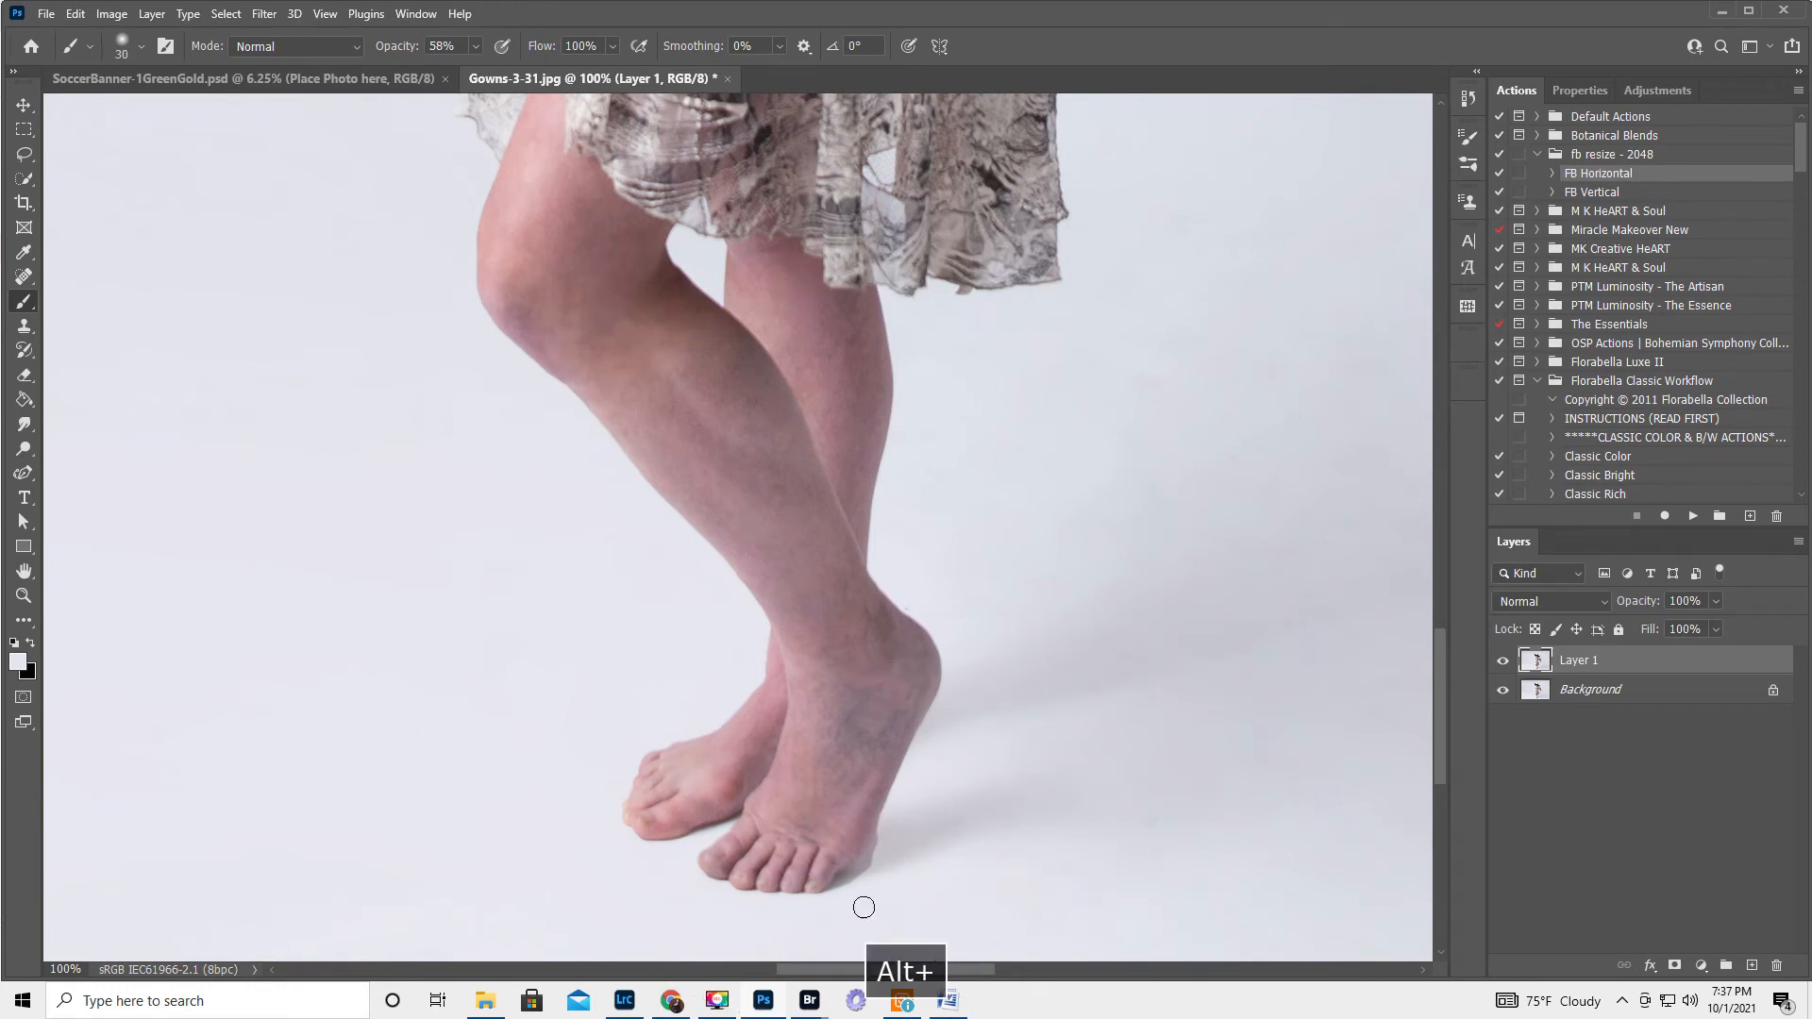
{"action": "left_click_drag", "start_coordinate": [861, 880], "coordinate": [883, 849]}
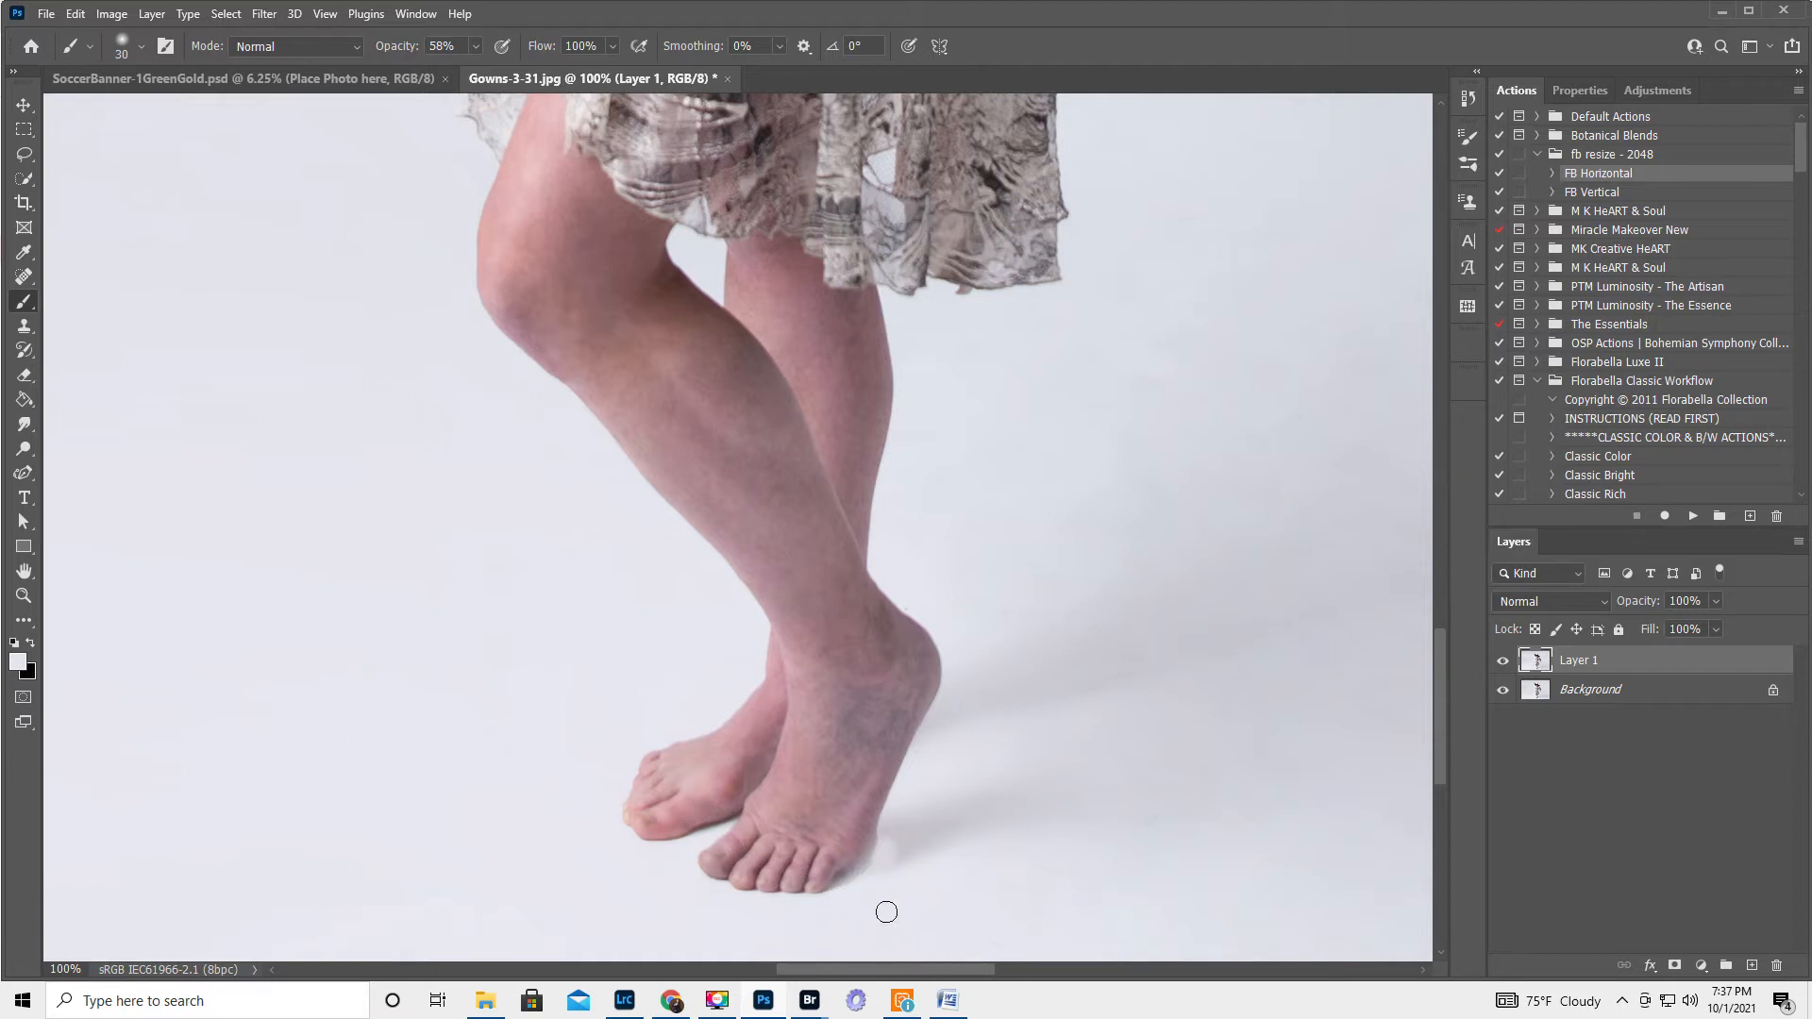
{"action": "key", "text": "ctrl+z"}
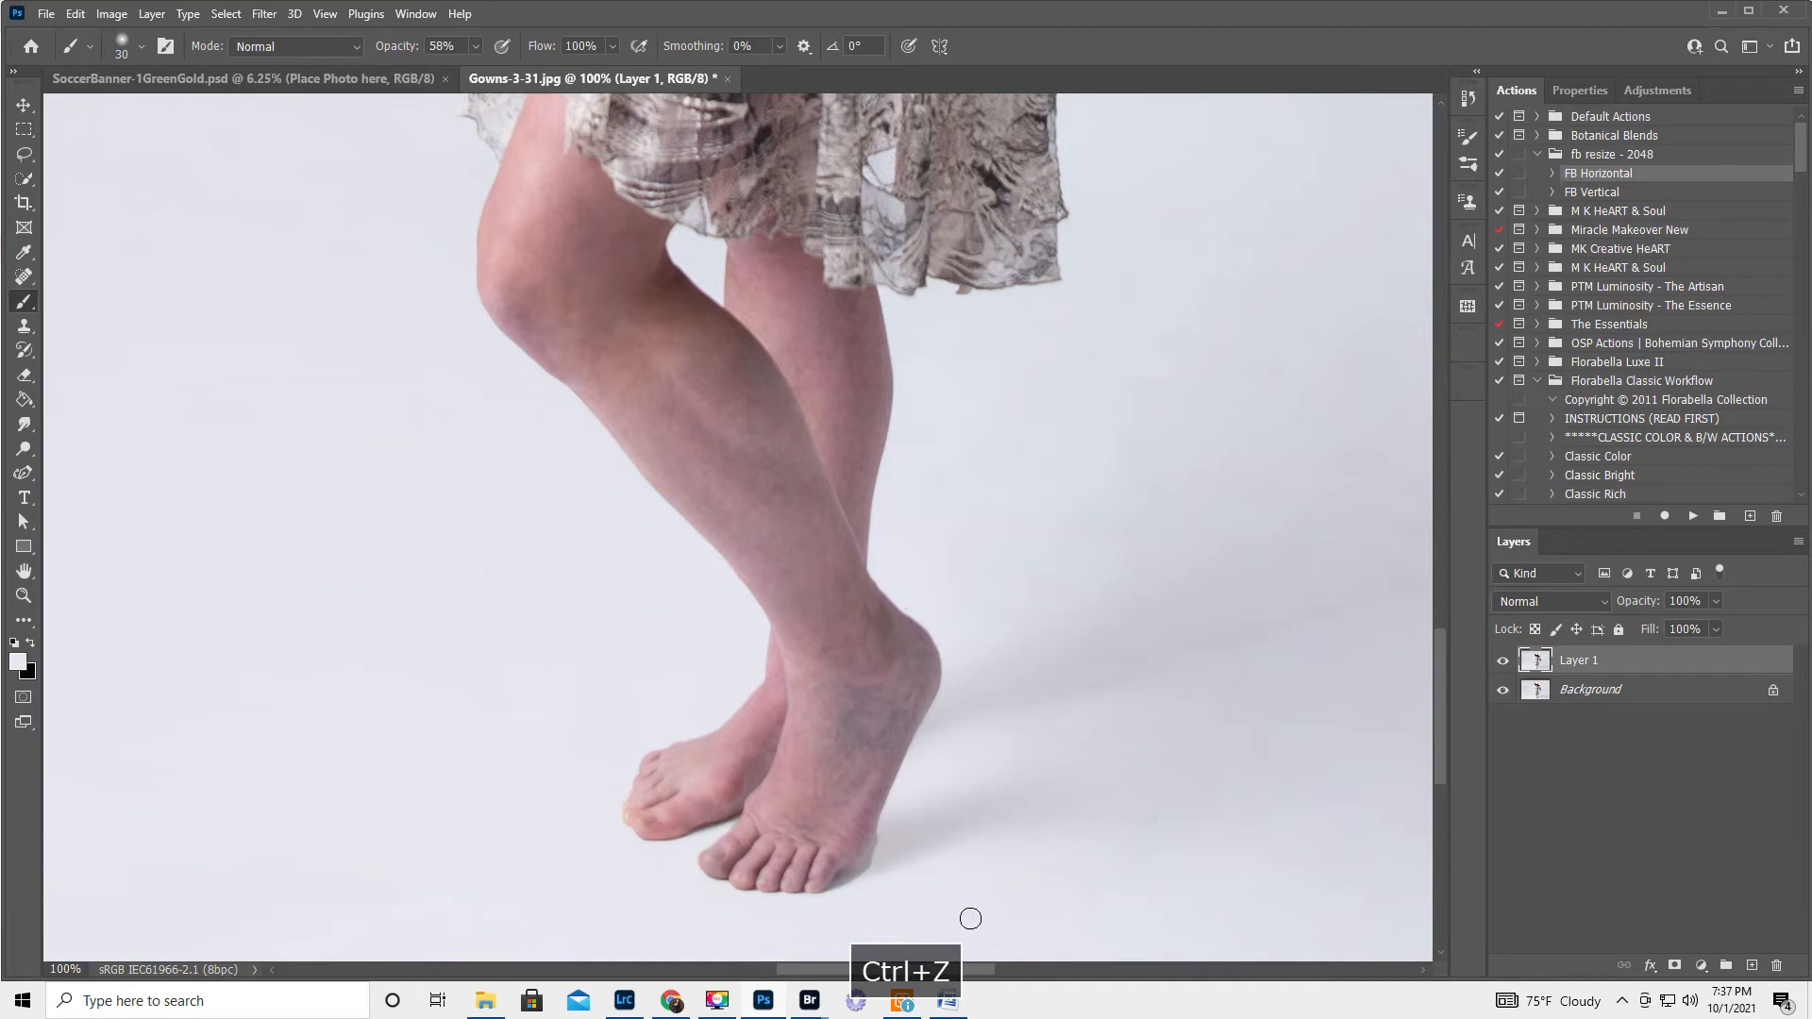
Step: Sample nearby backdrop tones and paint over the dark edge beside the front foot's outer toes
{"action": "left_click", "coordinate": [860, 889], "text": "alt"}
{"action": "left_click_drag", "start_coordinate": [852, 888], "coordinate": [837, 897]}
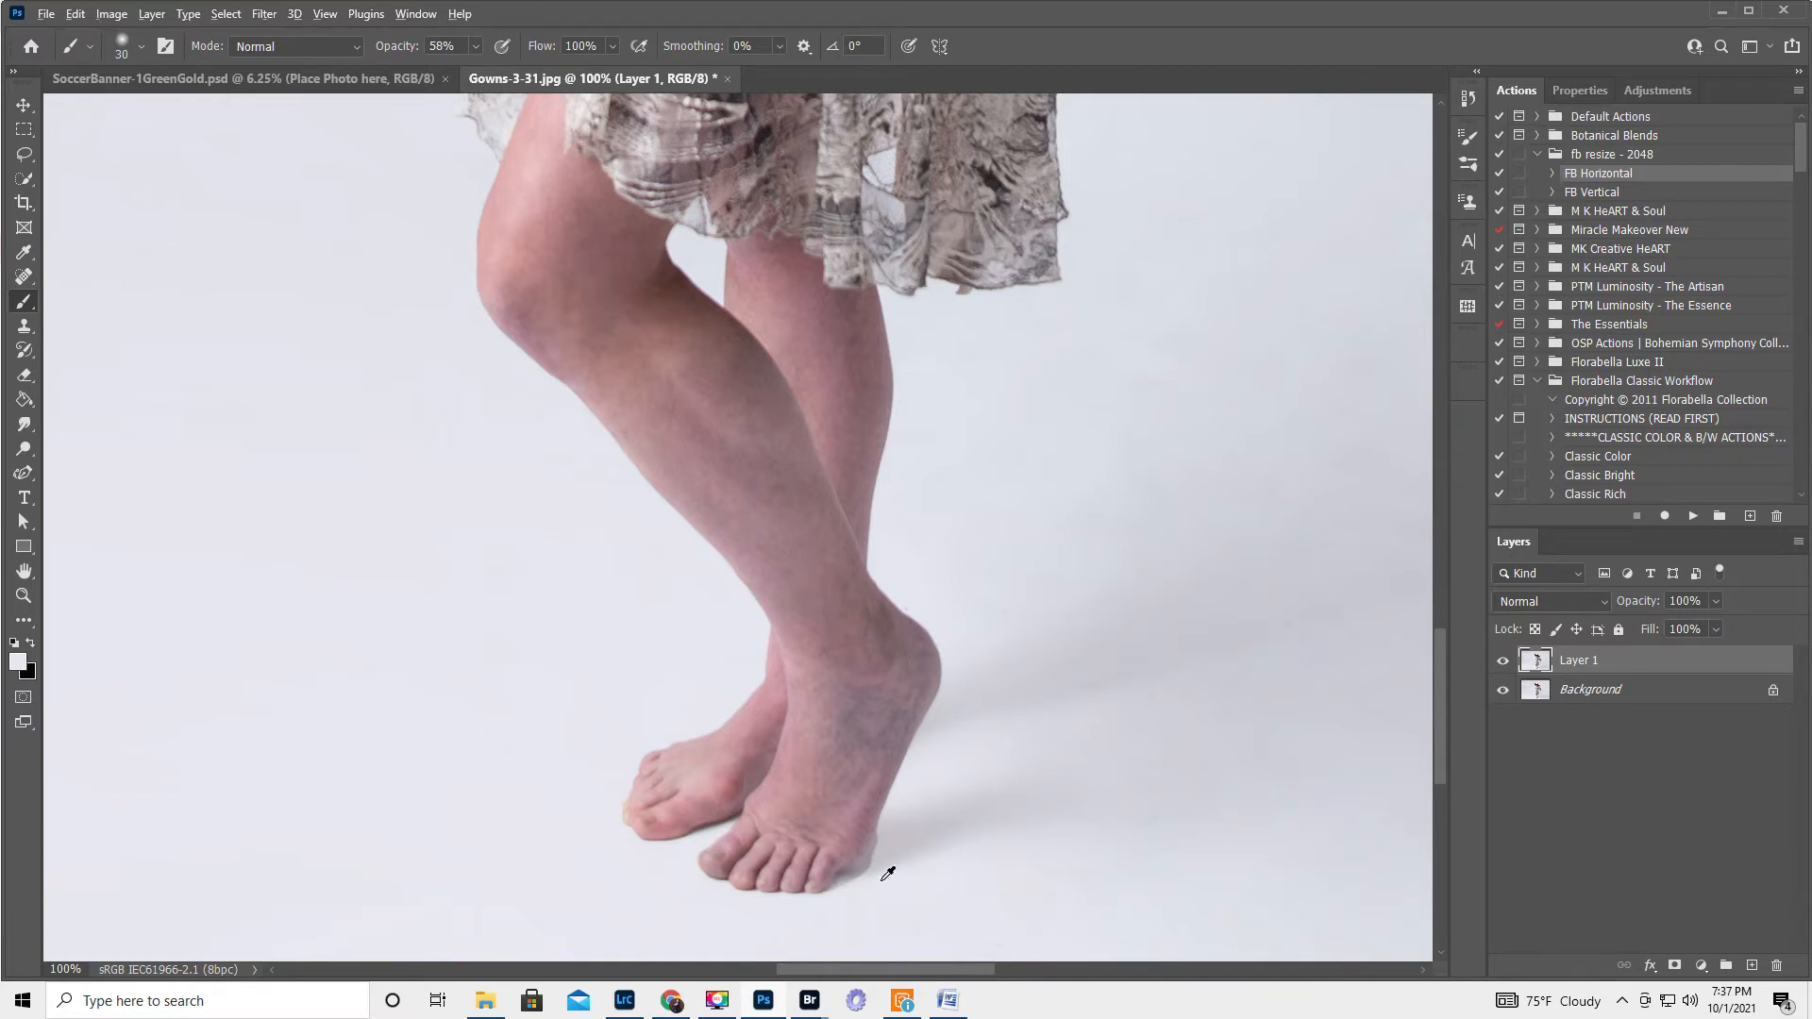
{"action": "left_click", "coordinate": [872, 877], "text": "alt"}
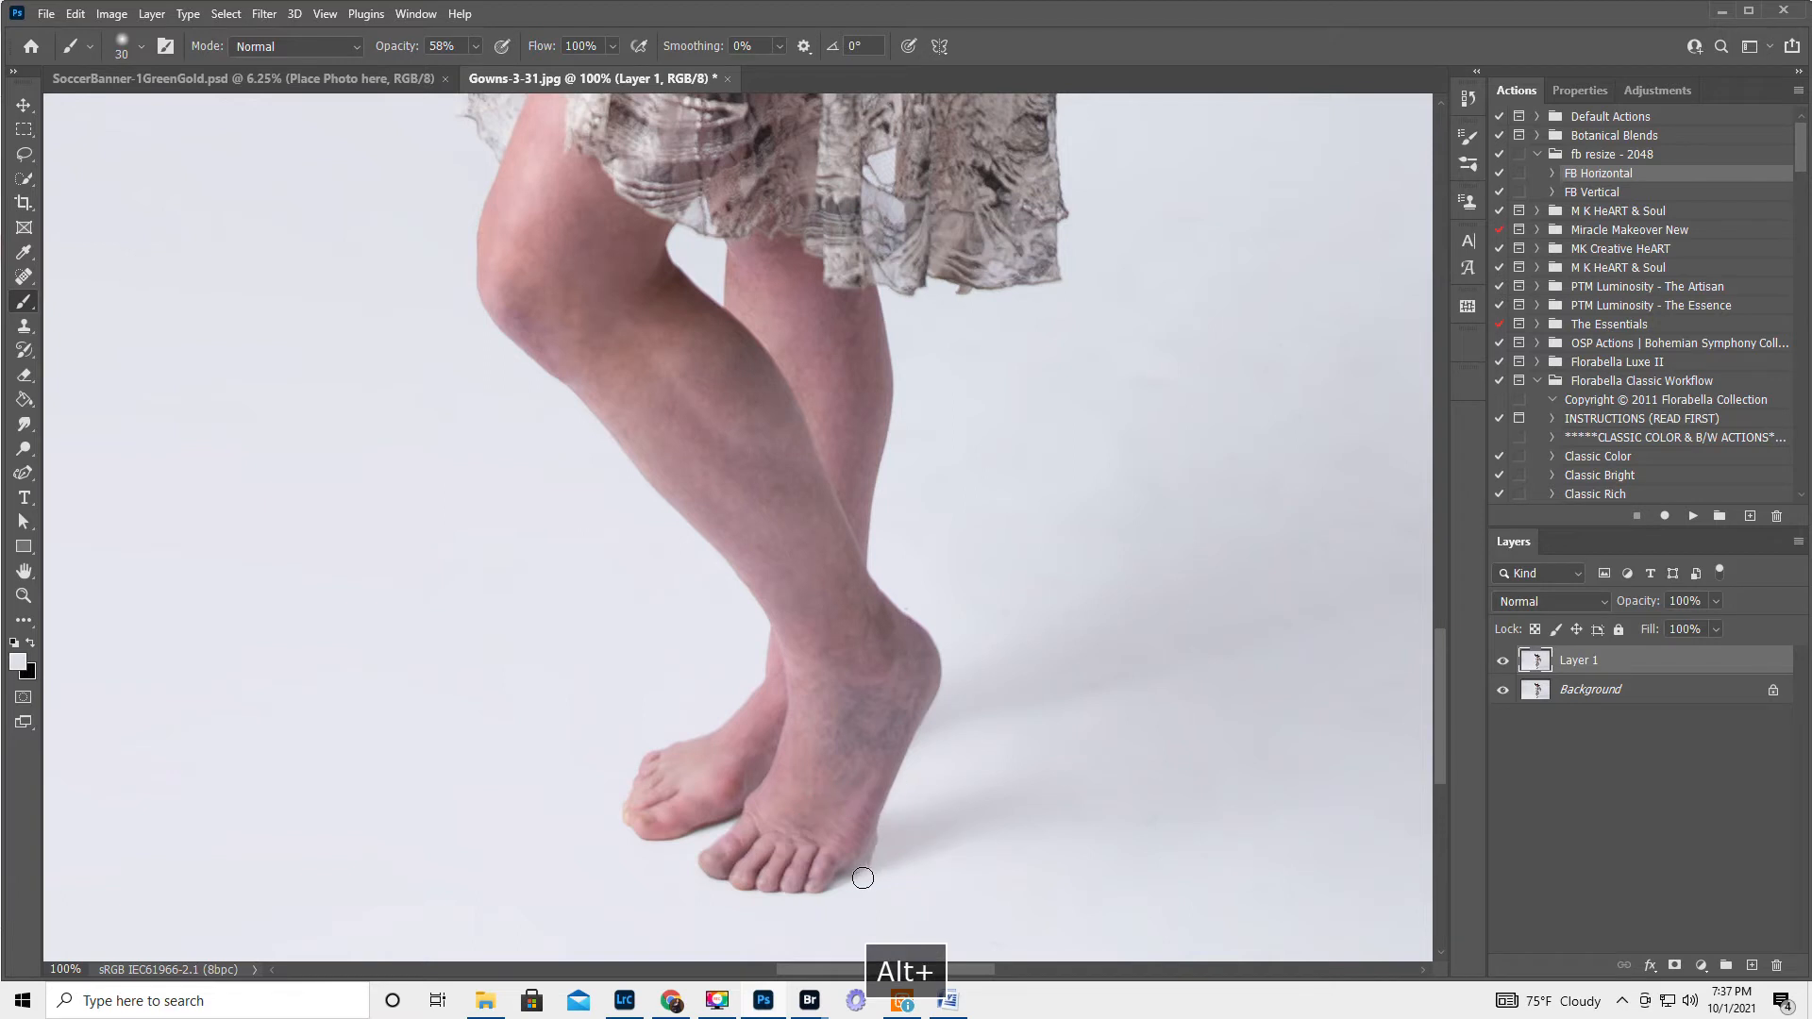
{"action": "left_click", "coordinate": [874, 862], "text": "alt"}
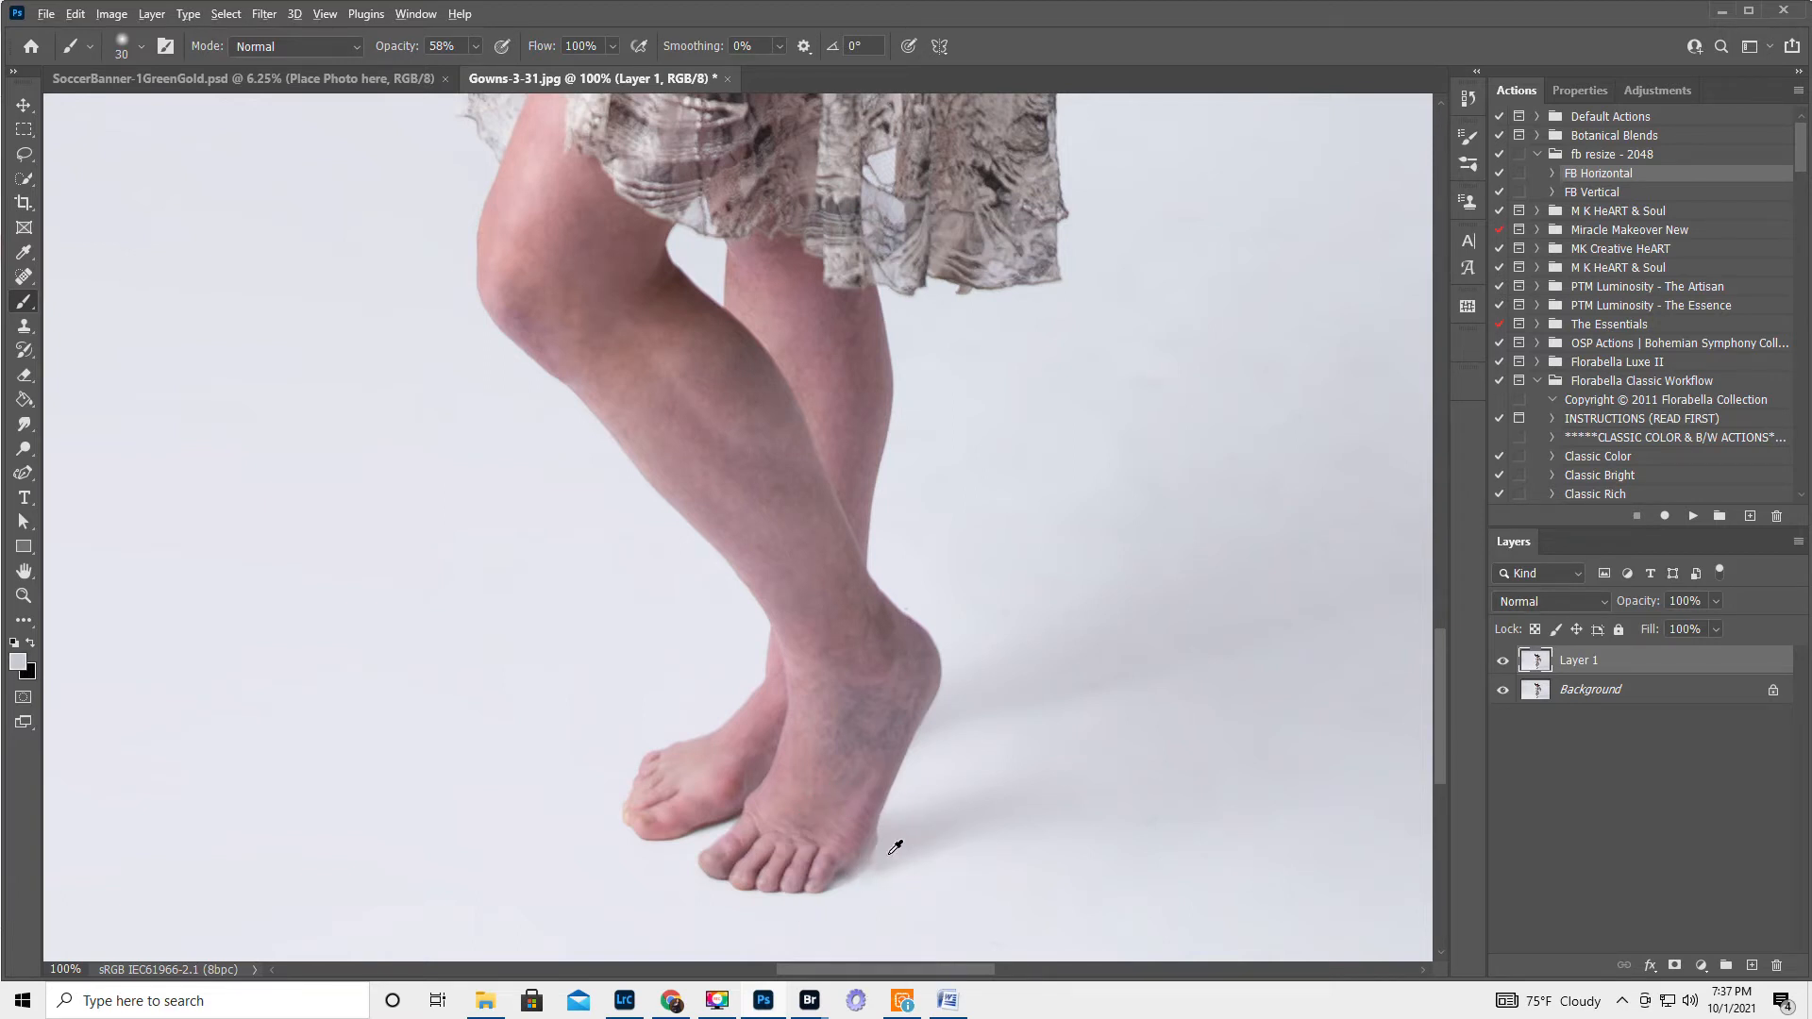
{"action": "left_click", "coordinate": [881, 853], "text": "alt"}
{"action": "left_click", "coordinate": [888, 840], "text": "alt"}
Step: Blend the grey fringe along the front foot's outer edge into the floor shadow, painting close up with sampled backdrop colours
{"action": "left_click", "coordinate": [24, 597]}
{"action": "left_click", "coordinate": [849, 882]}
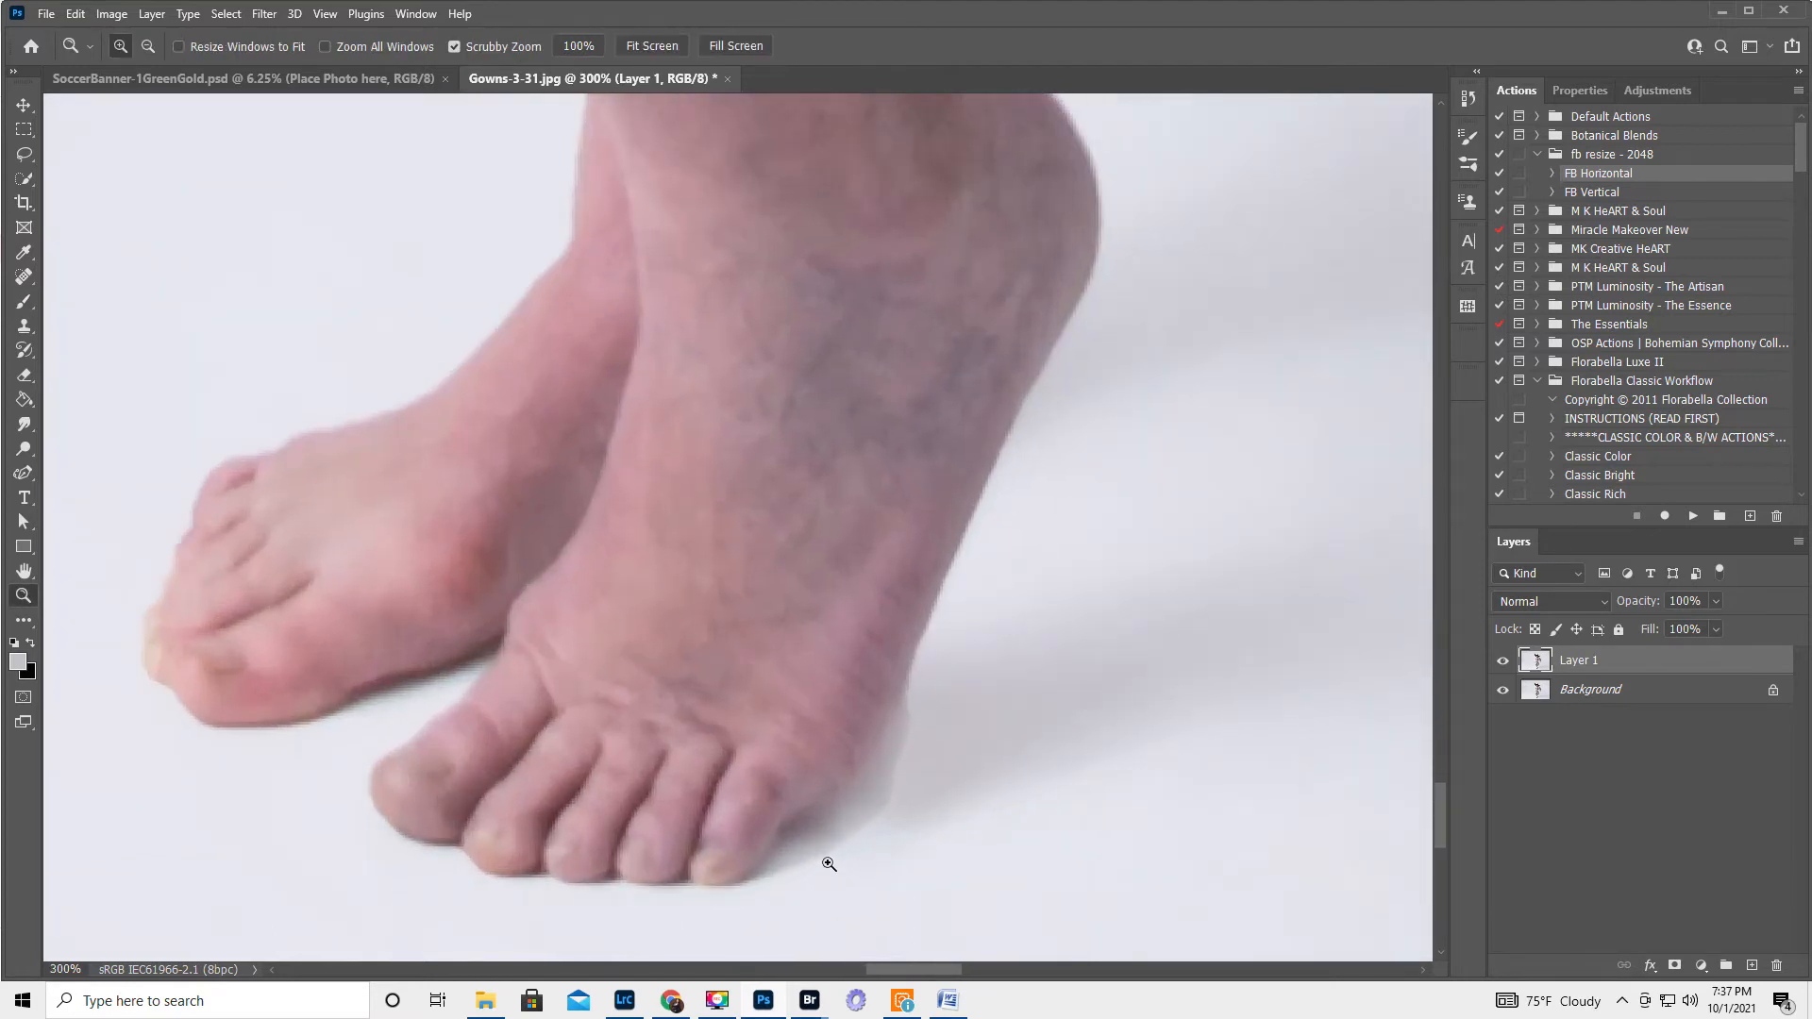
{"action": "left_click", "coordinate": [24, 302]}
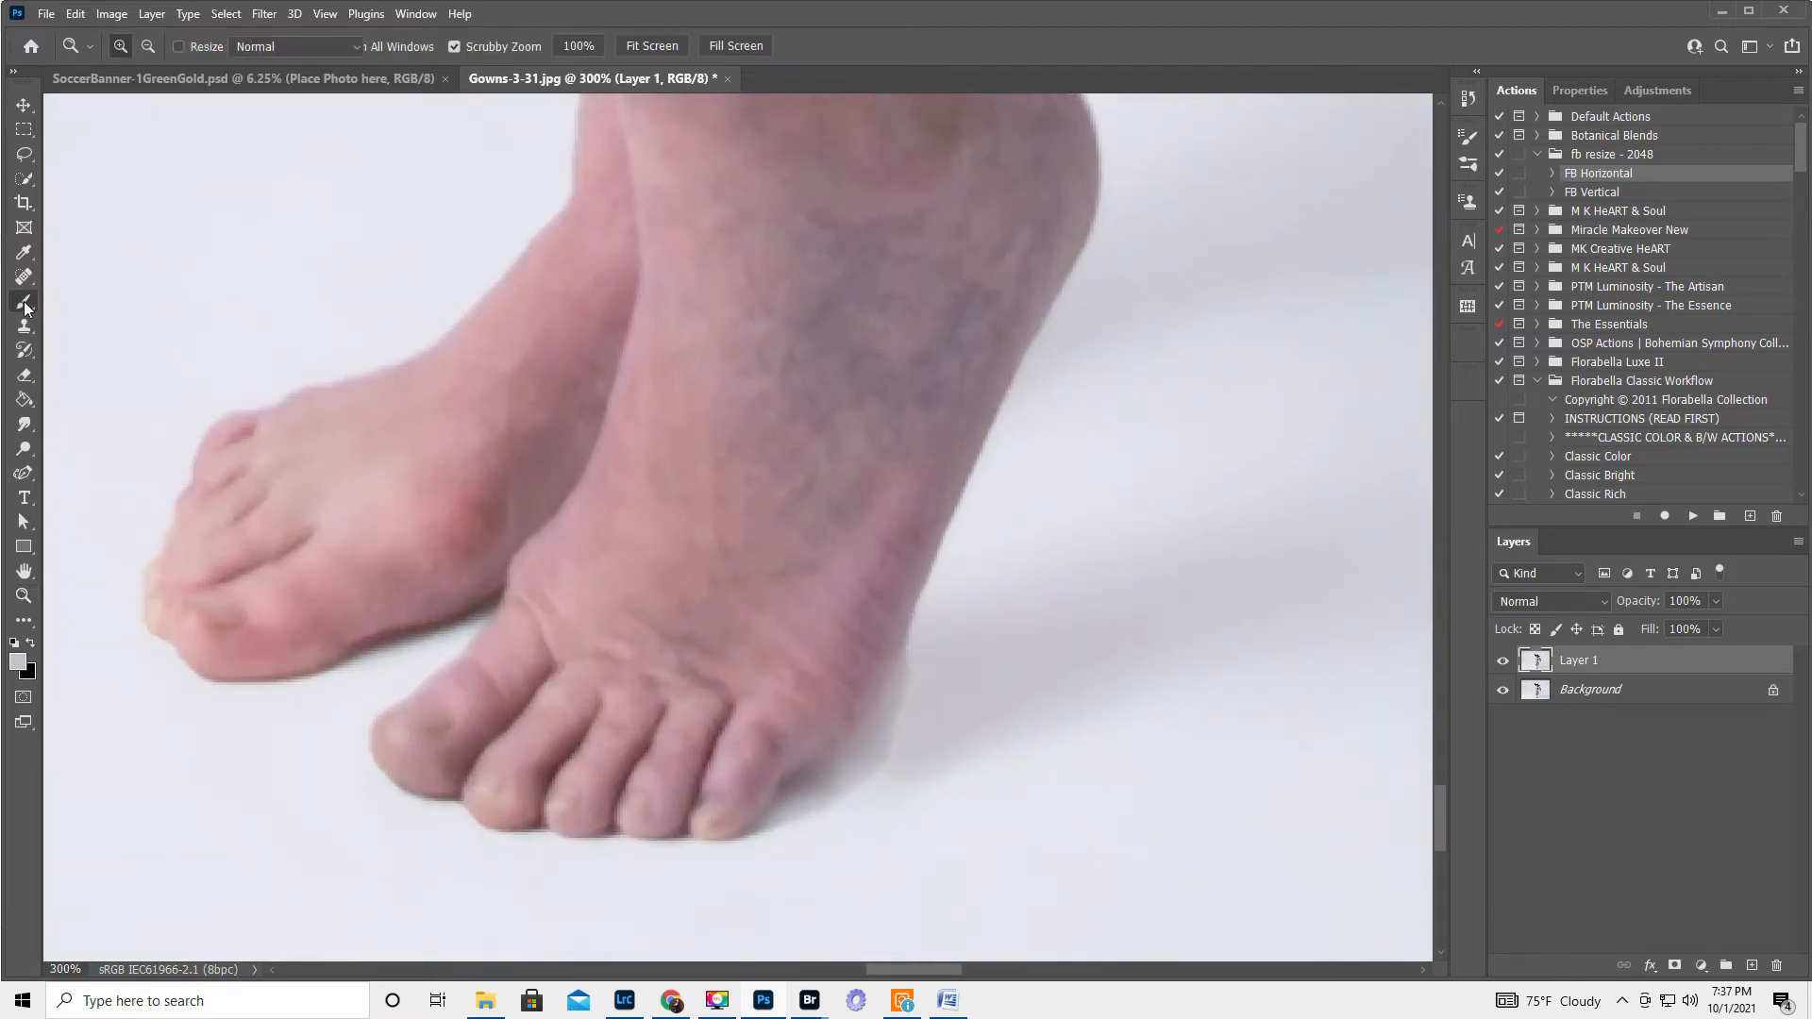
{"action": "left_click", "coordinate": [803, 835], "text": "alt"}
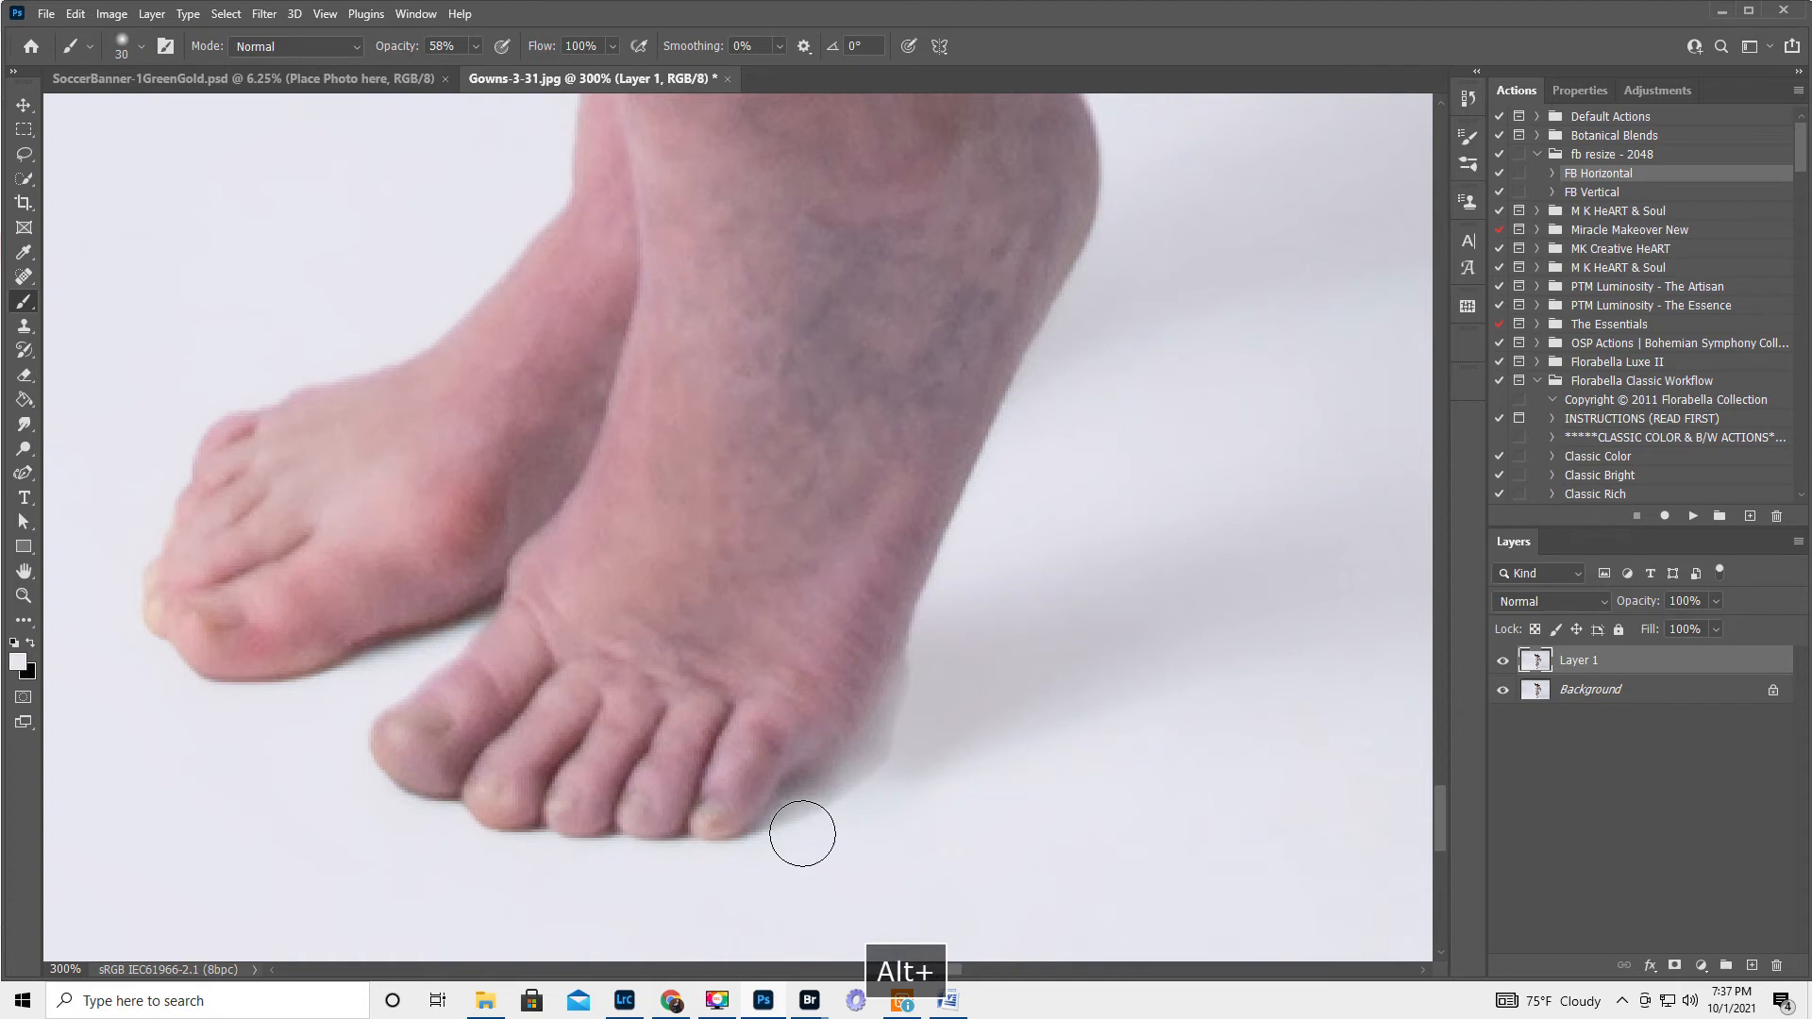
{"action": "left_click", "coordinate": [885, 789], "text": "alt"}
{"action": "left_click_drag", "start_coordinate": [869, 784], "coordinate": [829, 800]}
{"action": "left_click", "coordinate": [911, 766], "text": "alt"}
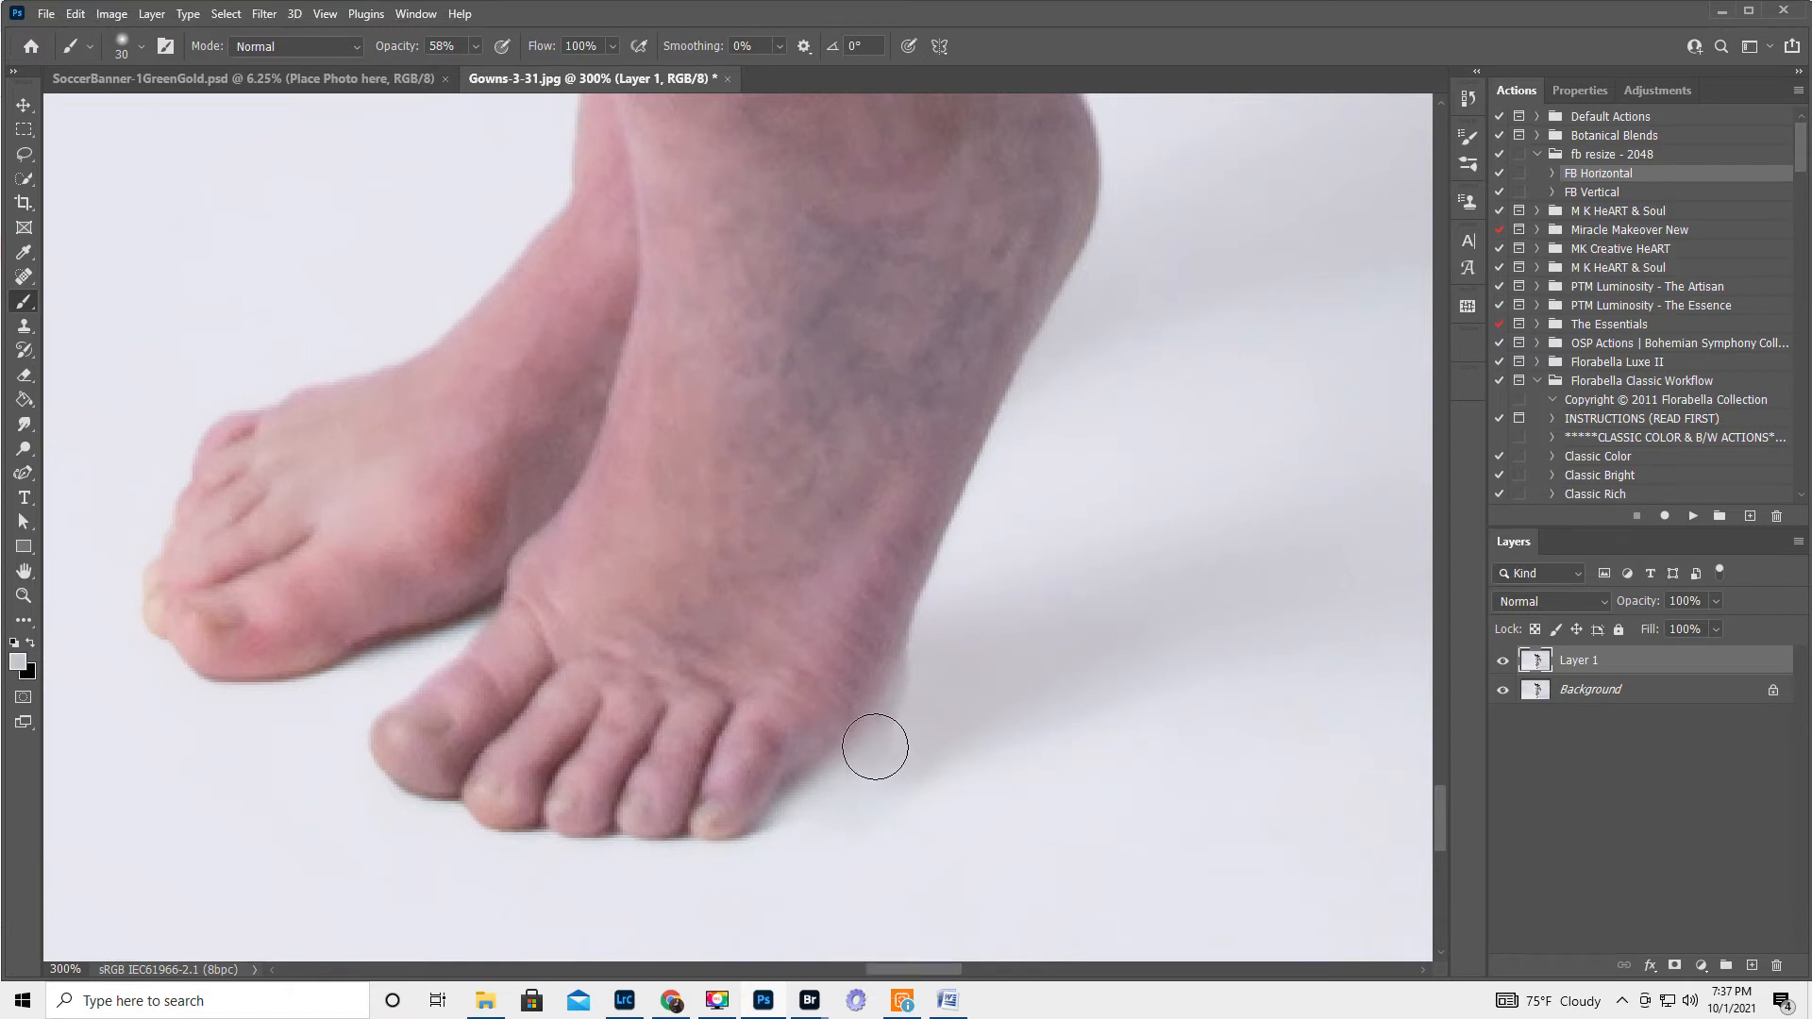
{"action": "left_click", "coordinate": [940, 712], "text": "alt"}
{"action": "left_click_drag", "start_coordinate": [906, 712], "coordinate": [924, 710]}
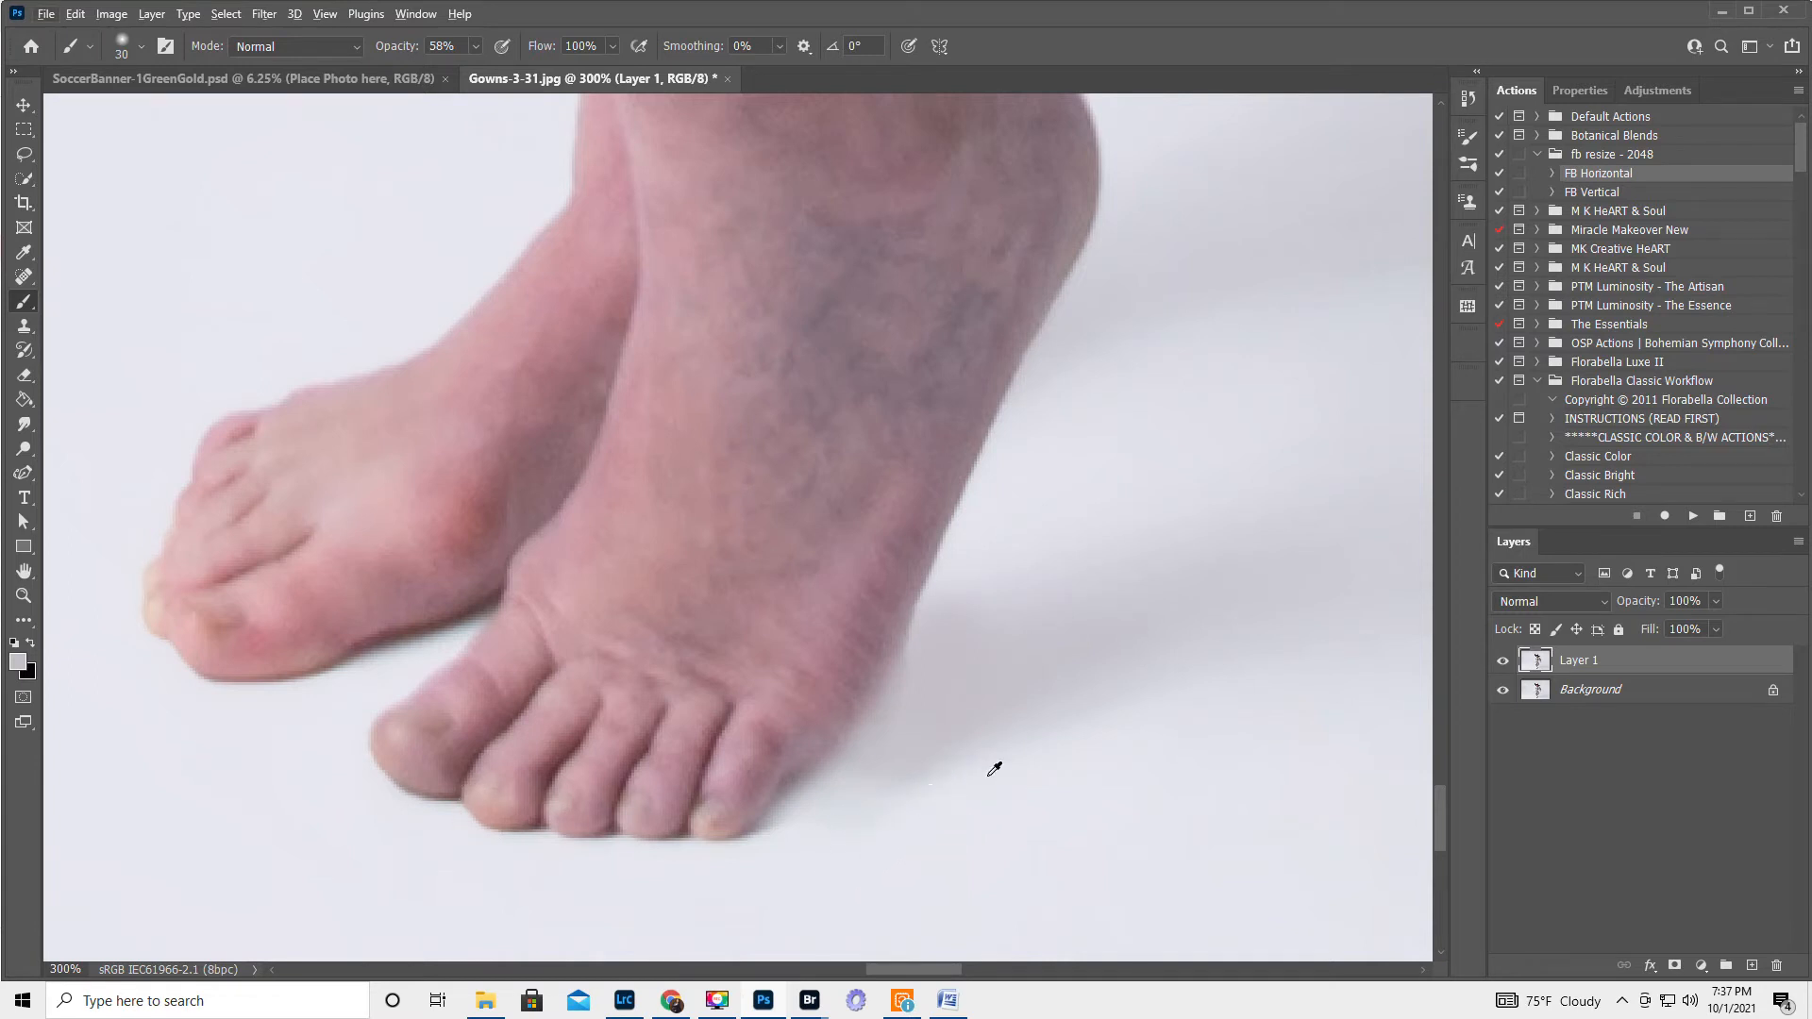
{"action": "left_click", "coordinate": [1034, 728], "text": "alt"}
Step: Examine the whole photo, then the retouched legs and feet at 100%
{"action": "left_click", "coordinate": [23, 596]}
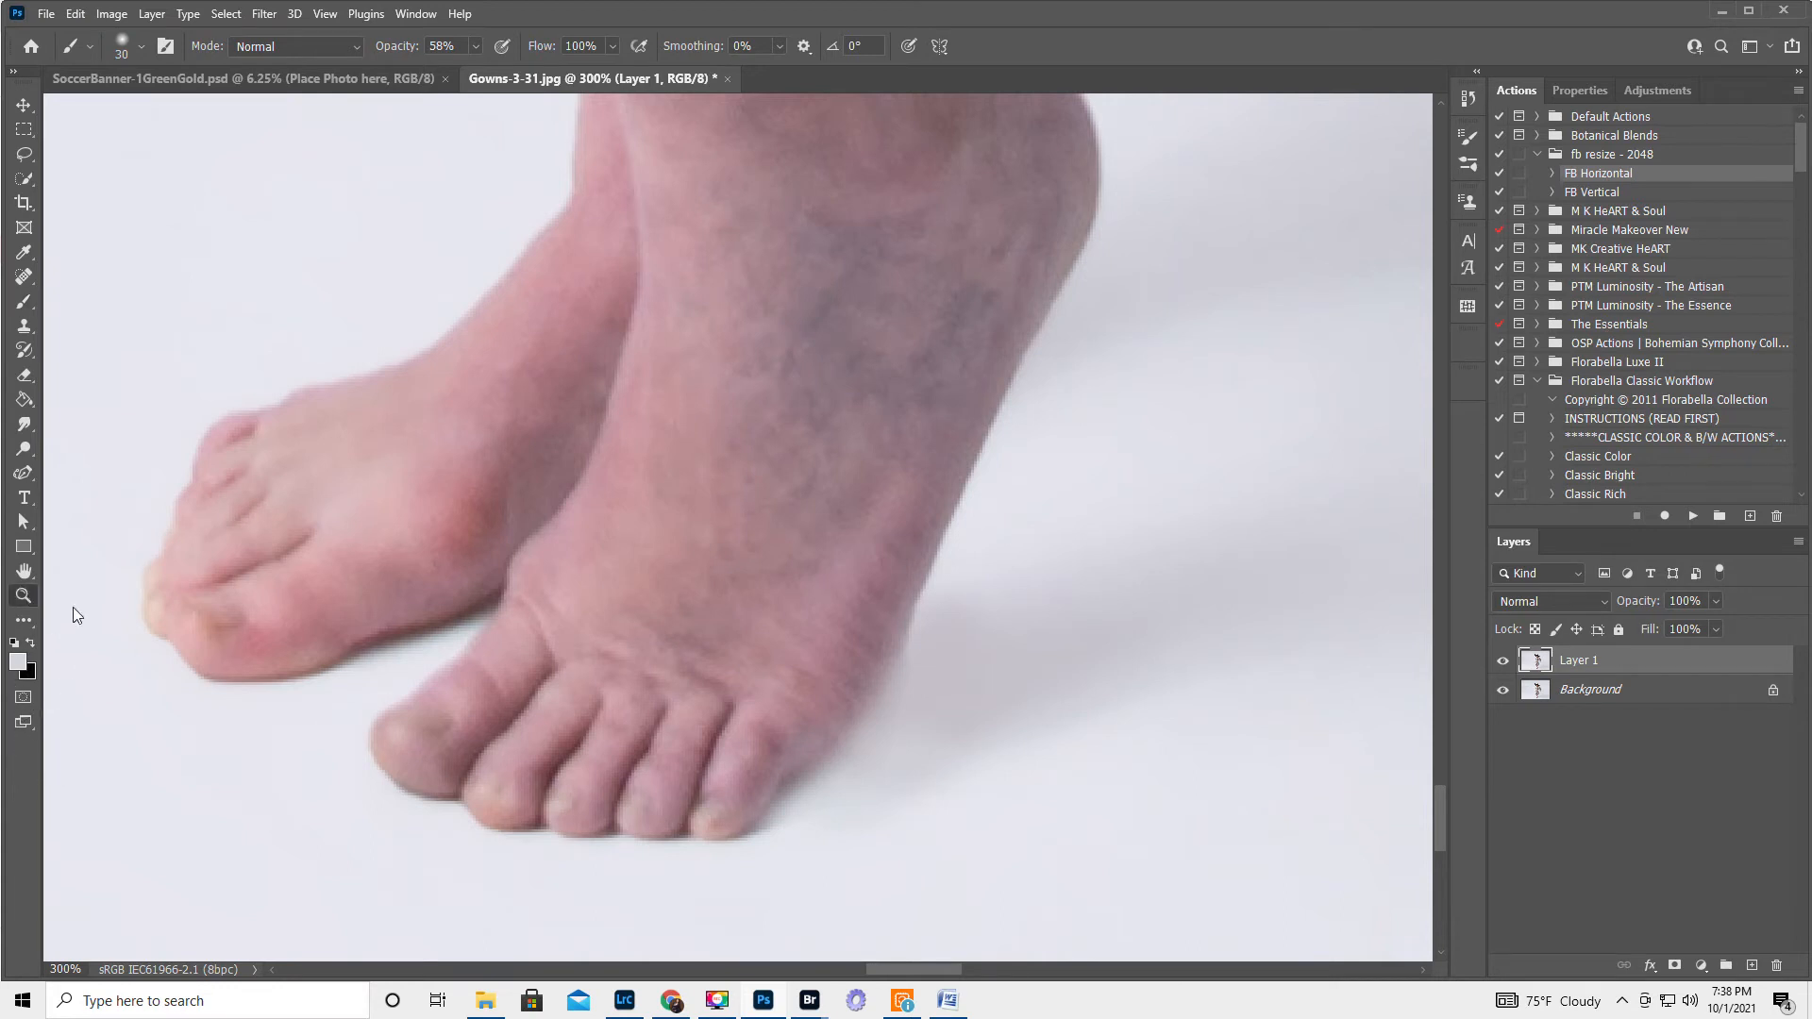
{"action": "left_click", "coordinate": [623, 660], "text": "alt"}
{"action": "left_click", "coordinate": [623, 660], "text": "alt"}
{"action": "left_click", "coordinate": [622, 661], "text": "alt"}
{"action": "left_click", "coordinate": [577, 672], "text": "alt"}
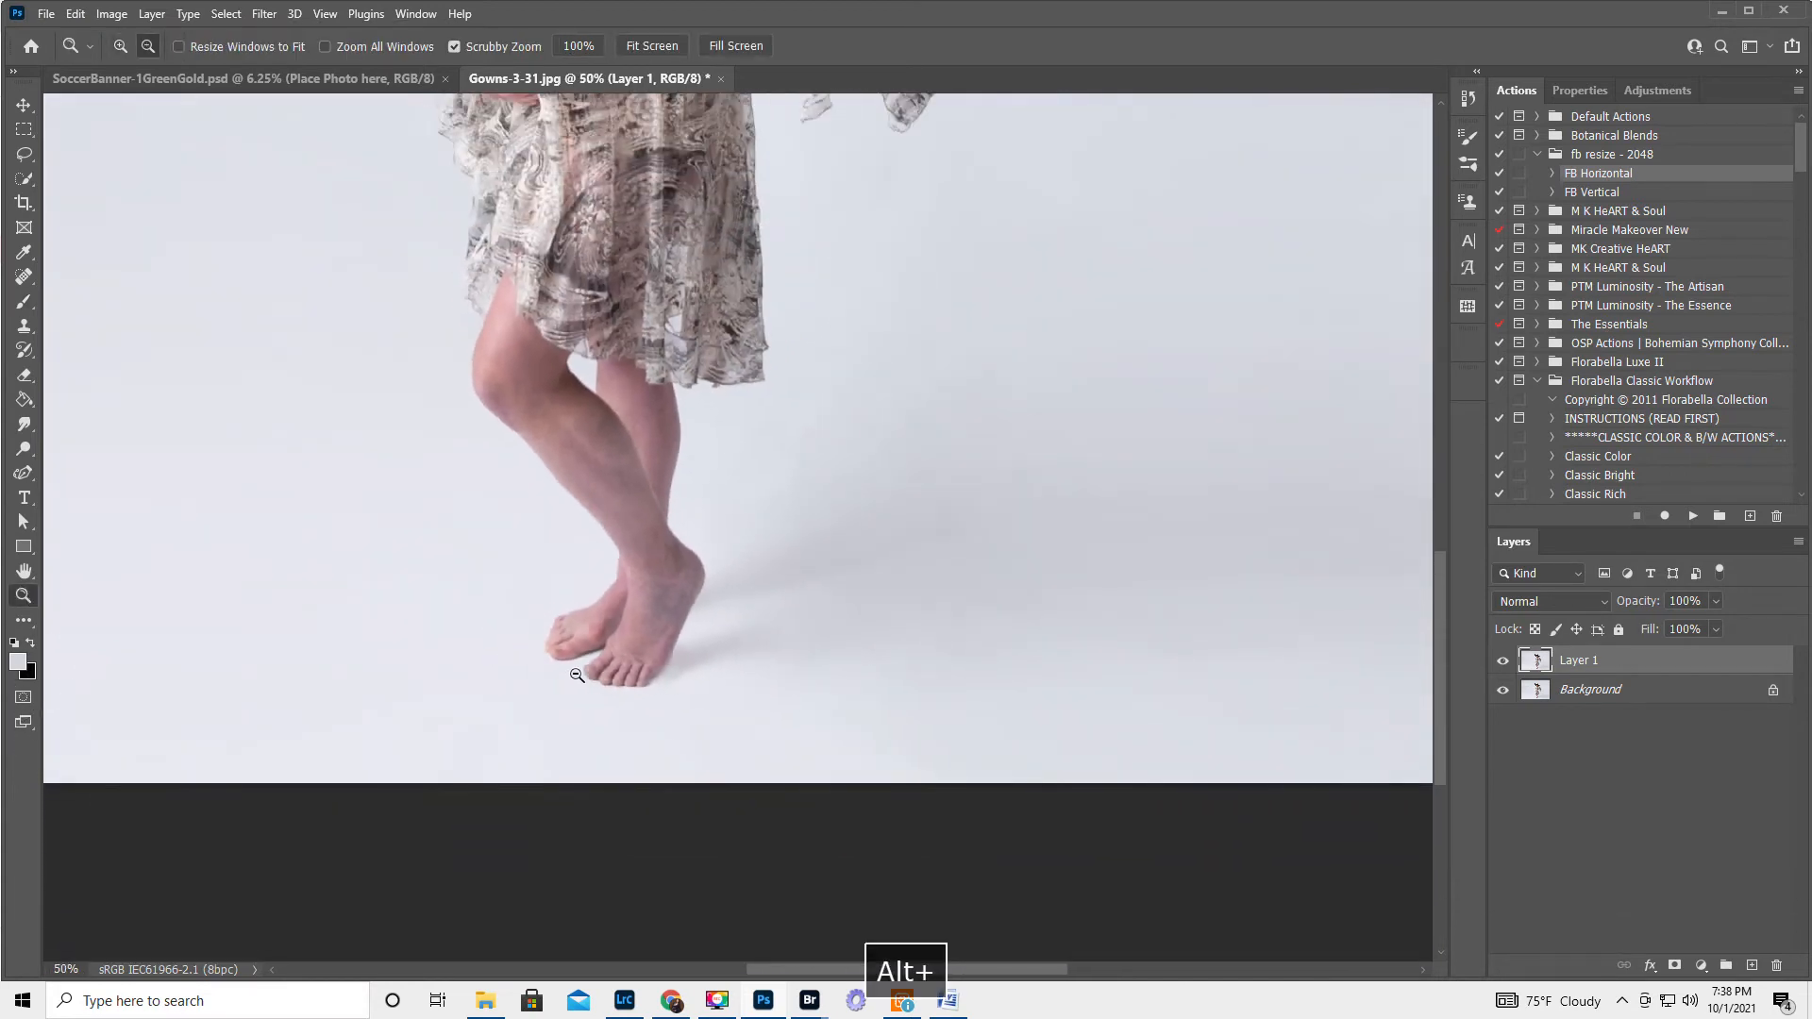
{"action": "left_click", "coordinate": [577, 672], "text": "alt"}
{"action": "left_click", "coordinate": [545, 587], "text": "alt"}
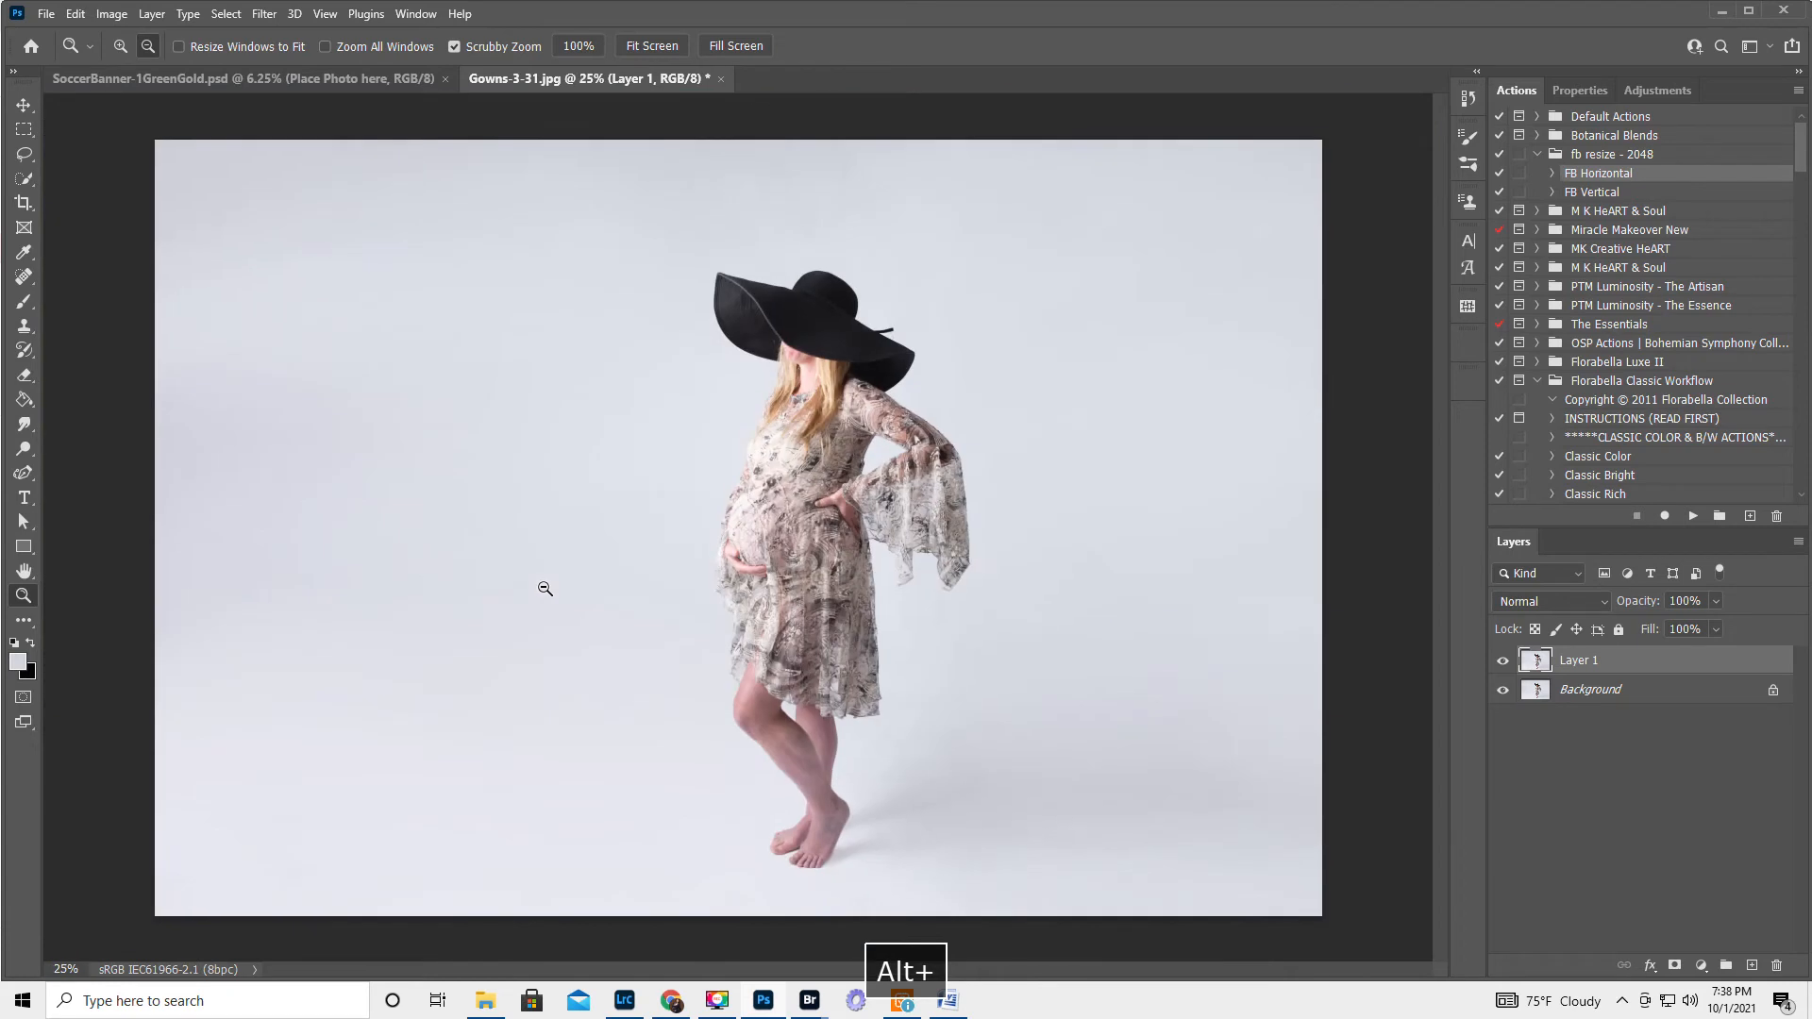
{"action": "left_click", "coordinate": [833, 830]}
{"action": "left_click", "coordinate": [833, 831]}
{"action": "left_click", "coordinate": [833, 831]}
{"action": "left_click", "coordinate": [833, 831]}
{"action": "scroll", "coordinate": [821, 814], "scroll_direction": "down", "scroll_amount": 4}
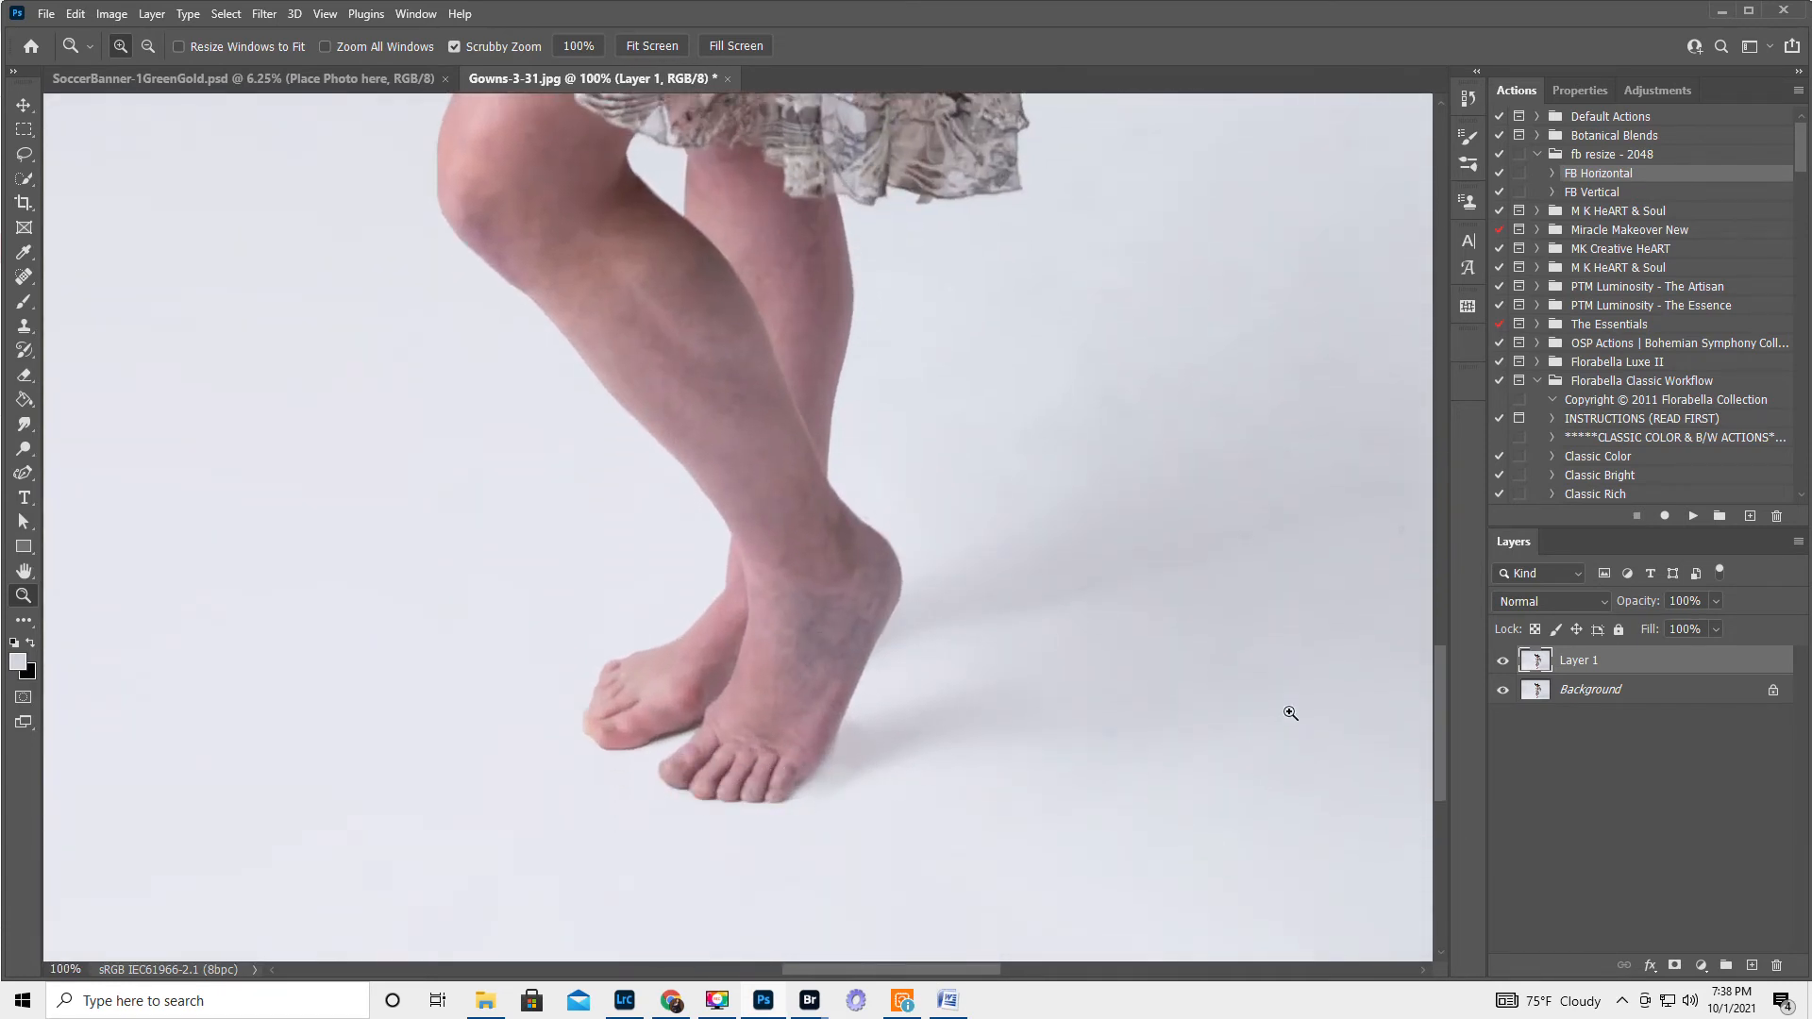
Step: Patch the uneven skin on the side of the back foot, next to the front foot, clearing each selection
{"action": "left_click", "coordinate": [23, 276]}
{"action": "left_click", "coordinate": [68, 313]}
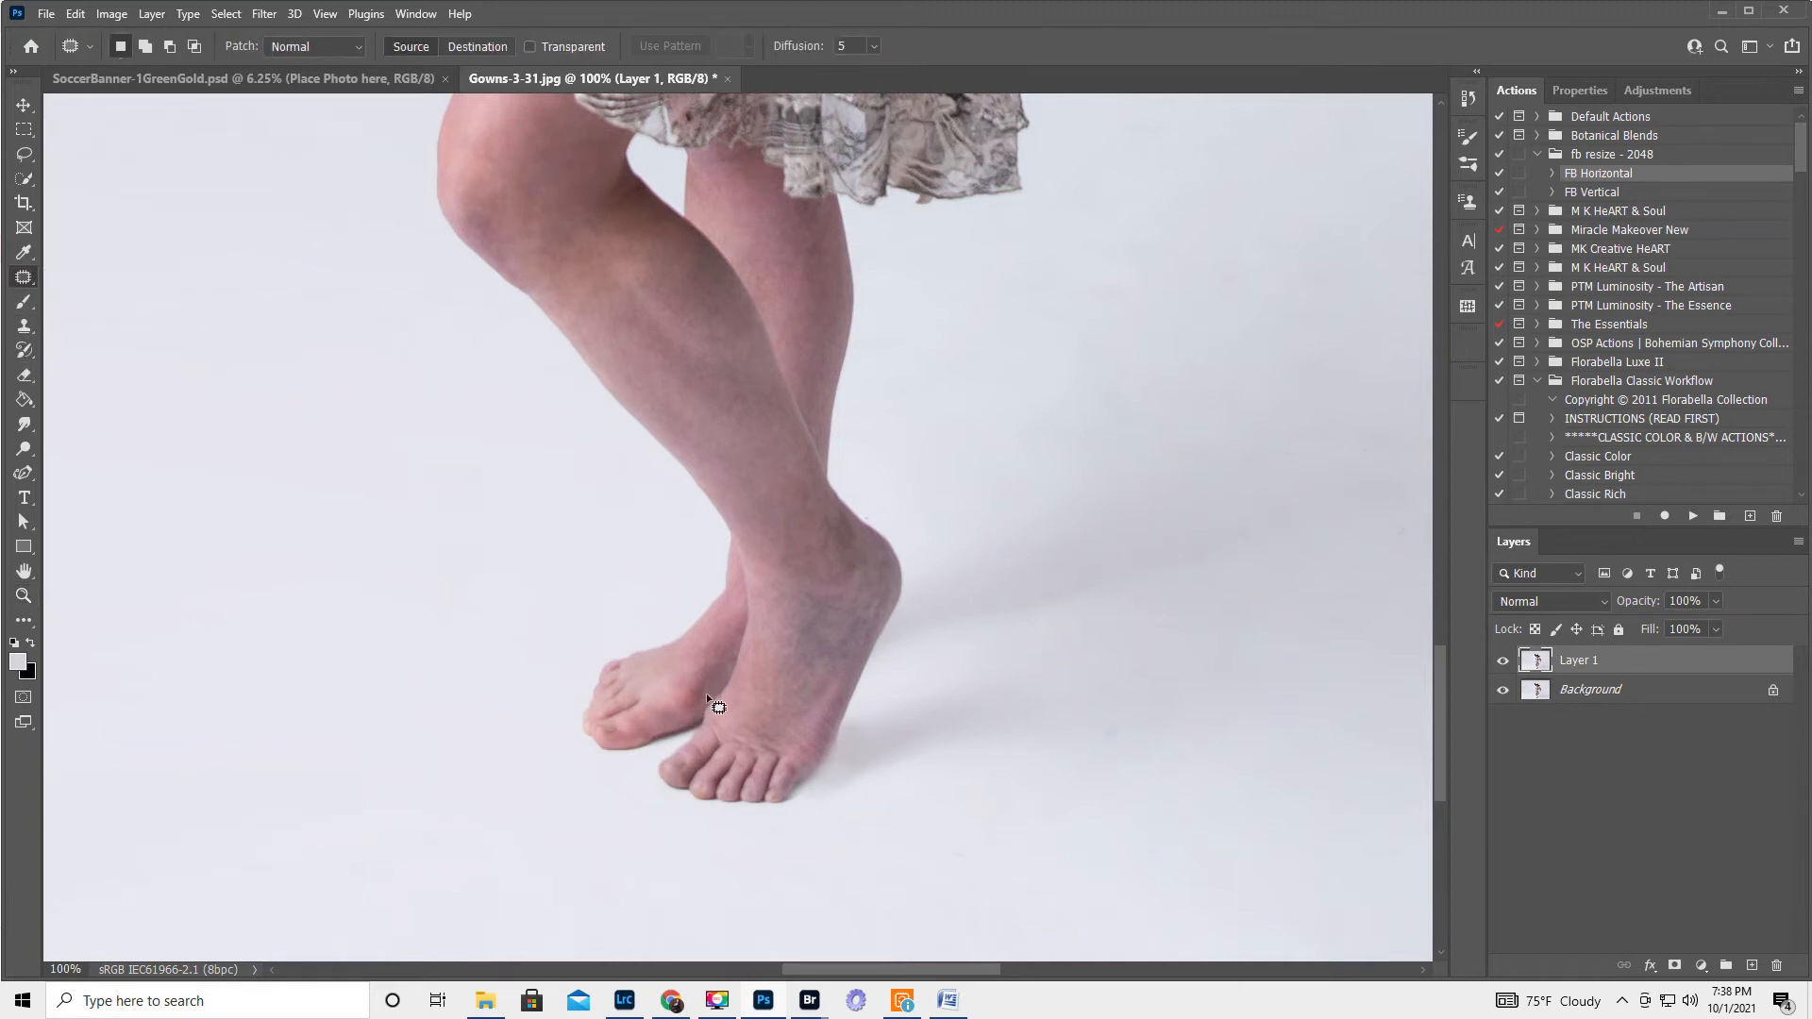
{"action": "left_click_drag", "start_coordinate": [693, 709], "coordinate": [709, 676]}
{"action": "key", "text": "ctrl+d"}
{"action": "left_click_drag", "start_coordinate": [711, 682], "coordinate": [703, 692]}
{"action": "key", "text": "ctrl+d"}
{"action": "scroll", "coordinate": [897, 796], "scroll_direction": "up", "scroll_amount": 1}
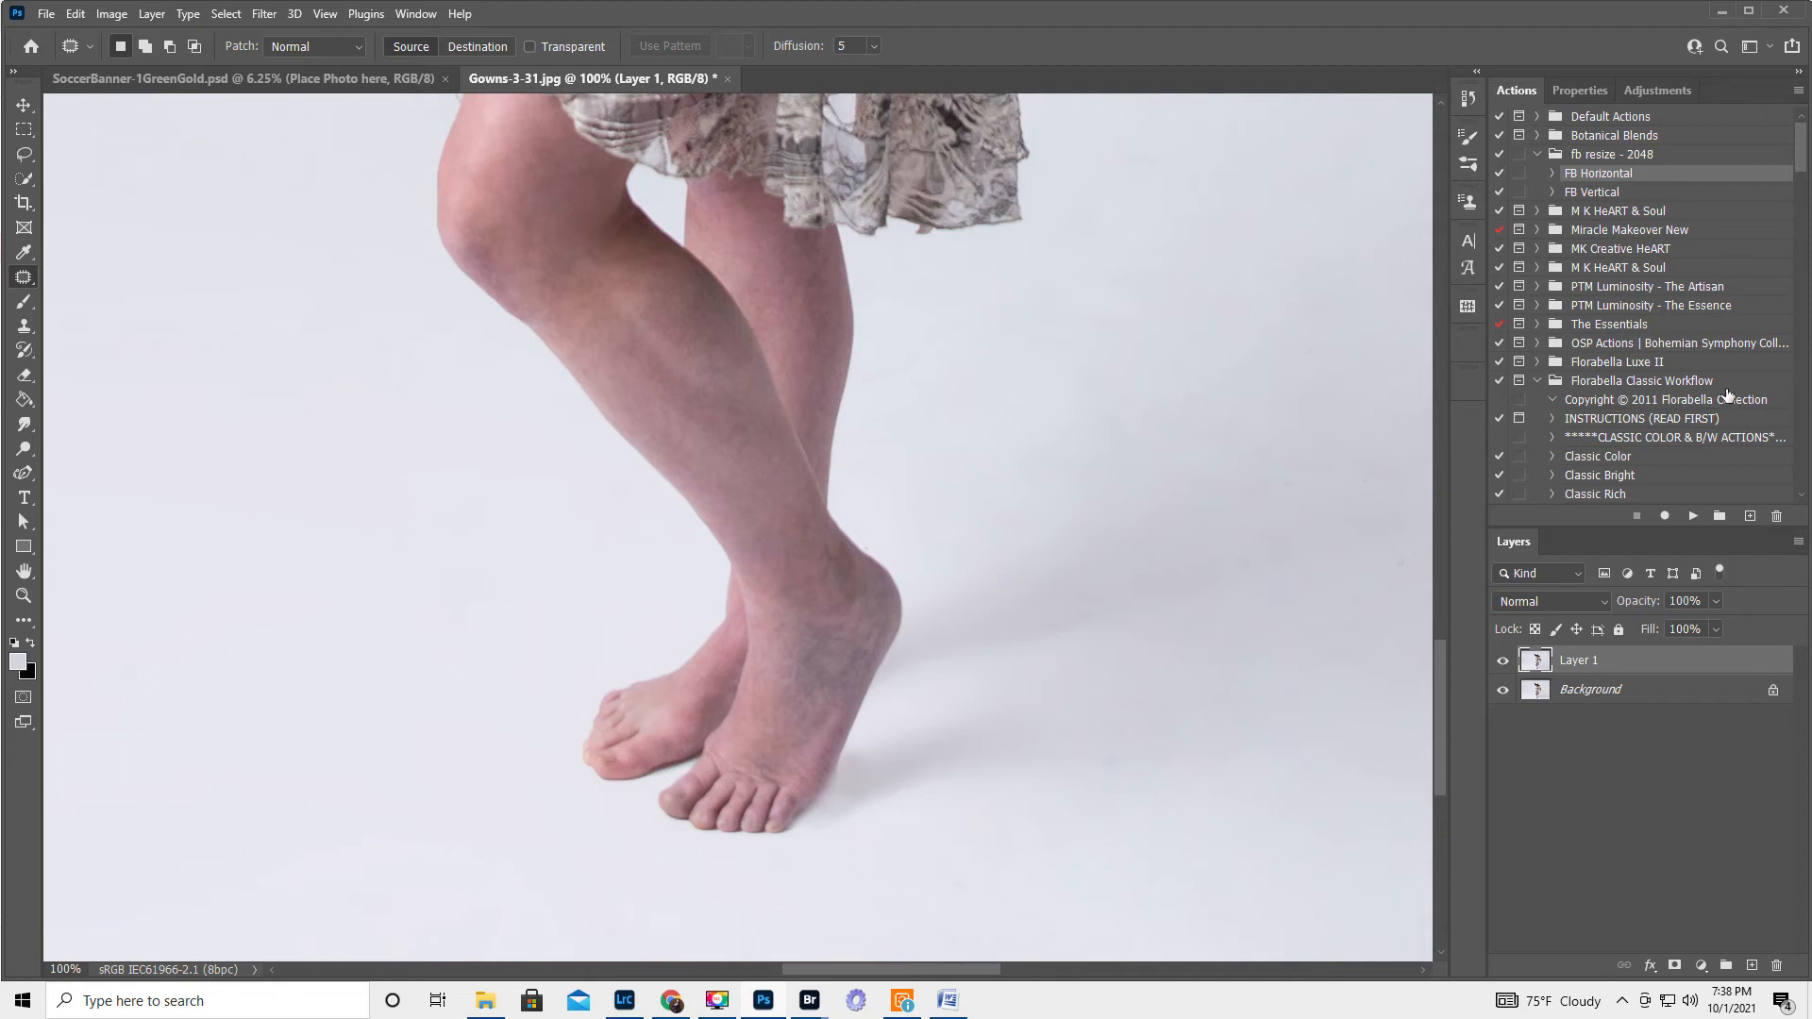
Step: Collapse the Florabella Classic Workflow action set and expand the ProRetouch v2.0 set to find its skin actions
{"action": "left_click", "coordinate": [1538, 381]}
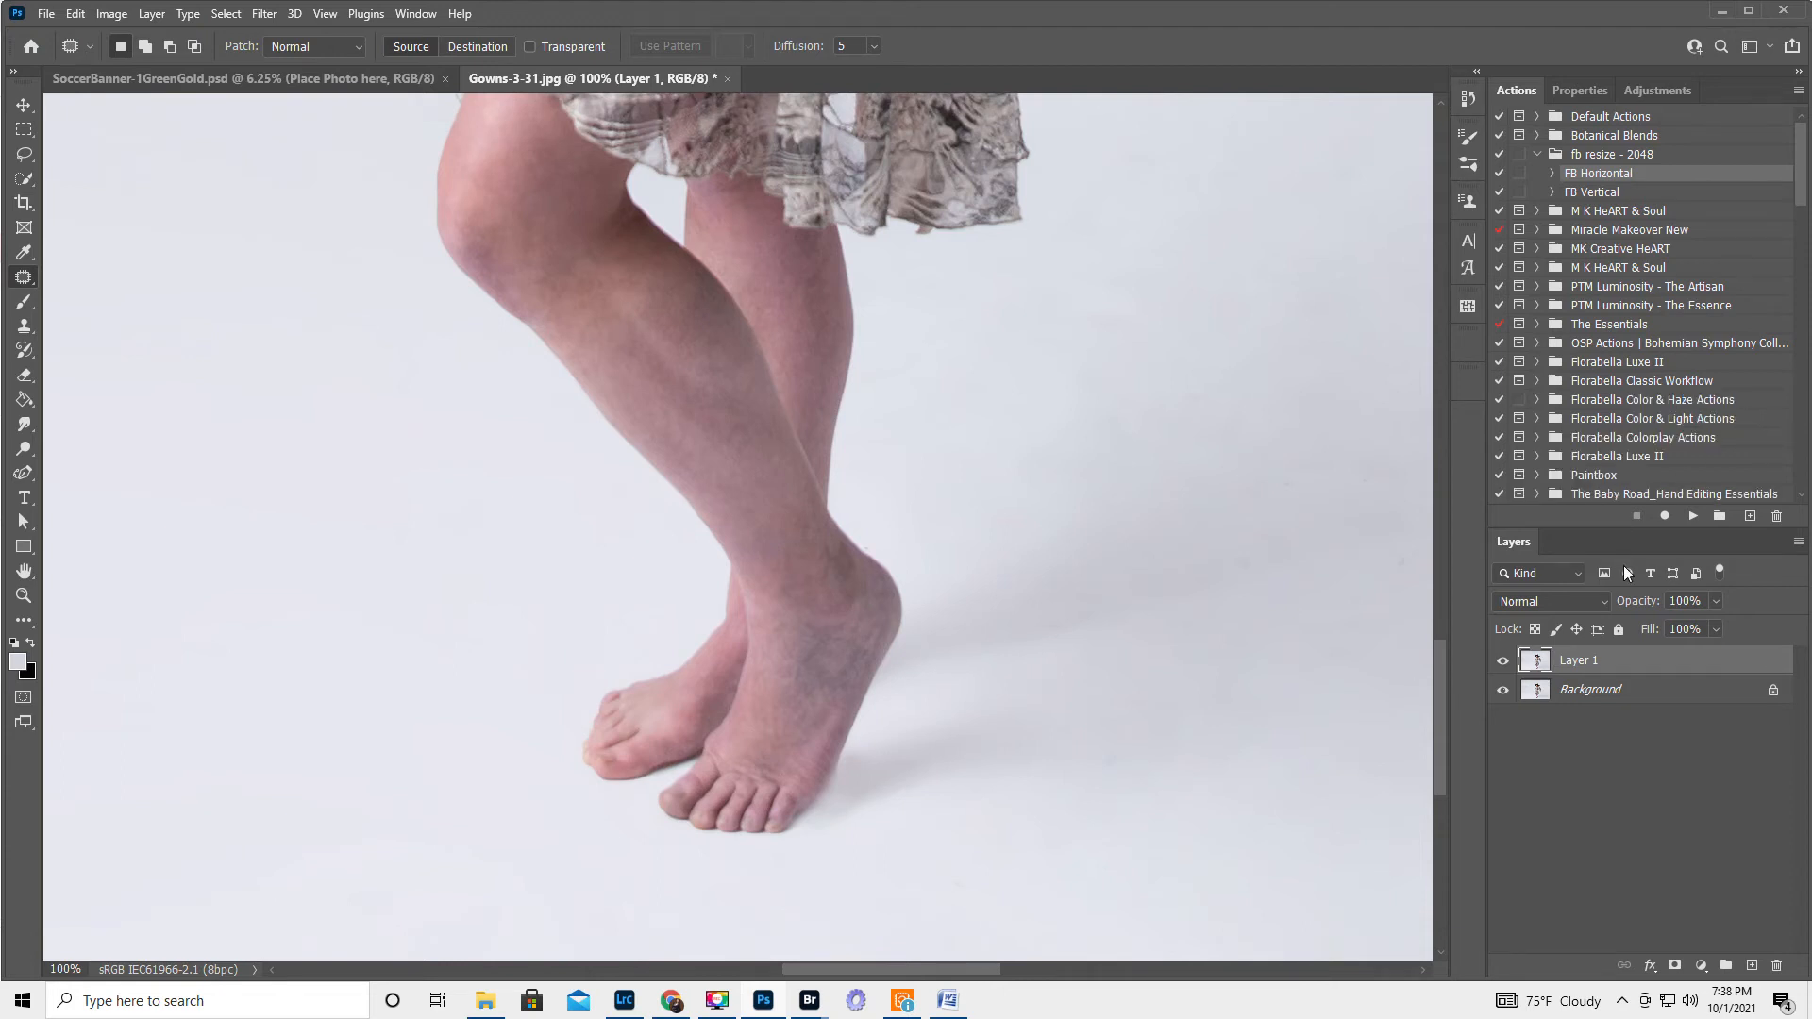
{"action": "scroll", "coordinate": [1678, 372], "scroll_direction": "down", "scroll_amount": 4}
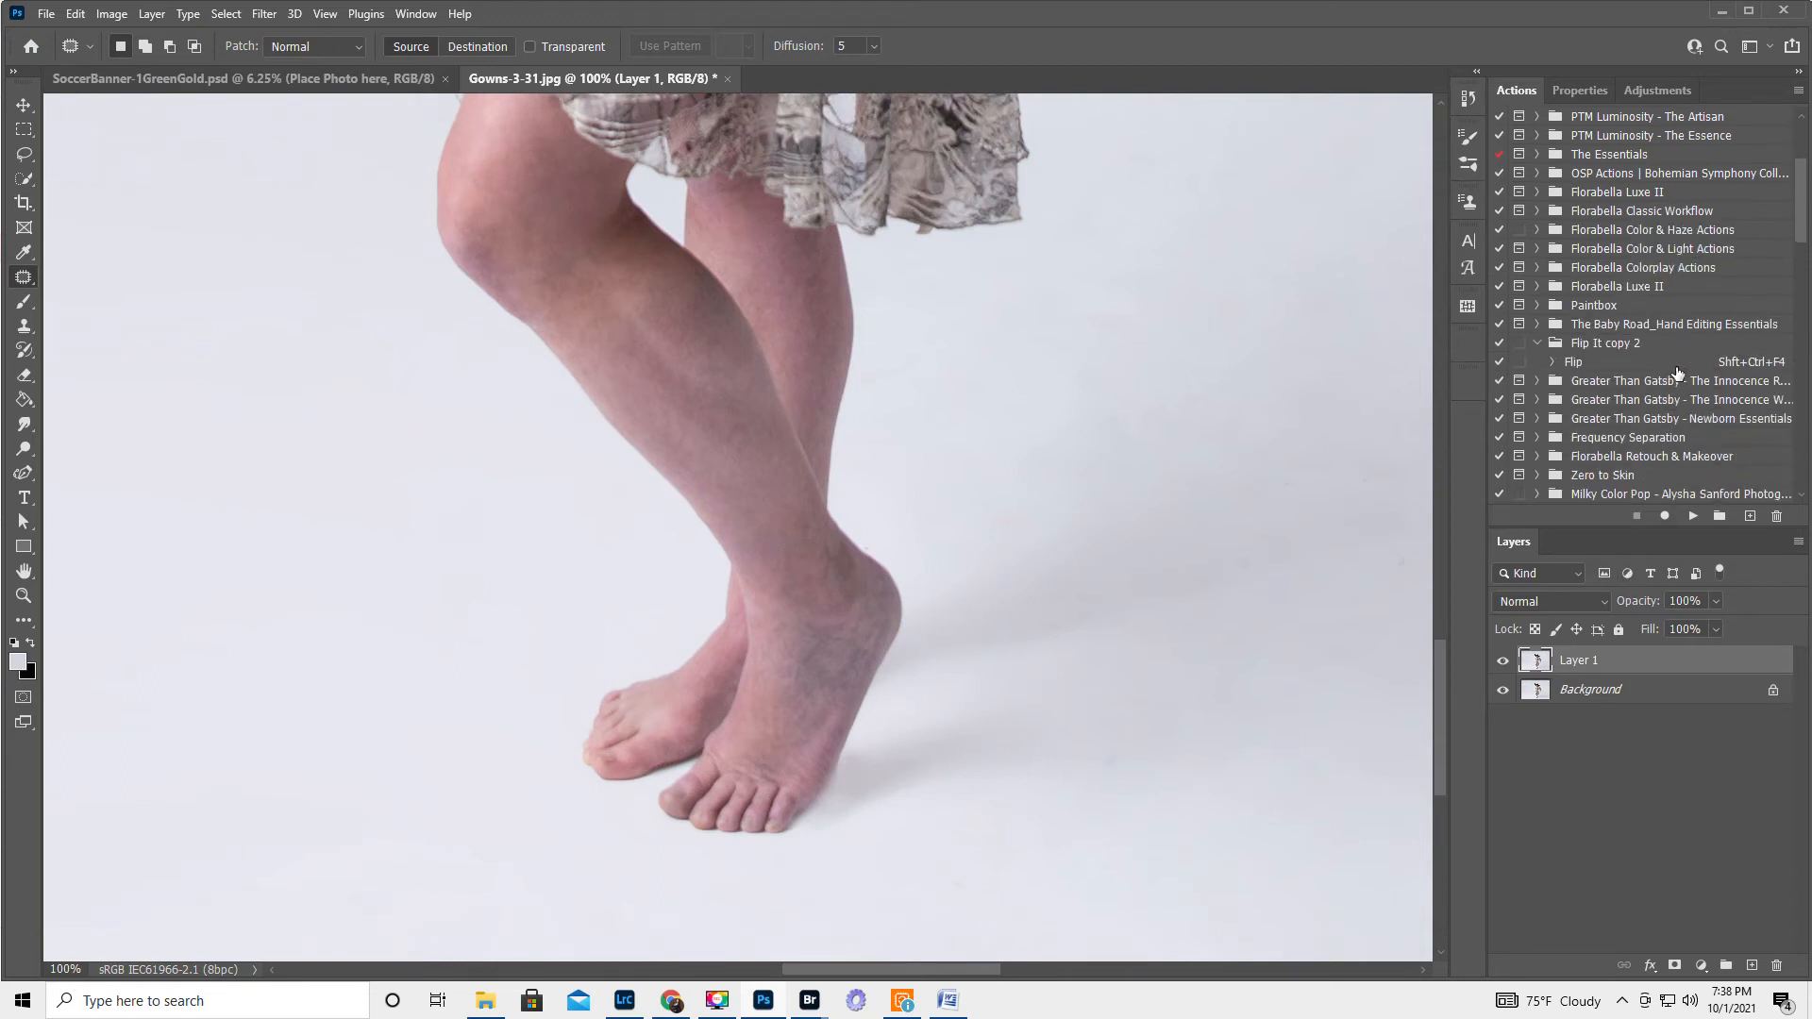
{"action": "scroll", "coordinate": [1677, 372], "scroll_direction": "down", "scroll_amount": 3}
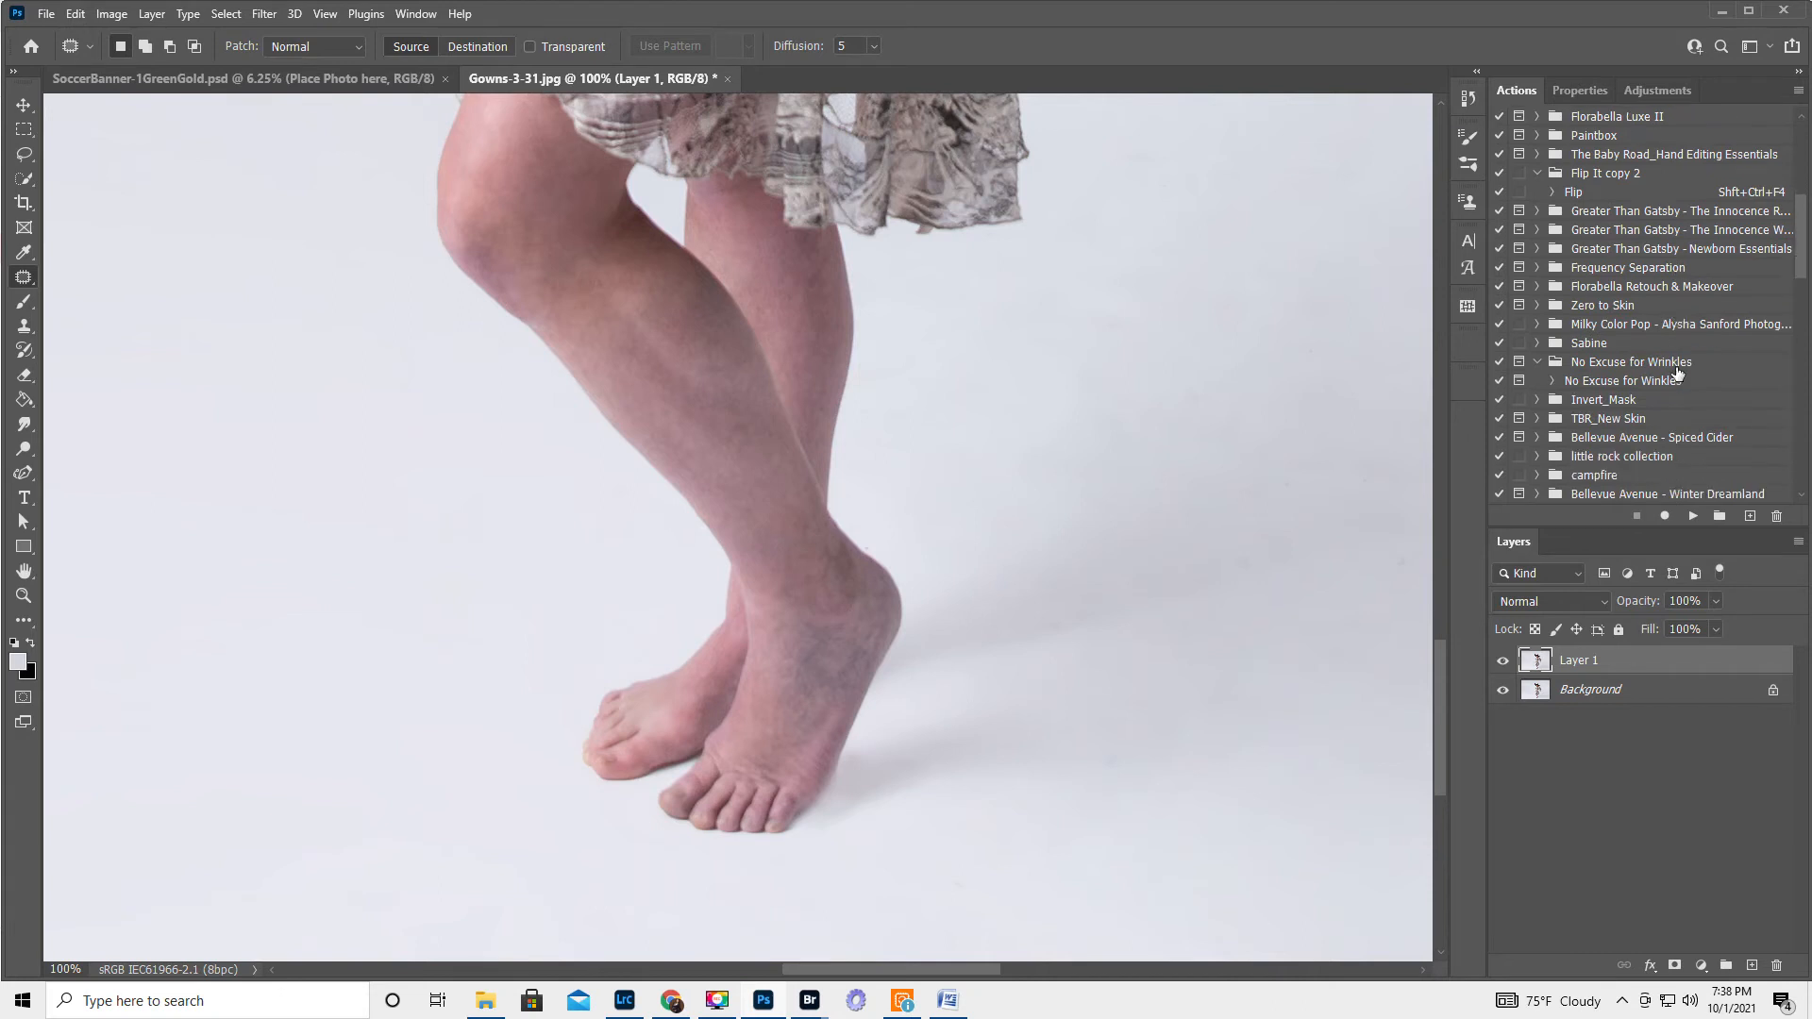
{"action": "scroll", "coordinate": [1678, 372], "scroll_direction": "down", "scroll_amount": 1}
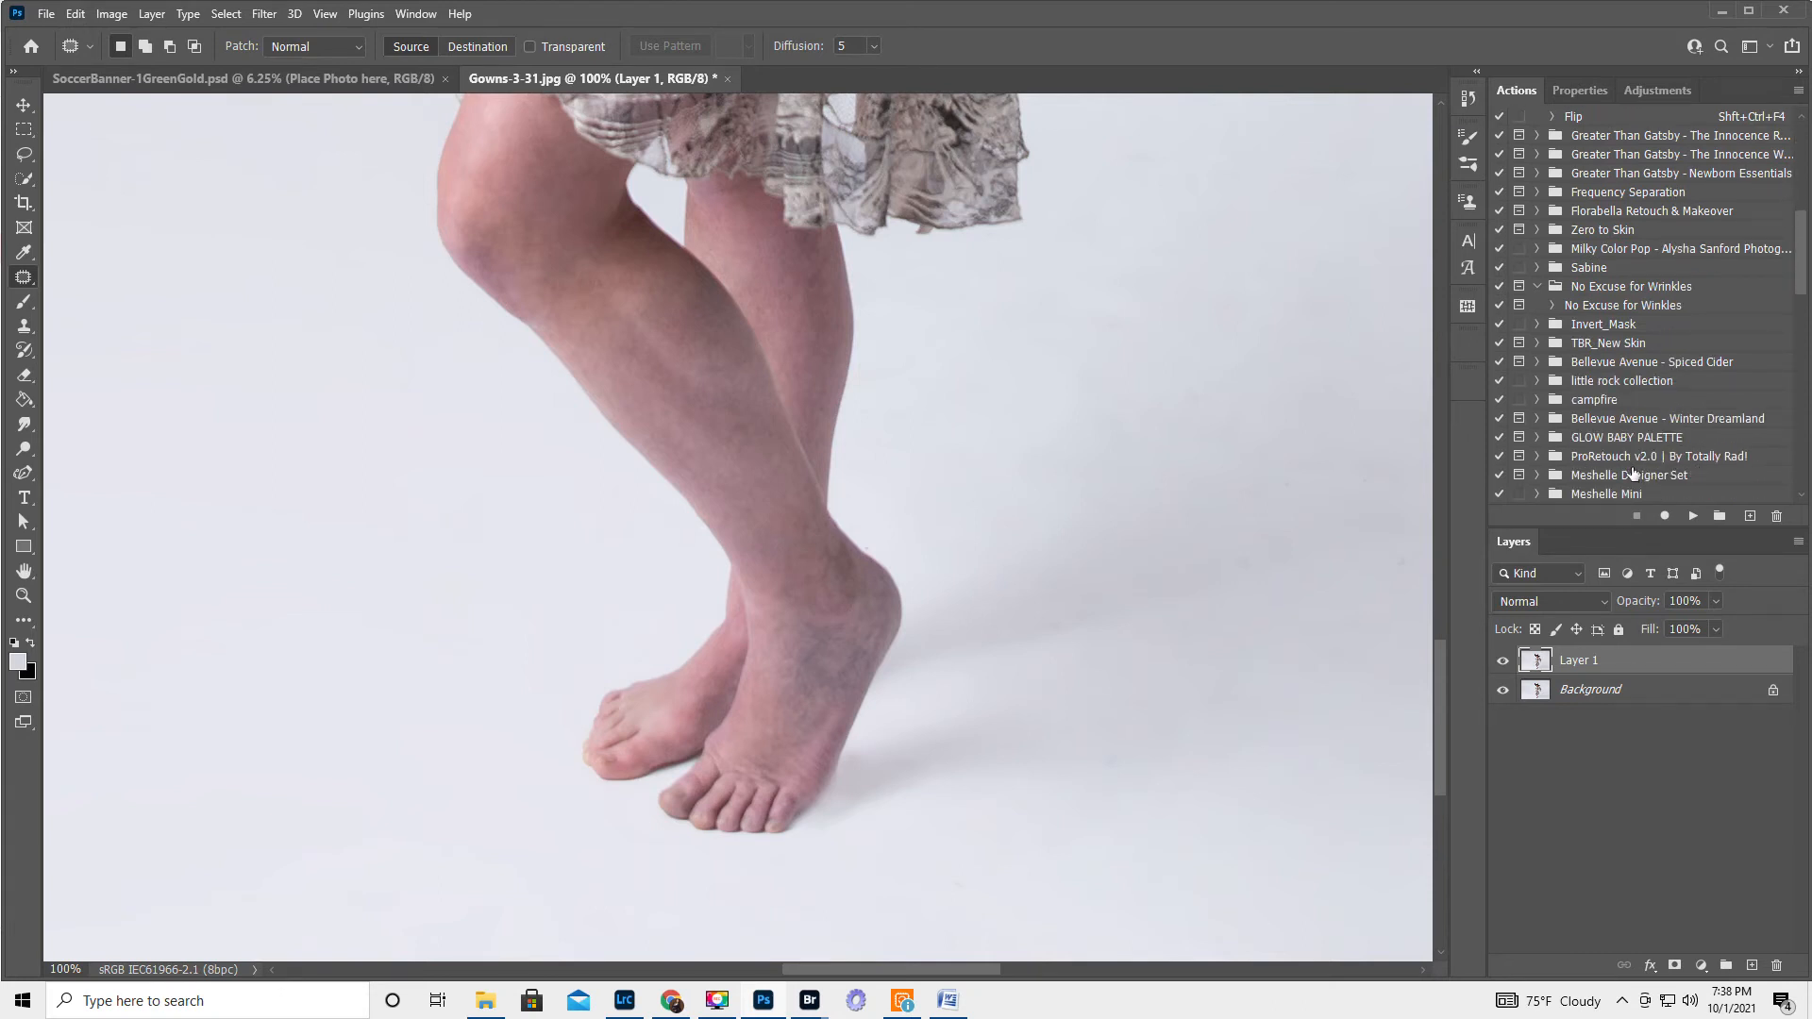
{"action": "left_click", "coordinate": [1536, 459]}
{"action": "scroll", "coordinate": [1572, 435], "scroll_direction": "down", "scroll_amount": 3}
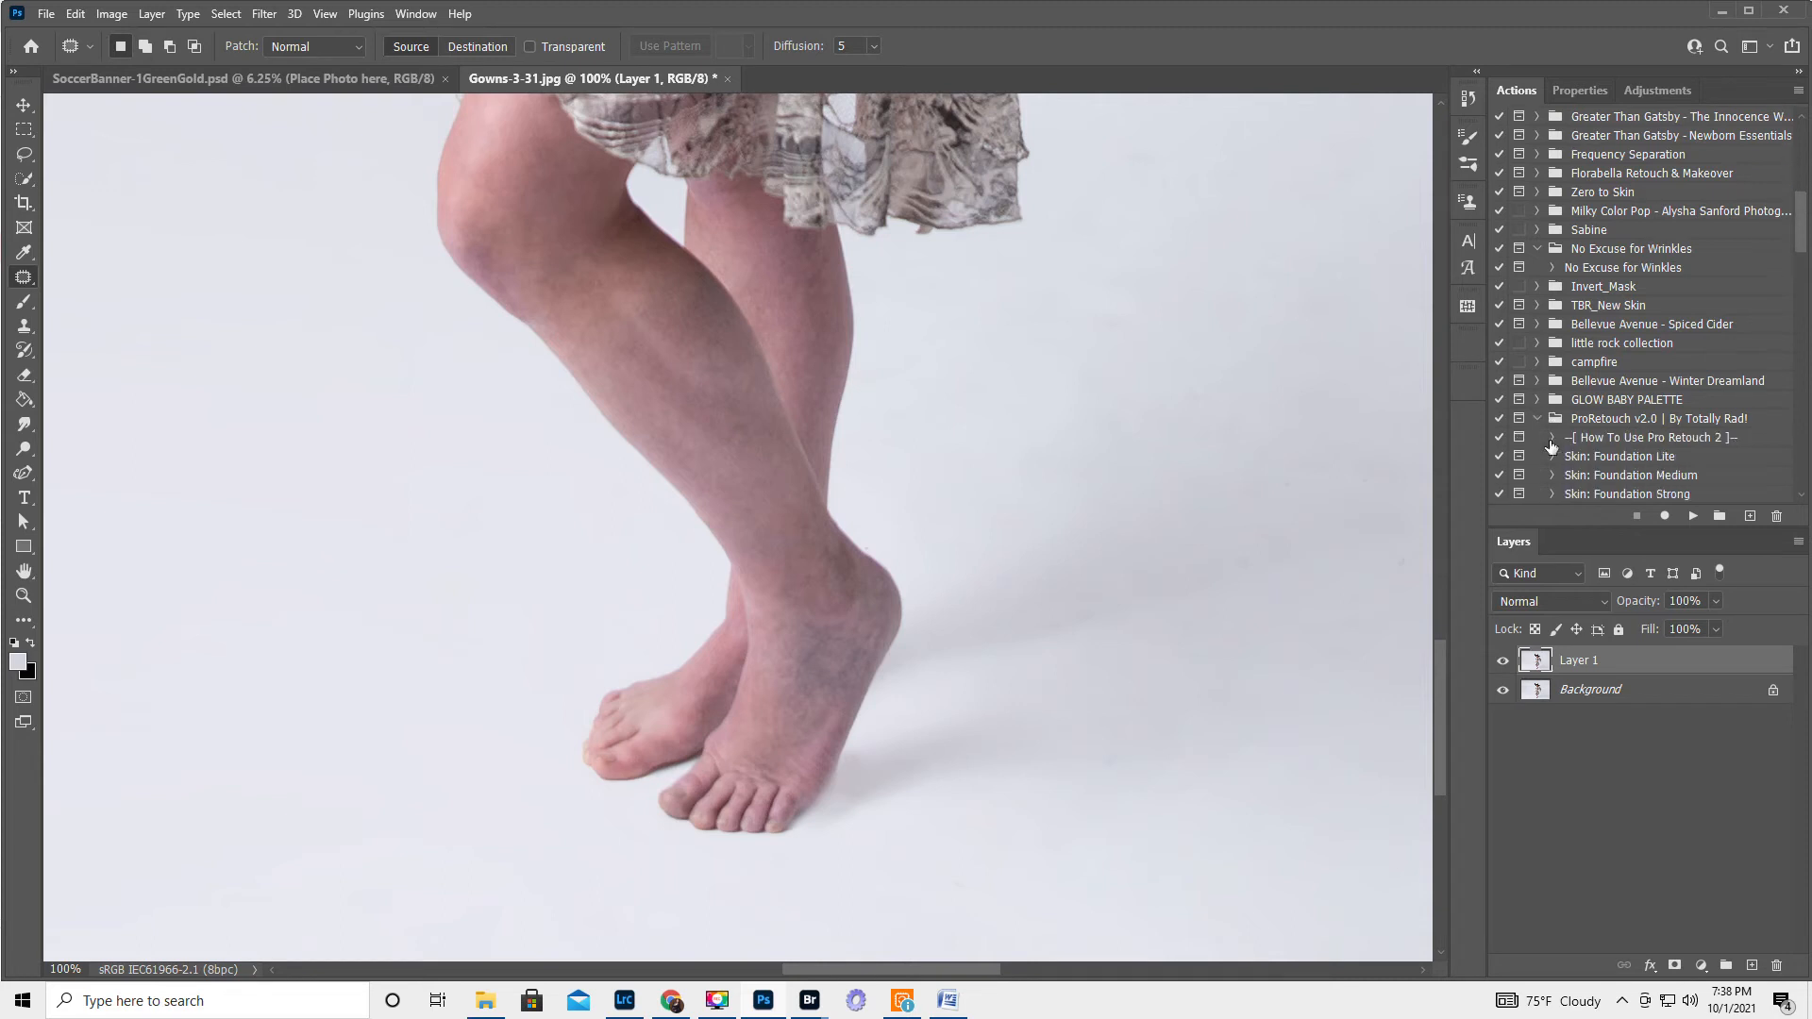
{"action": "scroll", "coordinate": [1598, 415], "scroll_direction": "down", "scroll_amount": 1}
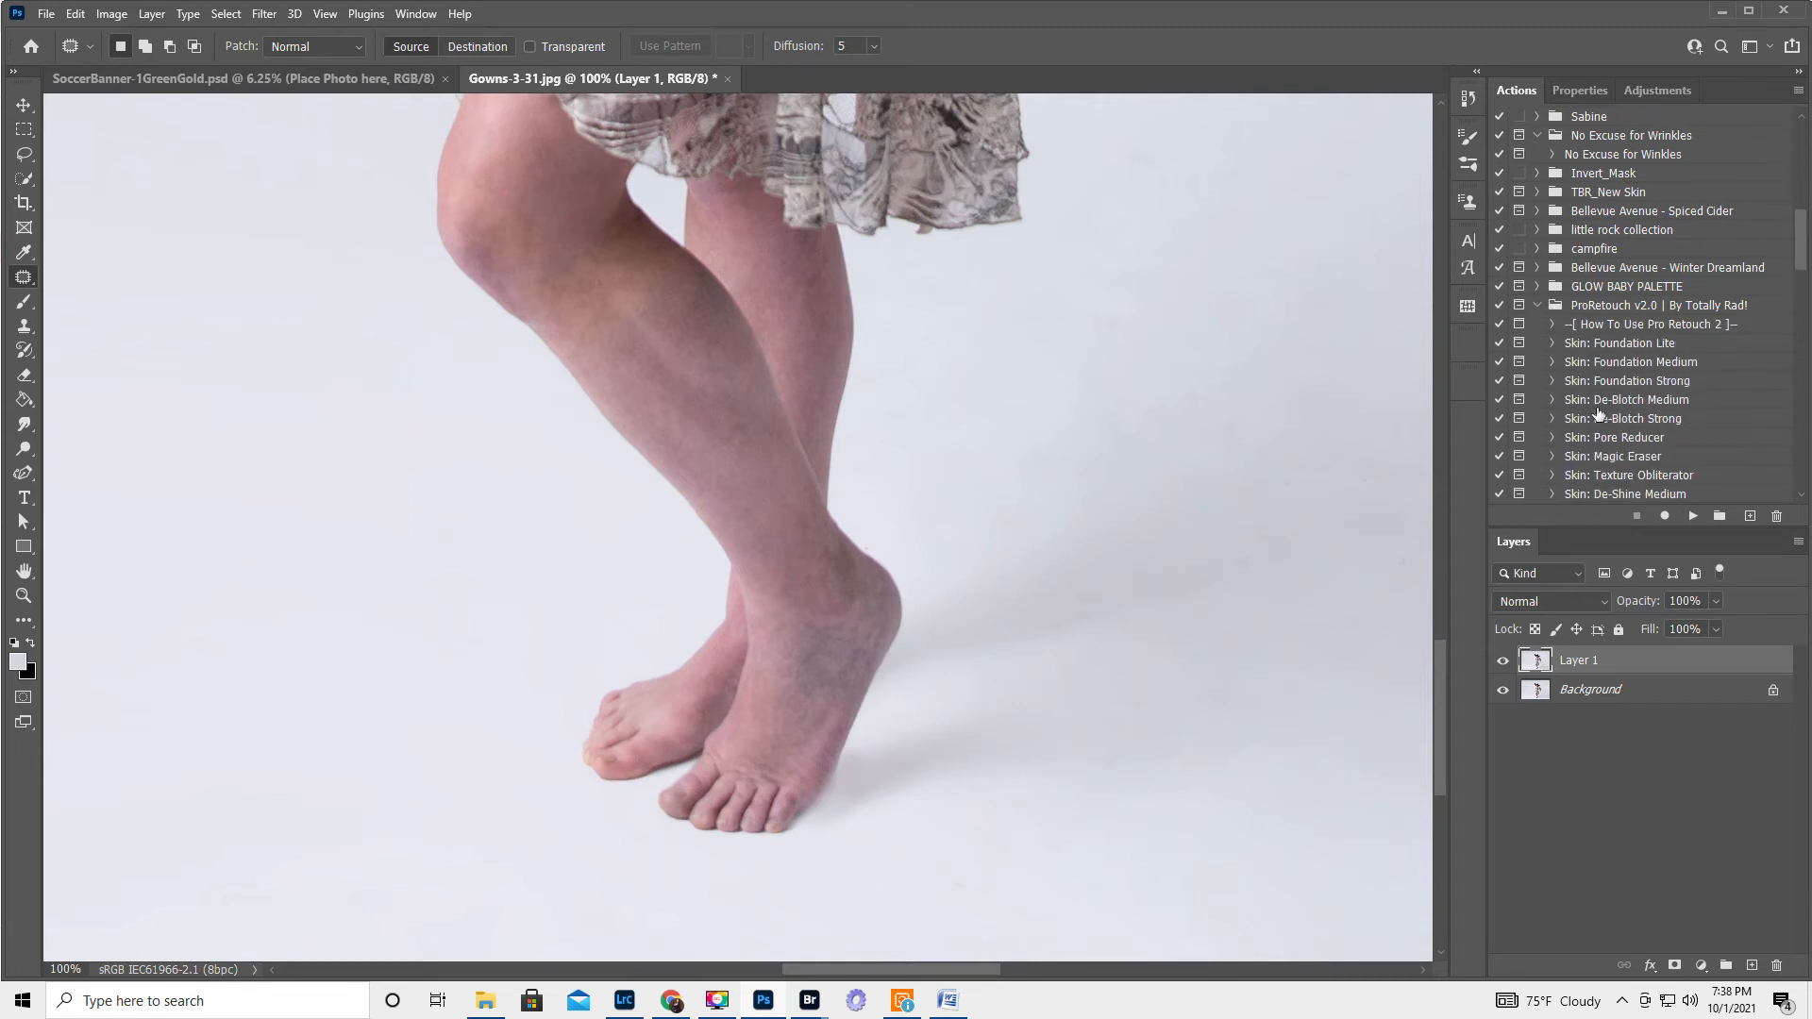
{"action": "scroll", "coordinate": [1598, 415], "scroll_direction": "down", "scroll_amount": 1}
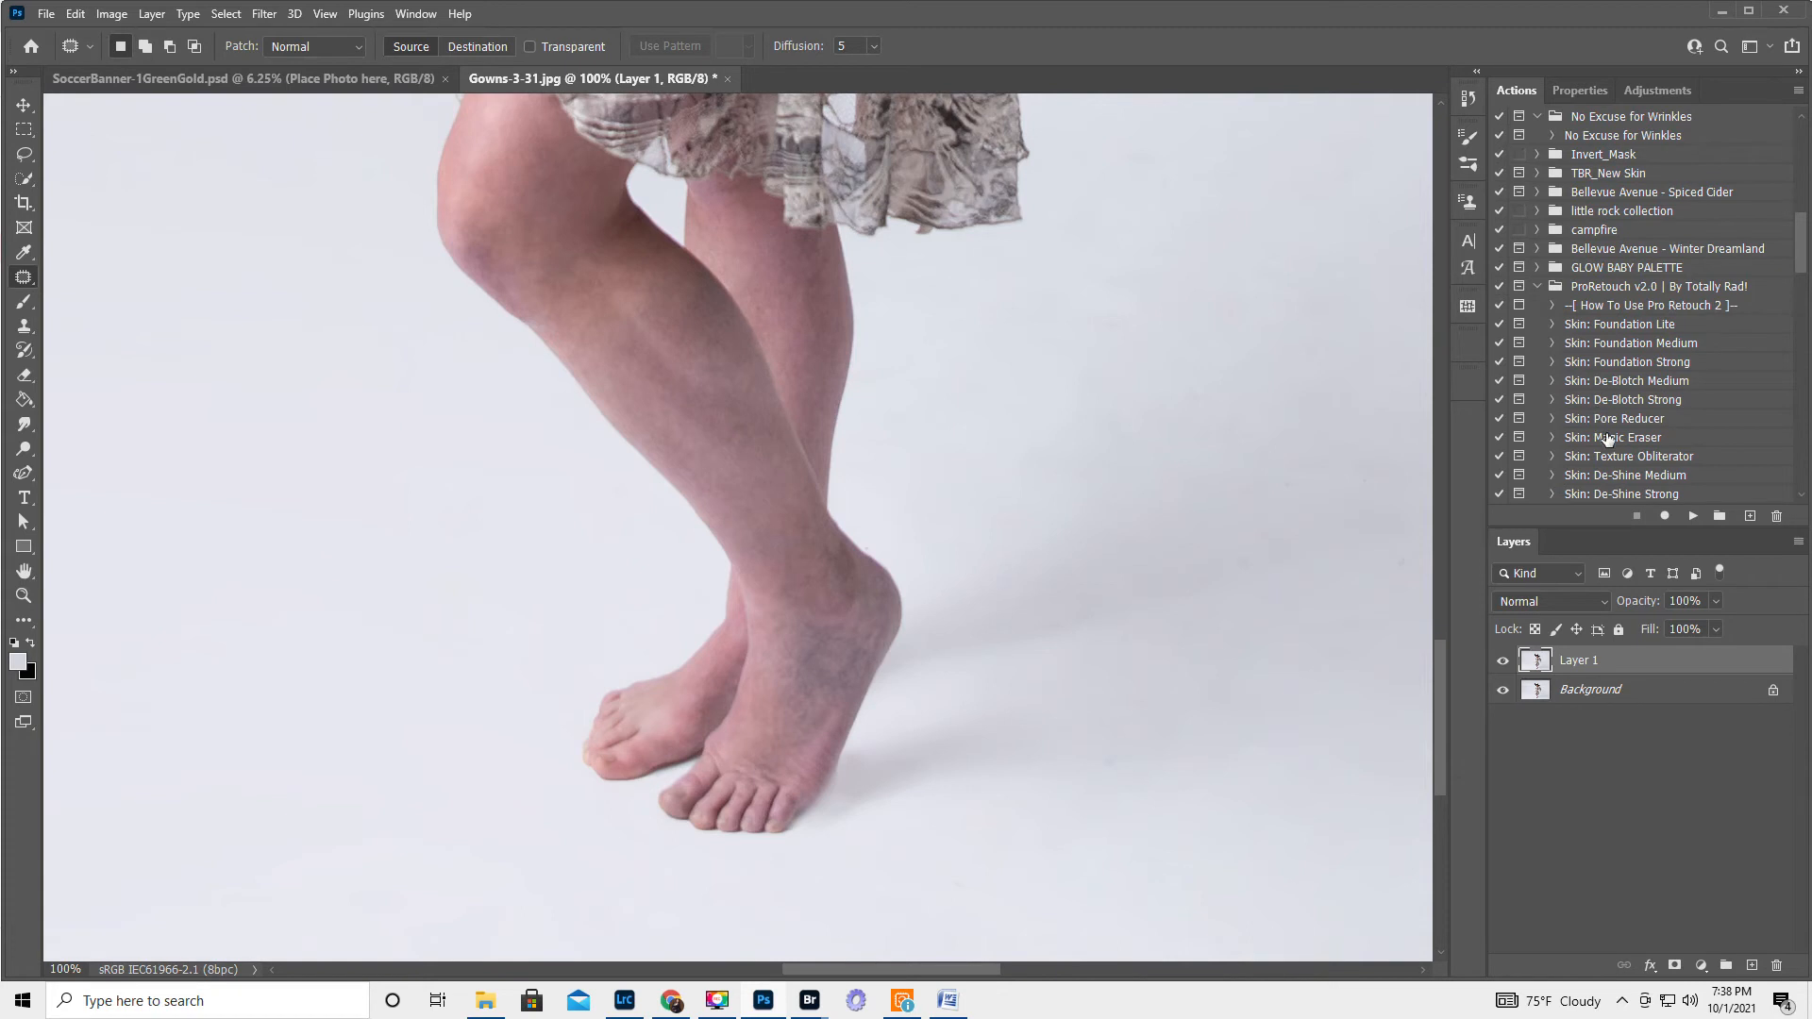
Step: Flatten the image and run the Skin: De-Blotch Medium action on it
{"action": "left_click", "coordinate": [1798, 542]}
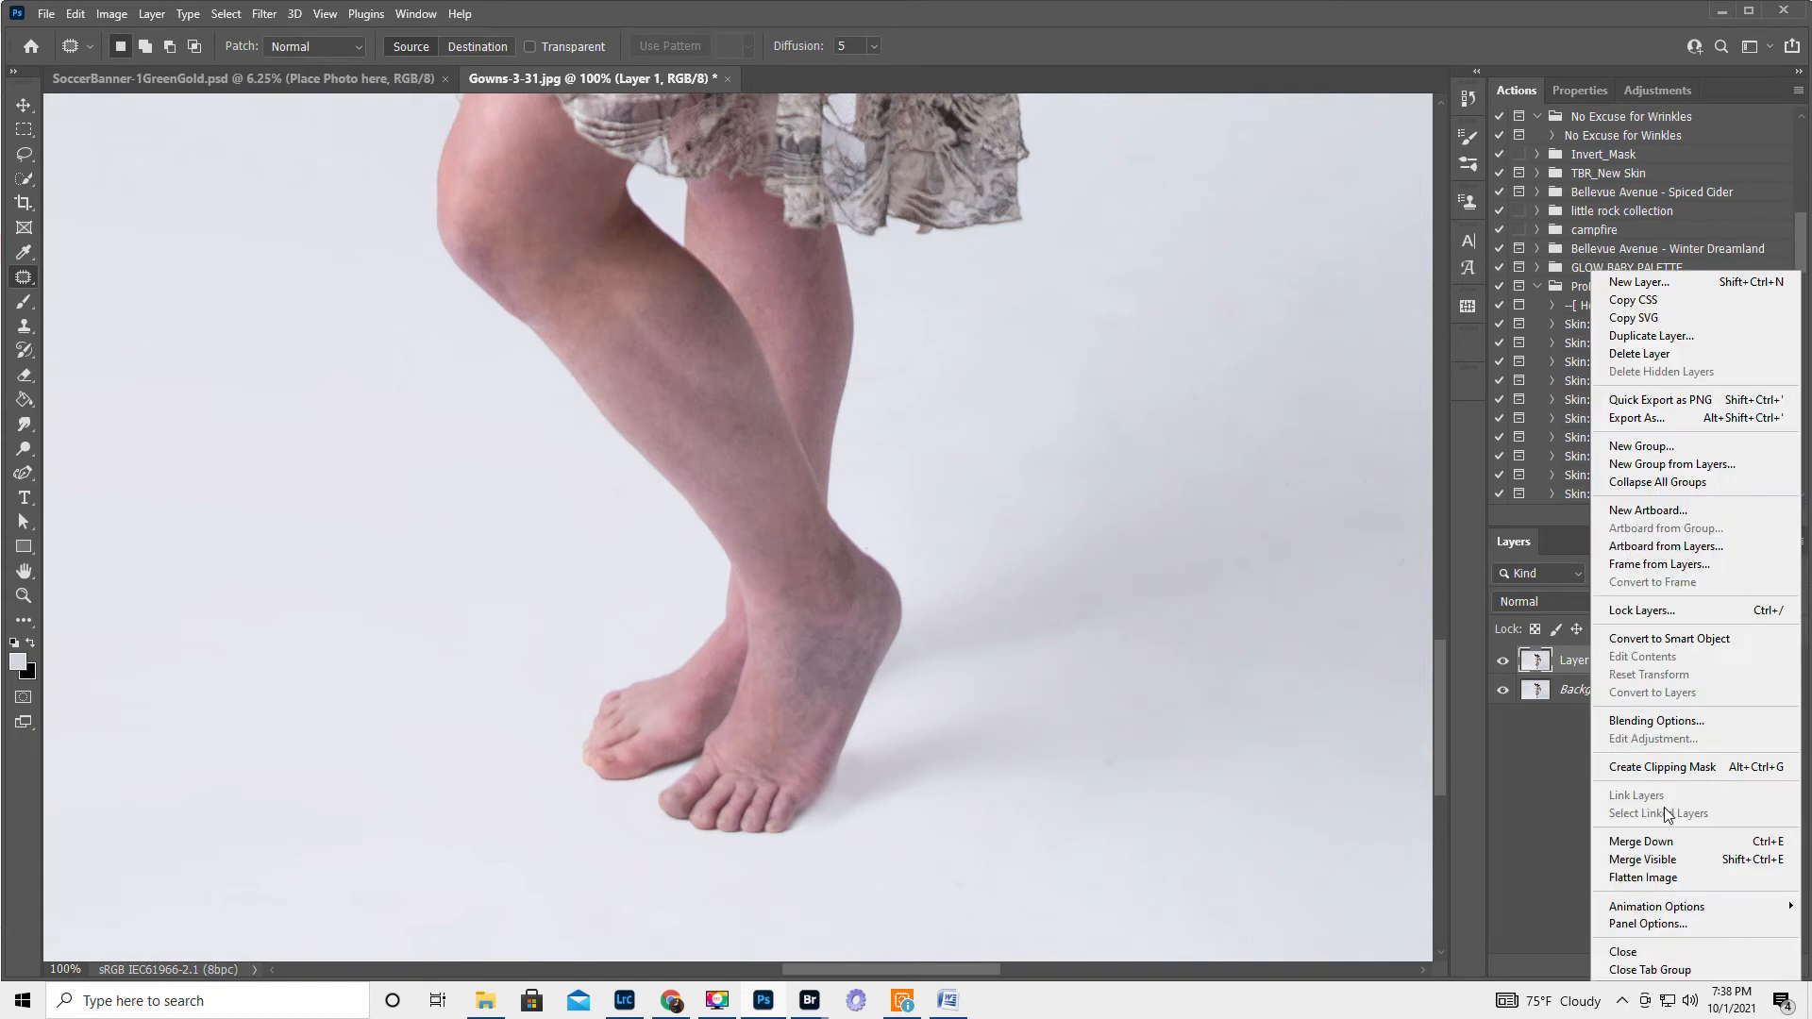
{"action": "left_click", "coordinate": [1649, 879]}
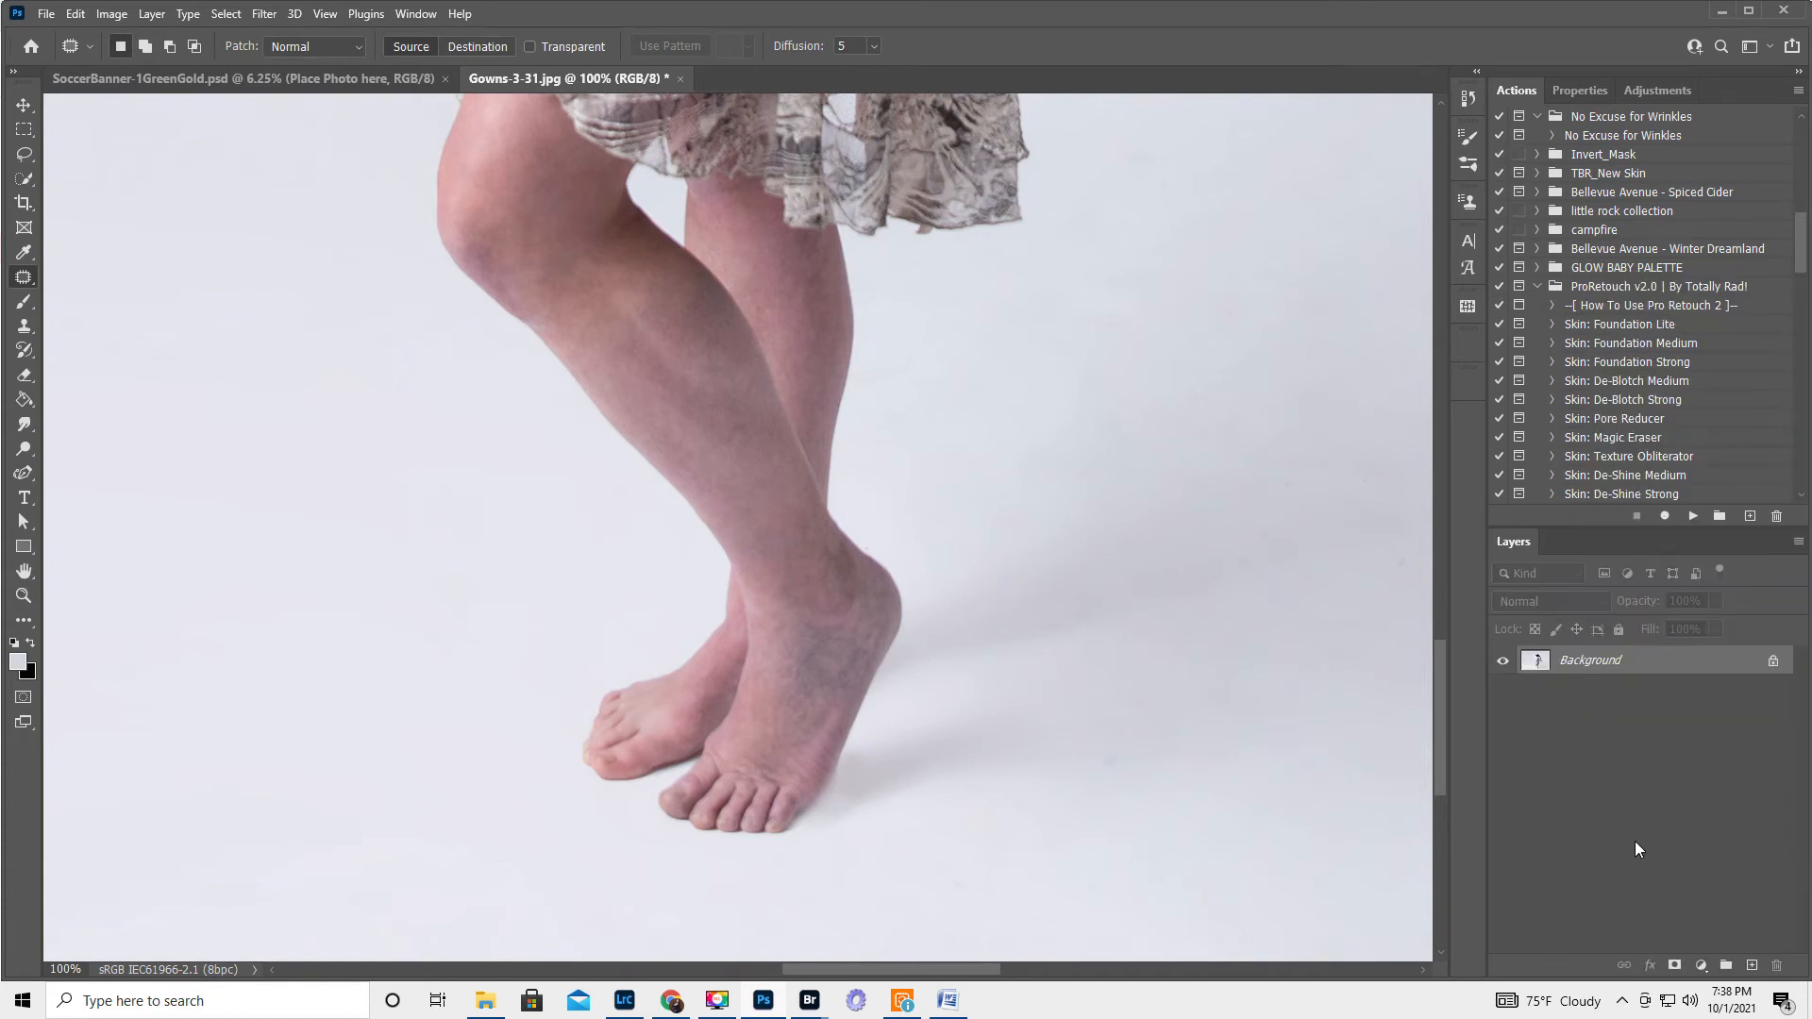
{"action": "left_click", "coordinate": [1631, 384]}
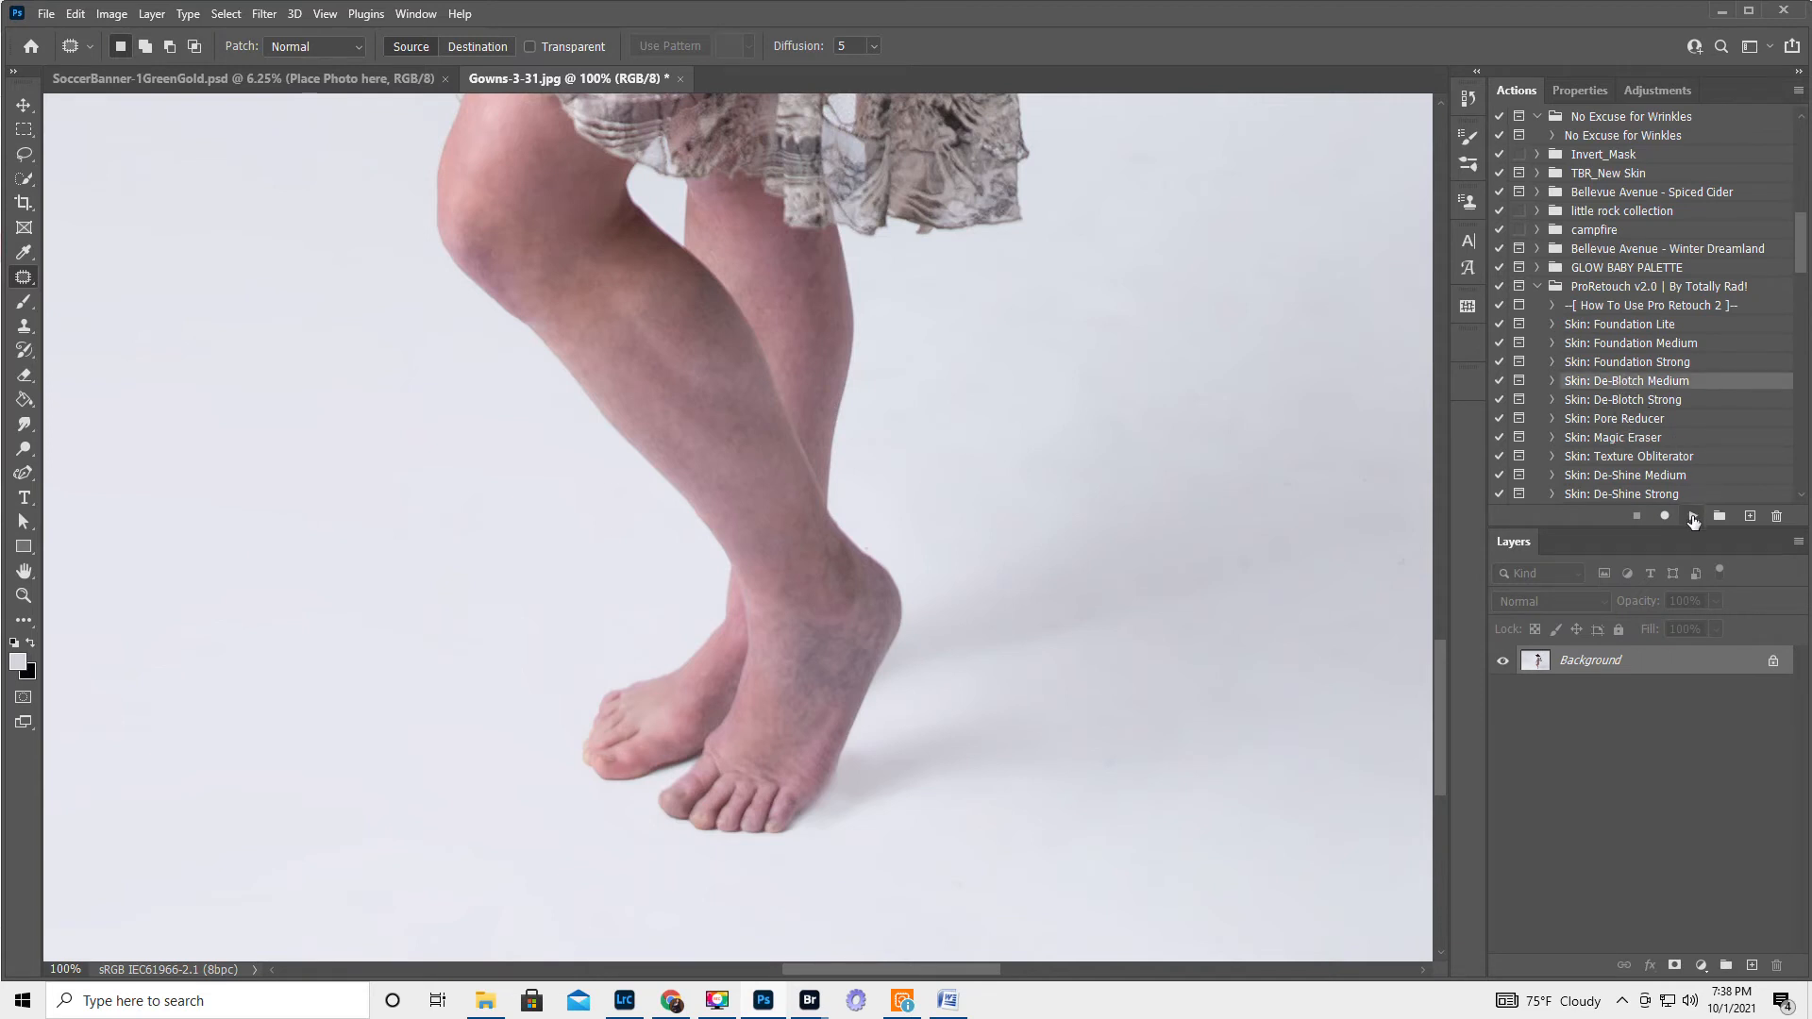
{"action": "left_click", "coordinate": [1692, 516]}
{"action": "left_click", "coordinate": [916, 447]}
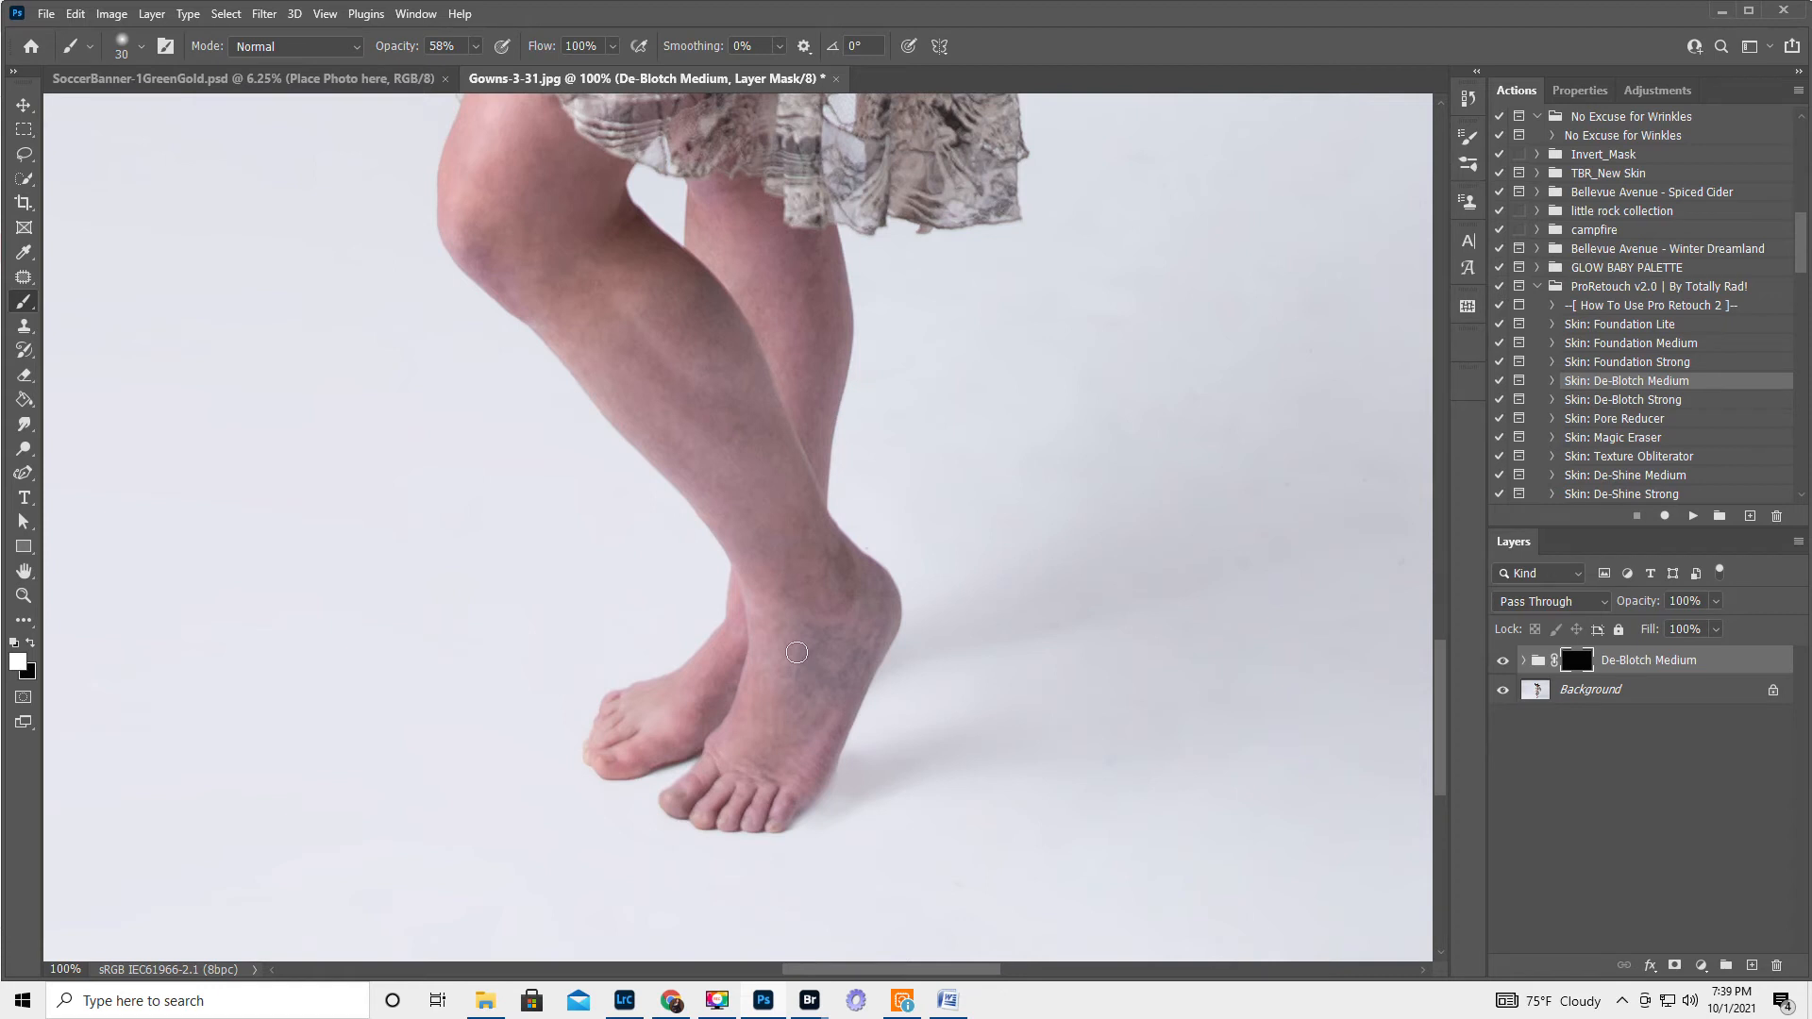
Step: Paint the De-Blotch Medium effect over the legs and feet with the brush at 100% opacity and size 80
{"action": "left_click_drag", "start_coordinate": [397, 47], "coordinate": [553, 65]}
{"action": "key", "text": "bracketright"}
{"action": "key", "text": "bracketright"}
{"action": "key", "text": "bracketright"}
{"action": "key", "text": "bracketright"}
{"action": "key", "text": "bracketright"}
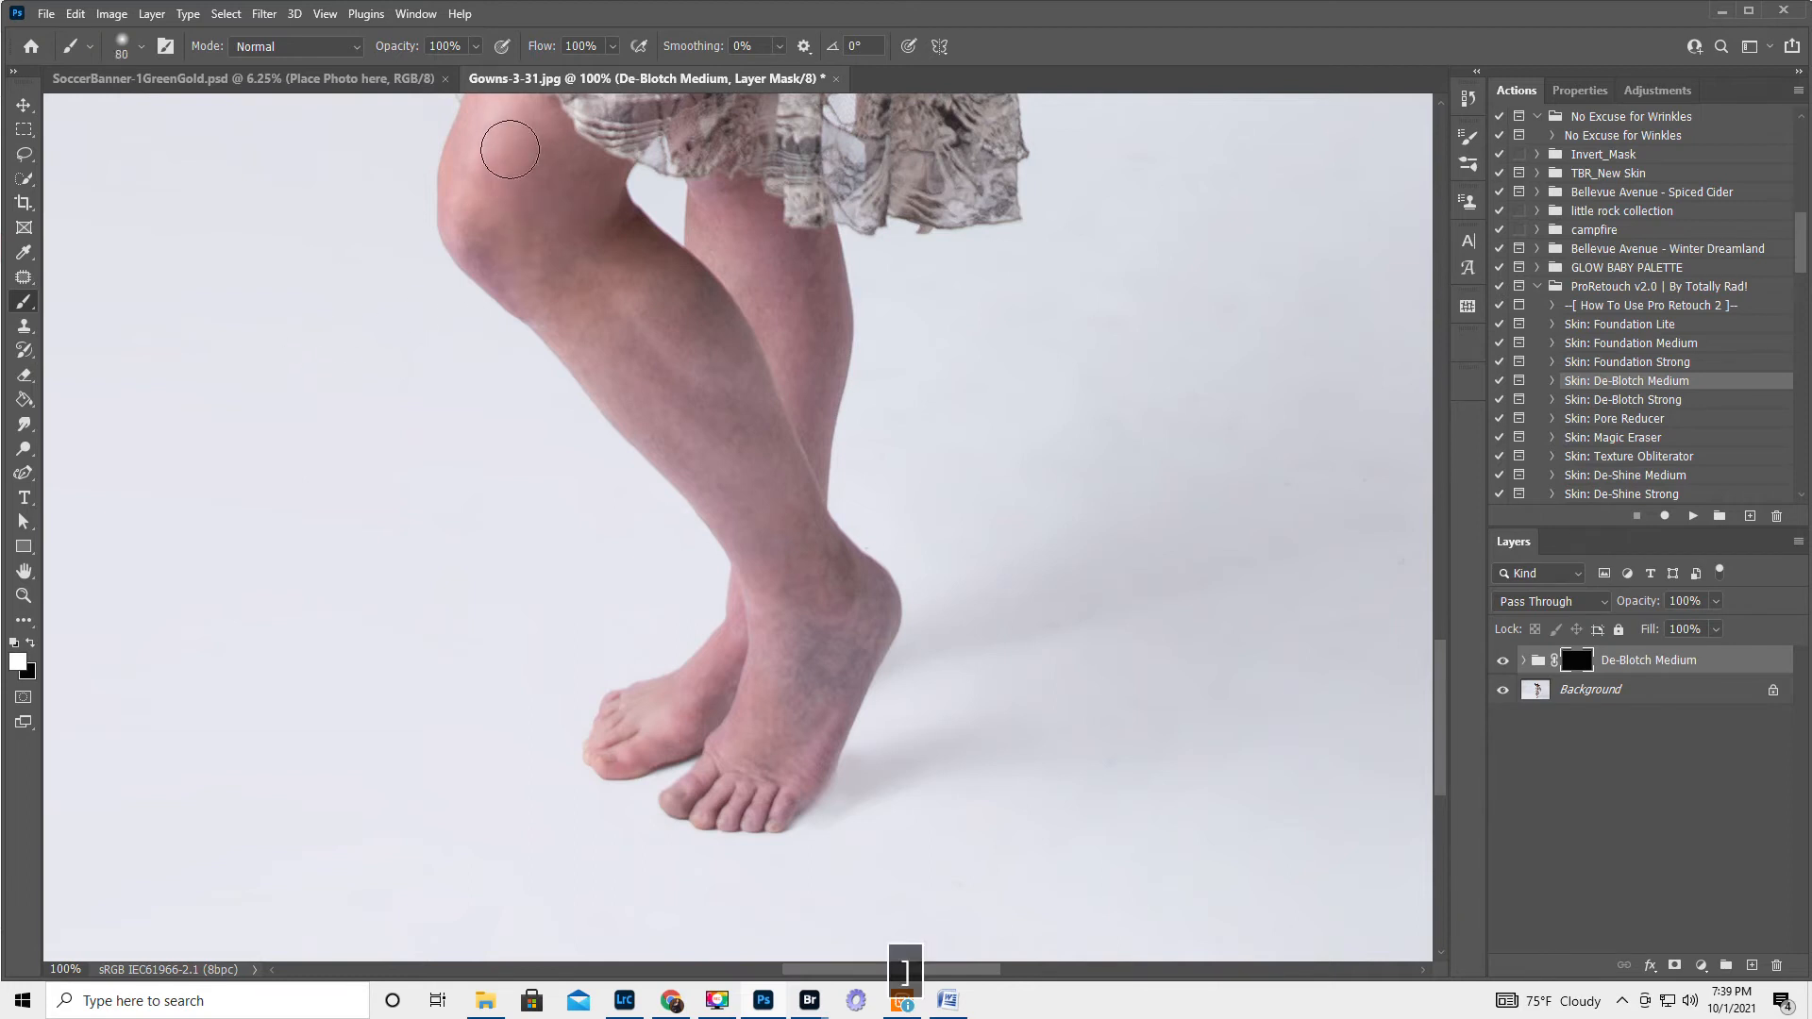
{"action": "mouse_move", "coordinate": [573, 179]}
{"action": "left_mouse_down"}
{"action": "mouse_move", "coordinate": [523, 144]}
{"action": "mouse_move", "coordinate": [505, 229]}
{"action": "mouse_move", "coordinate": [484, 231]}
{"action": "mouse_move", "coordinate": [670, 415]}
{"action": "mouse_move", "coordinate": [612, 356]}
{"action": "mouse_move", "coordinate": [756, 441]}
{"action": "mouse_move", "coordinate": [663, 324]}
{"action": "mouse_move", "coordinate": [723, 376]}
{"action": "mouse_move", "coordinate": [678, 305]}
{"action": "mouse_move", "coordinate": [585, 254]}
{"action": "mouse_move", "coordinate": [676, 355]}
{"action": "mouse_move", "coordinate": [772, 540]}
{"action": "mouse_move", "coordinate": [711, 380]}
{"action": "mouse_move", "coordinate": [767, 494]}
{"action": "mouse_move", "coordinate": [867, 598]}
{"action": "mouse_move", "coordinate": [834, 666]}
{"action": "mouse_move", "coordinate": [779, 593]}
{"action": "mouse_move", "coordinate": [790, 684]}
{"action": "mouse_move", "coordinate": [757, 738]}
{"action": "mouse_move", "coordinate": [803, 740]}
{"action": "mouse_move", "coordinate": [831, 599]}
{"action": "left_mouse_up"}
{"action": "key", "text": "Escape"}
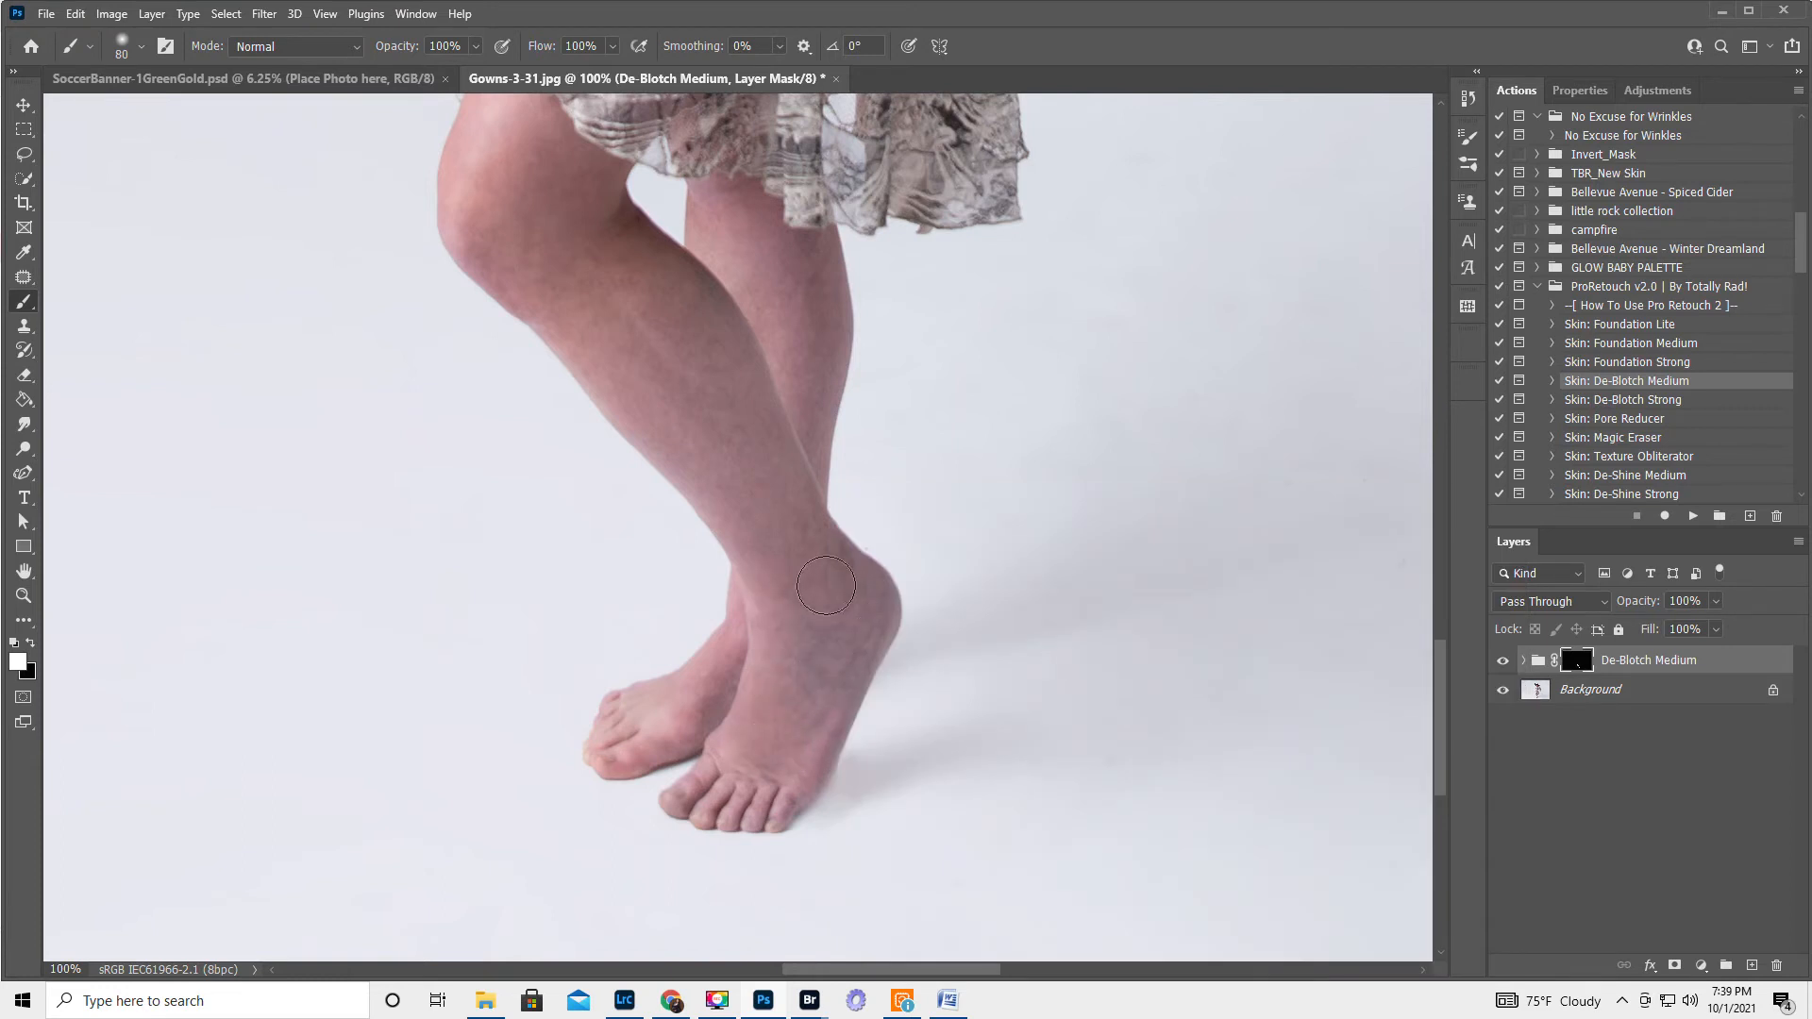
{"action": "mouse_move", "coordinate": [699, 694]}
{"action": "left_mouse_down"}
{"action": "mouse_move", "coordinate": [665, 707]}
{"action": "mouse_move", "coordinate": [706, 689]}
{"action": "mouse_move", "coordinate": [728, 648]}
{"action": "mouse_move", "coordinate": [814, 395]}
{"action": "mouse_move", "coordinate": [796, 275]}
{"action": "mouse_move", "coordinate": [723, 219]}
{"action": "mouse_move", "coordinate": [809, 393]}
{"action": "left_mouse_up"}
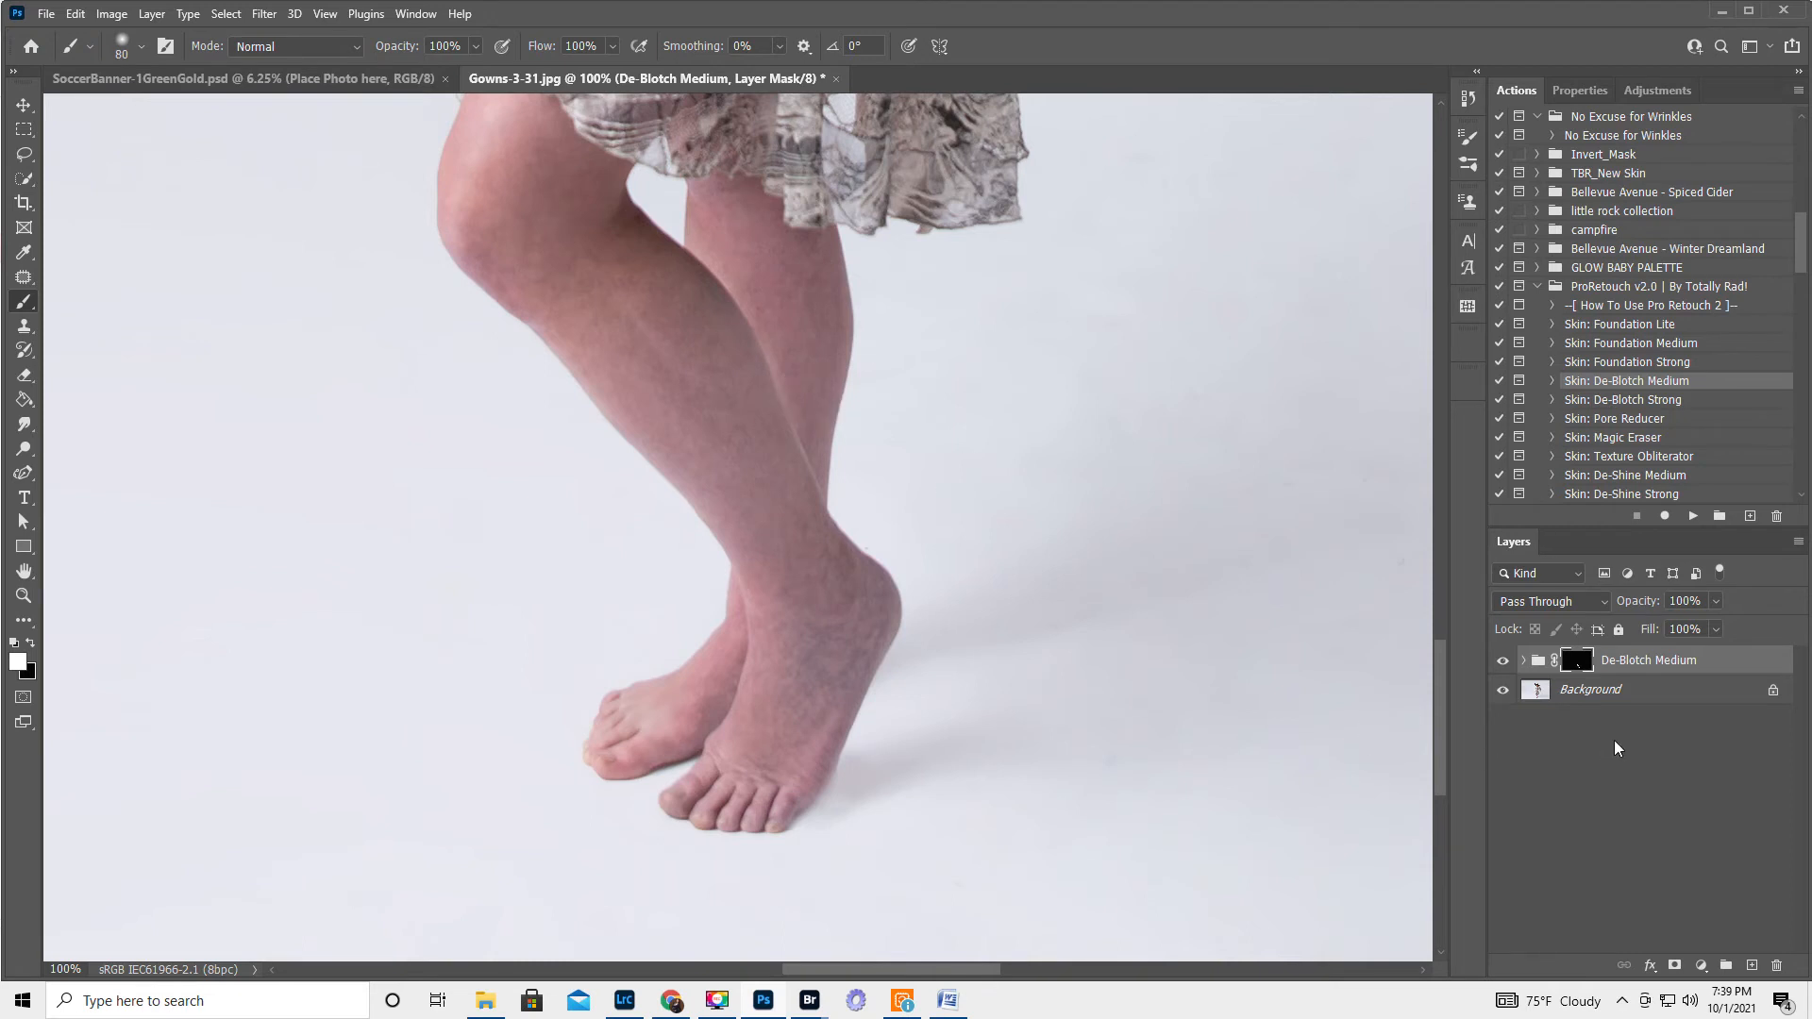
Step: Compare the photo with and without De-Blotch Medium, reduce the group's opacity to 34% and flatten the image
{"action": "left_click", "coordinate": [1503, 662]}
{"action": "left_click", "coordinate": [1502, 661]}
{"action": "left_click", "coordinate": [1502, 662]}
{"action": "left_click", "coordinate": [1502, 661]}
{"action": "left_click_drag", "start_coordinate": [1642, 604], "coordinate": [1587, 617]}
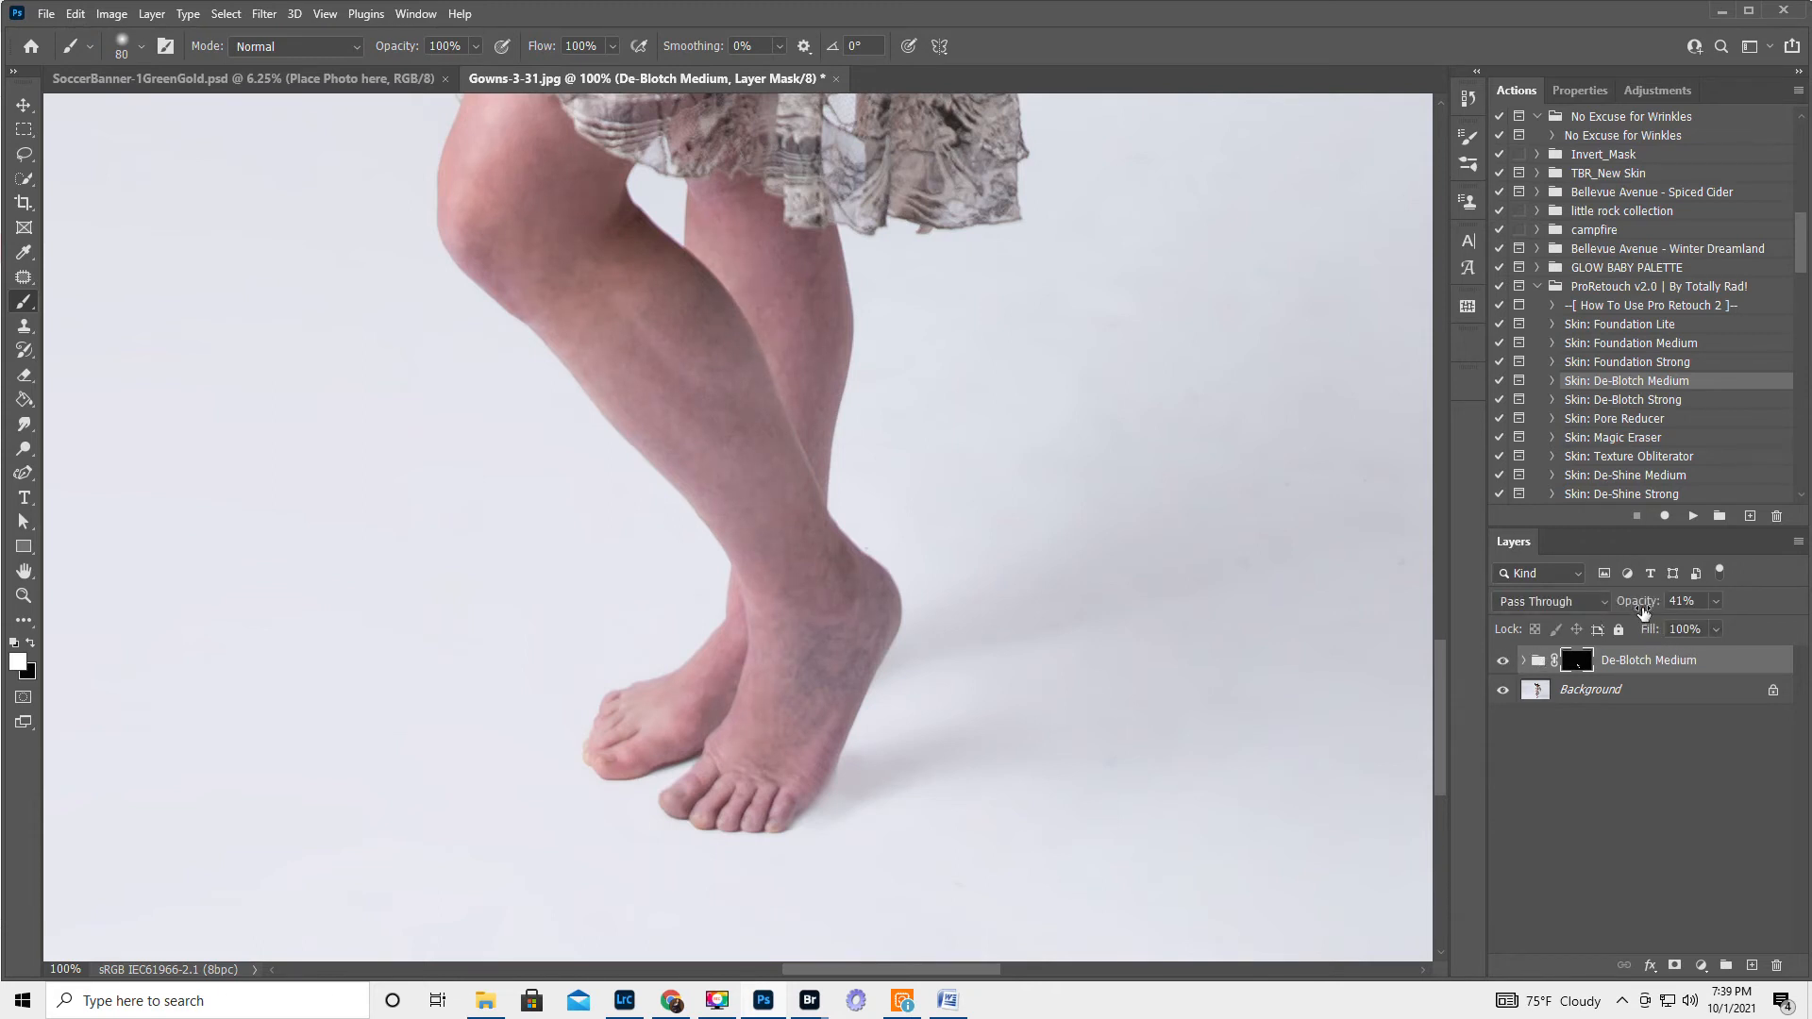
{"action": "left_click_drag", "start_coordinate": [1637, 606], "coordinate": [1631, 609]}
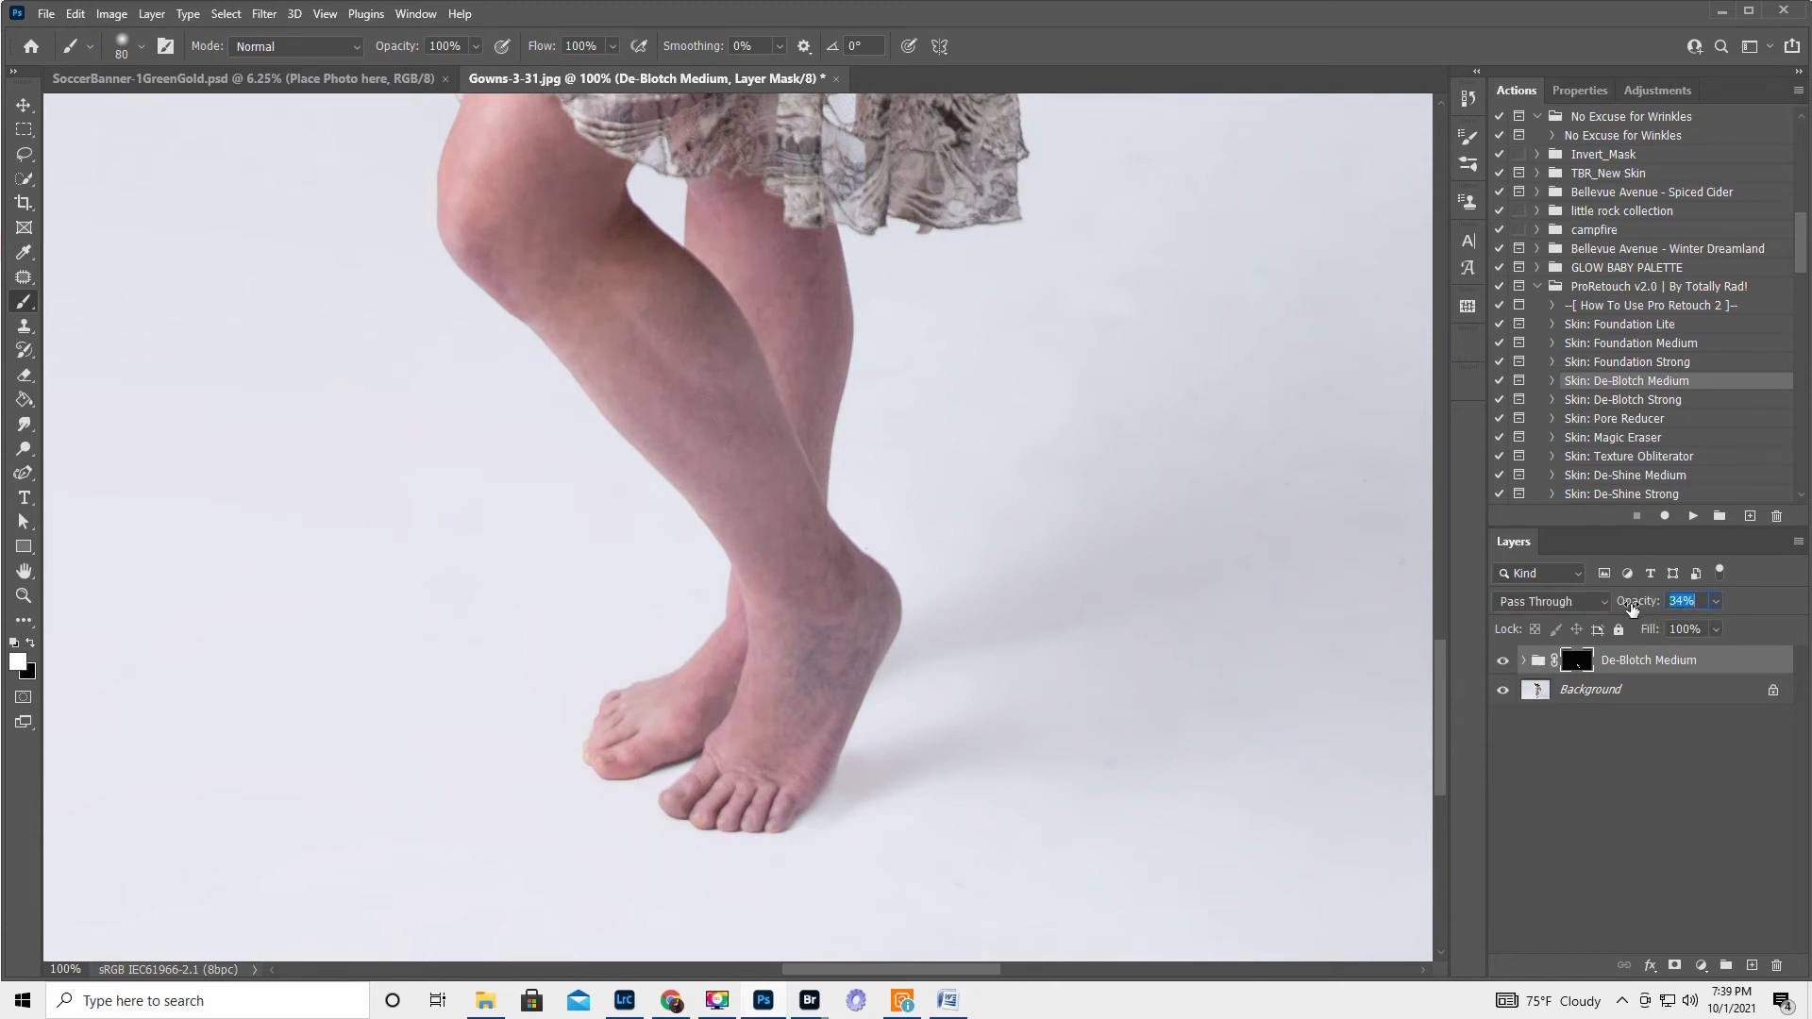
{"action": "left_click", "coordinate": [1797, 541]}
{"action": "left_click", "coordinate": [1657, 860]}
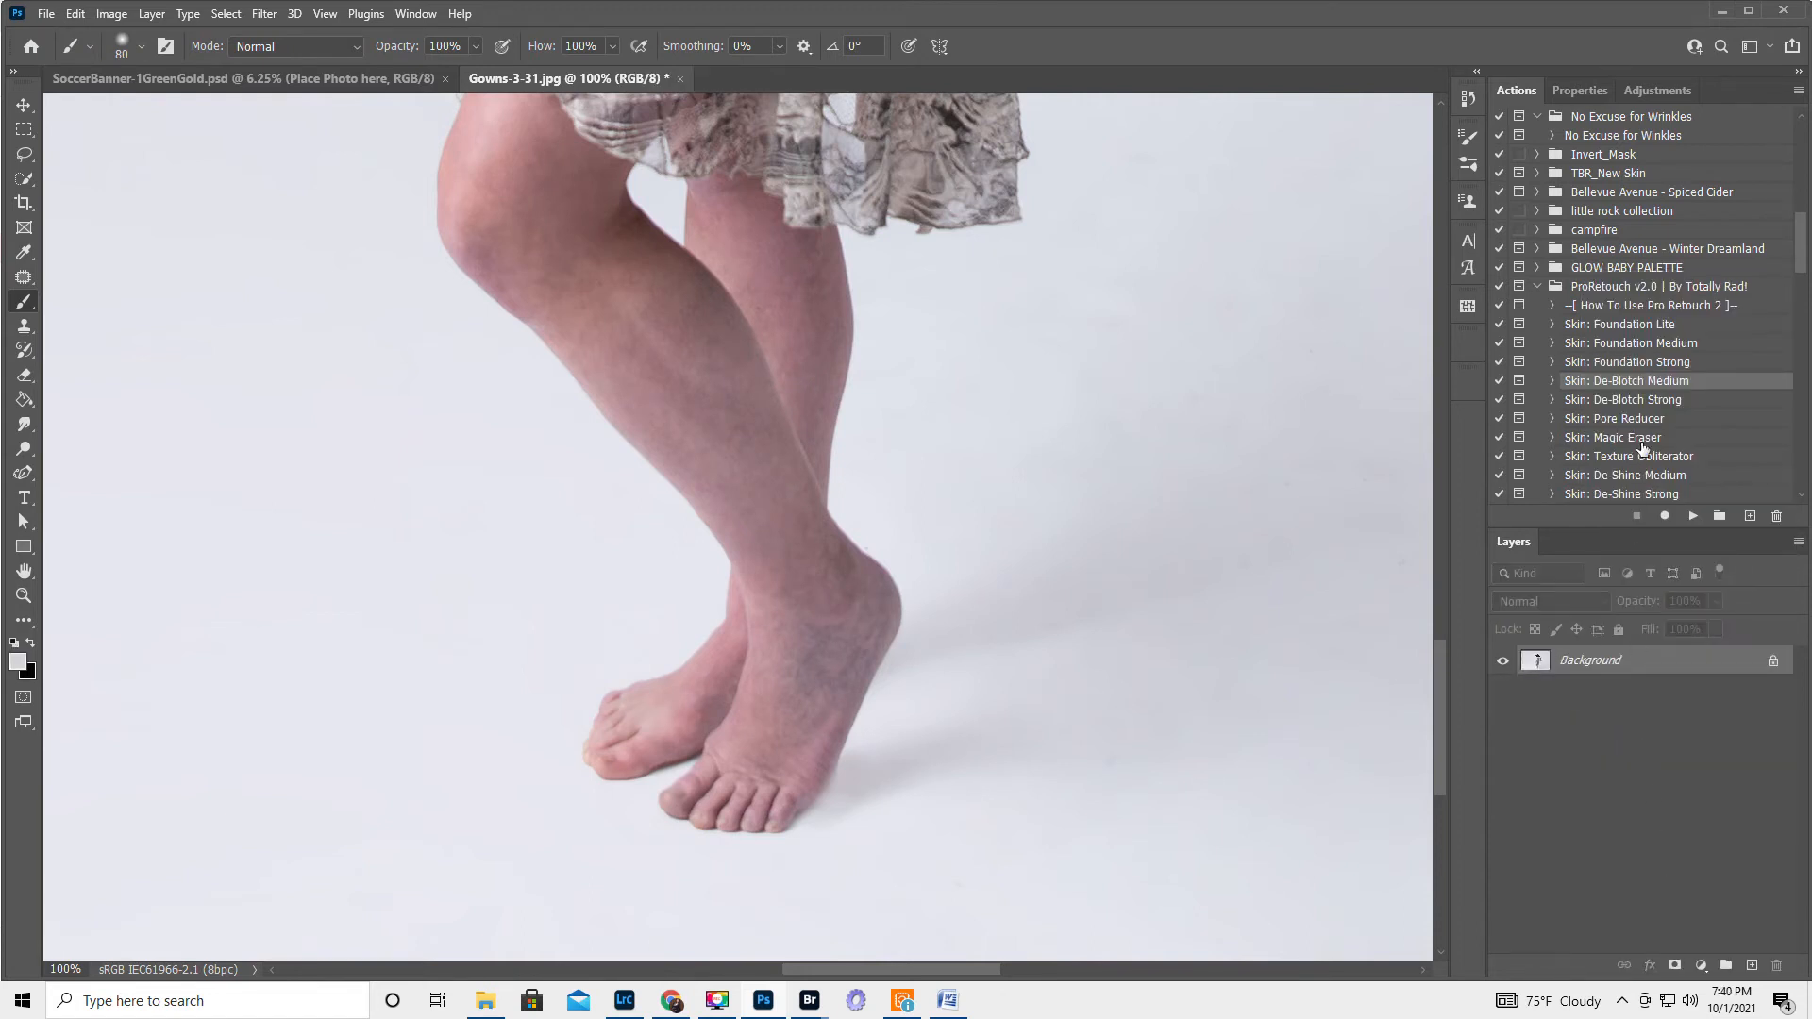
Step: Run the Skin: Foundation Medium action and paint its effect over the front leg and foot
{"action": "left_click", "coordinate": [1638, 325]}
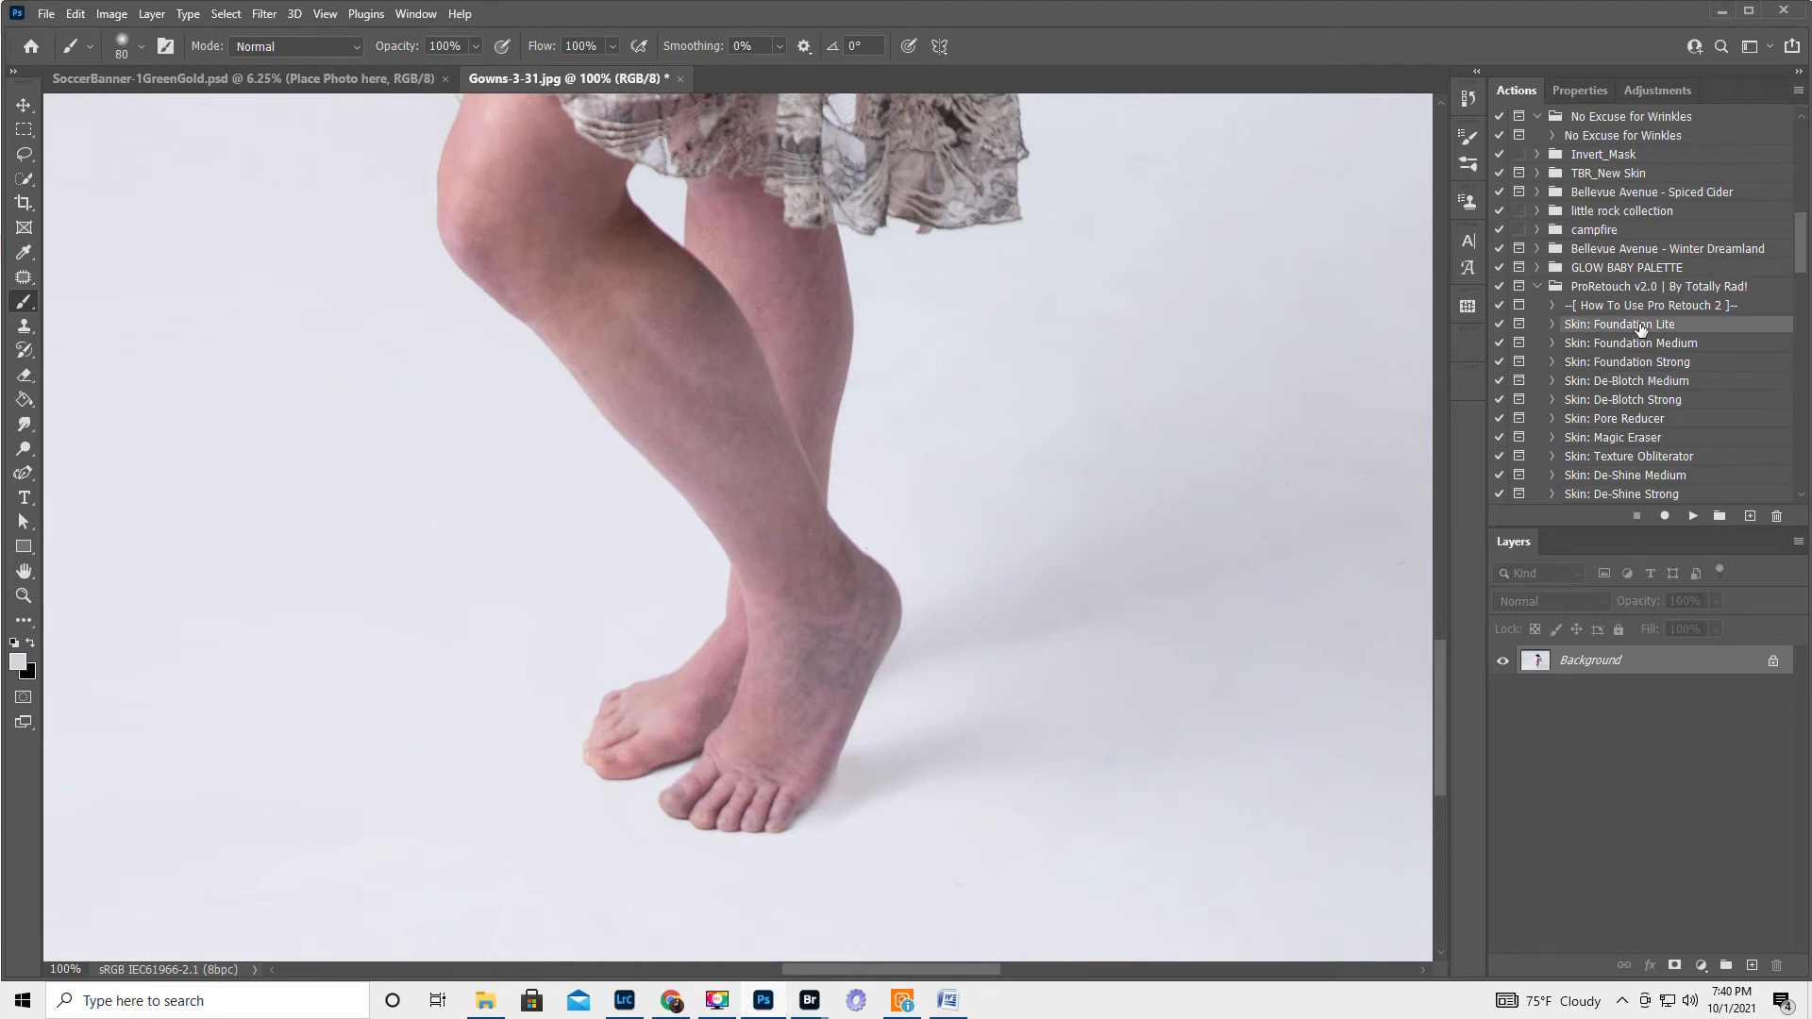
{"action": "left_click", "coordinate": [1646, 345]}
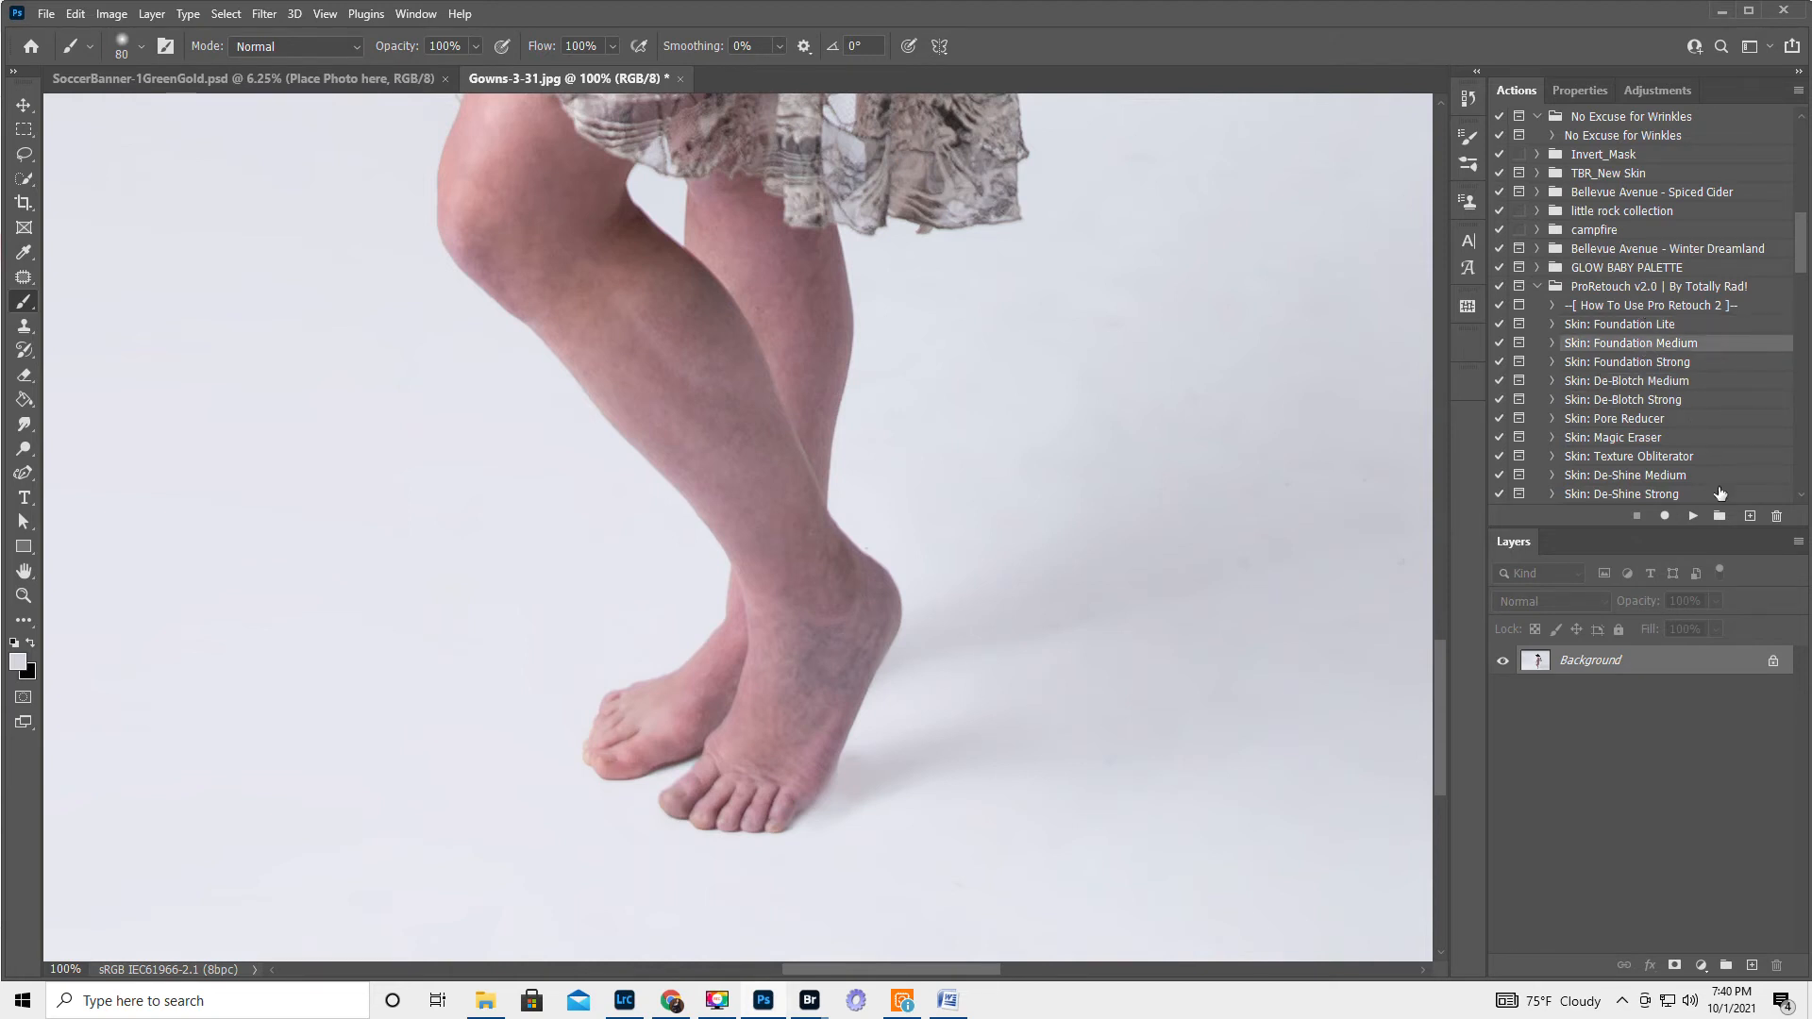
{"action": "left_click", "coordinate": [1691, 517]}
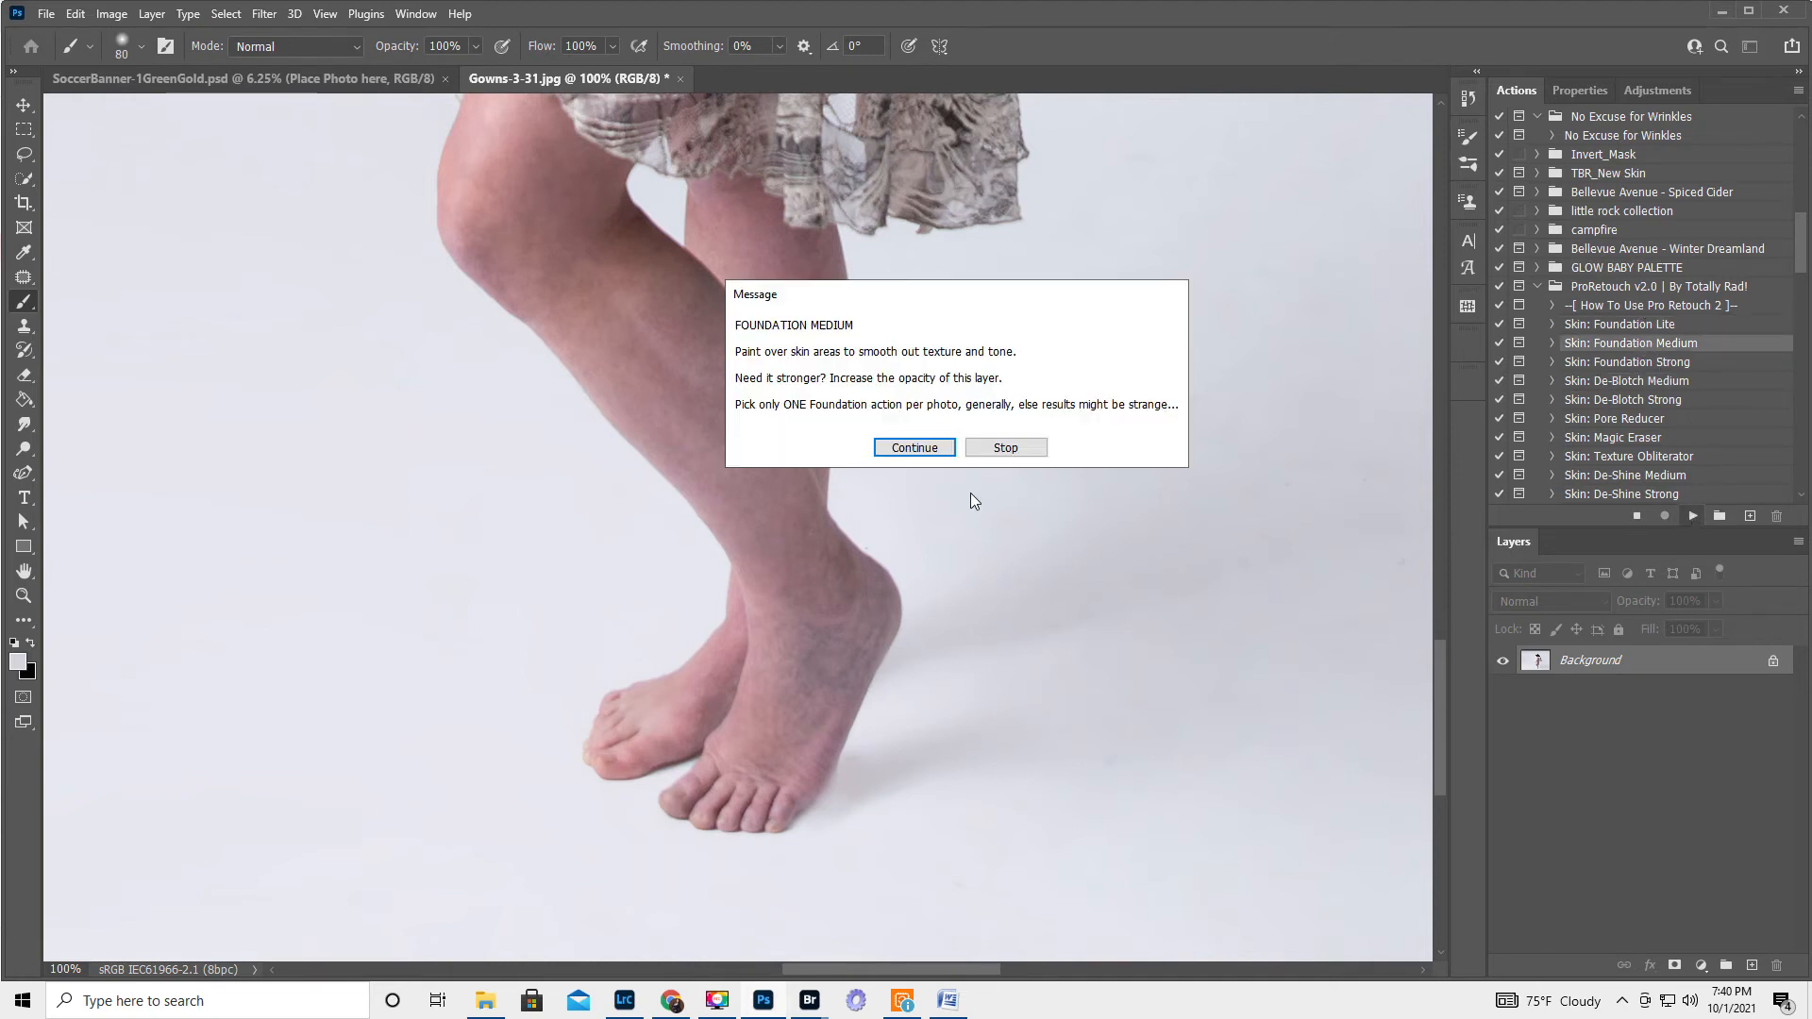
{"action": "left_click", "coordinate": [930, 449]}
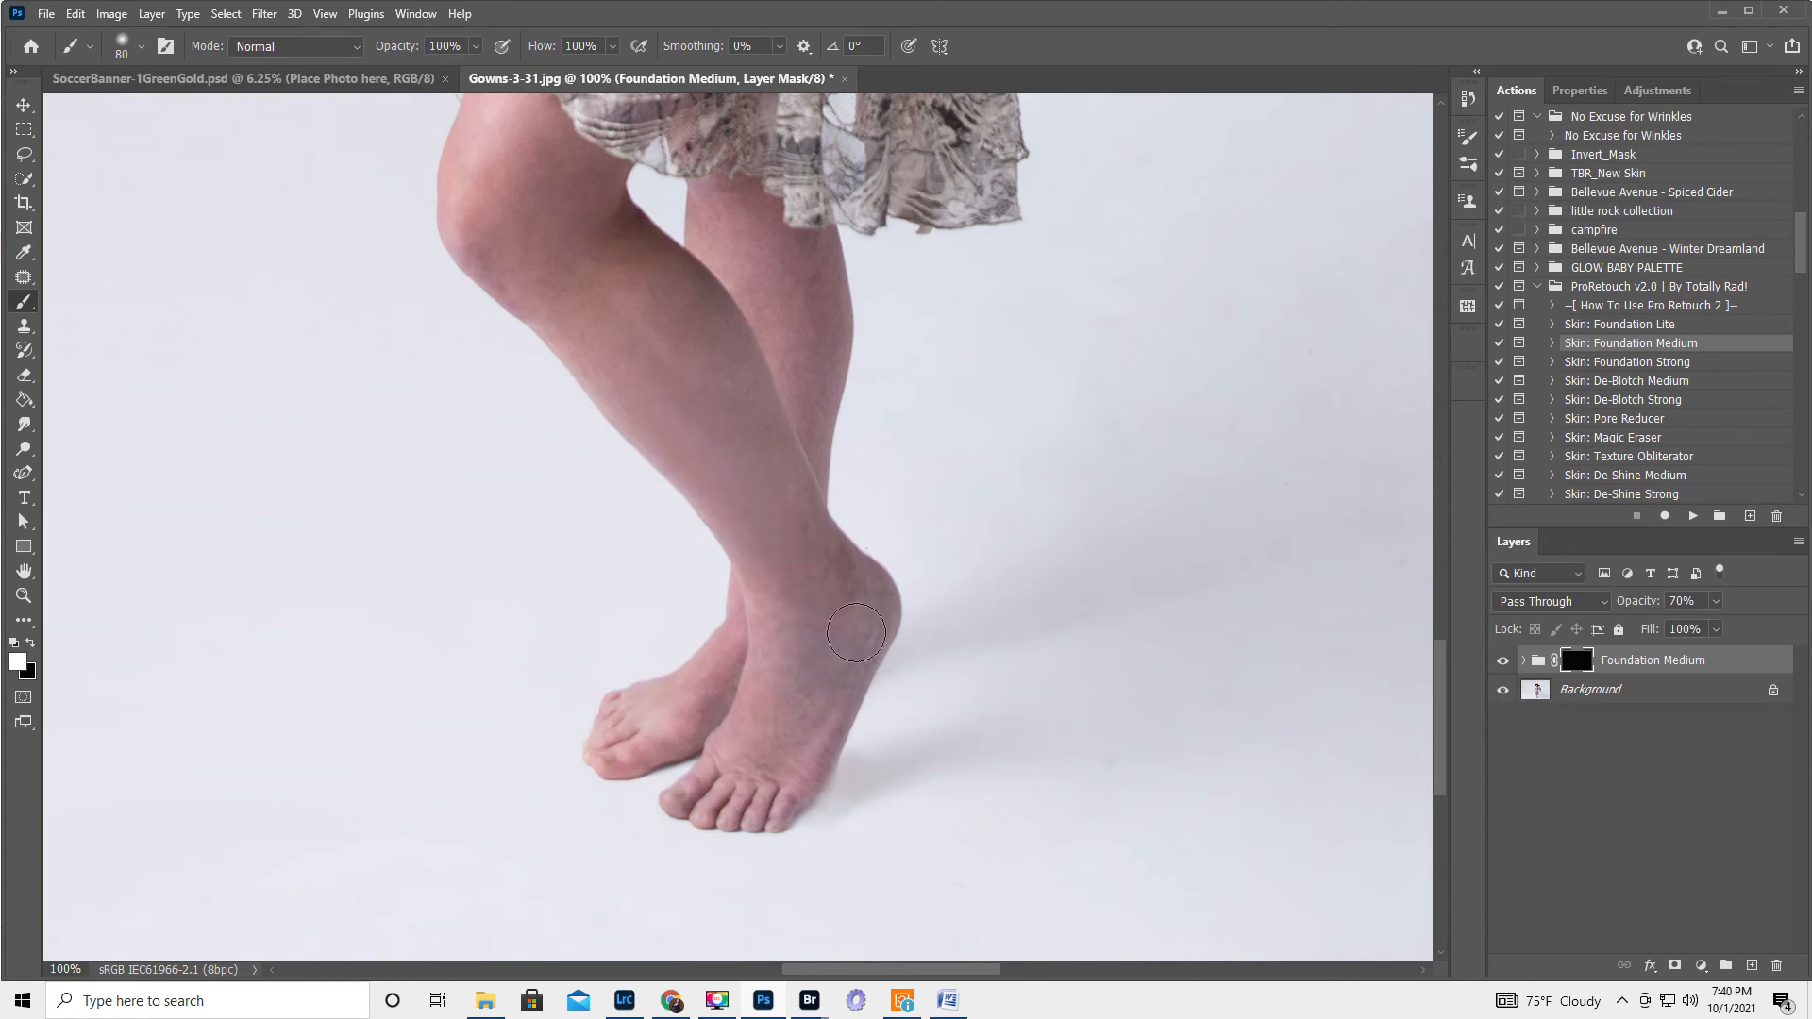
{"action": "mouse_move", "coordinate": [766, 752]}
{"action": "left_mouse_down"}
{"action": "mouse_move", "coordinate": [827, 749]}
{"action": "mouse_move", "coordinate": [817, 709]}
{"action": "mouse_move", "coordinate": [744, 737]}
{"action": "mouse_move", "coordinate": [742, 708]}
{"action": "mouse_move", "coordinate": [708, 710]}
{"action": "mouse_move", "coordinate": [747, 702]}
{"action": "left_mouse_up"}
Step: Compare the skin with and without Foundation Medium, inspect the group's layers, and delete the whole group
{"action": "left_click", "coordinate": [1503, 661]}
{"action": "left_click", "coordinate": [1504, 662]}
{"action": "left_click", "coordinate": [1523, 662]}
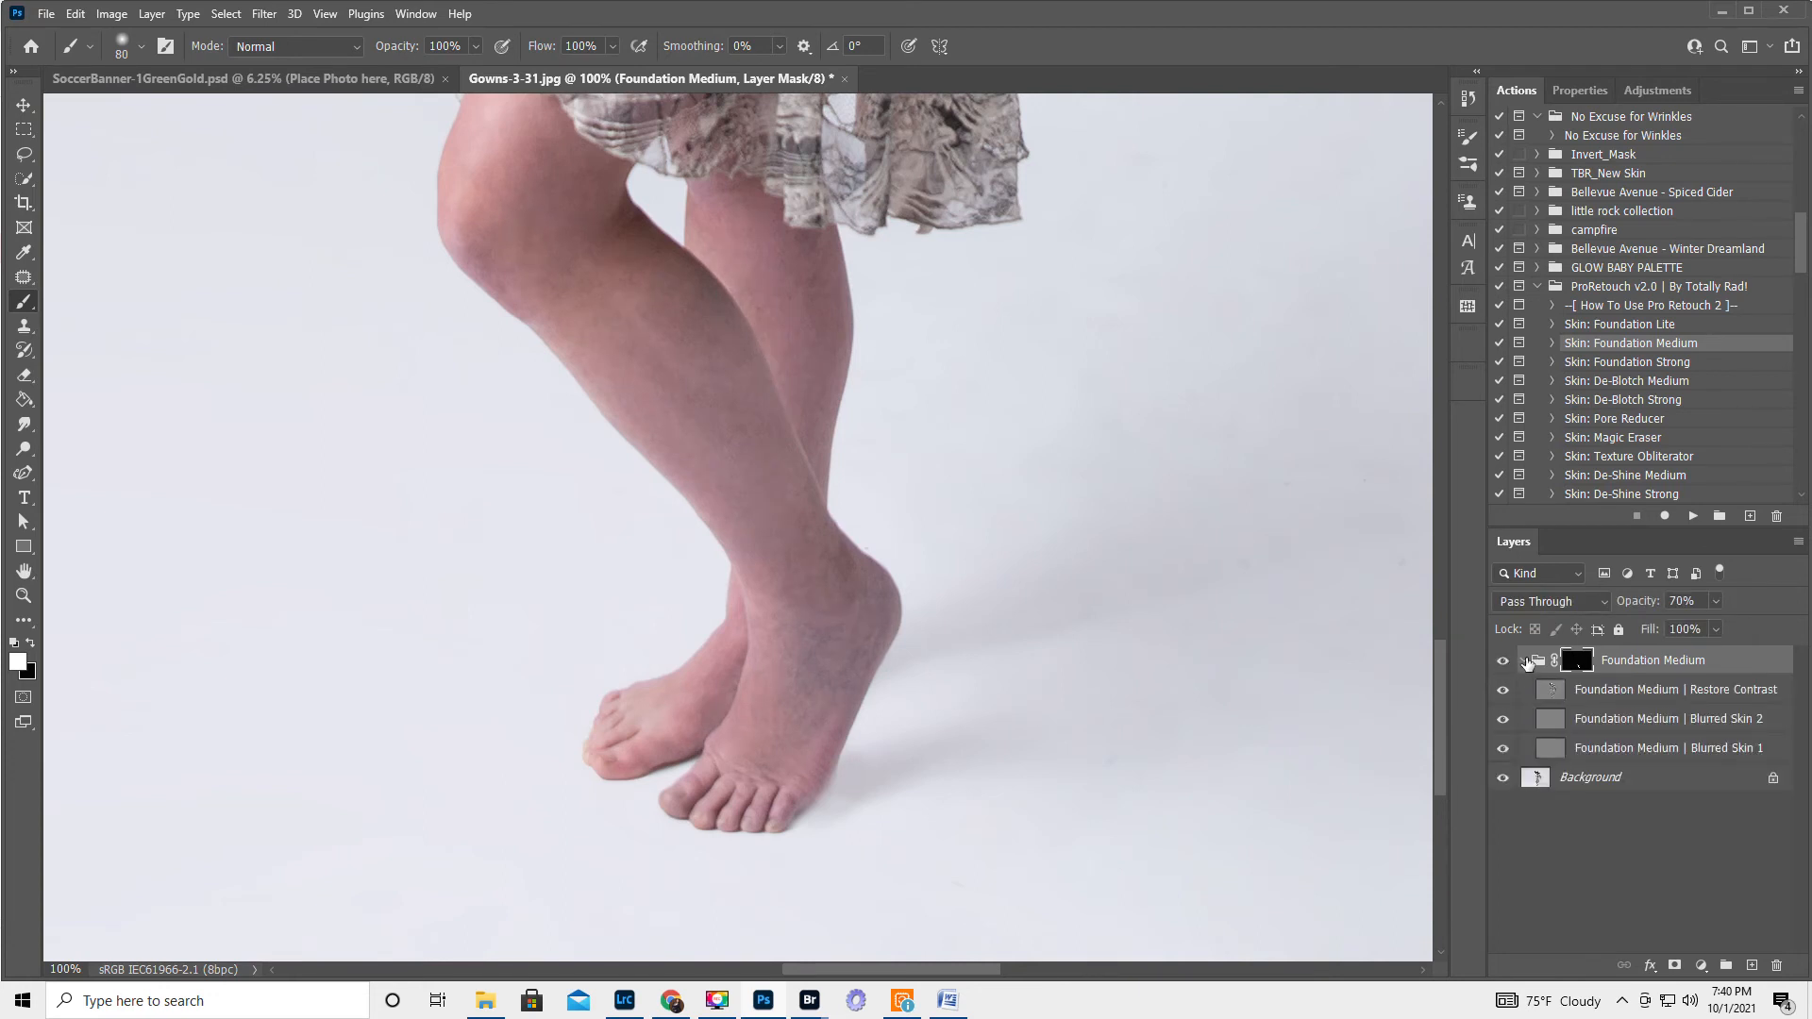
{"action": "left_click", "coordinate": [1523, 661]}
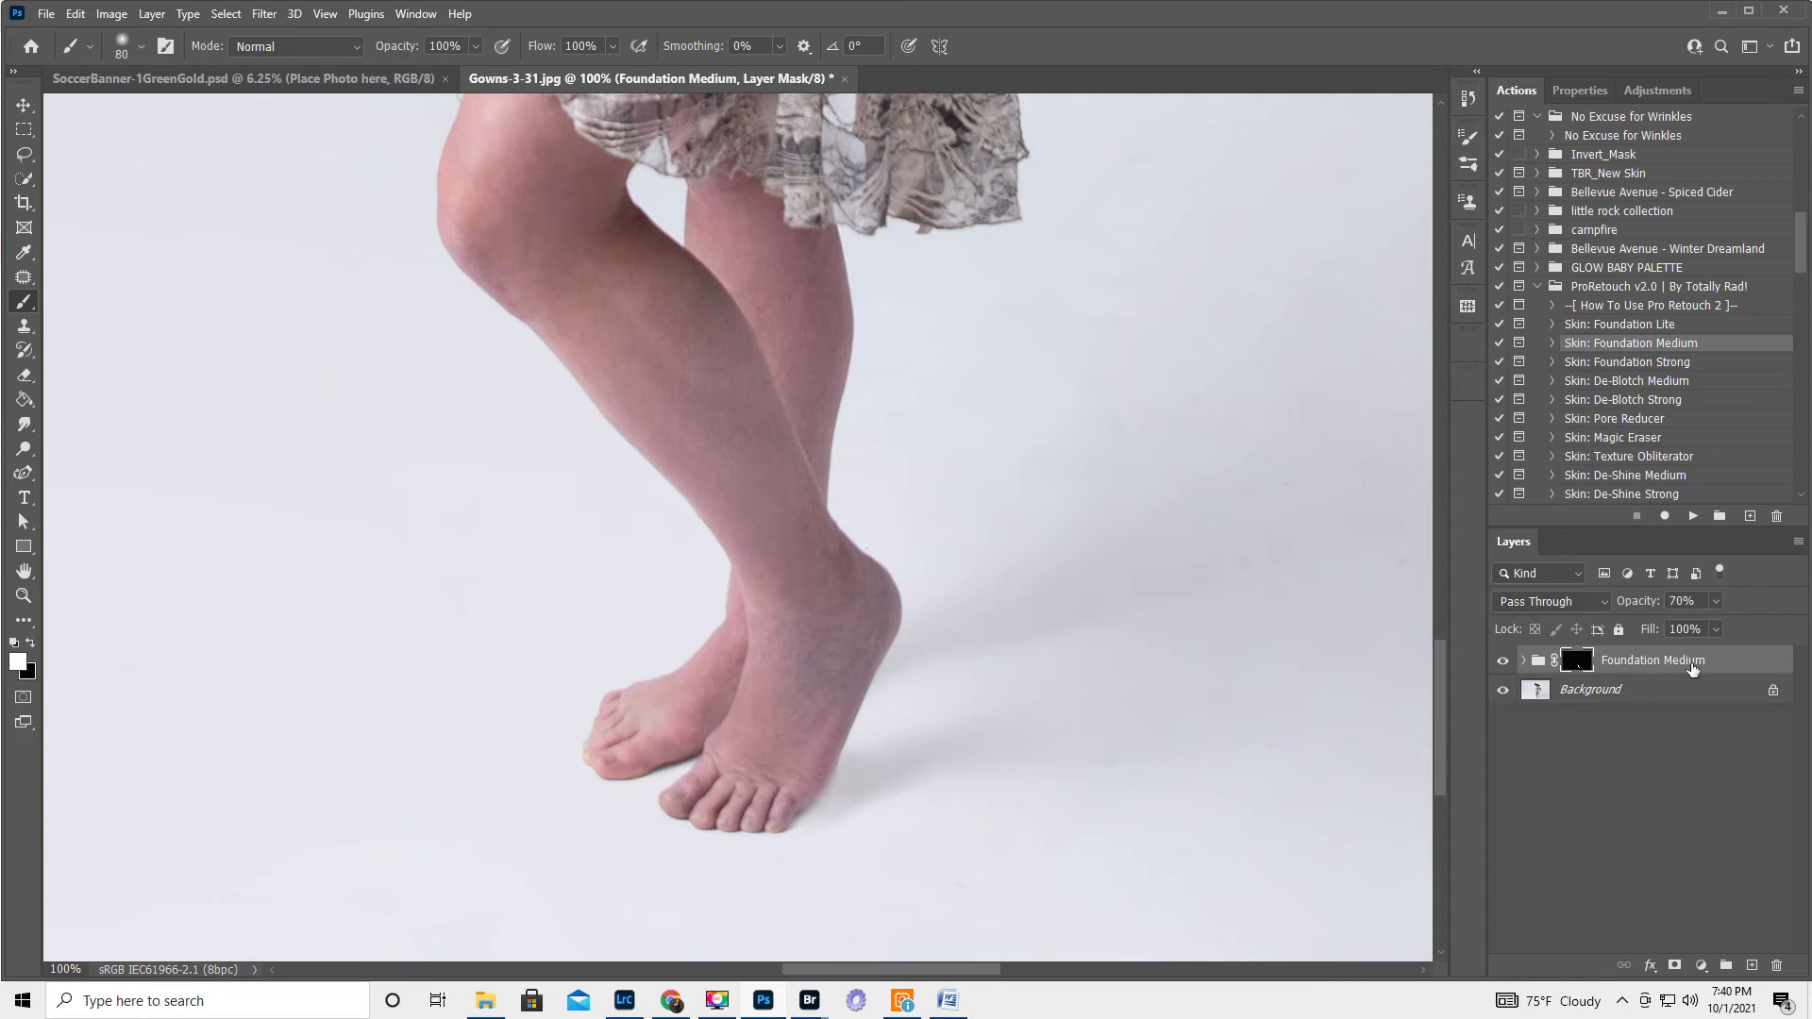
{"action": "key", "text": "Delete"}
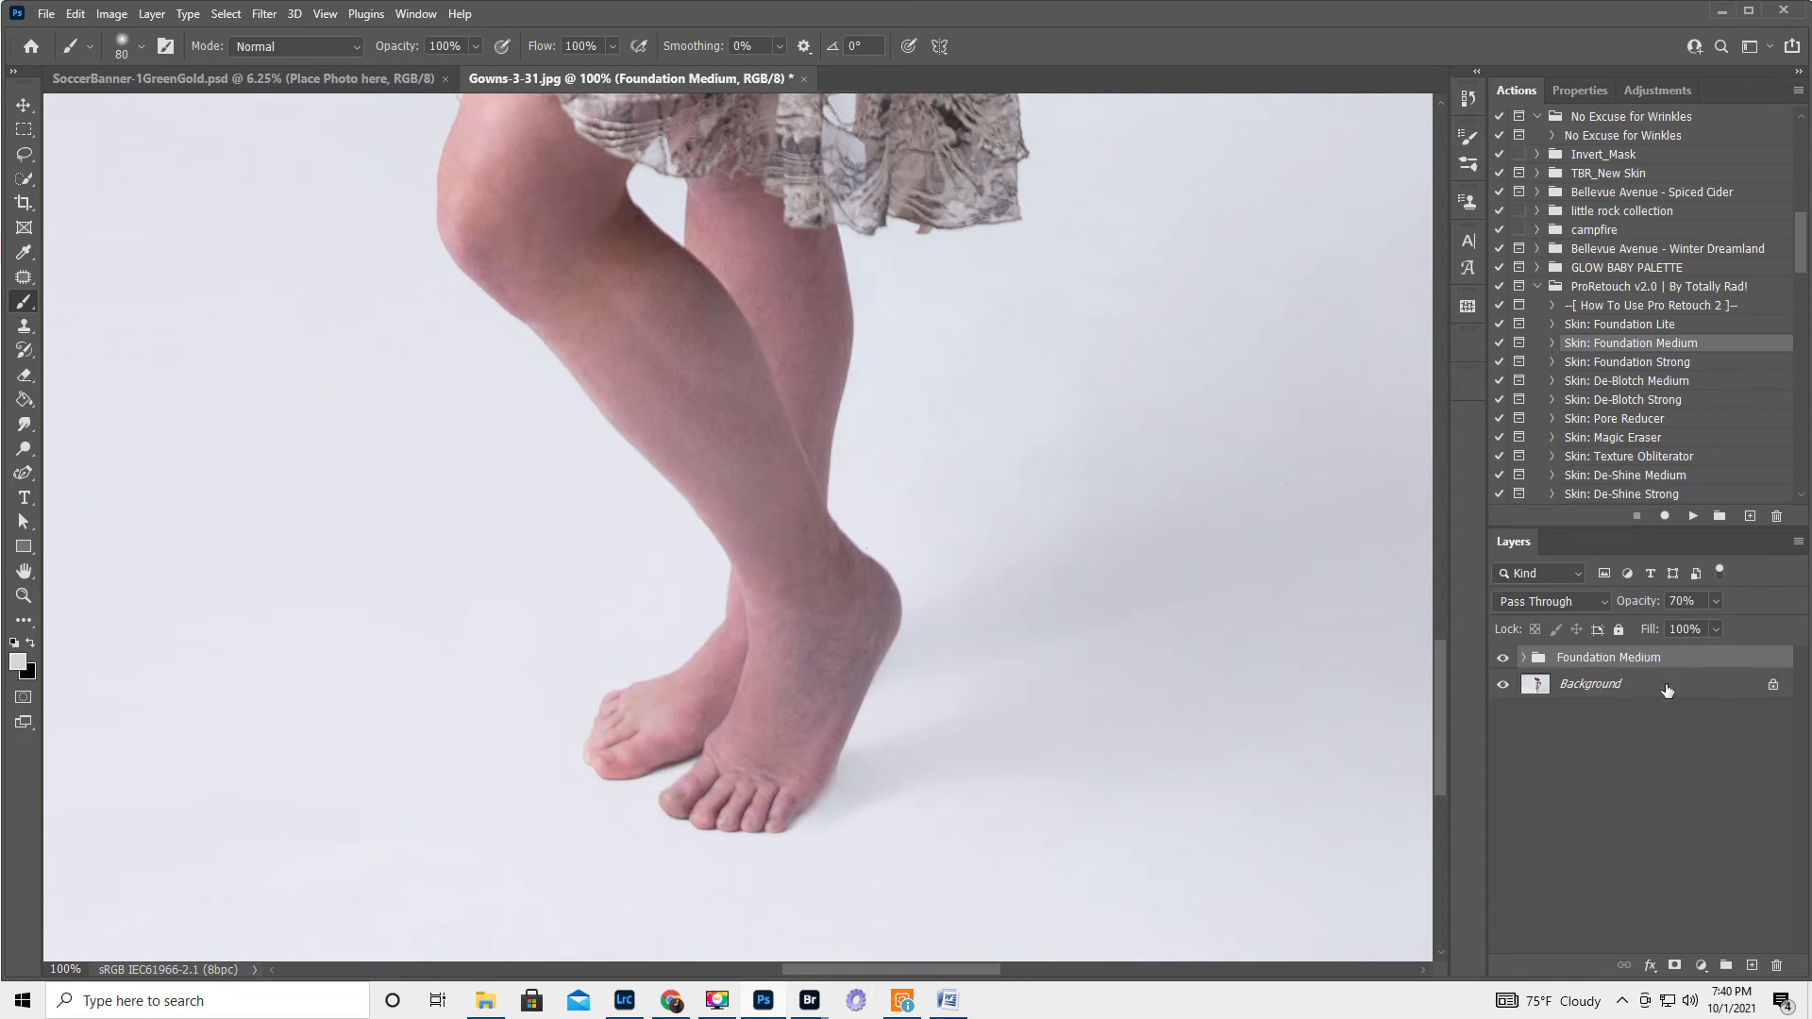
{"action": "key", "text": "Delete"}
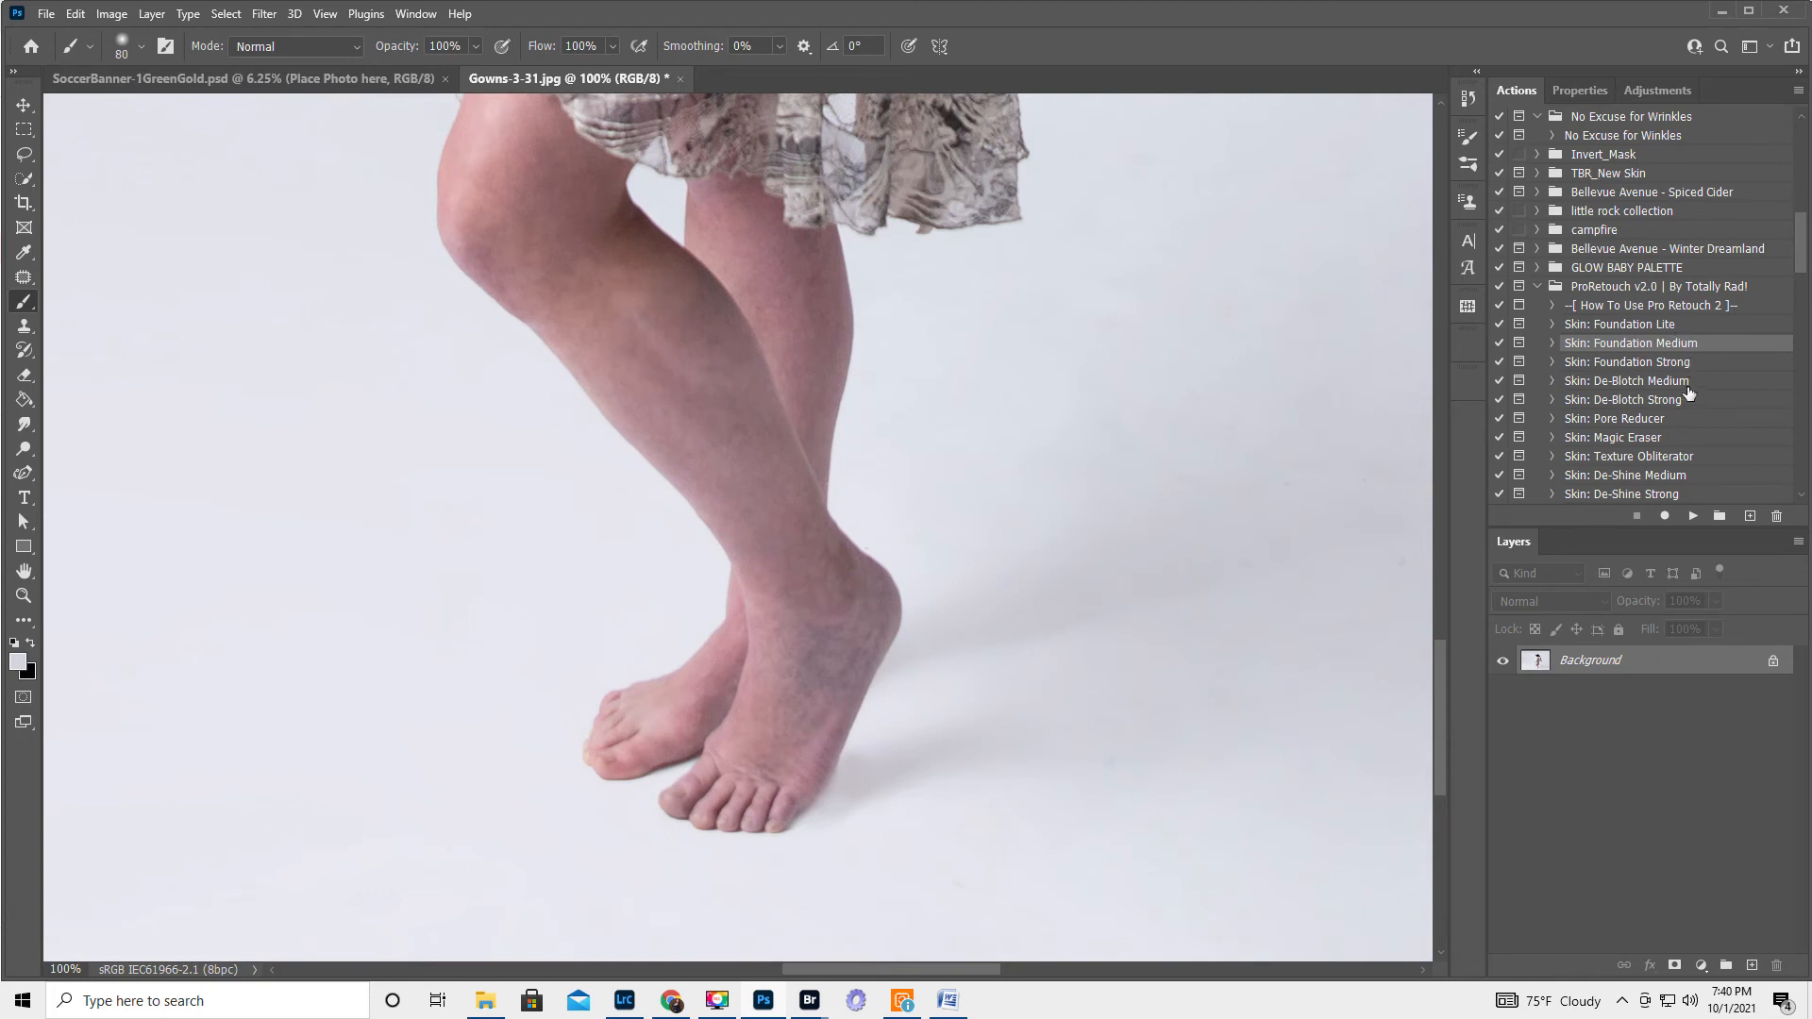
Step: Try the Skin: Red Remover I action on the leg and foot, and delete its group
{"action": "scroll", "coordinate": [1678, 391], "scroll_direction": "down", "scroll_amount": 1}
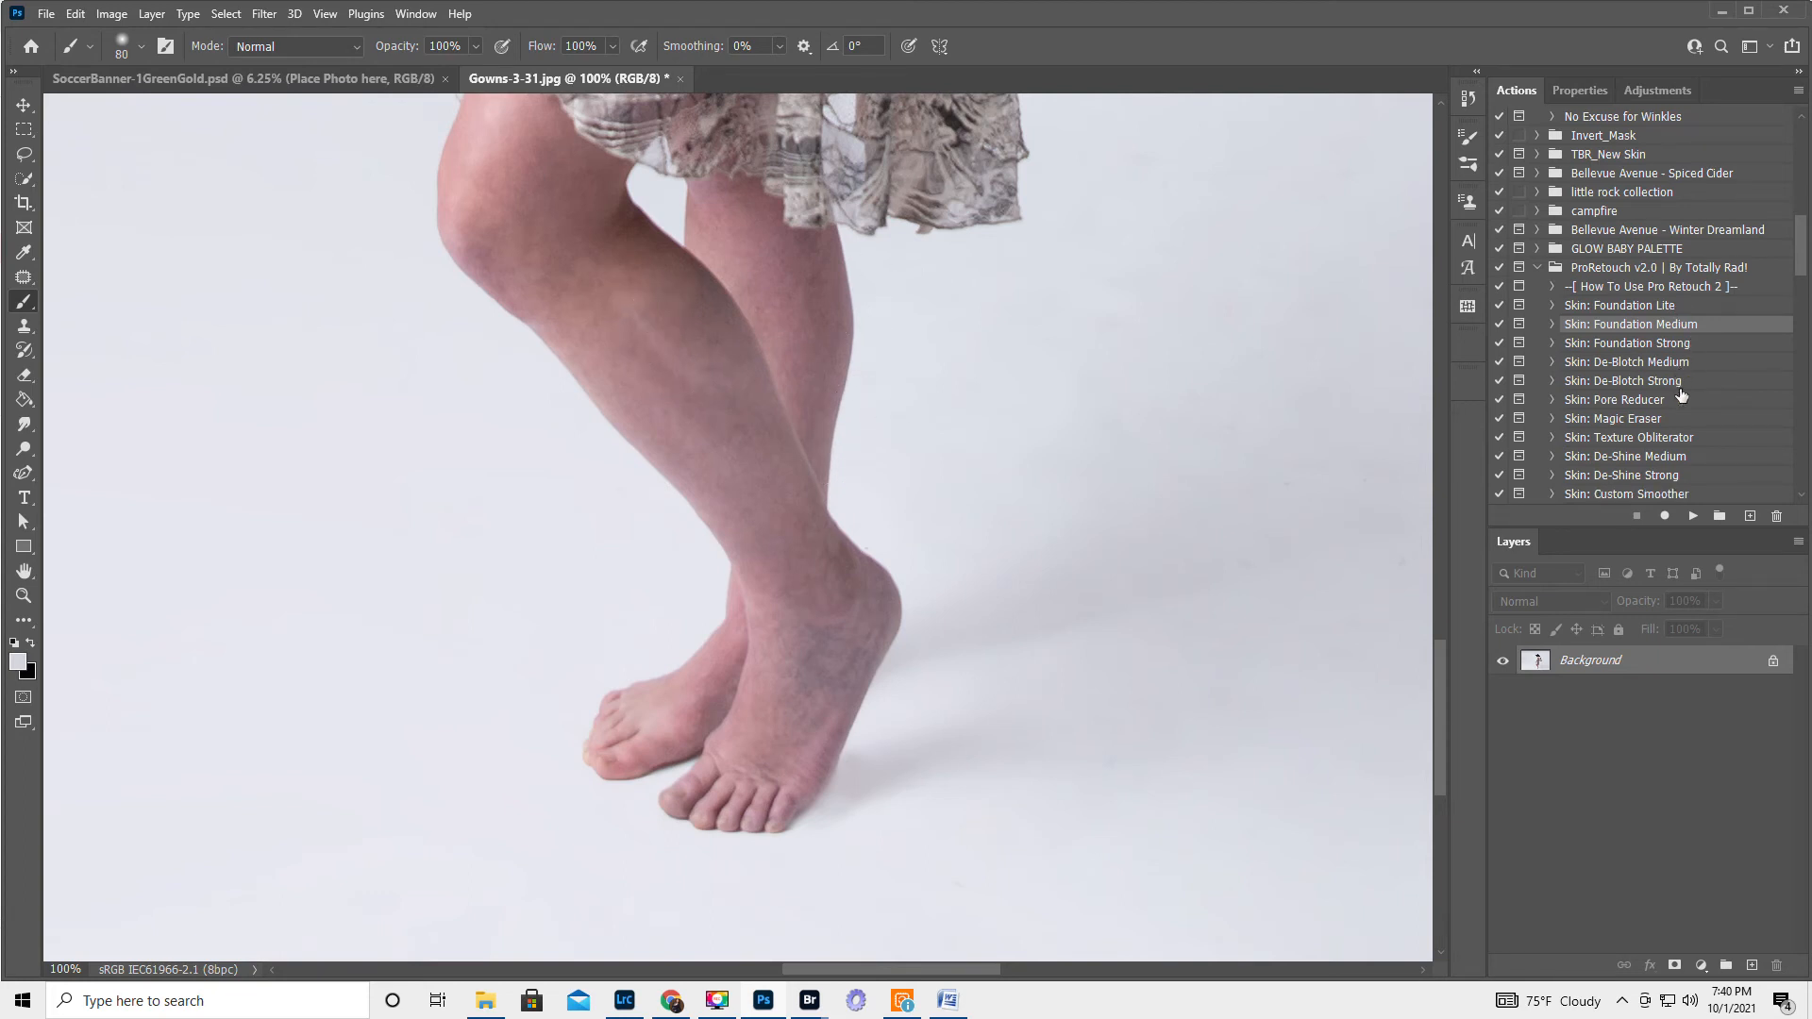
{"action": "scroll", "coordinate": [1681, 394], "scroll_direction": "down", "scroll_amount": 3}
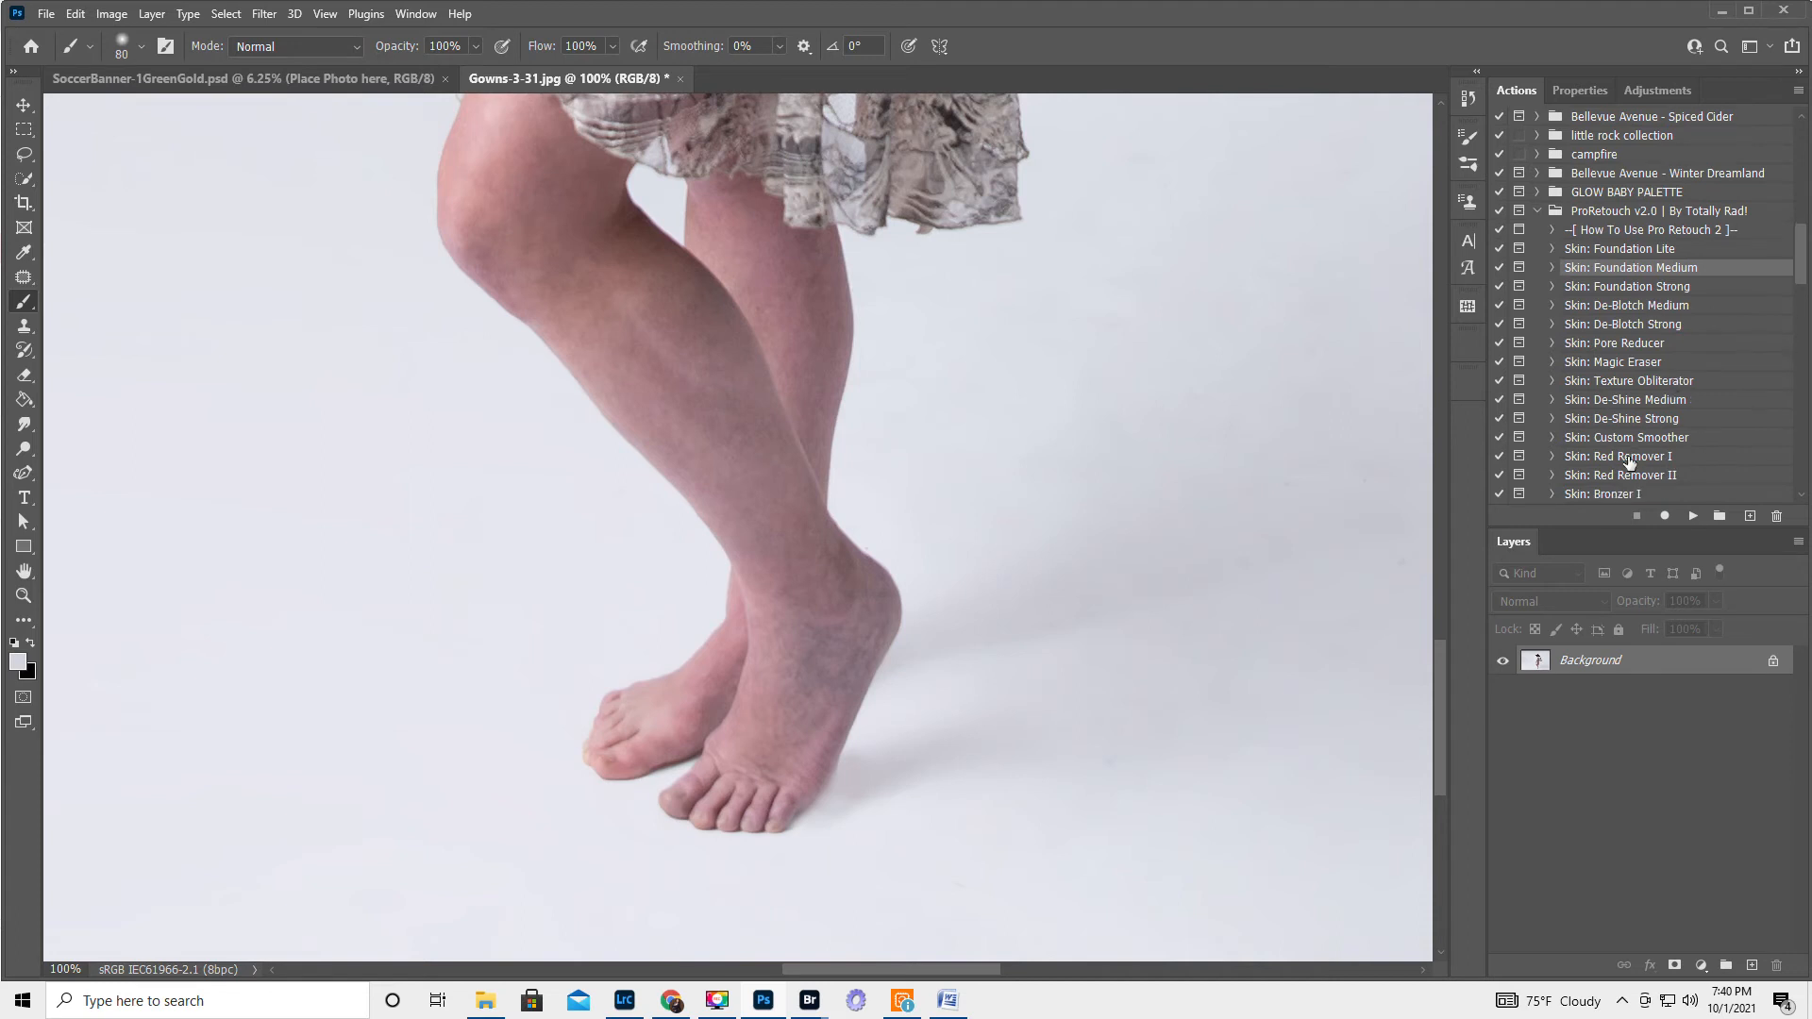
{"action": "left_click", "coordinate": [1636, 458]}
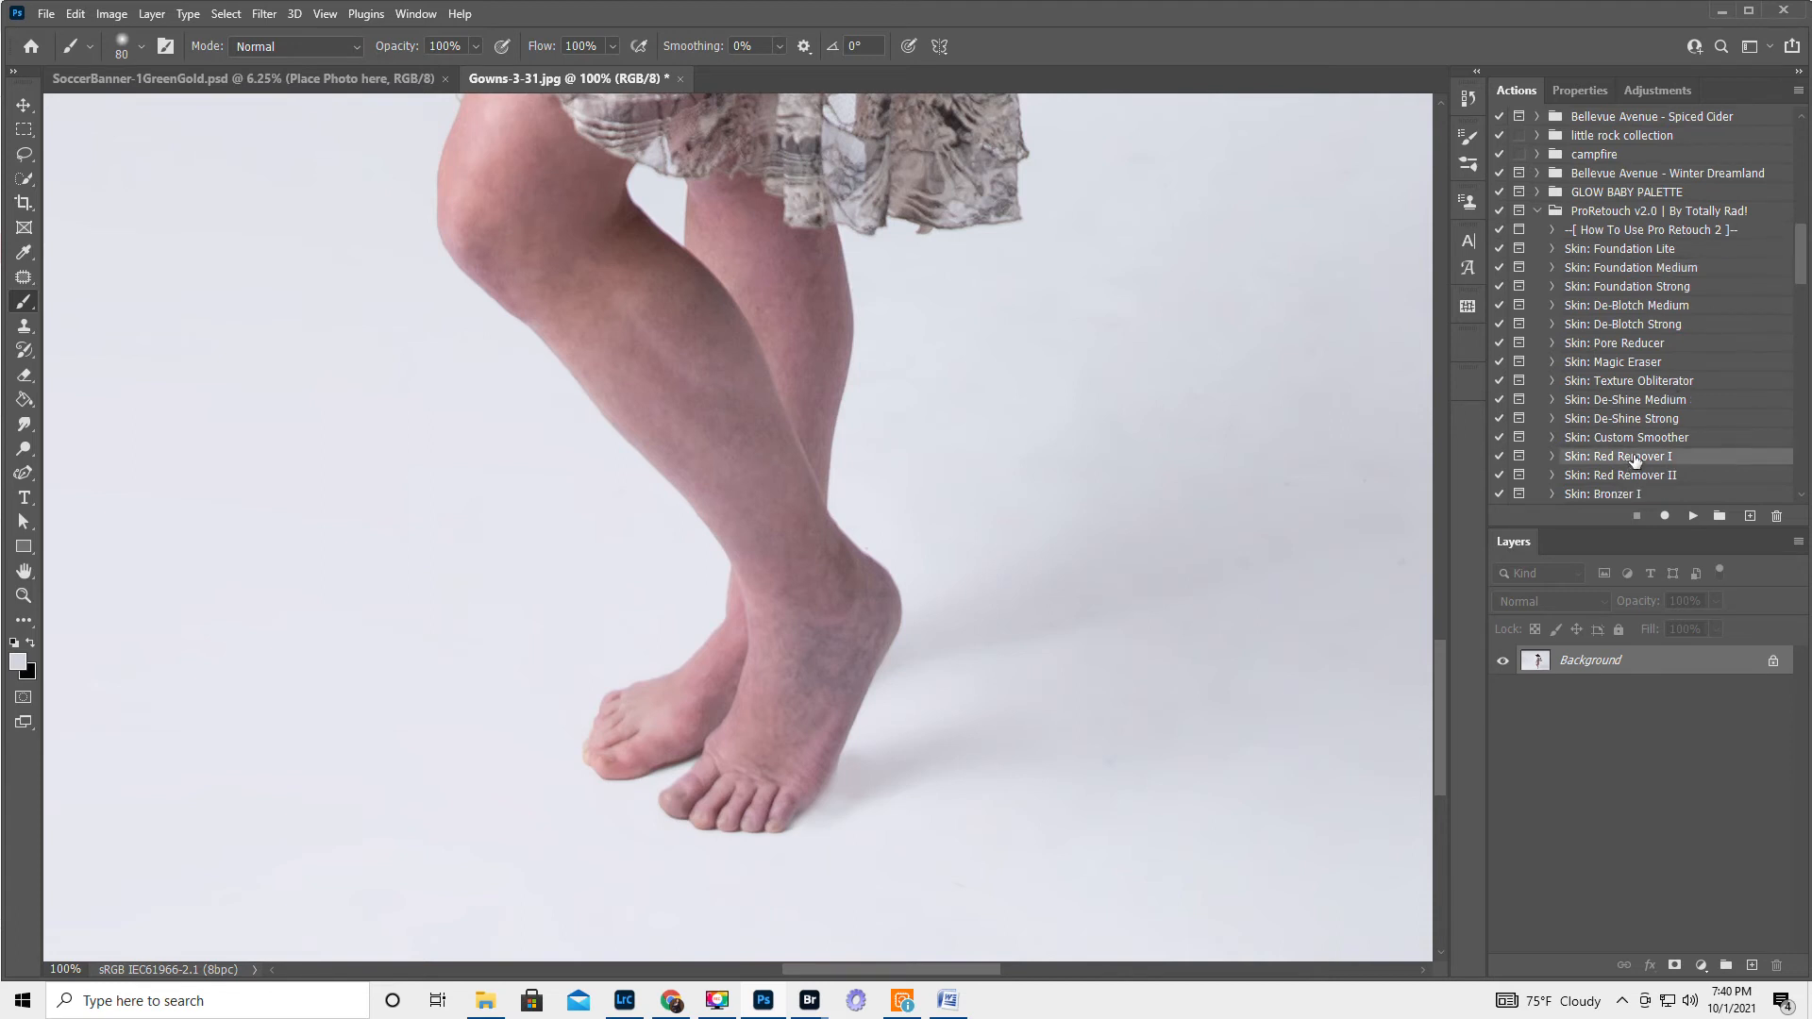
{"action": "left_click", "coordinate": [1693, 517]}
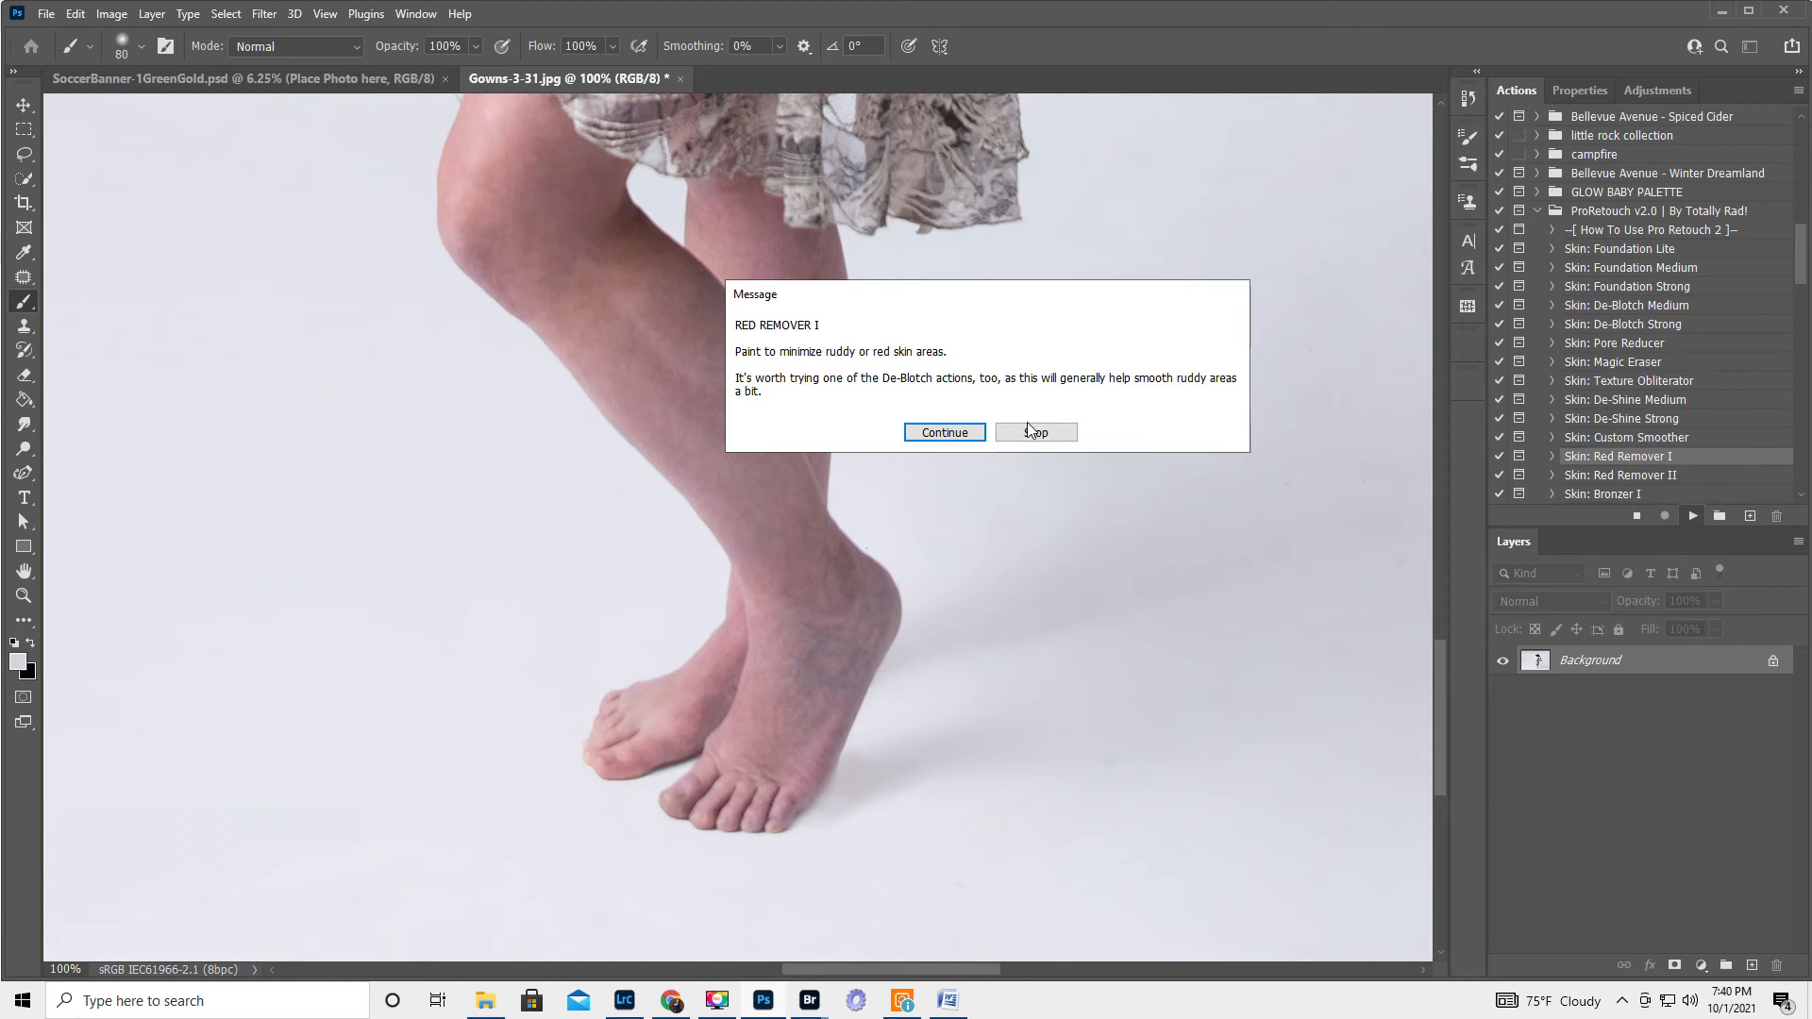
{"action": "left_click", "coordinate": [961, 434]}
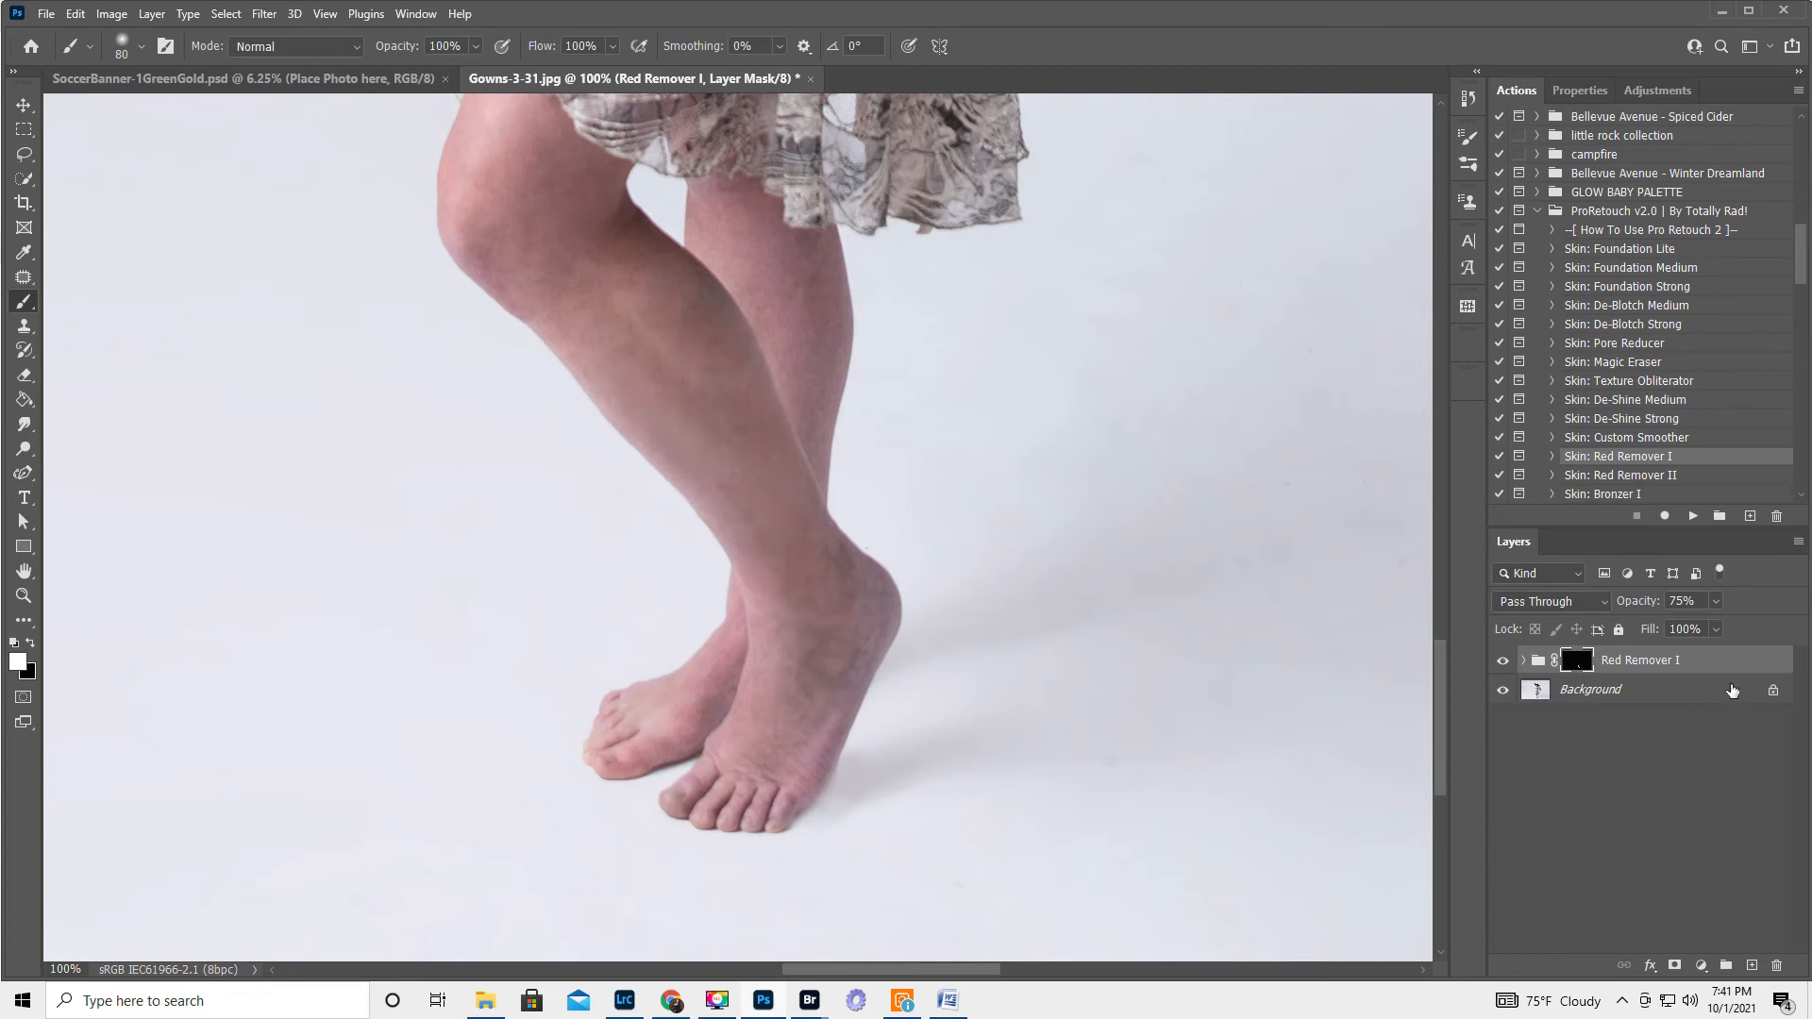
{"action": "key", "text": "Delete"}
{"action": "key", "text": "Delete"}
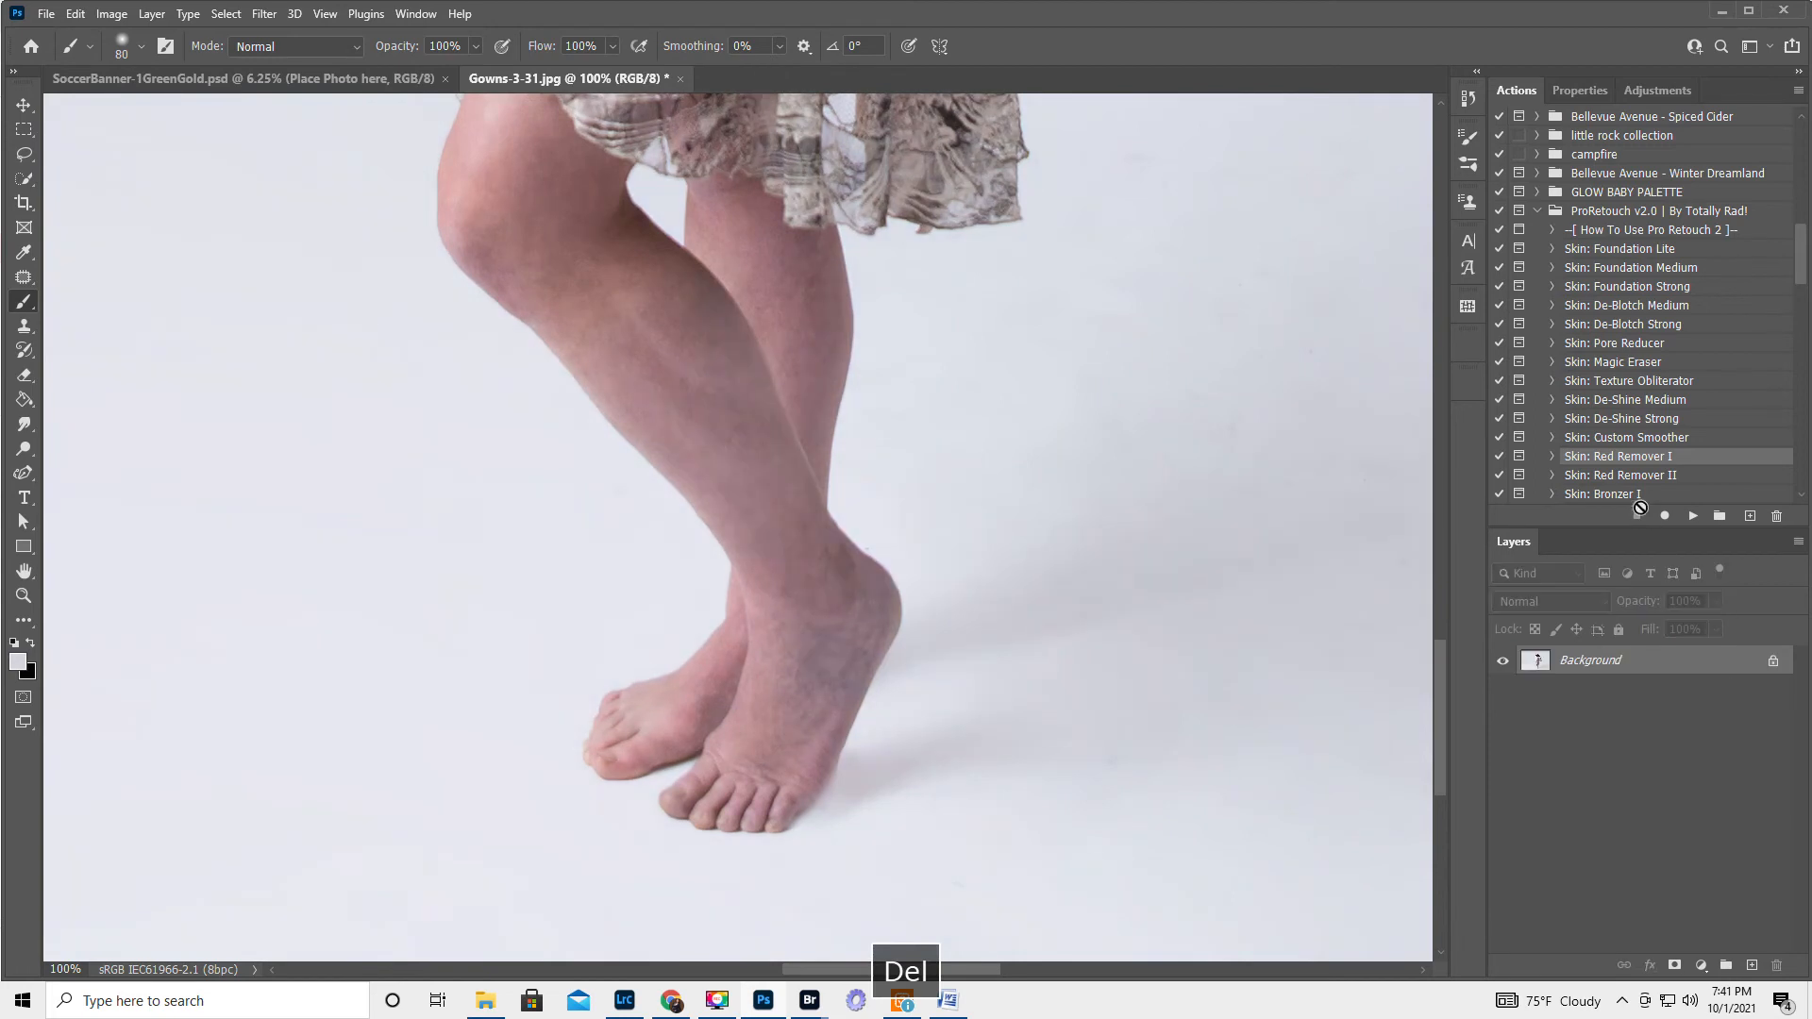
Step: Run the Skin: Magic Eraser action and paint its effect over the knee, both legs and the feet
{"action": "scroll", "coordinate": [1685, 329], "scroll_direction": "up", "scroll_amount": 1}
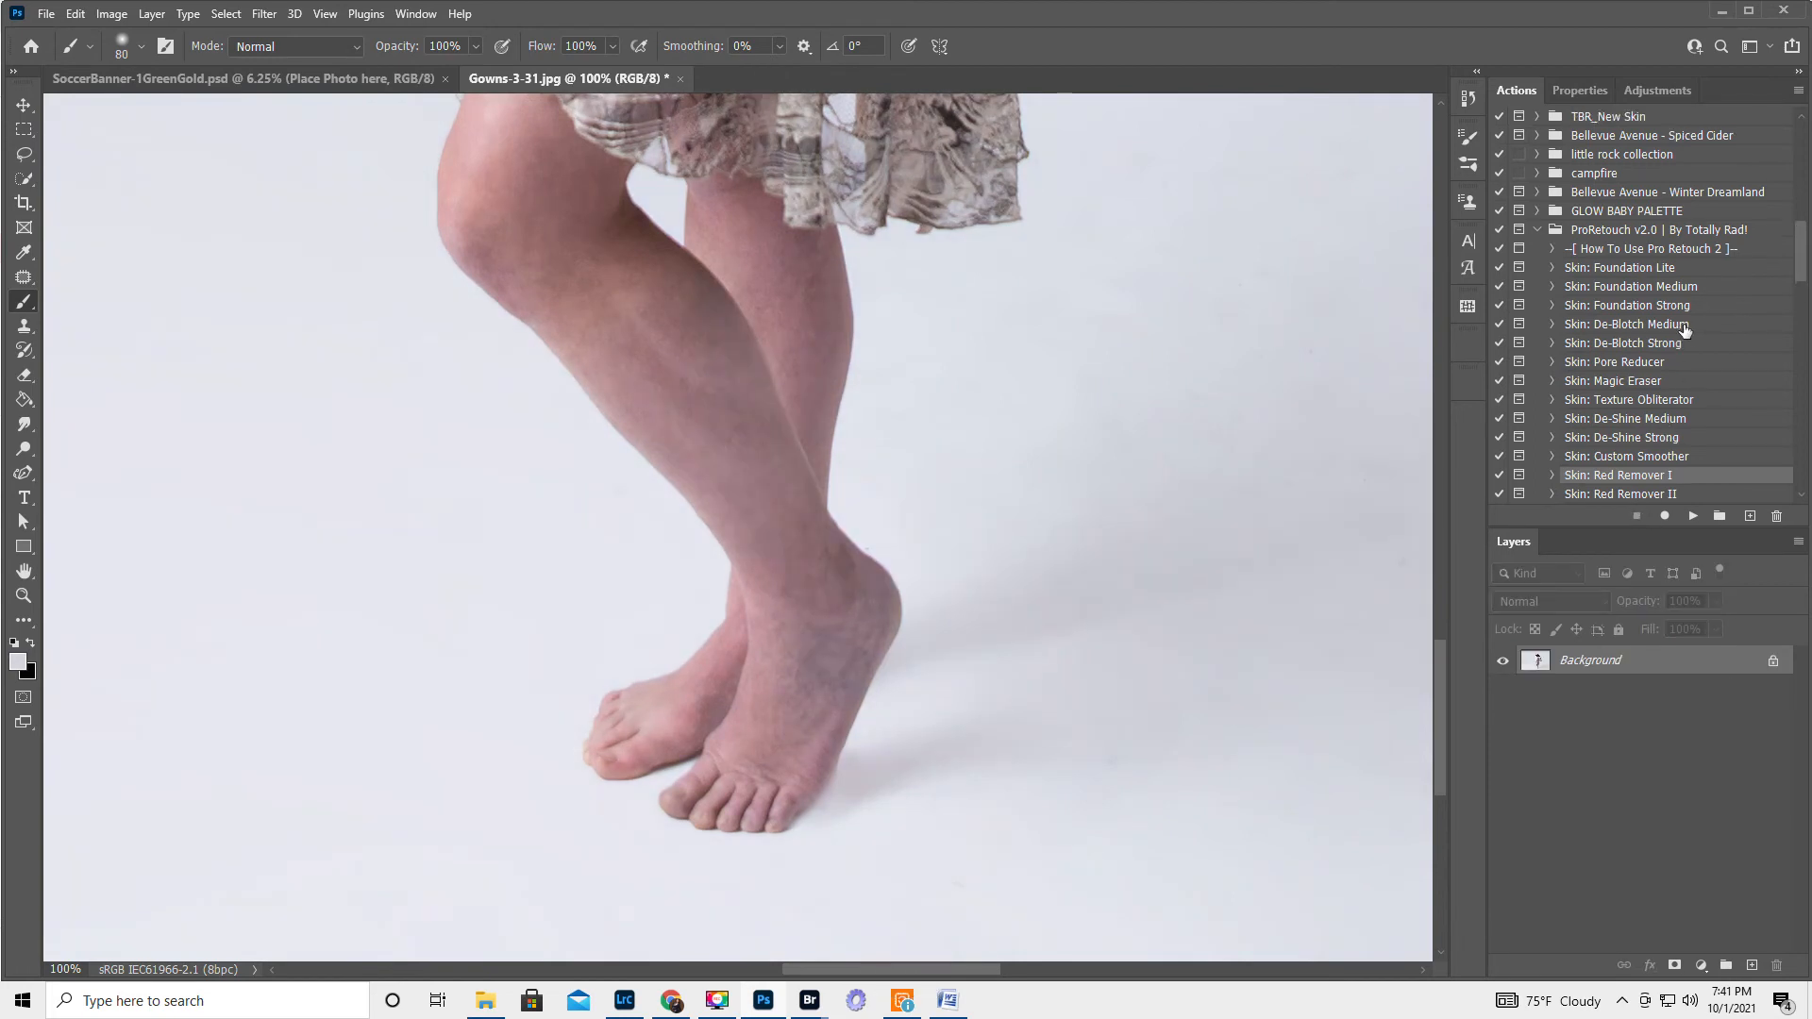
{"action": "left_click", "coordinate": [1613, 382]}
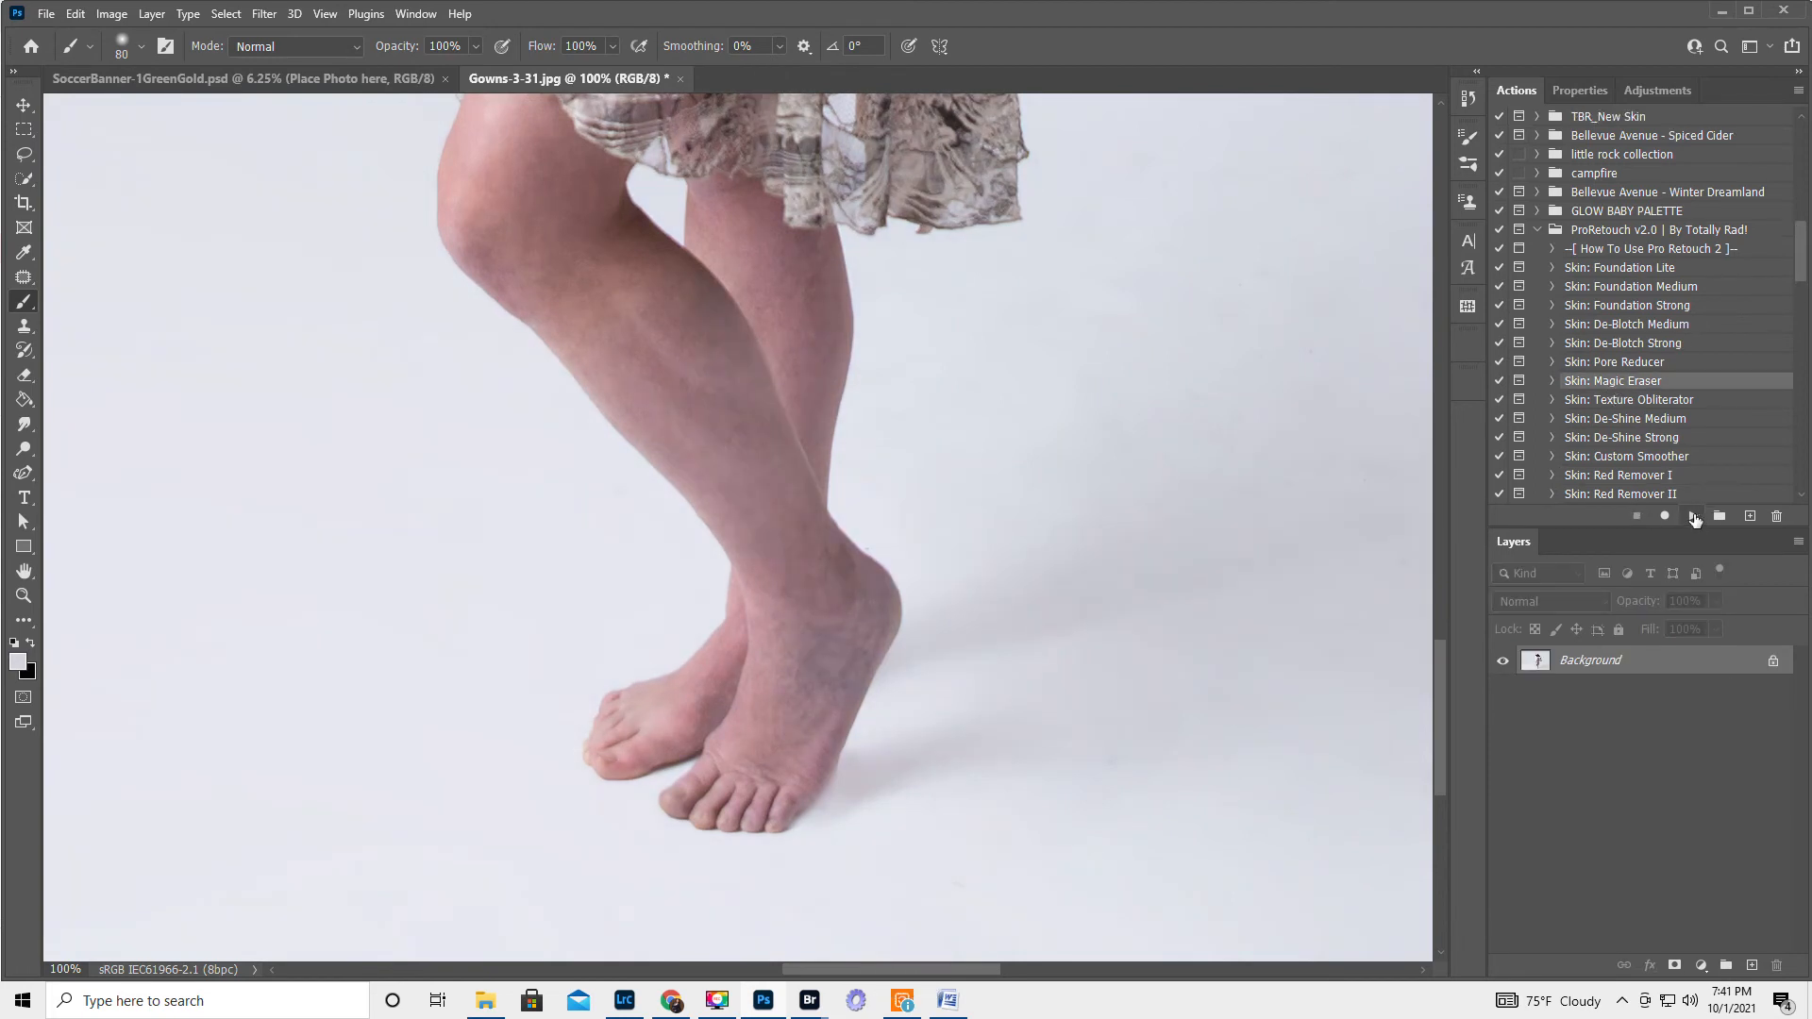
{"action": "left_click", "coordinate": [1694, 517]}
{"action": "left_click", "coordinate": [979, 430]}
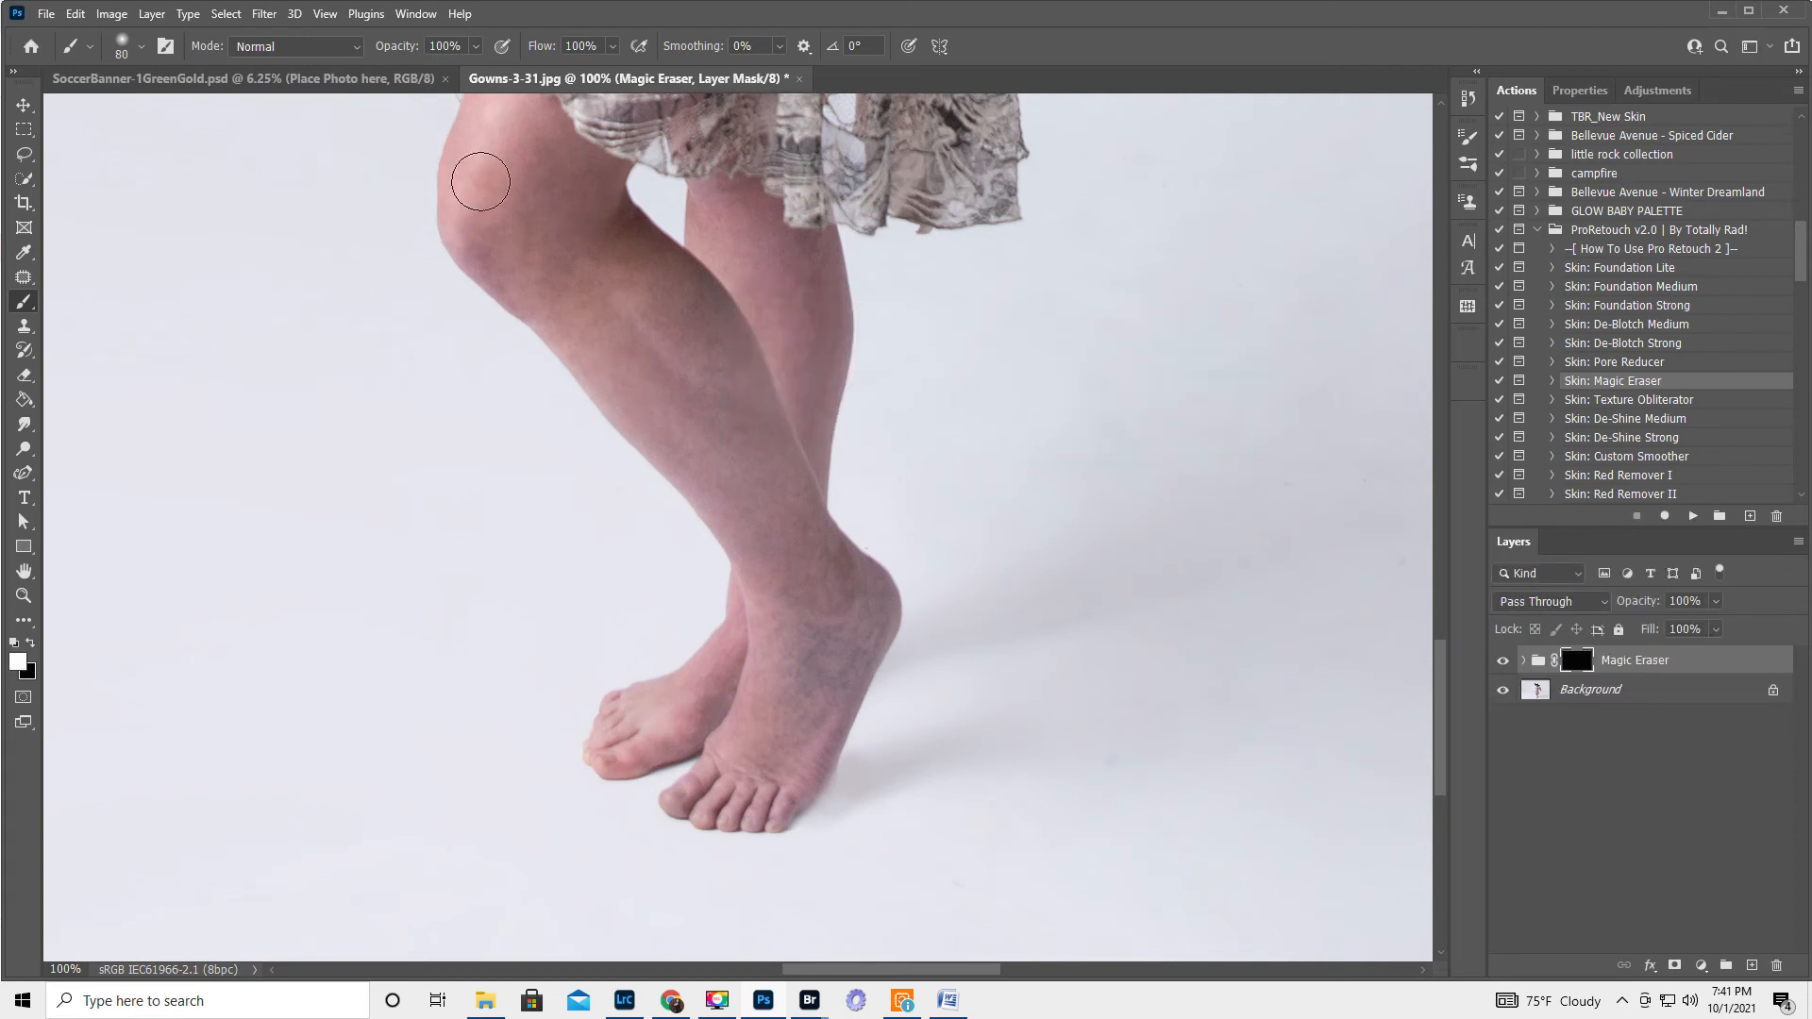
{"action": "mouse_move", "coordinate": [482, 208]}
{"action": "left_mouse_down"}
{"action": "mouse_move", "coordinate": [499, 165]}
{"action": "mouse_move", "coordinate": [507, 194]}
{"action": "mouse_move", "coordinate": [516, 143]}
{"action": "mouse_move", "coordinate": [551, 154]}
{"action": "left_mouse_up"}
{"action": "mouse_move", "coordinate": [618, 264]}
{"action": "left_mouse_down"}
{"action": "mouse_move", "coordinate": [693, 304]}
{"action": "mouse_move", "coordinate": [782, 513]}
{"action": "mouse_move", "coordinate": [722, 484]}
{"action": "mouse_move", "coordinate": [529, 255]}
{"action": "mouse_move", "coordinate": [566, 284]}
{"action": "mouse_move", "coordinate": [489, 240]}
{"action": "left_mouse_up"}
{"action": "mouse_move", "coordinate": [718, 218]}
{"action": "left_mouse_down"}
{"action": "mouse_move", "coordinate": [795, 304]}
{"action": "mouse_move", "coordinate": [798, 338]}
{"action": "mouse_move", "coordinate": [766, 267]}
{"action": "mouse_move", "coordinate": [797, 314]}
{"action": "mouse_move", "coordinate": [810, 404]}
{"action": "mouse_move", "coordinate": [807, 291]}
{"action": "mouse_move", "coordinate": [796, 264]}
{"action": "mouse_move", "coordinate": [797, 477]}
{"action": "mouse_move", "coordinate": [831, 527]}
{"action": "mouse_move", "coordinate": [805, 573]}
{"action": "mouse_move", "coordinate": [796, 691]}
{"action": "mouse_move", "coordinate": [815, 649]}
{"action": "mouse_move", "coordinate": [817, 681]}
{"action": "mouse_move", "coordinate": [840, 666]}
{"action": "mouse_move", "coordinate": [863, 610]}
{"action": "mouse_move", "coordinate": [776, 520]}
{"action": "mouse_move", "coordinate": [771, 741]}
{"action": "mouse_move", "coordinate": [802, 744]}
{"action": "mouse_move", "coordinate": [832, 623]}
{"action": "left_mouse_up"}
{"action": "mouse_move", "coordinate": [708, 681]}
{"action": "left_mouse_down"}
{"action": "mouse_move", "coordinate": [653, 727]}
{"action": "mouse_move", "coordinate": [748, 693]}
{"action": "mouse_move", "coordinate": [777, 723]}
{"action": "mouse_move", "coordinate": [840, 631]}
{"action": "mouse_move", "coordinate": [848, 596]}
{"action": "mouse_move", "coordinate": [769, 538]}
{"action": "left_mouse_up"}
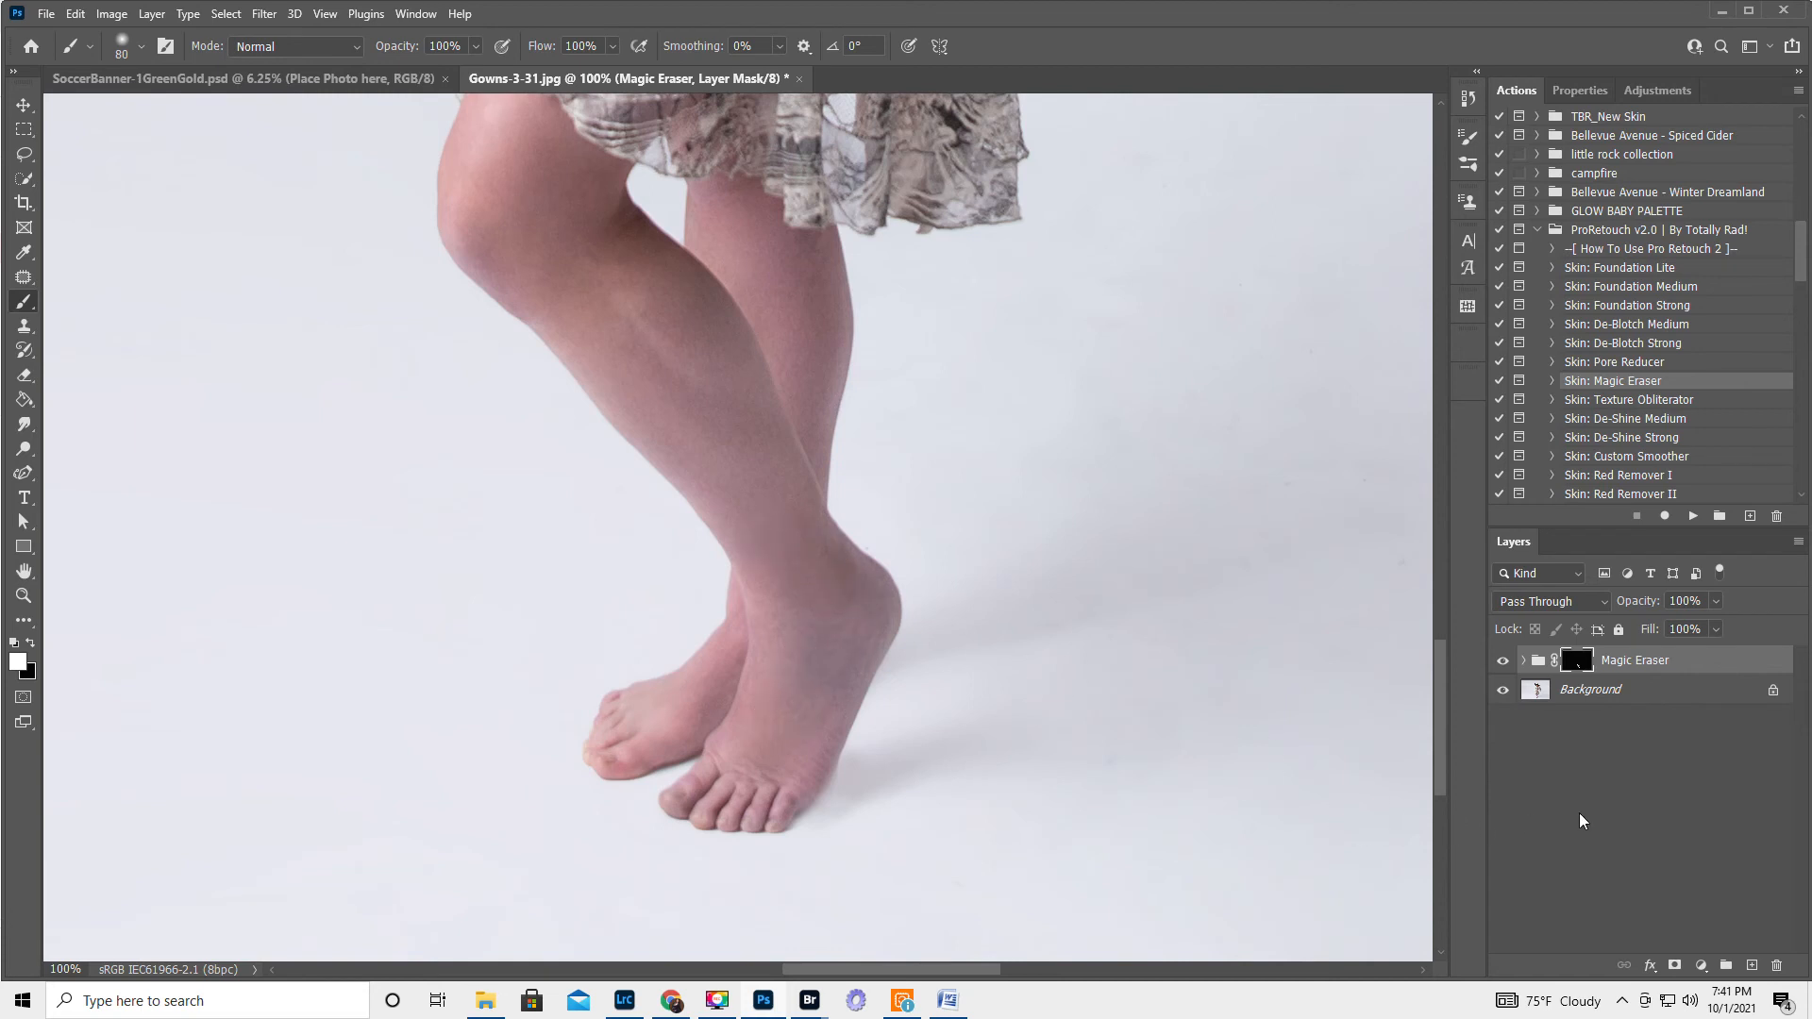
Step: Check the Magic Eraser group and its layers on and off, and lower the Even Skin Tone layer's opacity to 77%
{"action": "left_click", "coordinate": [1503, 660]}
{"action": "left_click", "coordinate": [1503, 662]}
{"action": "left_click", "coordinate": [1523, 662]}
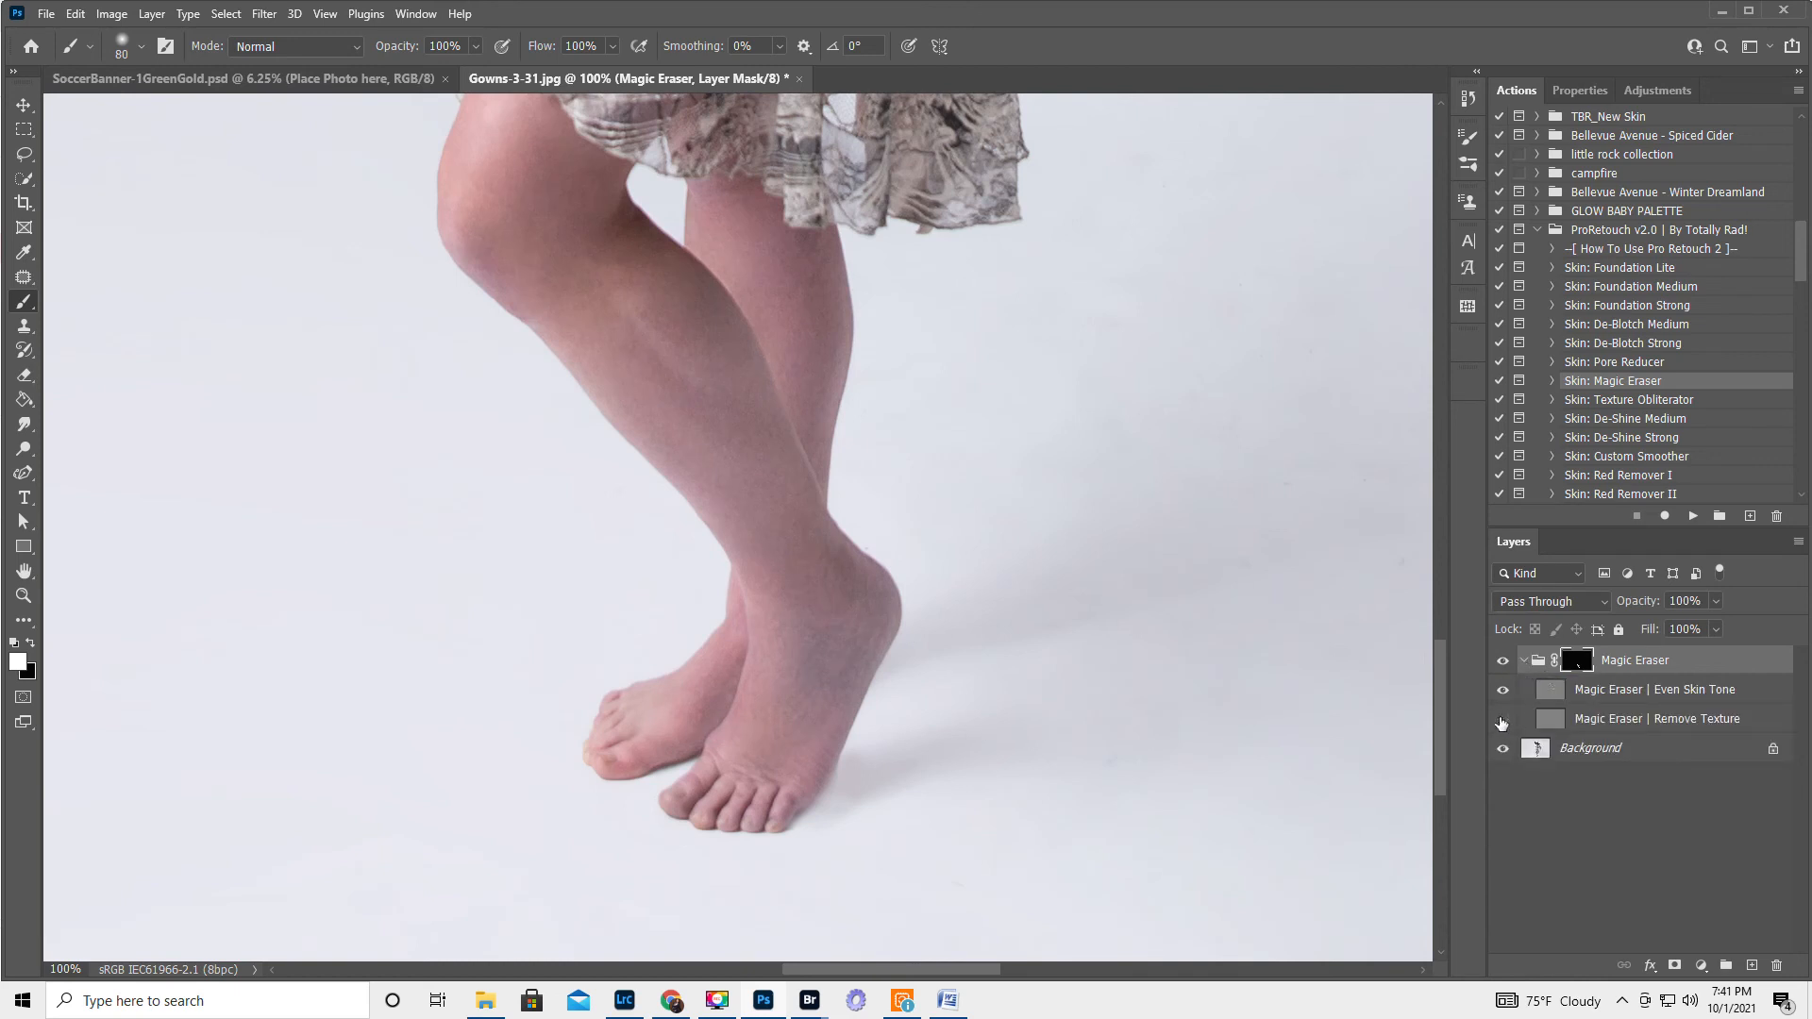
{"action": "left_click", "coordinate": [1503, 694]}
{"action": "left_click", "coordinate": [1504, 693]}
{"action": "left_click", "coordinate": [1629, 689]}
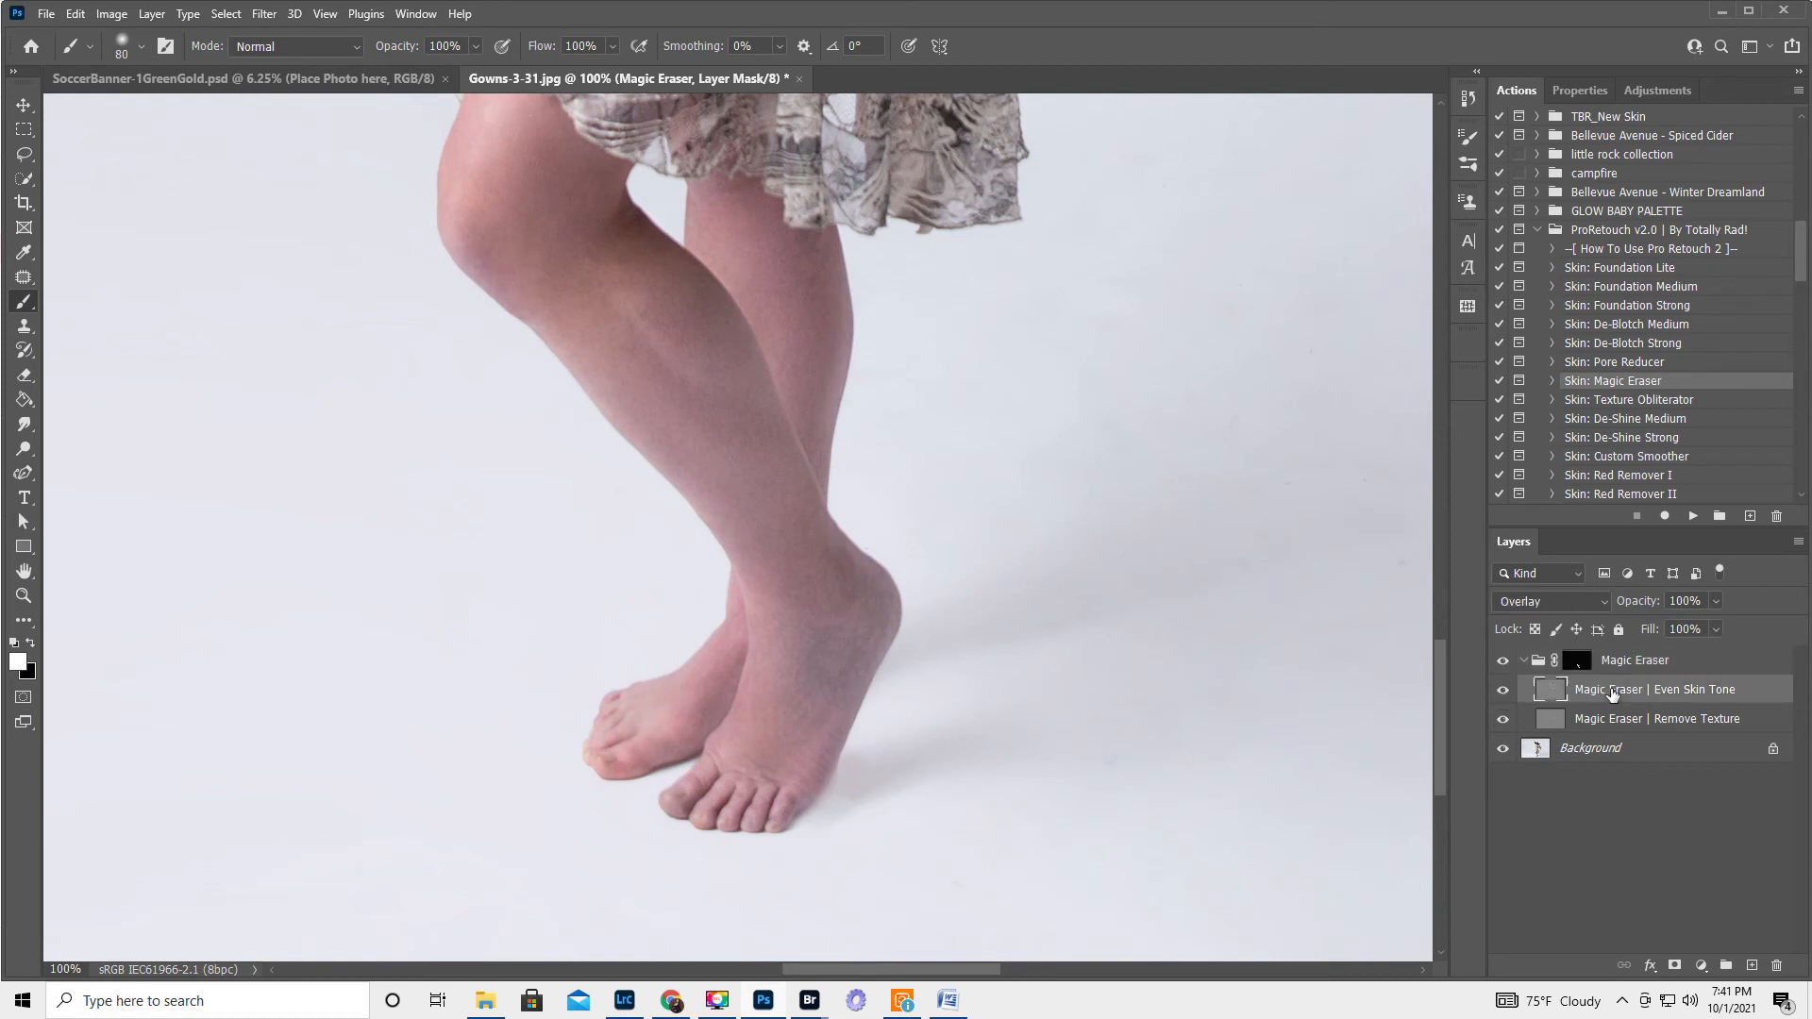
{"action": "left_click_drag", "start_coordinate": [1641, 607], "coordinate": [1623, 609]}
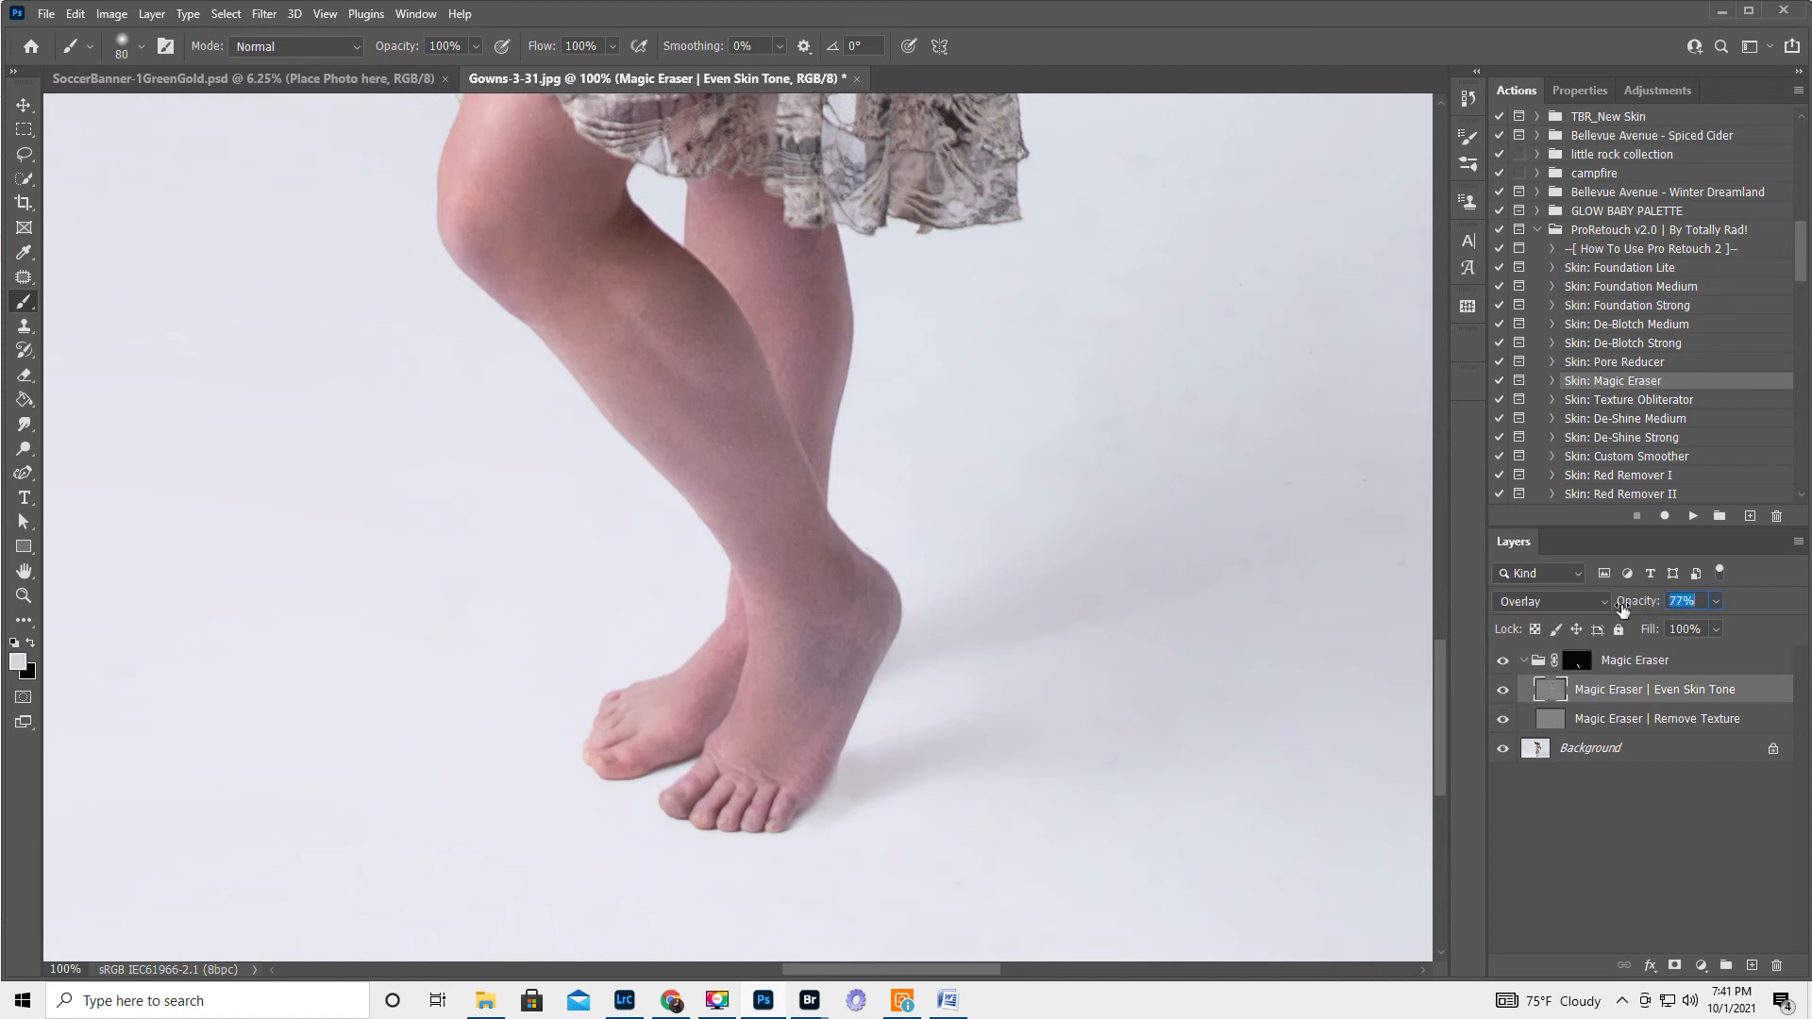
Step: Check the Magic Eraser group's overall effect and flatten the image
{"action": "left_click", "coordinate": [1504, 661]}
{"action": "left_click", "coordinate": [1798, 544]}
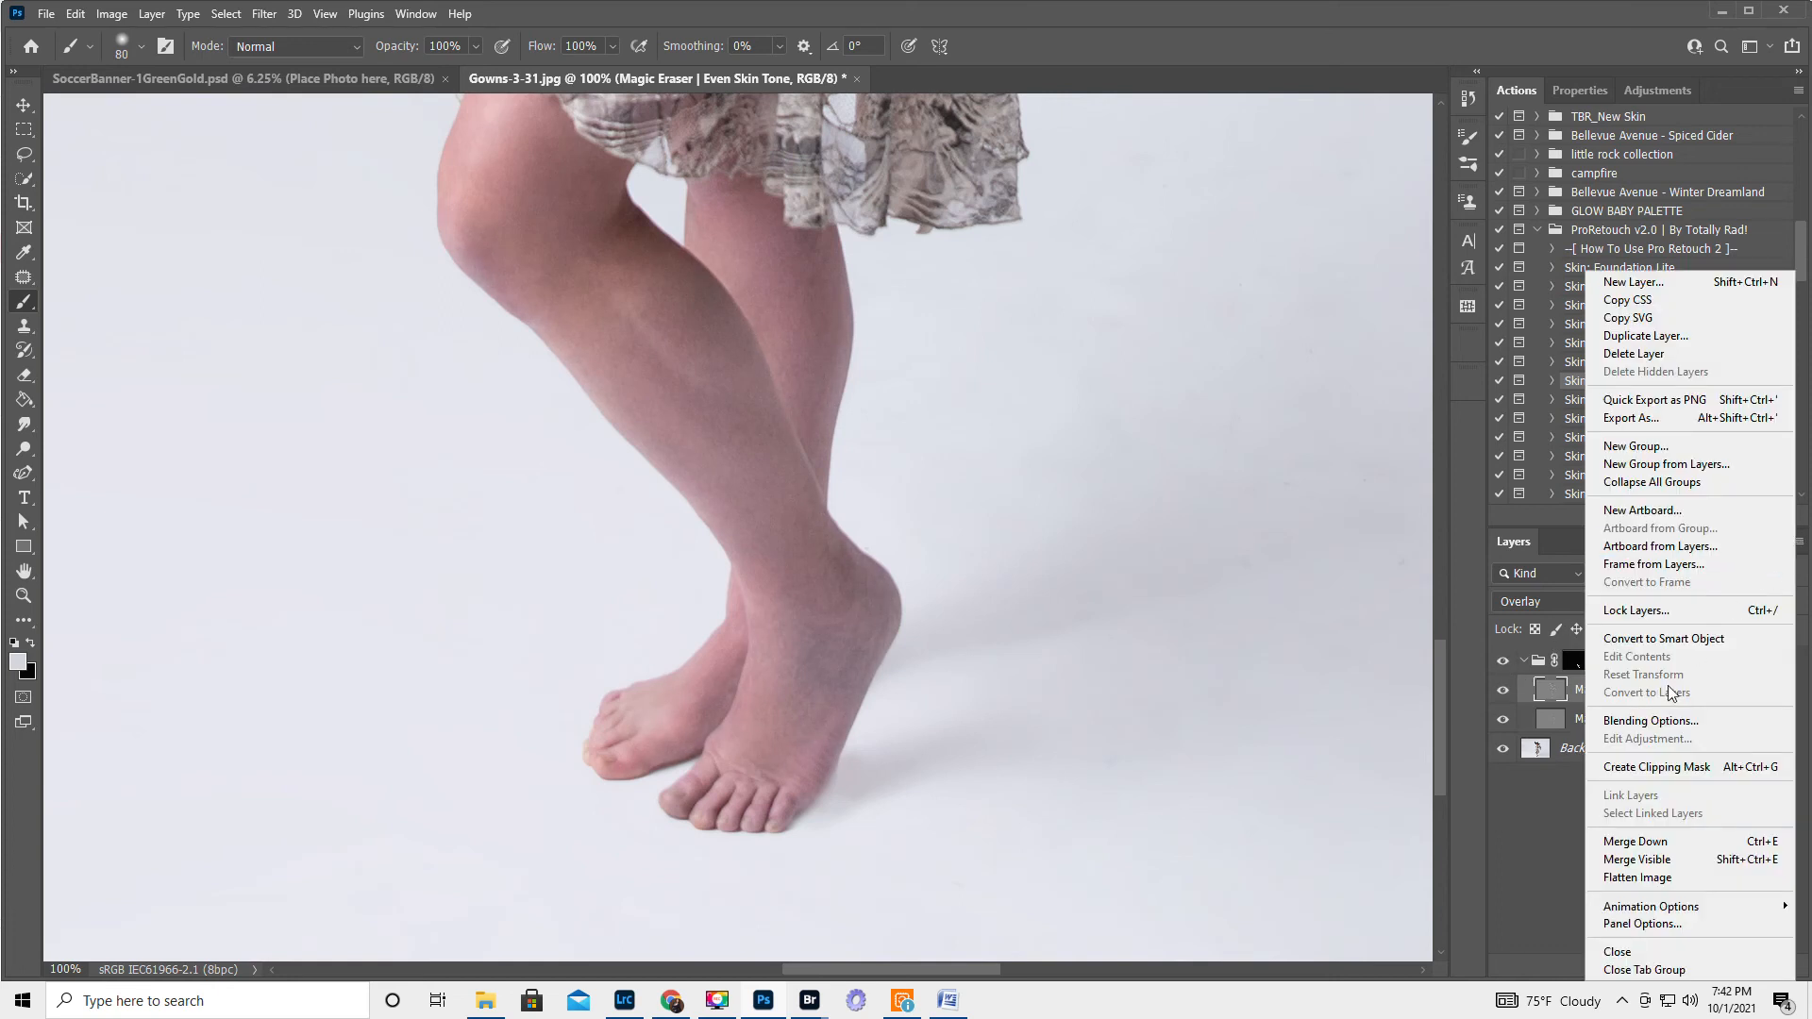
{"action": "left_click", "coordinate": [1650, 876]}
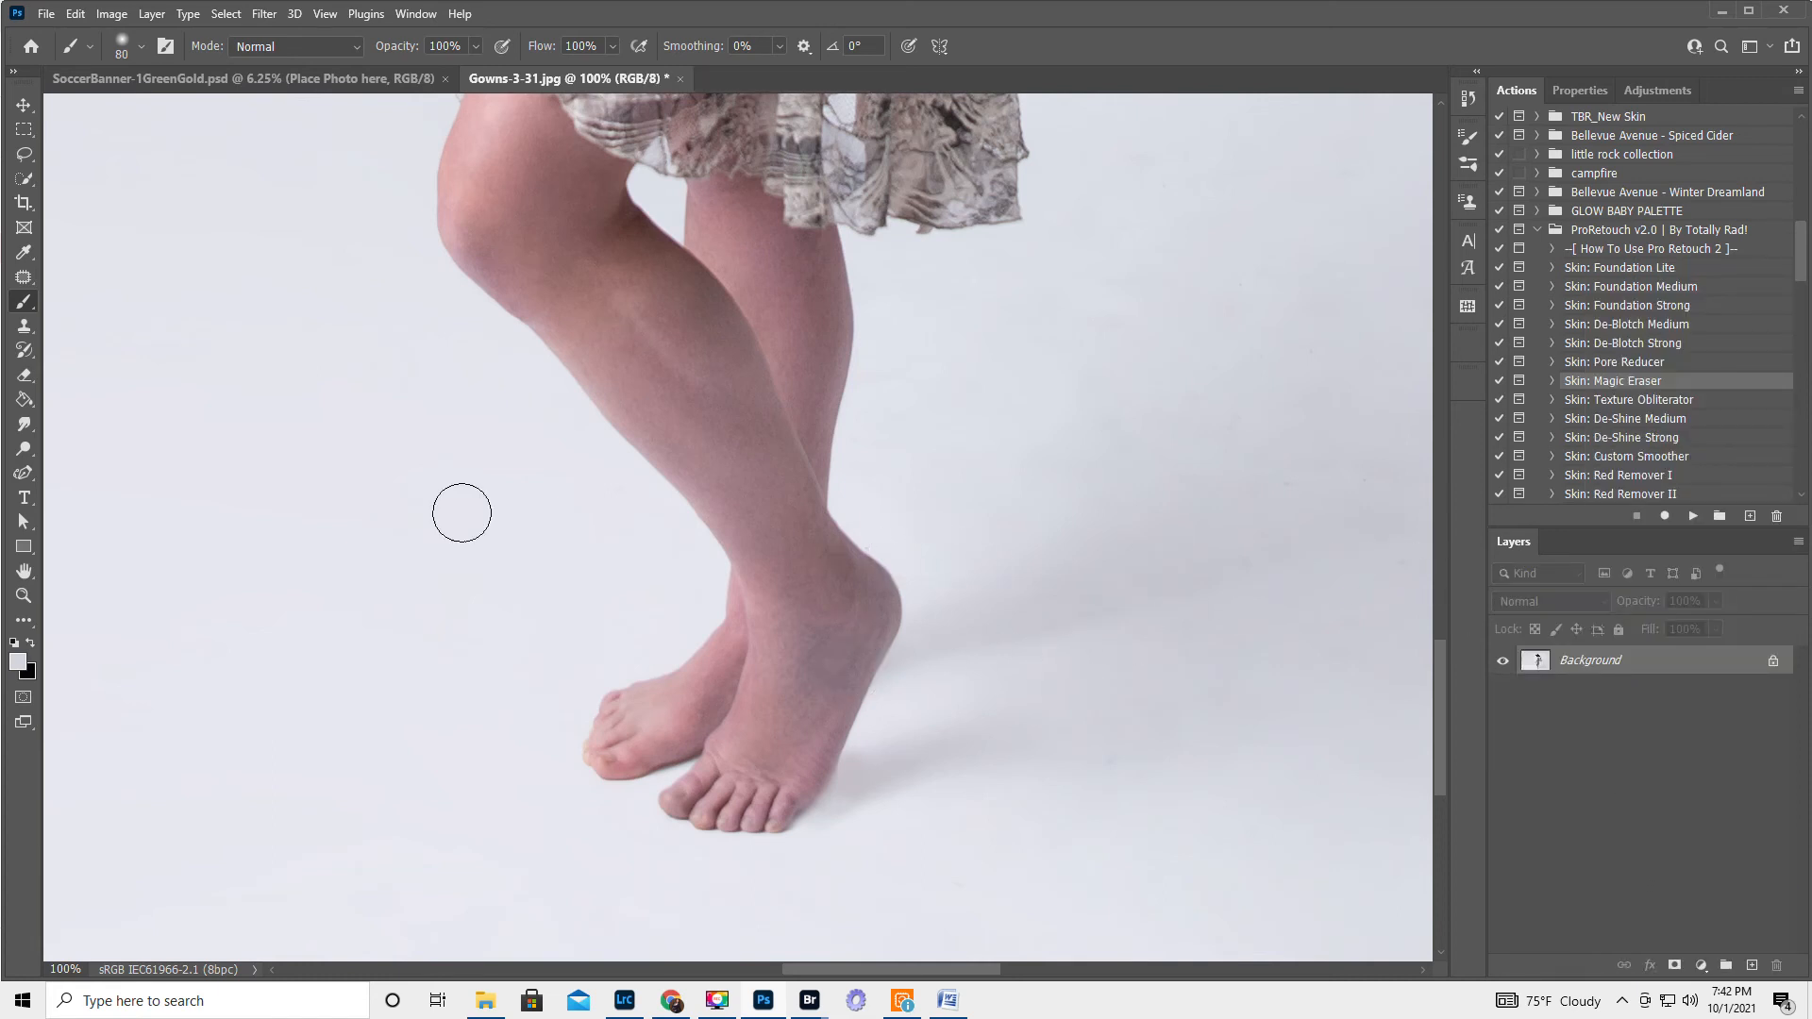
Step: Select the discoloured patch on the side of the front foot with the Lasso and add a Curves adjustment layer for it
{"action": "left_click", "coordinate": [23, 154]}
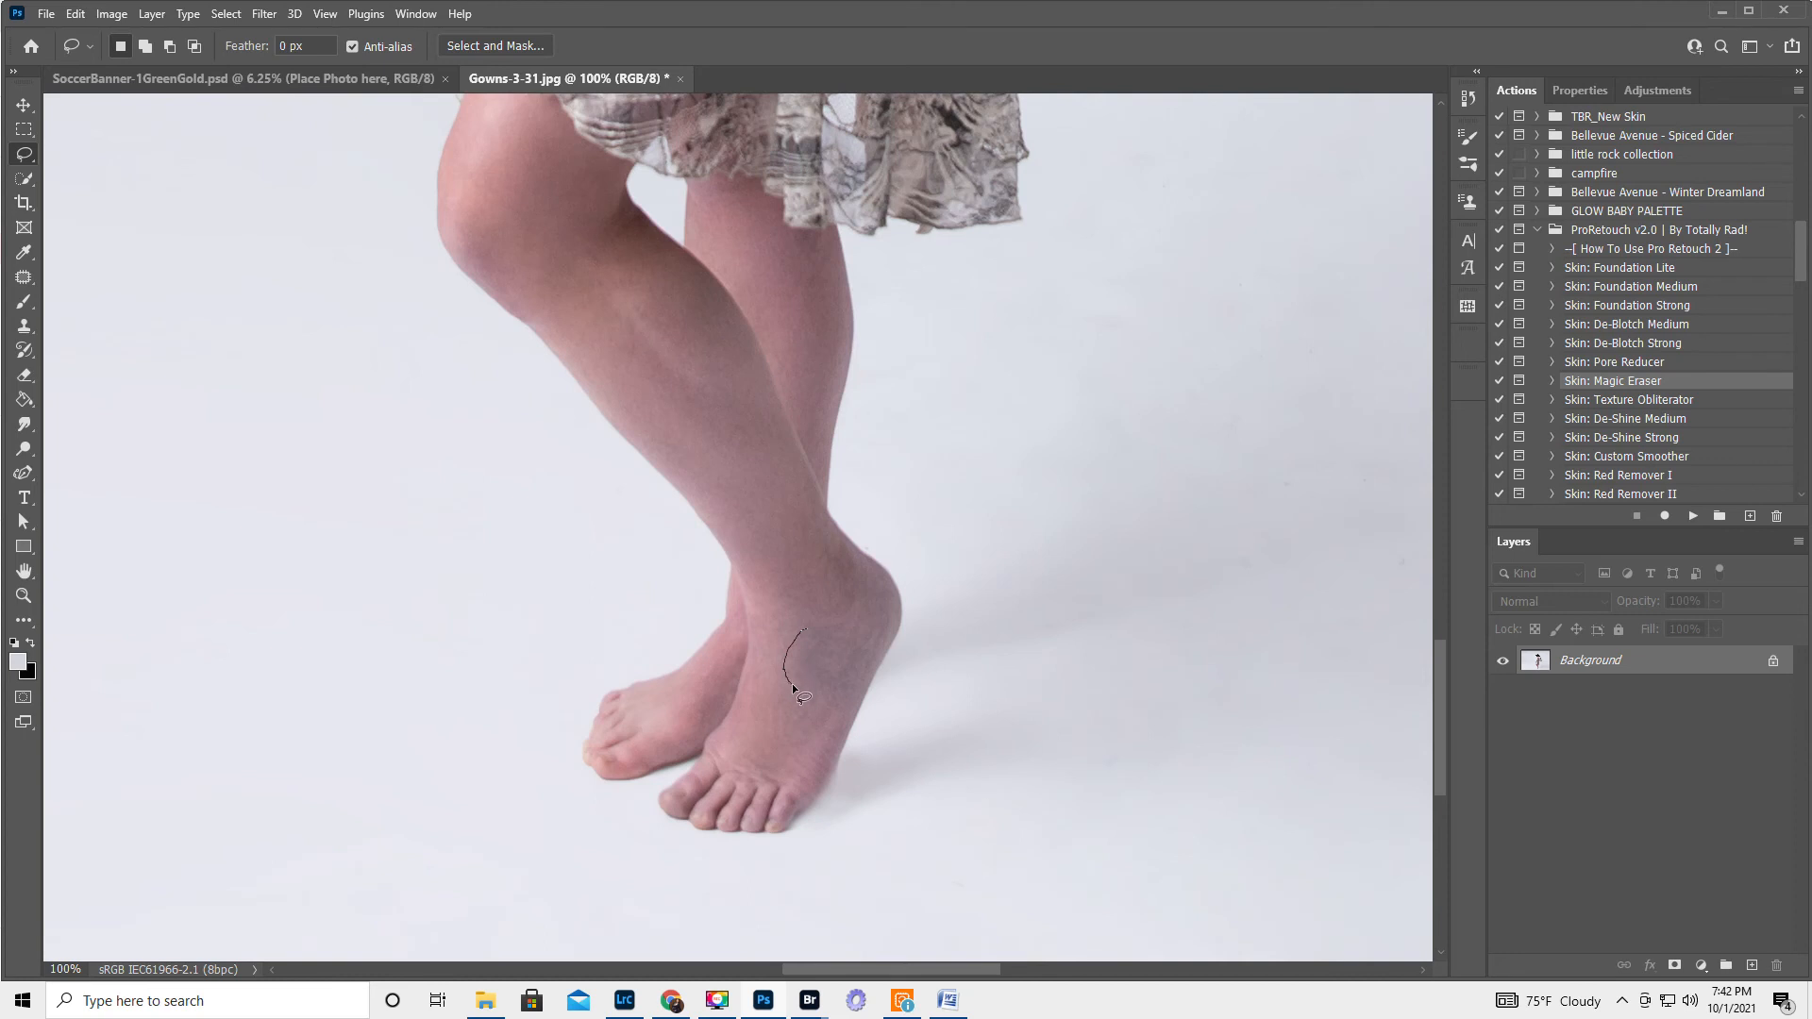
{"action": "mouse_move", "coordinate": [795, 688]}
{"action": "left_mouse_down"}
{"action": "mouse_move", "coordinate": [855, 679]}
{"action": "mouse_move", "coordinate": [817, 629]}
{"action": "left_mouse_up"}
{"action": "left_click", "coordinate": [1659, 90]}
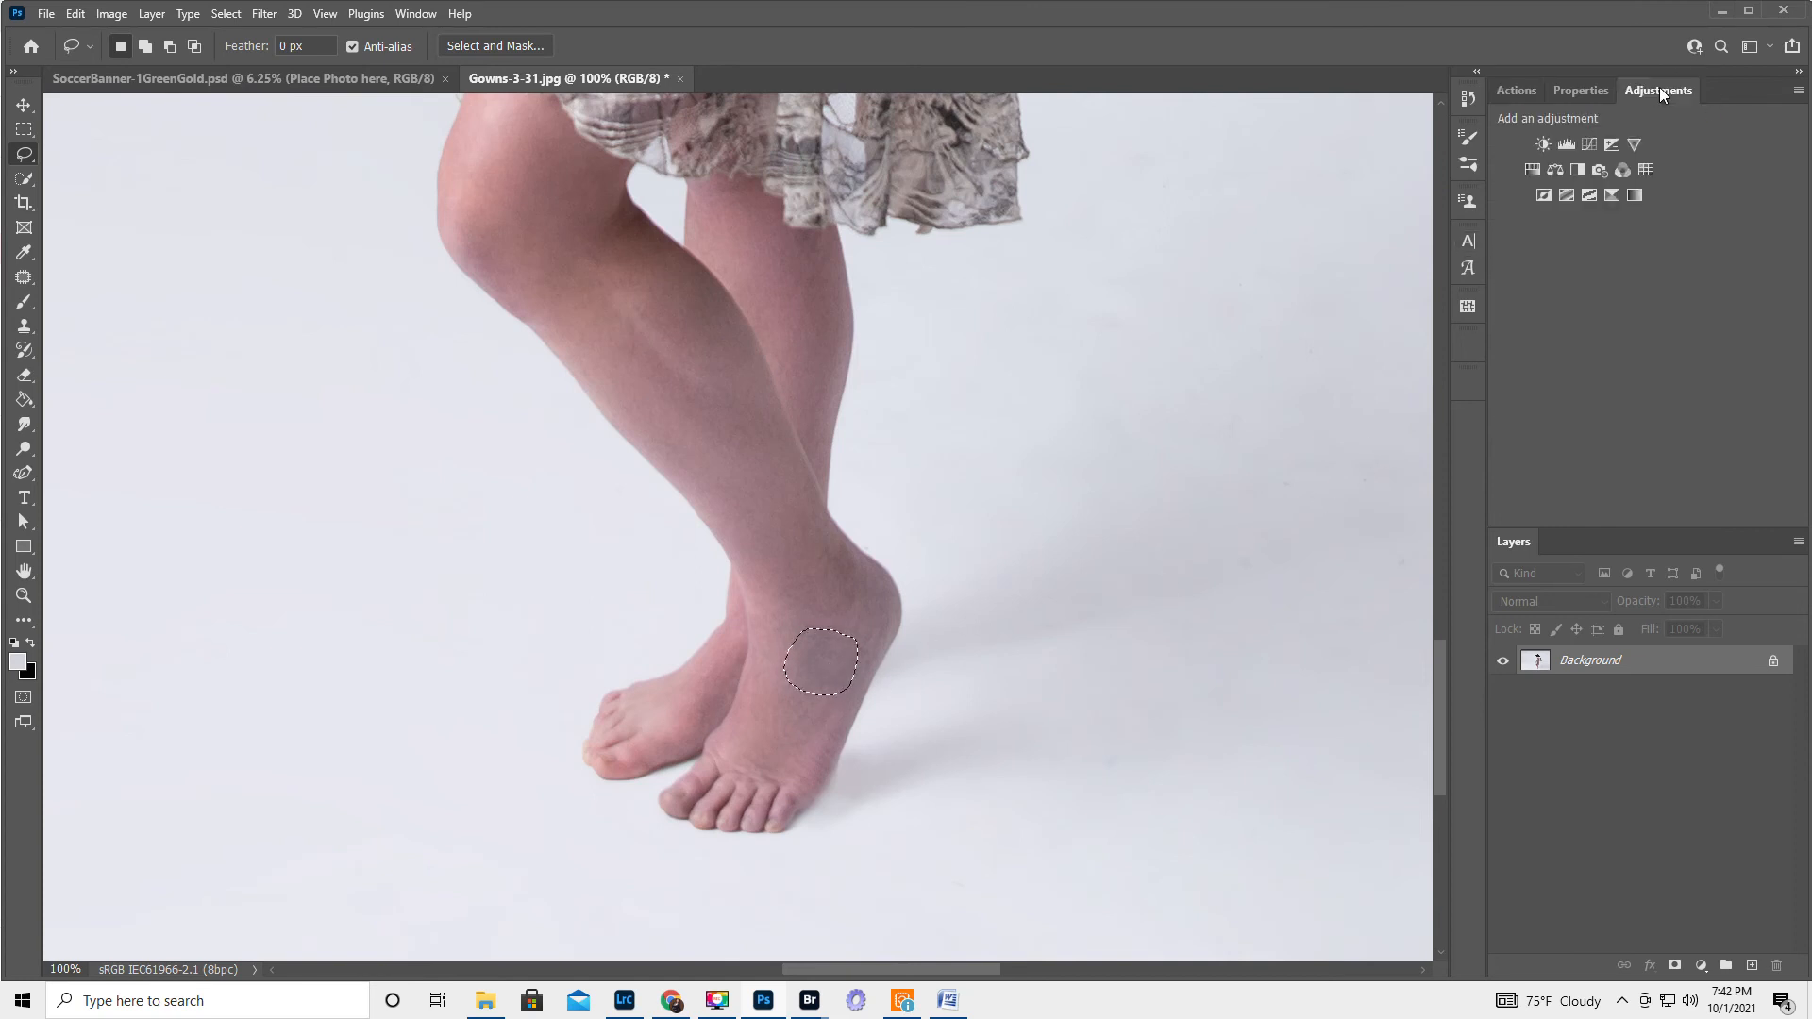
{"action": "left_click", "coordinate": [1588, 144]}
Step: Pull the Blue curve's midtones down to input 122, output 111 to counter the purple tint on the foot
{"action": "left_click", "coordinate": [1597, 182]}
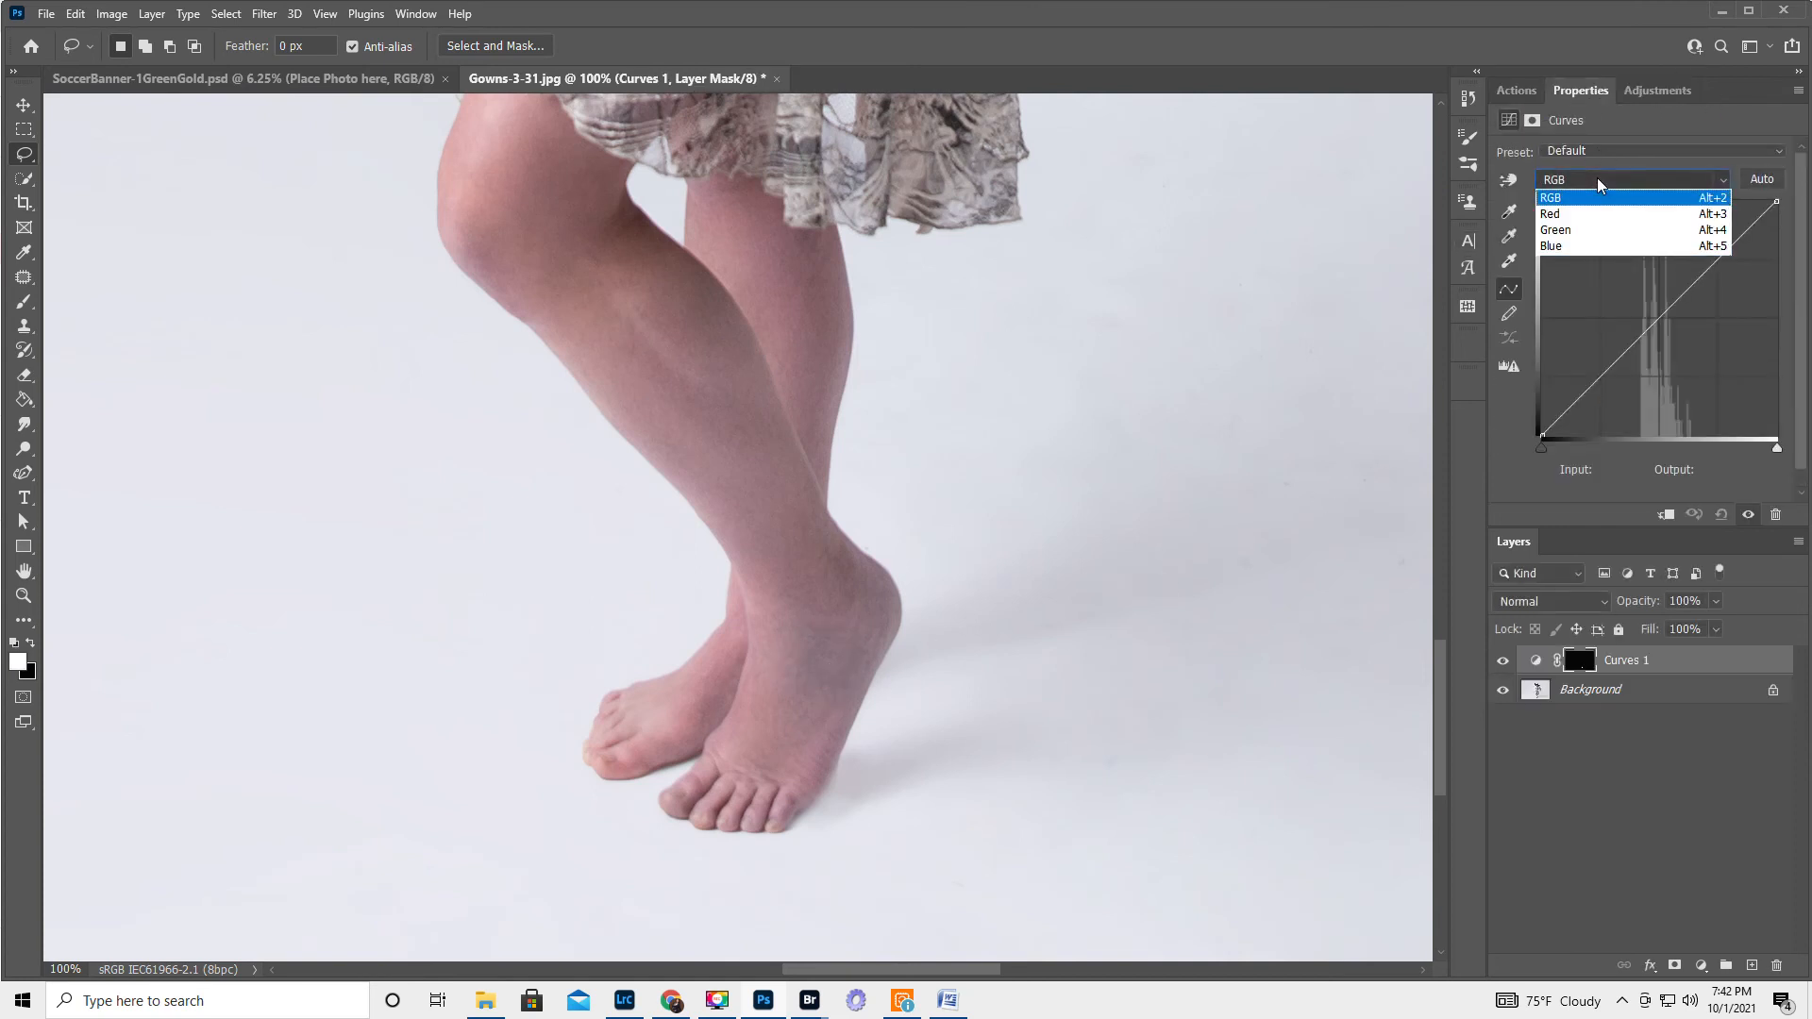
{"action": "left_click", "coordinate": [1566, 247]}
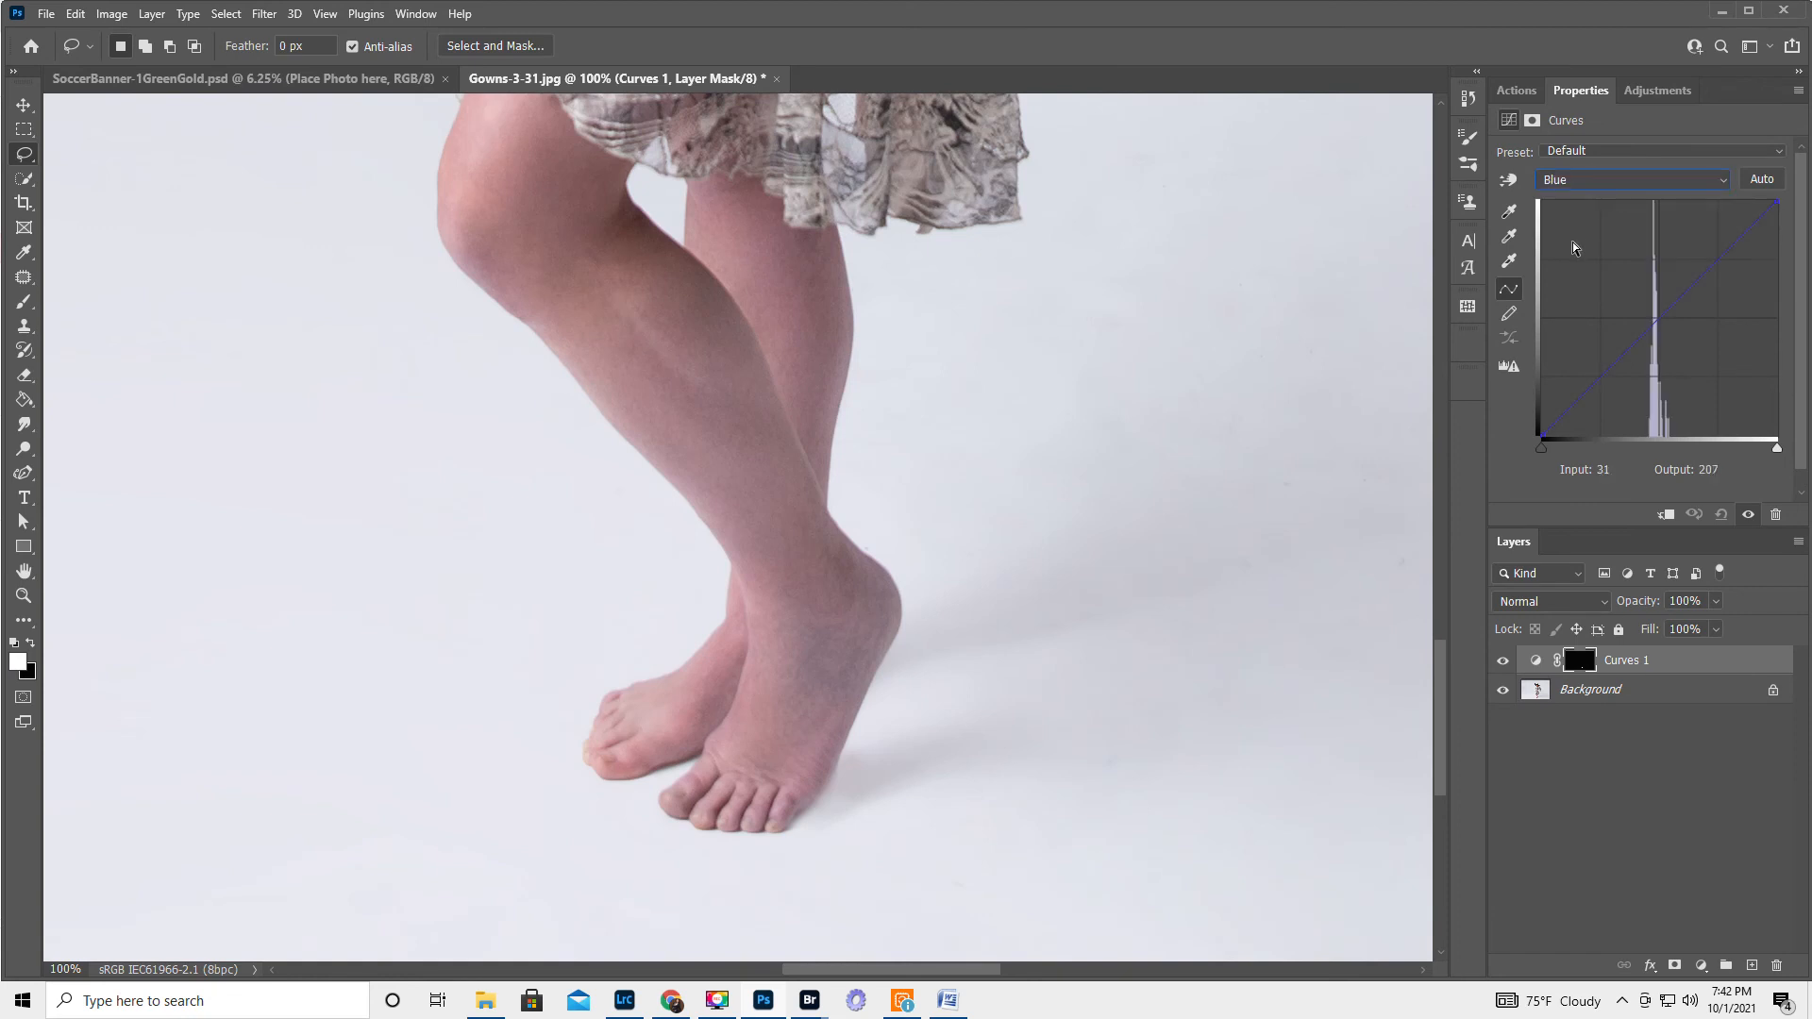
{"action": "mouse_move", "coordinate": [1658, 321]}
{"action": "left_mouse_down"}
{"action": "mouse_move", "coordinate": [1661, 354]}
{"action": "mouse_move", "coordinate": [1649, 297]}
{"action": "mouse_move", "coordinate": [1658, 338]}
{"action": "mouse_move", "coordinate": [1682, 328]}
{"action": "mouse_move", "coordinate": [1655, 335]}
{"action": "left_mouse_up"}
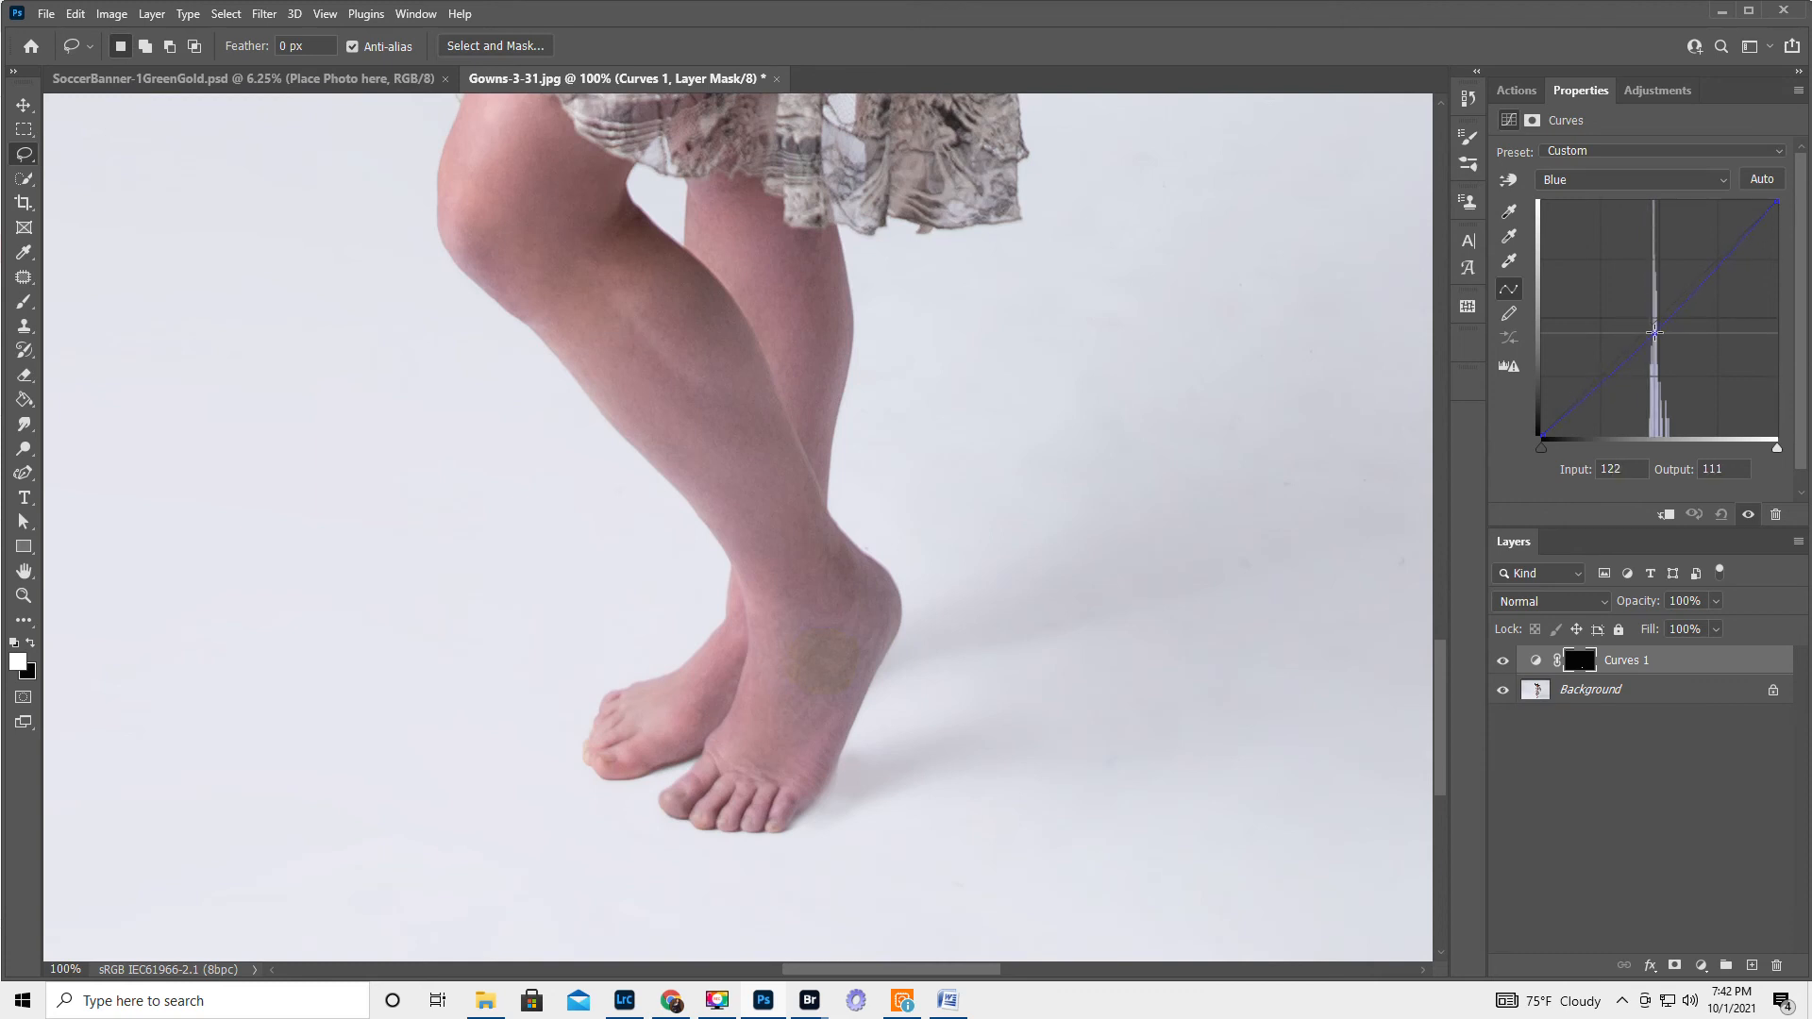
Step: Raise the RGB curve's midtones to input 122, output 131 to brighten the corrected patch
{"action": "left_click", "coordinate": [1635, 181]}
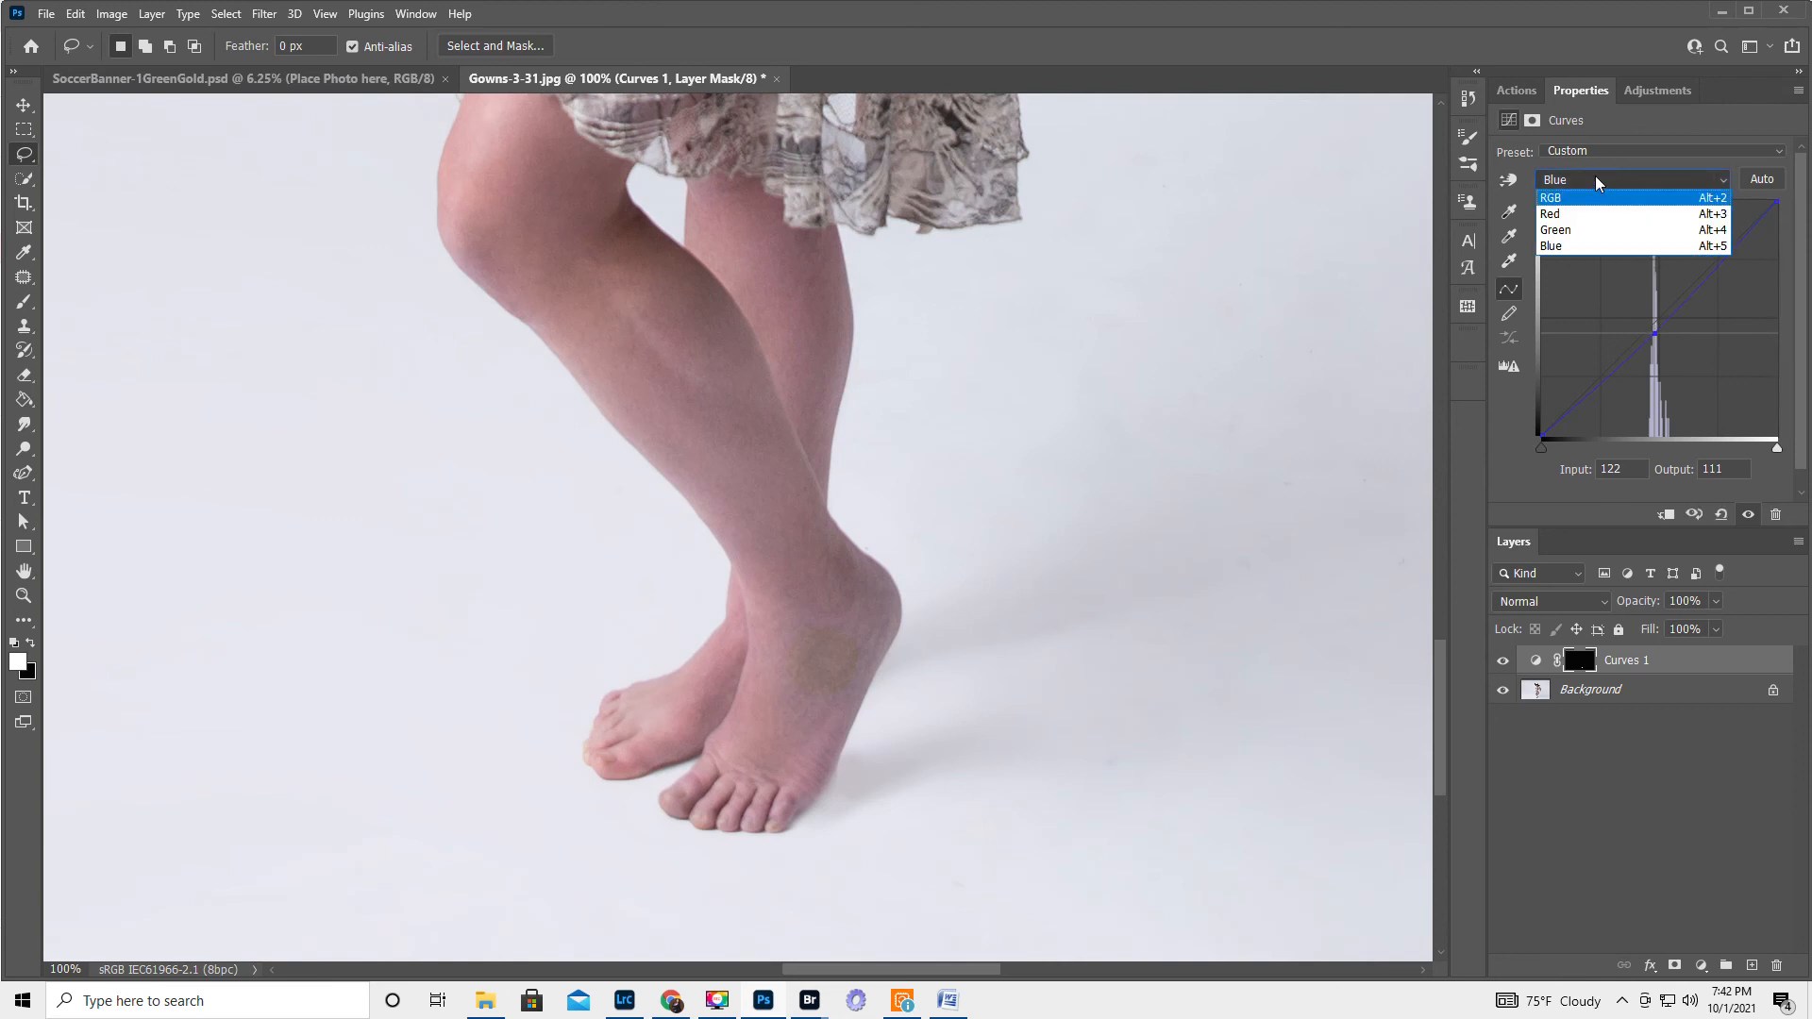
{"action": "left_click", "coordinate": [1597, 182]}
{"action": "left_click", "coordinate": [1599, 182]}
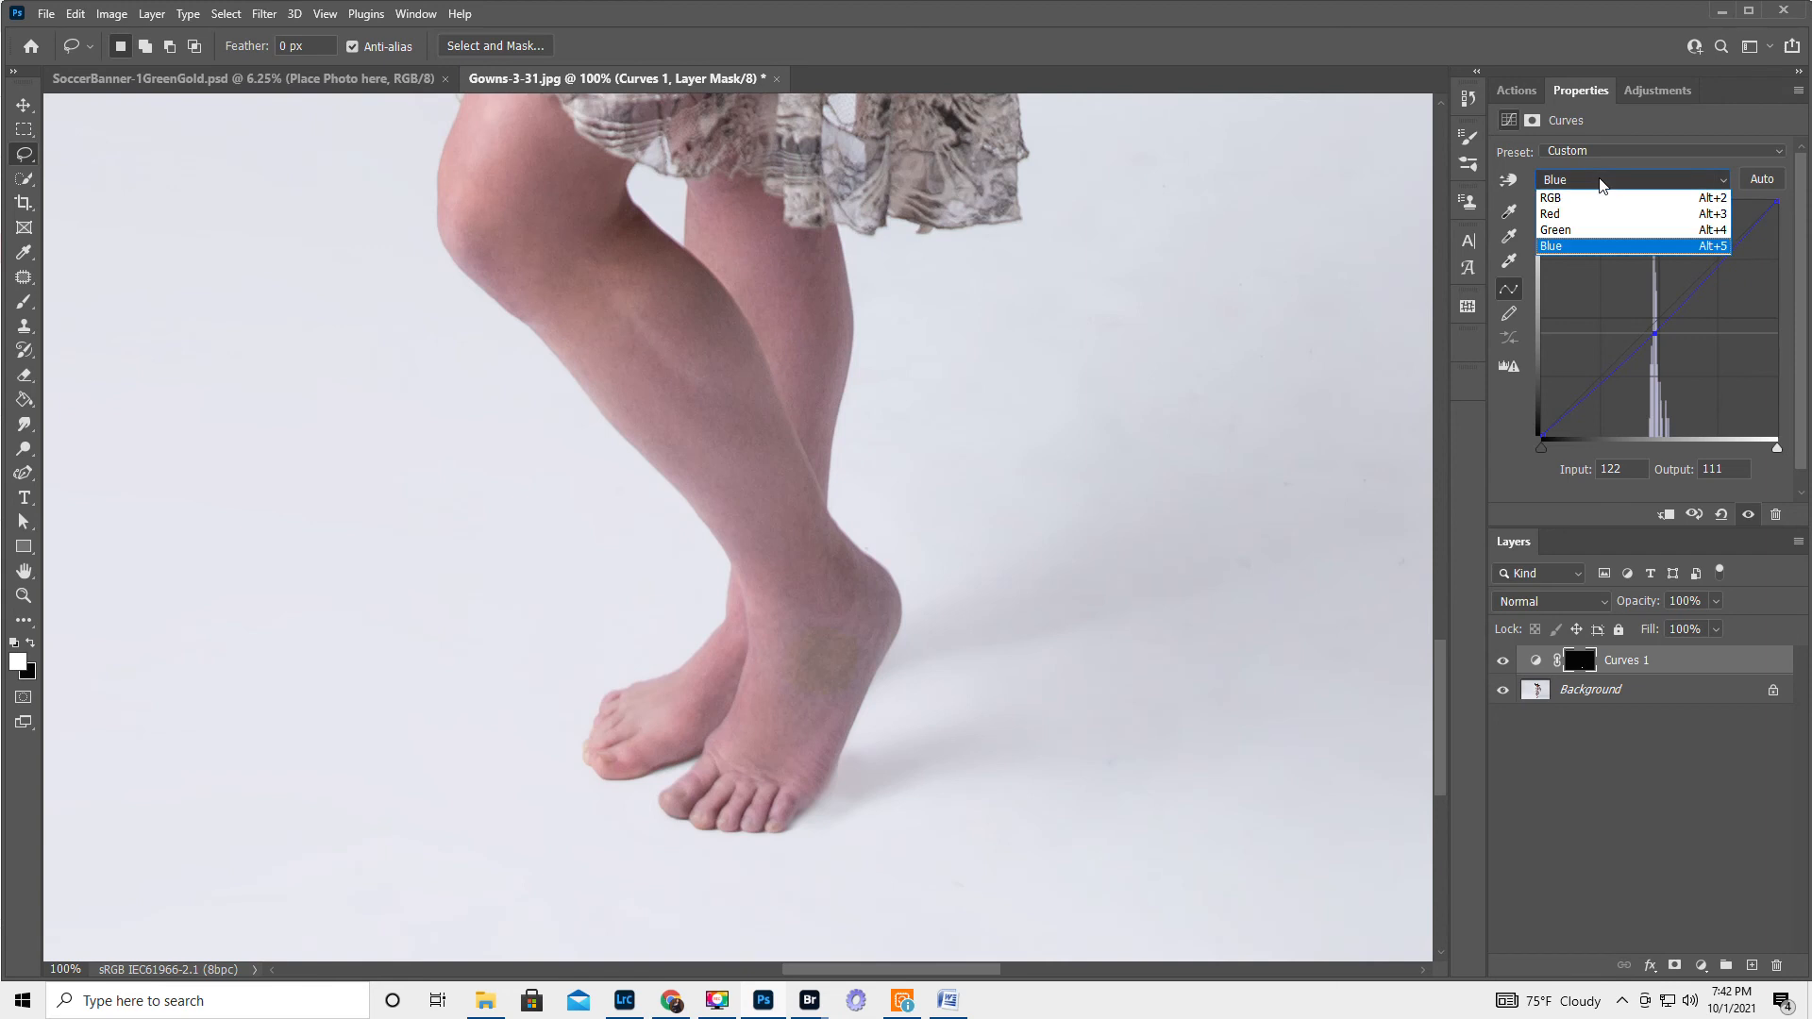
{"action": "left_click", "coordinate": [1603, 199]}
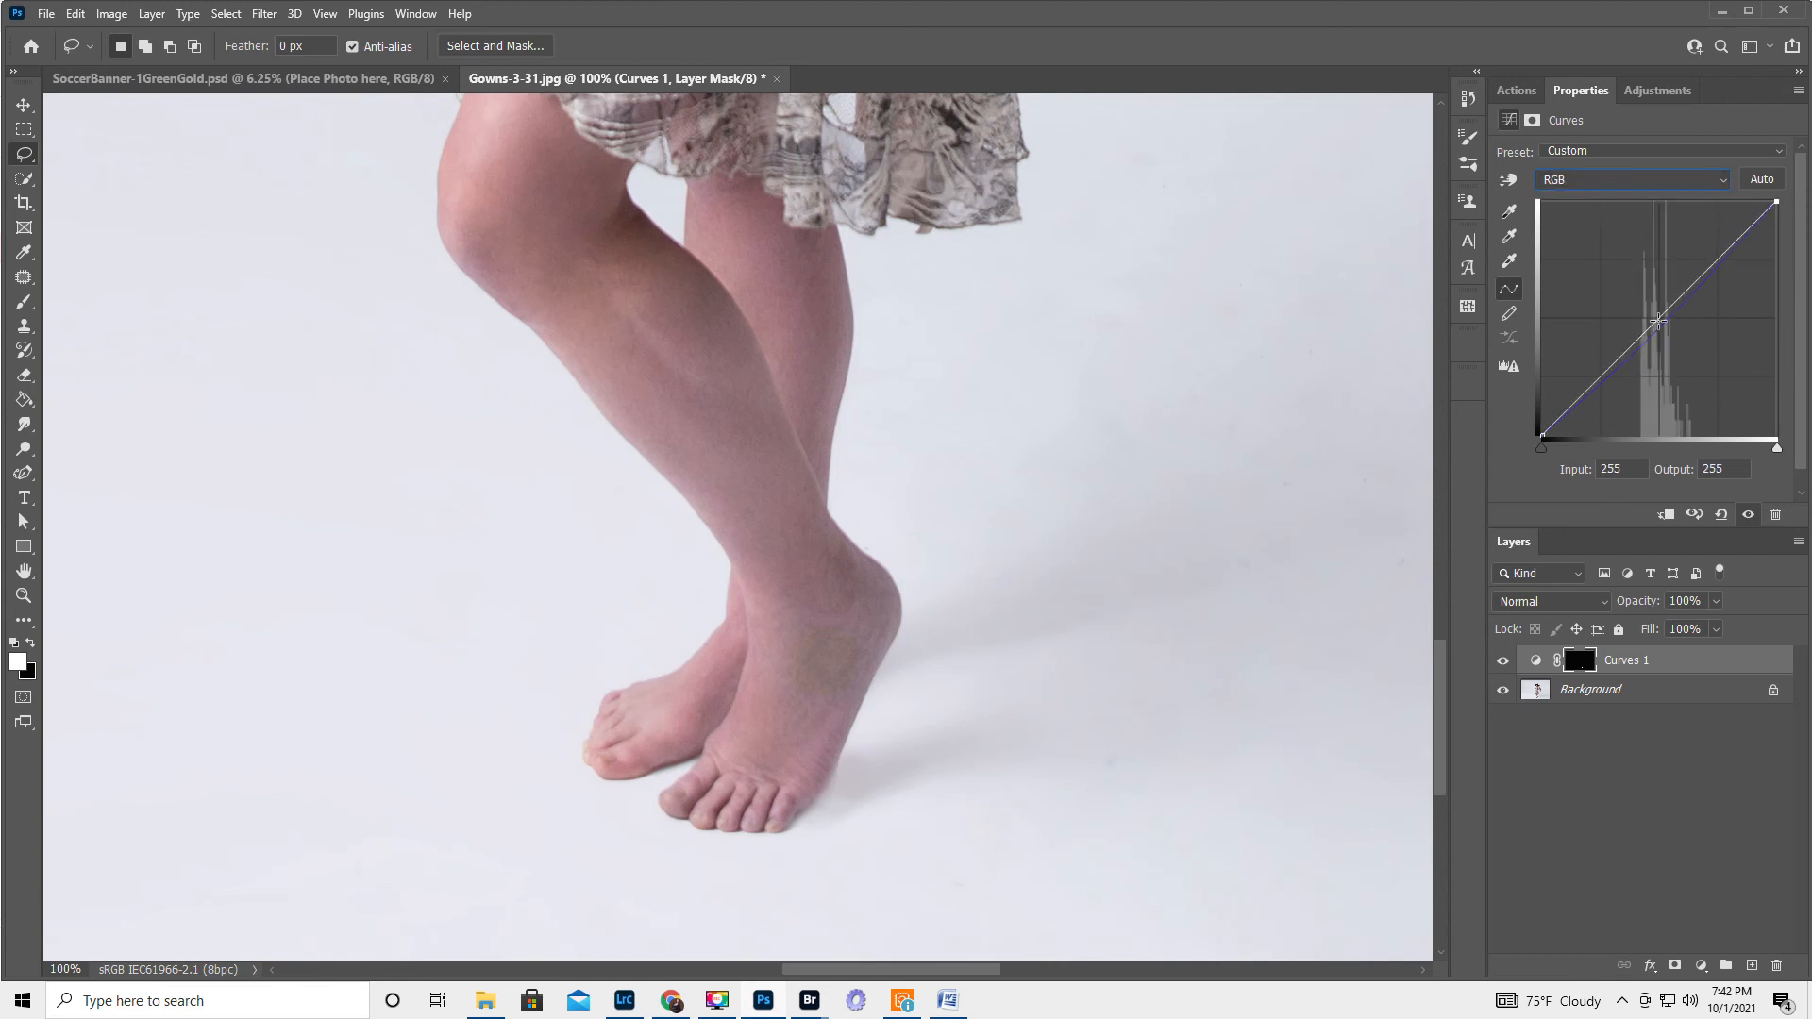
{"action": "left_click_drag", "start_coordinate": [1654, 320], "coordinate": [1654, 315]}
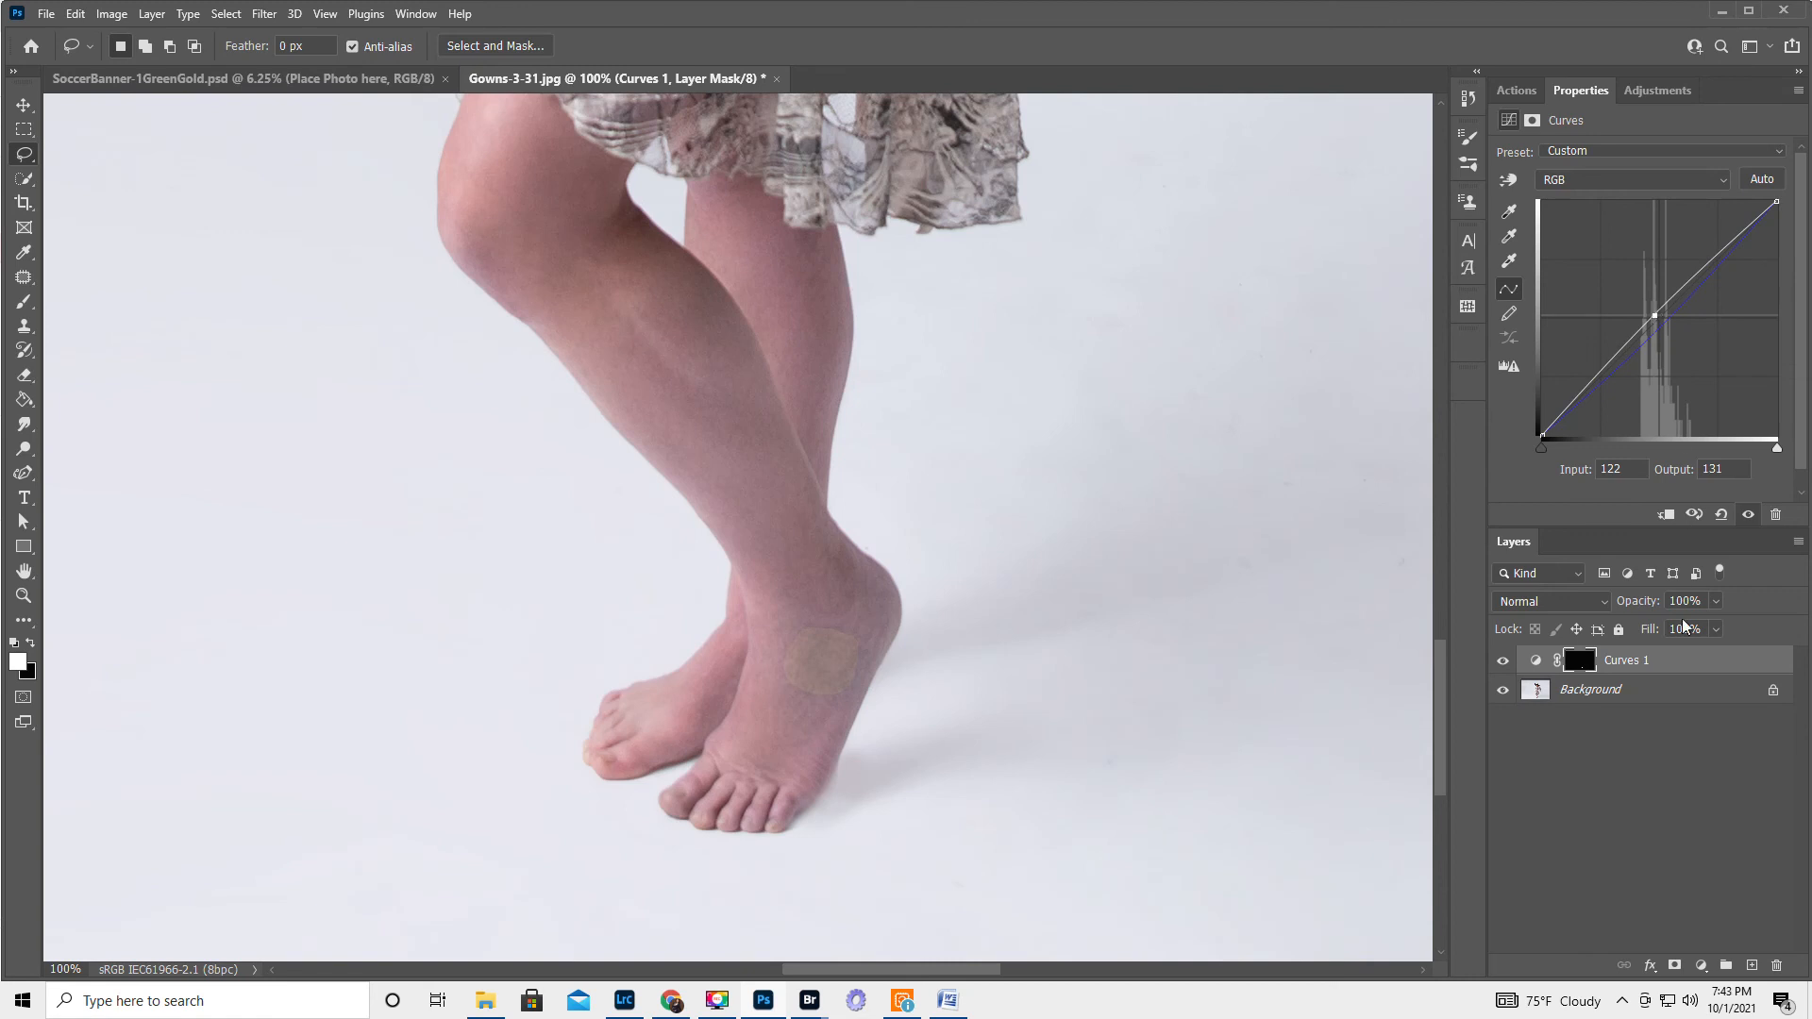
Step: Paint white with the Brush on the Curves 1 mask to extend the colour correction over the legs and feet
{"action": "left_click", "coordinate": [1583, 662]}
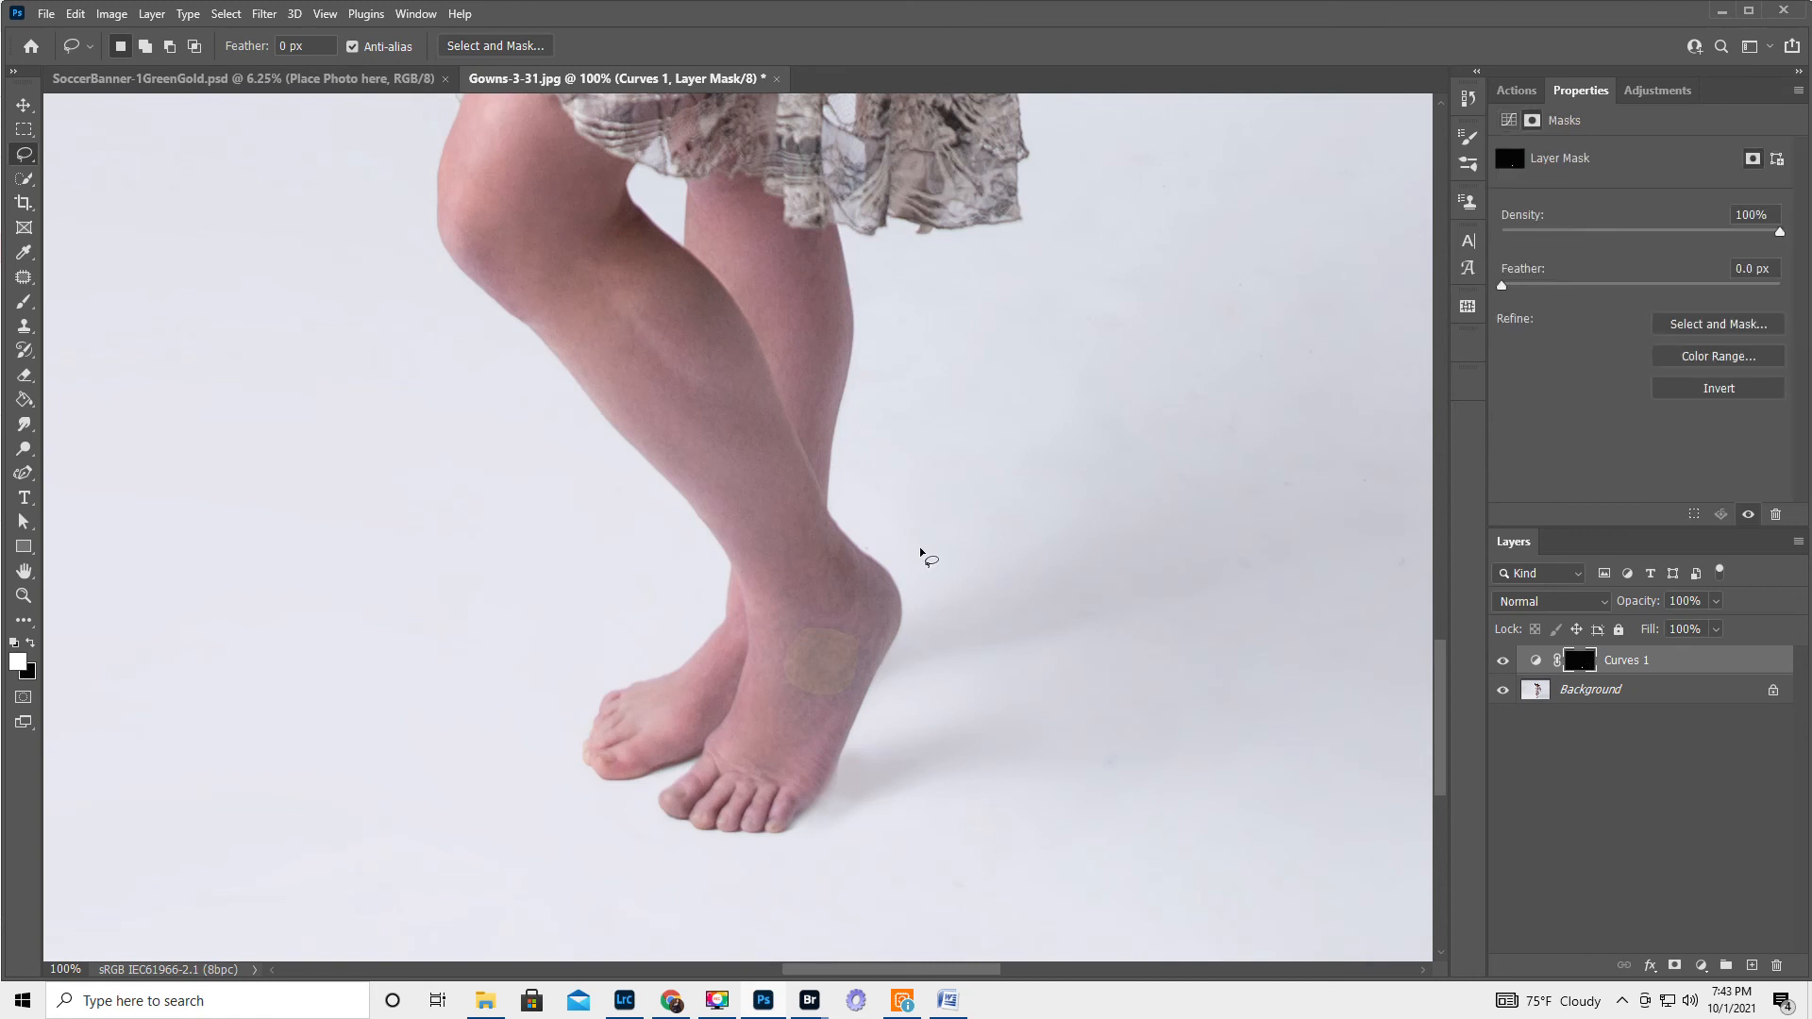
{"action": "left_click", "coordinate": [24, 302]}
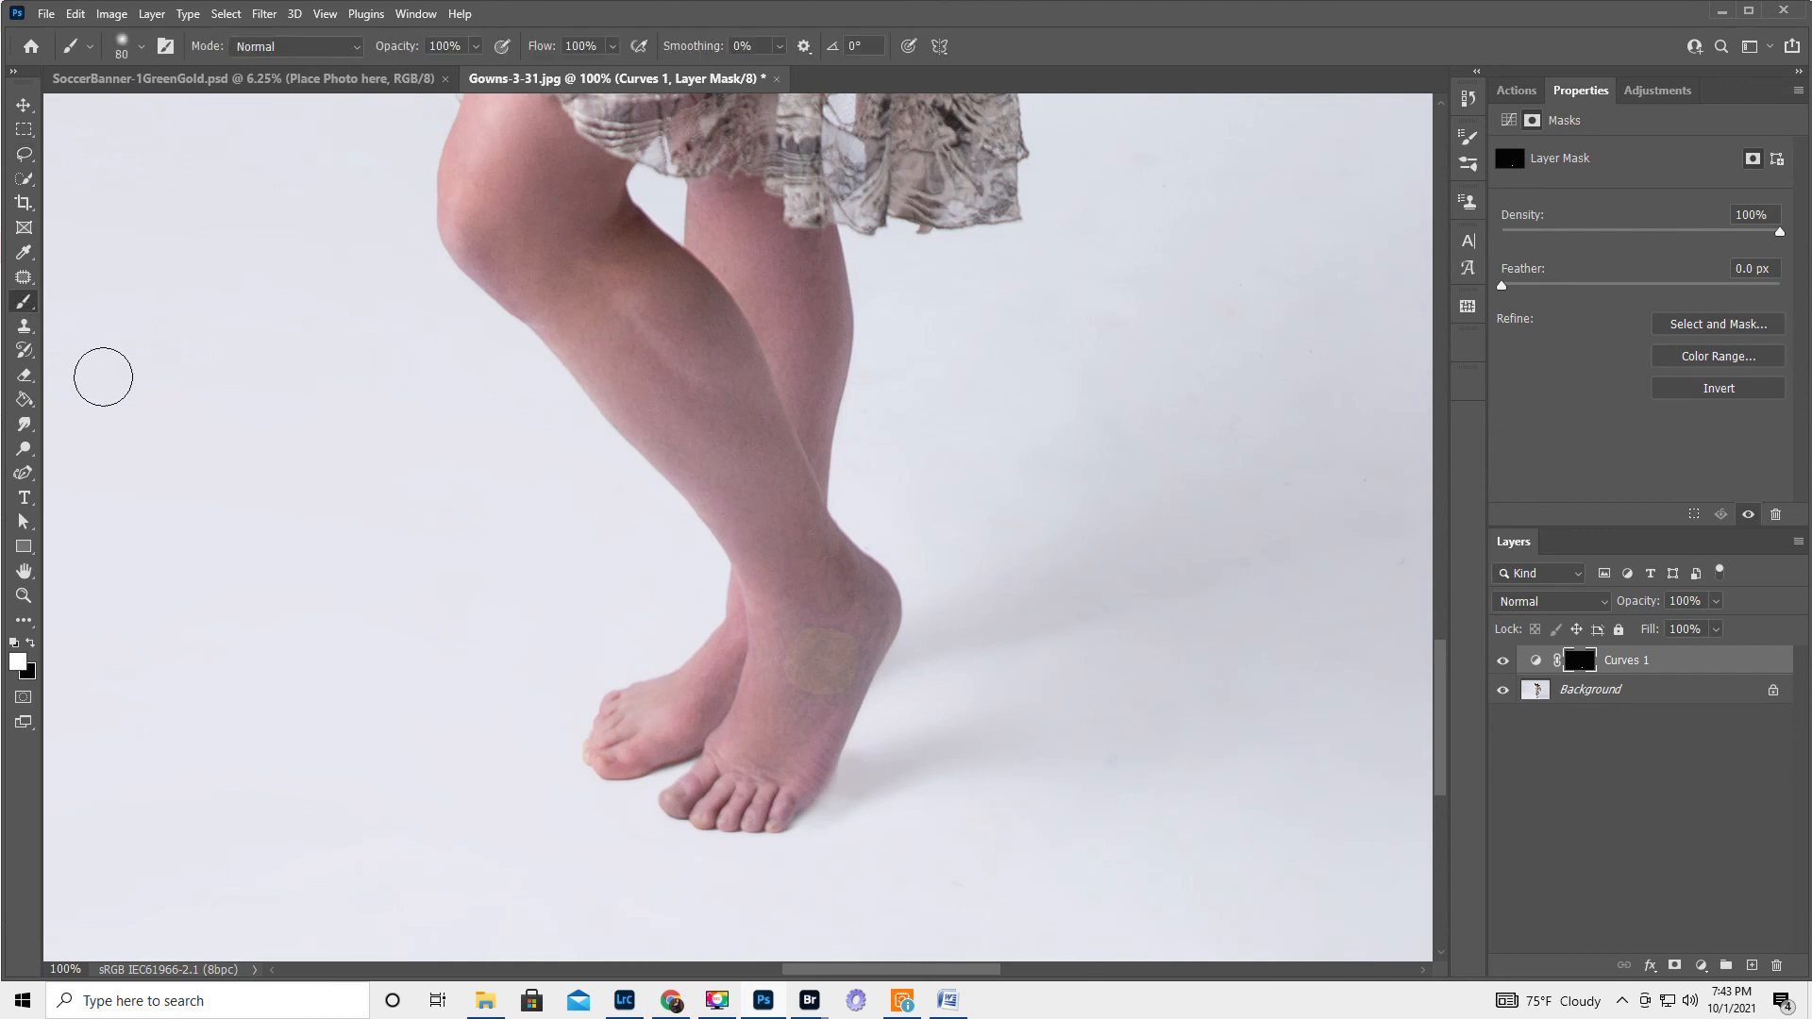
{"action": "mouse_move", "coordinate": [743, 538]}
{"action": "left_mouse_down"}
{"action": "mouse_move", "coordinate": [821, 619]}
{"action": "mouse_move", "coordinate": [825, 660]}
{"action": "mouse_move", "coordinate": [798, 599]}
{"action": "mouse_move", "coordinate": [816, 626]}
{"action": "mouse_move", "coordinate": [805, 673]}
{"action": "mouse_move", "coordinate": [799, 646]}
{"action": "mouse_move", "coordinate": [789, 679]}
{"action": "mouse_move", "coordinate": [787, 662]}
{"action": "mouse_move", "coordinate": [789, 741]}
{"action": "mouse_move", "coordinate": [860, 612]}
{"action": "mouse_move", "coordinate": [765, 513]}
{"action": "mouse_move", "coordinate": [792, 591]}
{"action": "mouse_move", "coordinate": [768, 576]}
{"action": "mouse_move", "coordinate": [641, 379]}
{"action": "mouse_move", "coordinate": [751, 500]}
{"action": "mouse_move", "coordinate": [656, 309]}
{"action": "mouse_move", "coordinate": [763, 483]}
{"action": "mouse_move", "coordinate": [711, 342]}
{"action": "mouse_move", "coordinate": [708, 383]}
{"action": "mouse_move", "coordinate": [791, 531]}
{"action": "mouse_move", "coordinate": [591, 249]}
{"action": "mouse_move", "coordinate": [667, 293]}
{"action": "mouse_move", "coordinate": [564, 218]}
{"action": "mouse_move", "coordinate": [594, 350]}
{"action": "mouse_move", "coordinate": [484, 205]}
{"action": "mouse_move", "coordinate": [522, 271]}
{"action": "mouse_move", "coordinate": [480, 240]}
{"action": "left_mouse_up"}
{"action": "mouse_move", "coordinate": [481, 149]}
{"action": "left_mouse_down"}
{"action": "mouse_move", "coordinate": [536, 151]}
{"action": "mouse_move", "coordinate": [585, 196]}
{"action": "mouse_move", "coordinate": [593, 180]}
{"action": "mouse_move", "coordinate": [667, 323]}
{"action": "mouse_move", "coordinate": [741, 412]}
{"action": "mouse_move", "coordinate": [716, 312]}
{"action": "mouse_move", "coordinate": [772, 422]}
{"action": "mouse_move", "coordinate": [801, 543]}
{"action": "mouse_move", "coordinate": [776, 552]}
{"action": "mouse_move", "coordinate": [736, 667]}
{"action": "mouse_move", "coordinate": [760, 629]}
{"action": "mouse_move", "coordinate": [677, 714]}
{"action": "mouse_move", "coordinate": [621, 727]}
{"action": "mouse_move", "coordinate": [622, 751]}
{"action": "mouse_move", "coordinate": [741, 726]}
{"action": "mouse_move", "coordinate": [744, 761]}
{"action": "mouse_move", "coordinate": [697, 795]}
{"action": "mouse_move", "coordinate": [754, 804]}
{"action": "mouse_move", "coordinate": [802, 765]}
{"action": "mouse_move", "coordinate": [842, 648]}
{"action": "mouse_move", "coordinate": [790, 494]}
{"action": "mouse_move", "coordinate": [813, 263]}
{"action": "mouse_move", "coordinate": [705, 199]}
{"action": "mouse_move", "coordinate": [731, 321]}
{"action": "mouse_move", "coordinate": [782, 343]}
{"action": "mouse_move", "coordinate": [790, 314]}
{"action": "mouse_move", "coordinate": [776, 435]}
{"action": "mouse_move", "coordinate": [751, 470]}
{"action": "mouse_move", "coordinate": [619, 294]}
{"action": "mouse_move", "coordinate": [742, 485]}
{"action": "mouse_move", "coordinate": [599, 308]}
{"action": "mouse_move", "coordinate": [473, 224]}
{"action": "mouse_move", "coordinate": [732, 483]}
{"action": "mouse_move", "coordinate": [777, 614]}
{"action": "mouse_move", "coordinate": [734, 701]}
{"action": "mouse_move", "coordinate": [799, 646]}
{"action": "mouse_move", "coordinate": [797, 763]}
{"action": "mouse_move", "coordinate": [754, 801]}
{"action": "mouse_move", "coordinate": [867, 606]}
{"action": "mouse_move", "coordinate": [772, 493]}
{"action": "mouse_move", "coordinate": [799, 540]}
{"action": "left_mouse_up"}
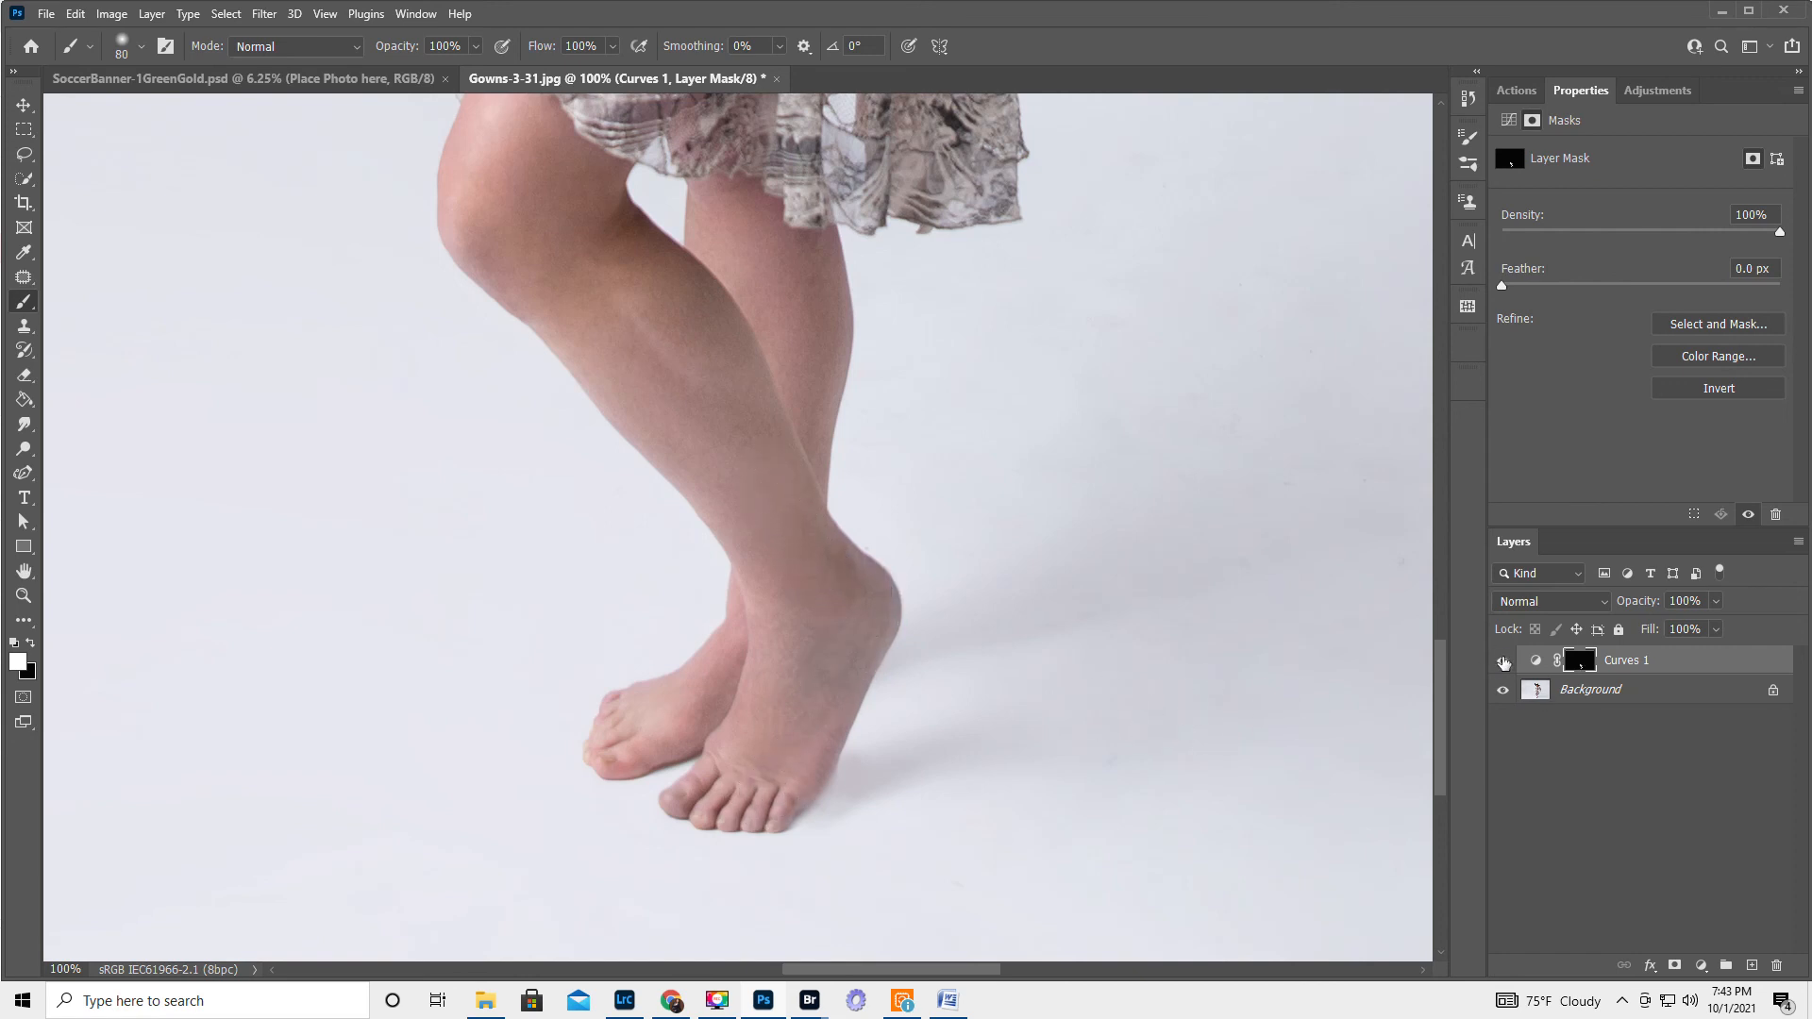
Step: Compare the legs with the Curves 1 correction on and off, both close up and in the whole photo
{"action": "left_click", "coordinate": [1503, 663]}
{"action": "left_click", "coordinate": [1503, 664]}
{"action": "double_click", "coordinate": [24, 571]}
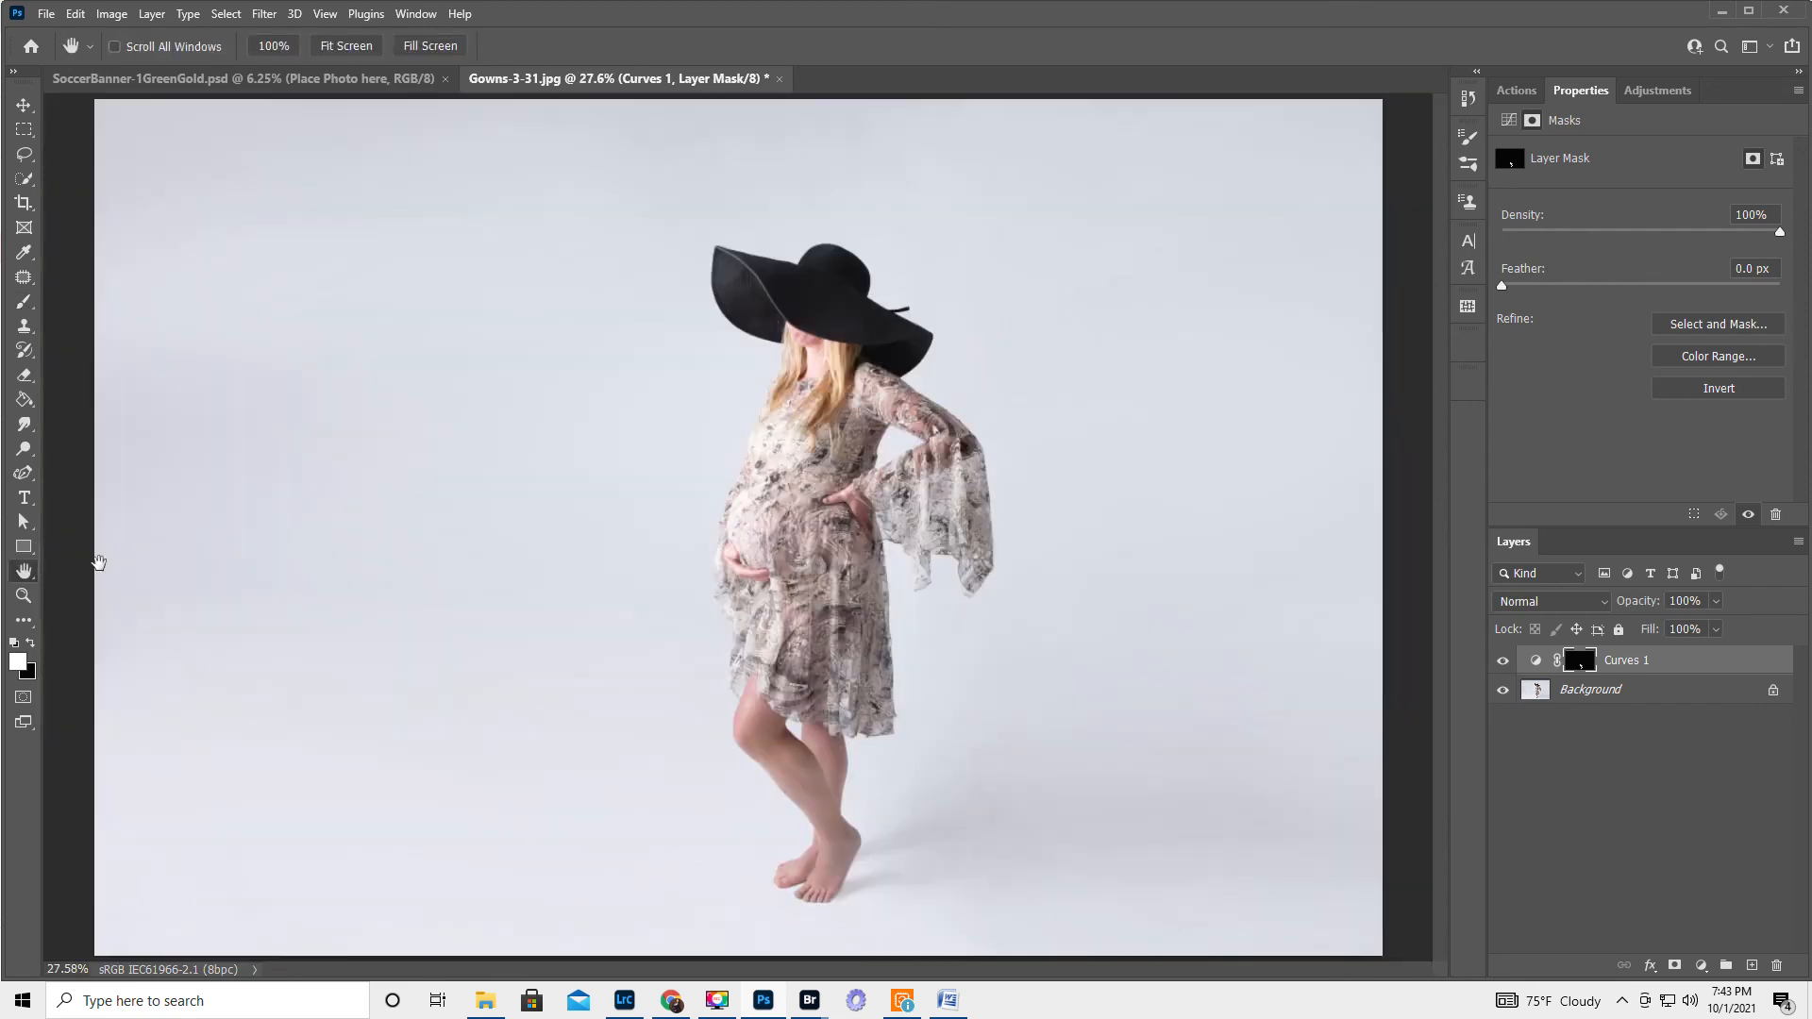
{"action": "left_click", "coordinate": [1501, 662]}
{"action": "left_click", "coordinate": [1501, 663]}
{"action": "left_click", "coordinate": [1501, 662]}
Step: Brush the Curves correction over the lower face beneath the hat and flatten the image
{"action": "left_click", "coordinate": [24, 302]}
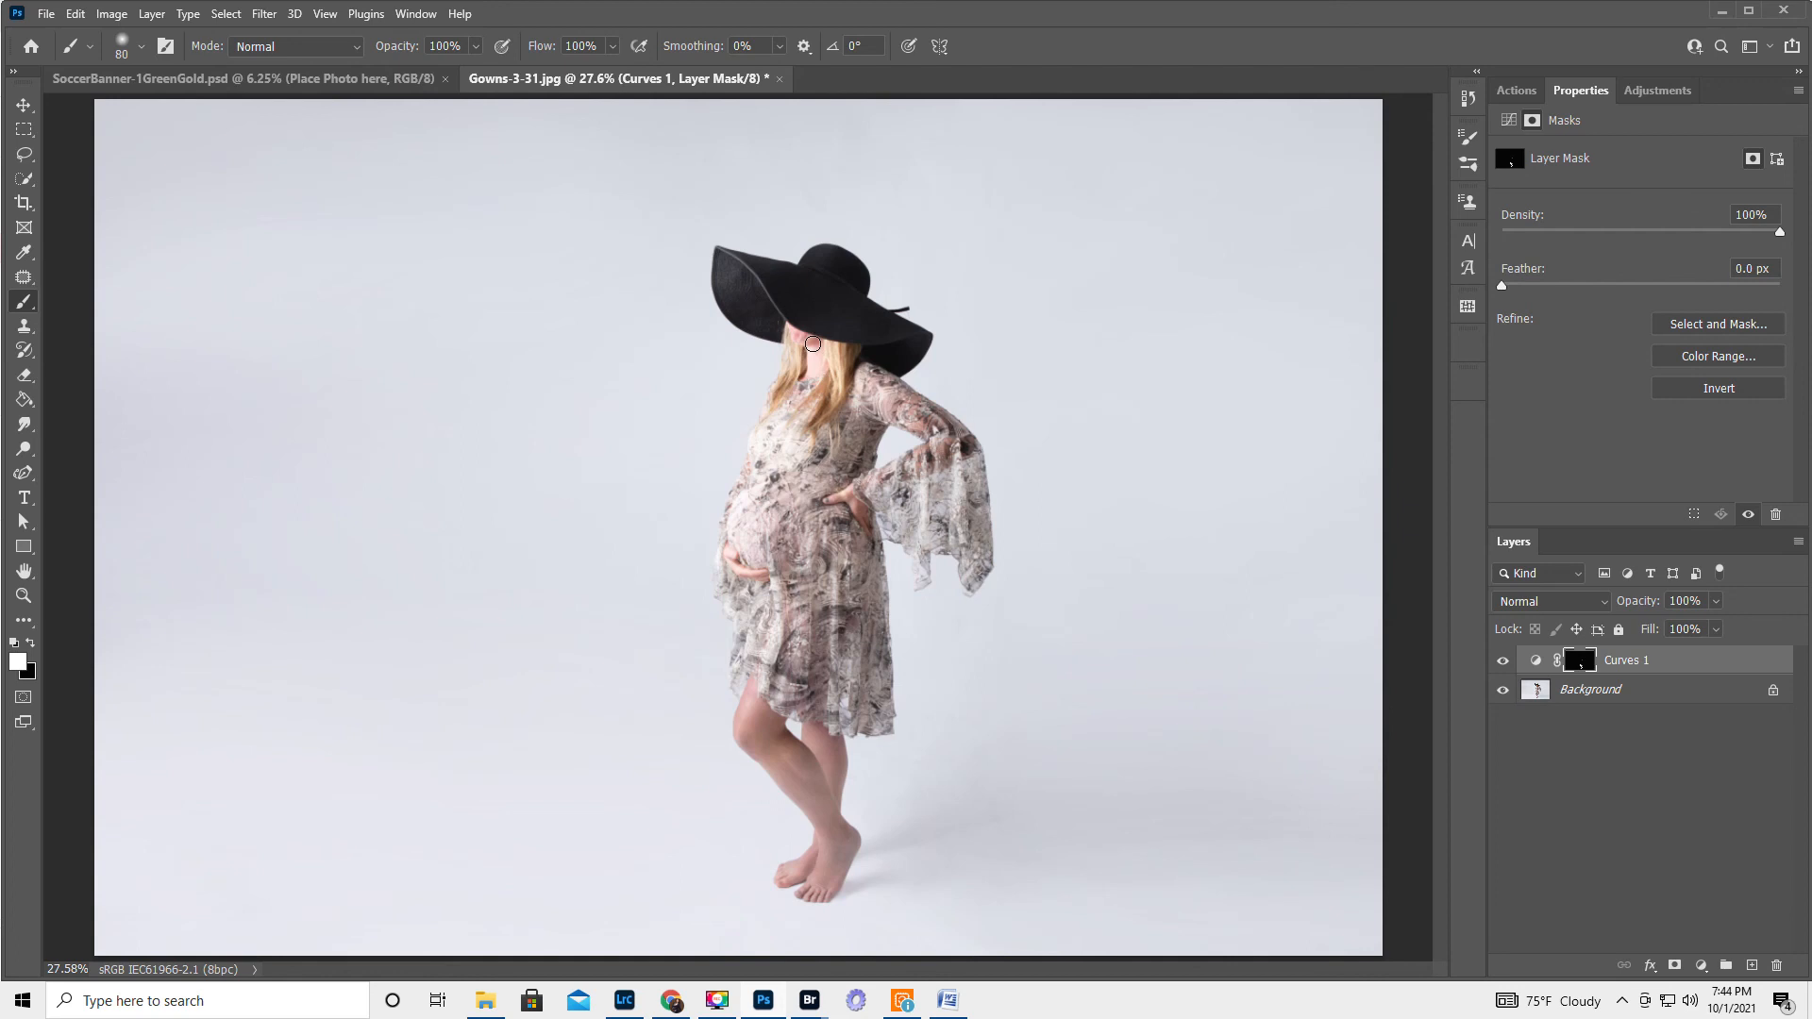
{"action": "left_click_drag", "start_coordinate": [804, 341], "coordinate": [815, 346]}
{"action": "left_click", "coordinate": [1798, 540]}
{"action": "left_click", "coordinate": [1604, 879]}
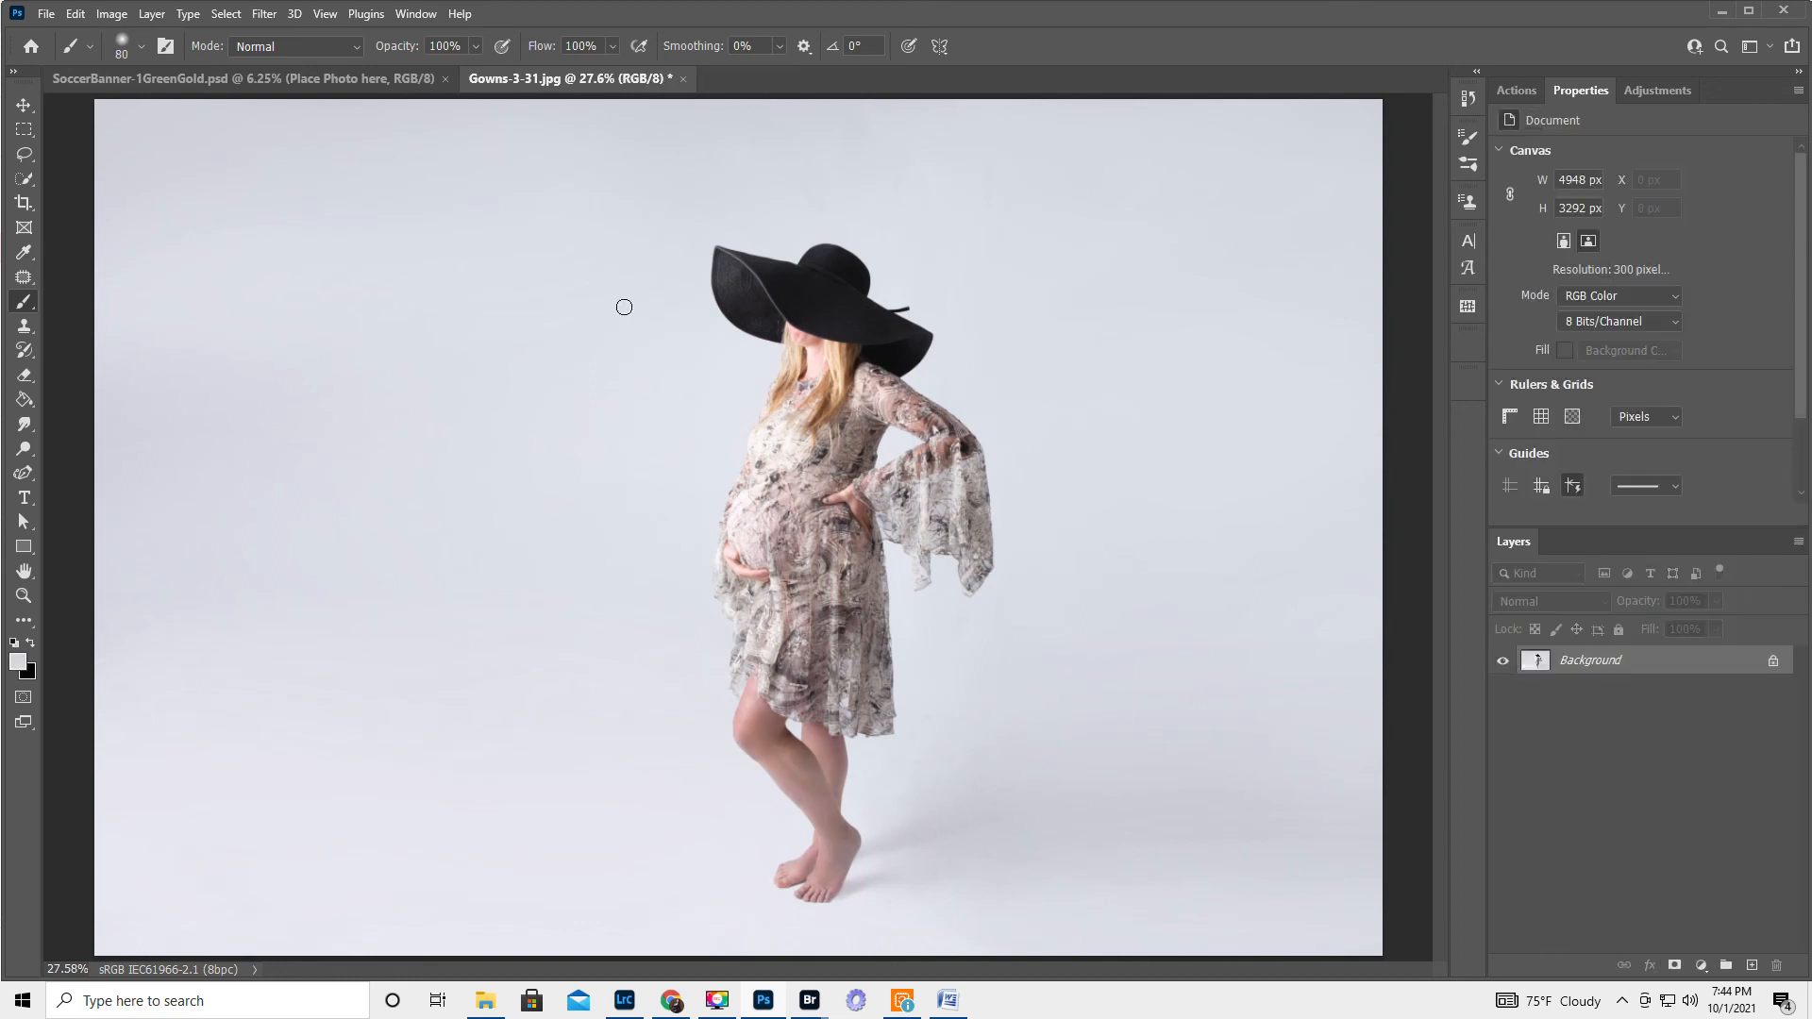
Step: Smooth the skin with Portraiture 3 at Medium smoothing, sampling the mask colours from the legs and outputting to a new layer
{"action": "left_click", "coordinate": [265, 15]}
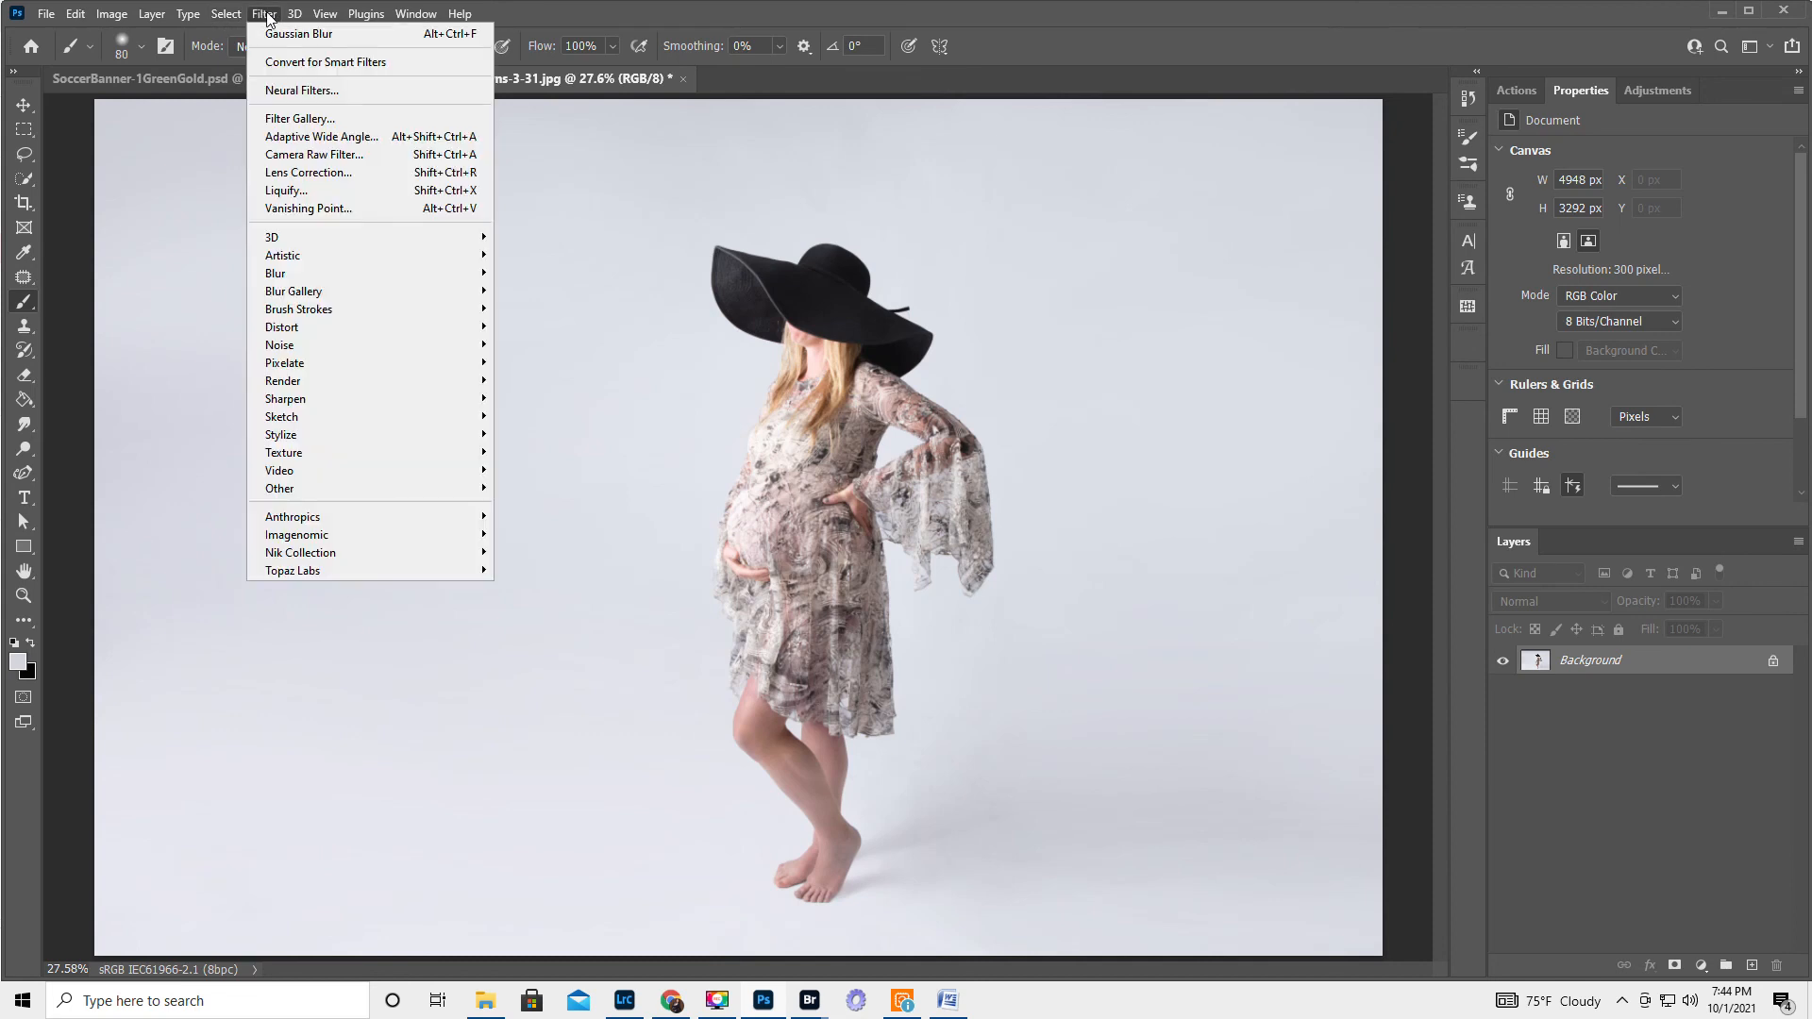
{"action": "mouse_move", "coordinate": [381, 533]}
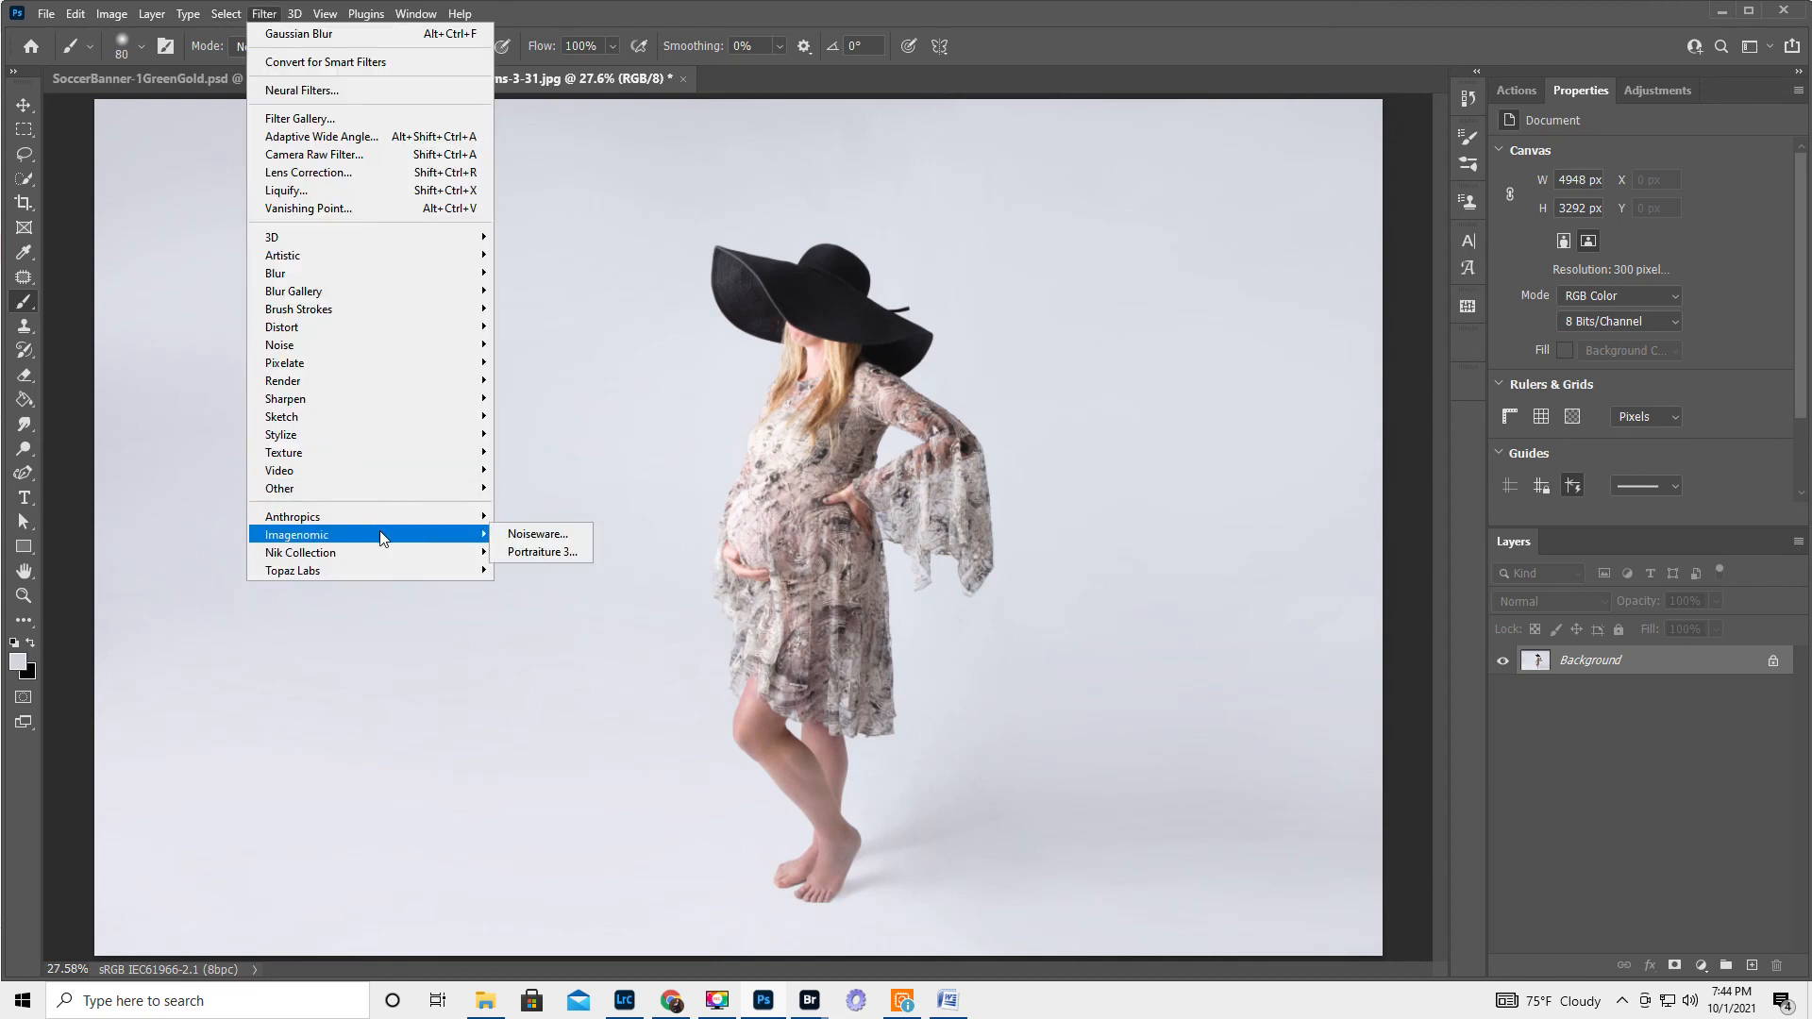
{"action": "left_click", "coordinate": [531, 552]}
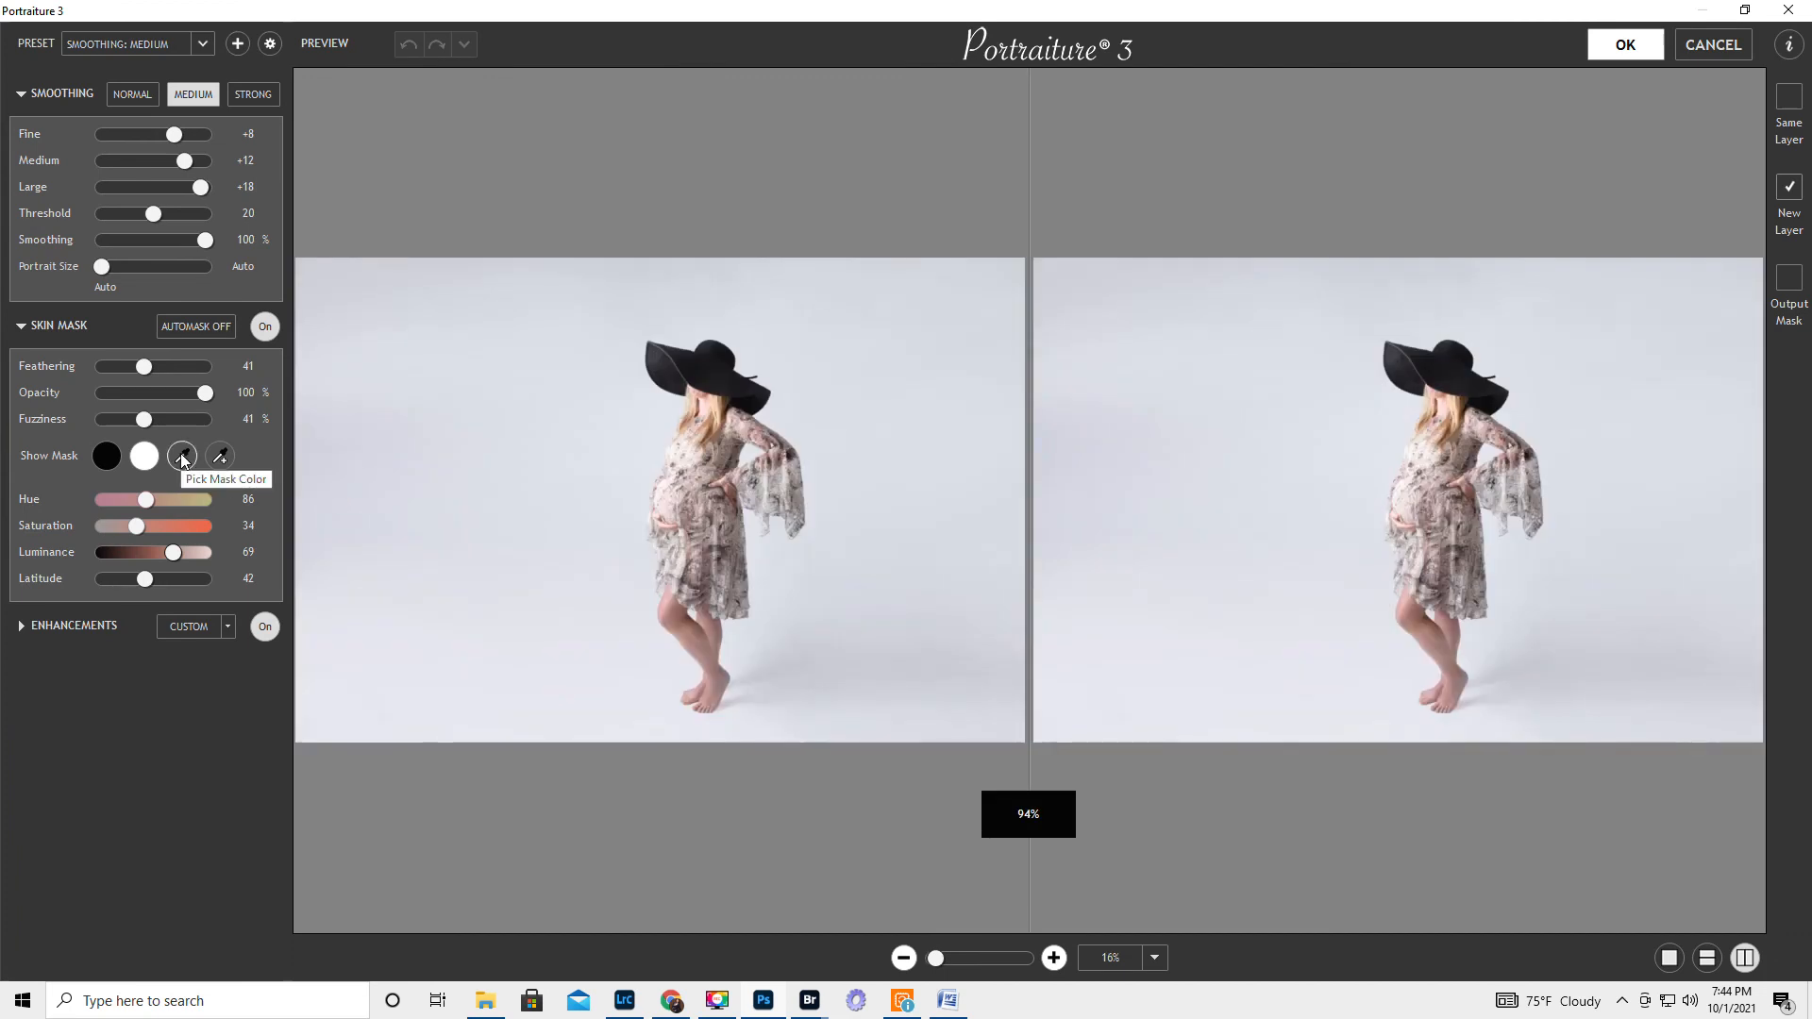
{"action": "left_click", "coordinate": [183, 457]}
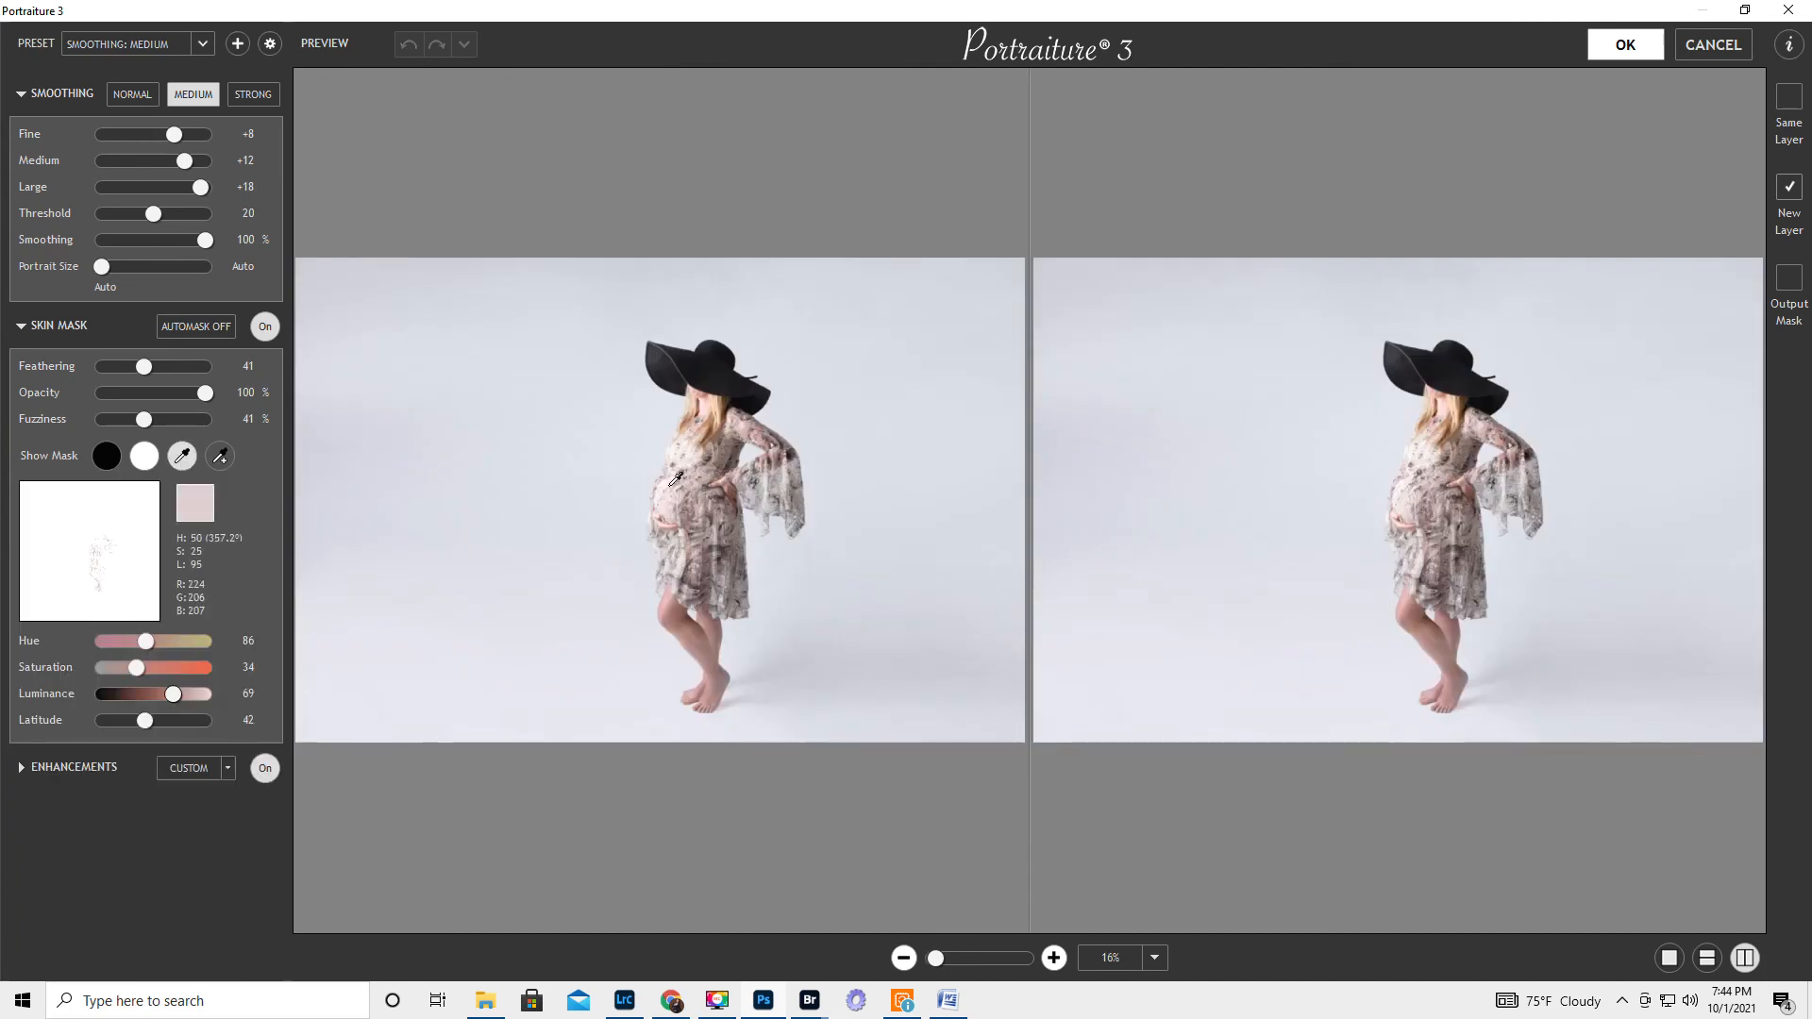
{"action": "left_click", "coordinate": [680, 626]}
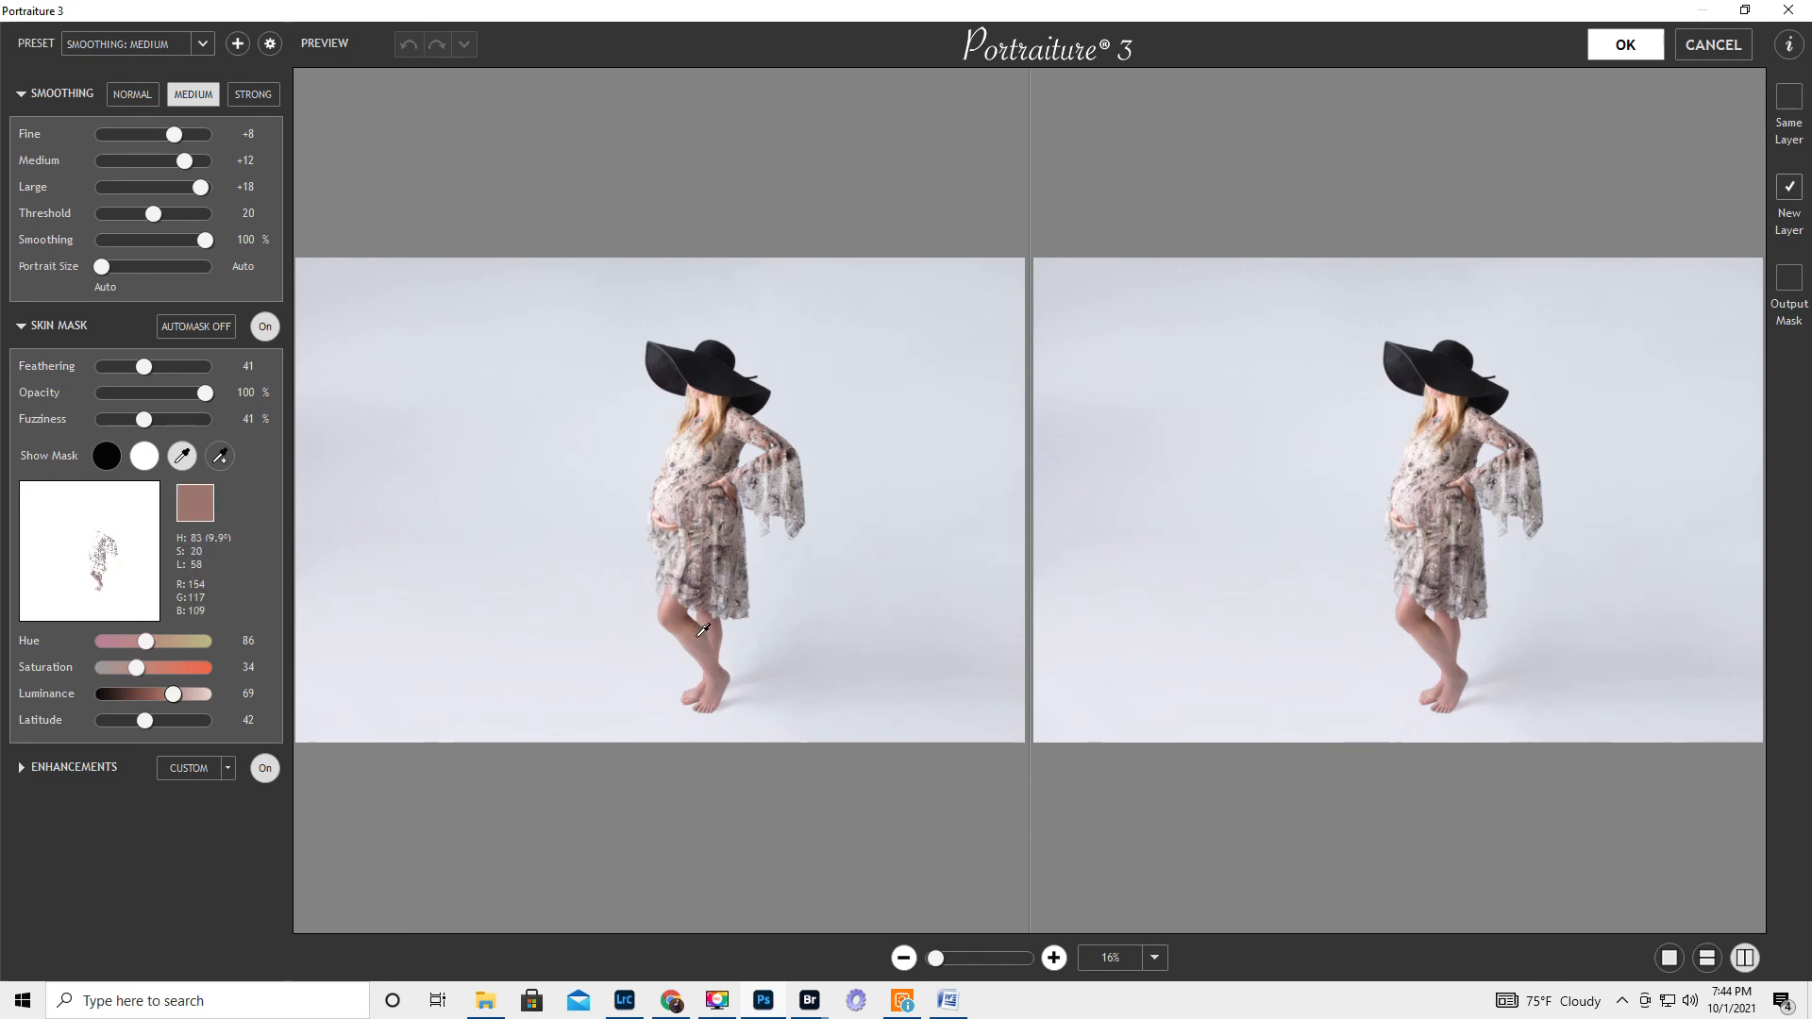
{"action": "left_click", "coordinate": [701, 629]}
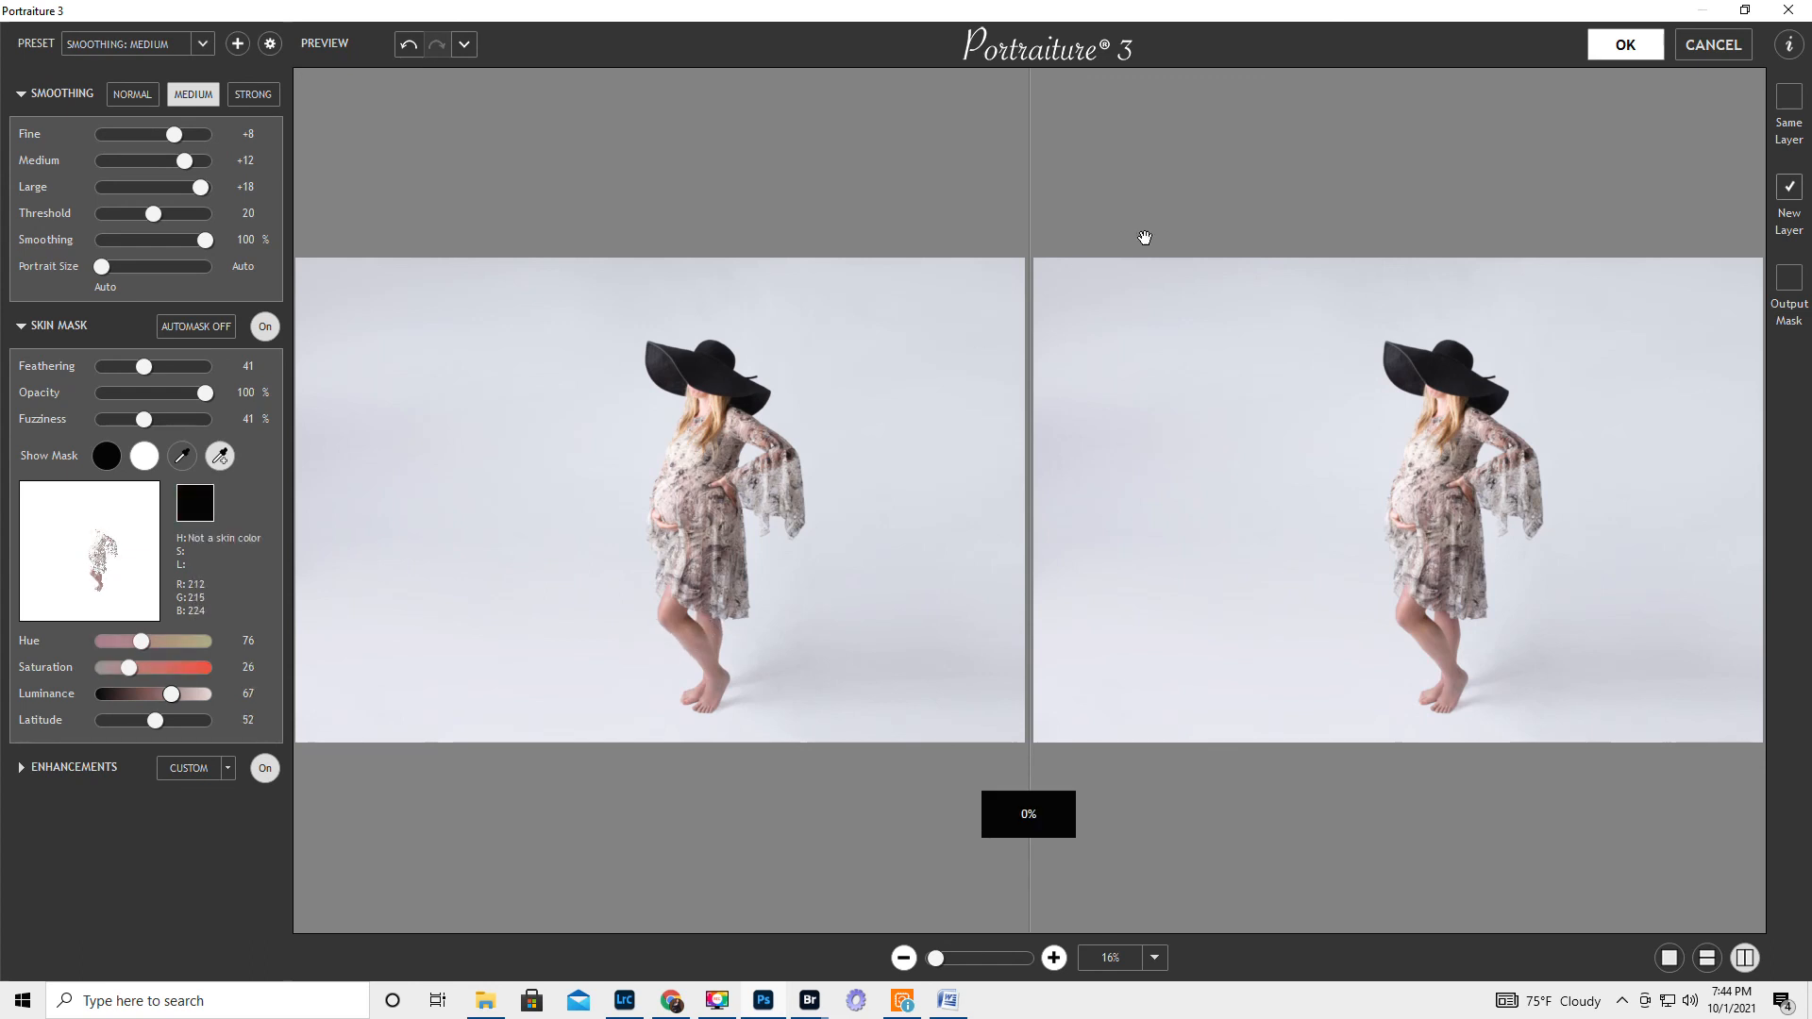
{"action": "left_click", "coordinate": [1640, 47]}
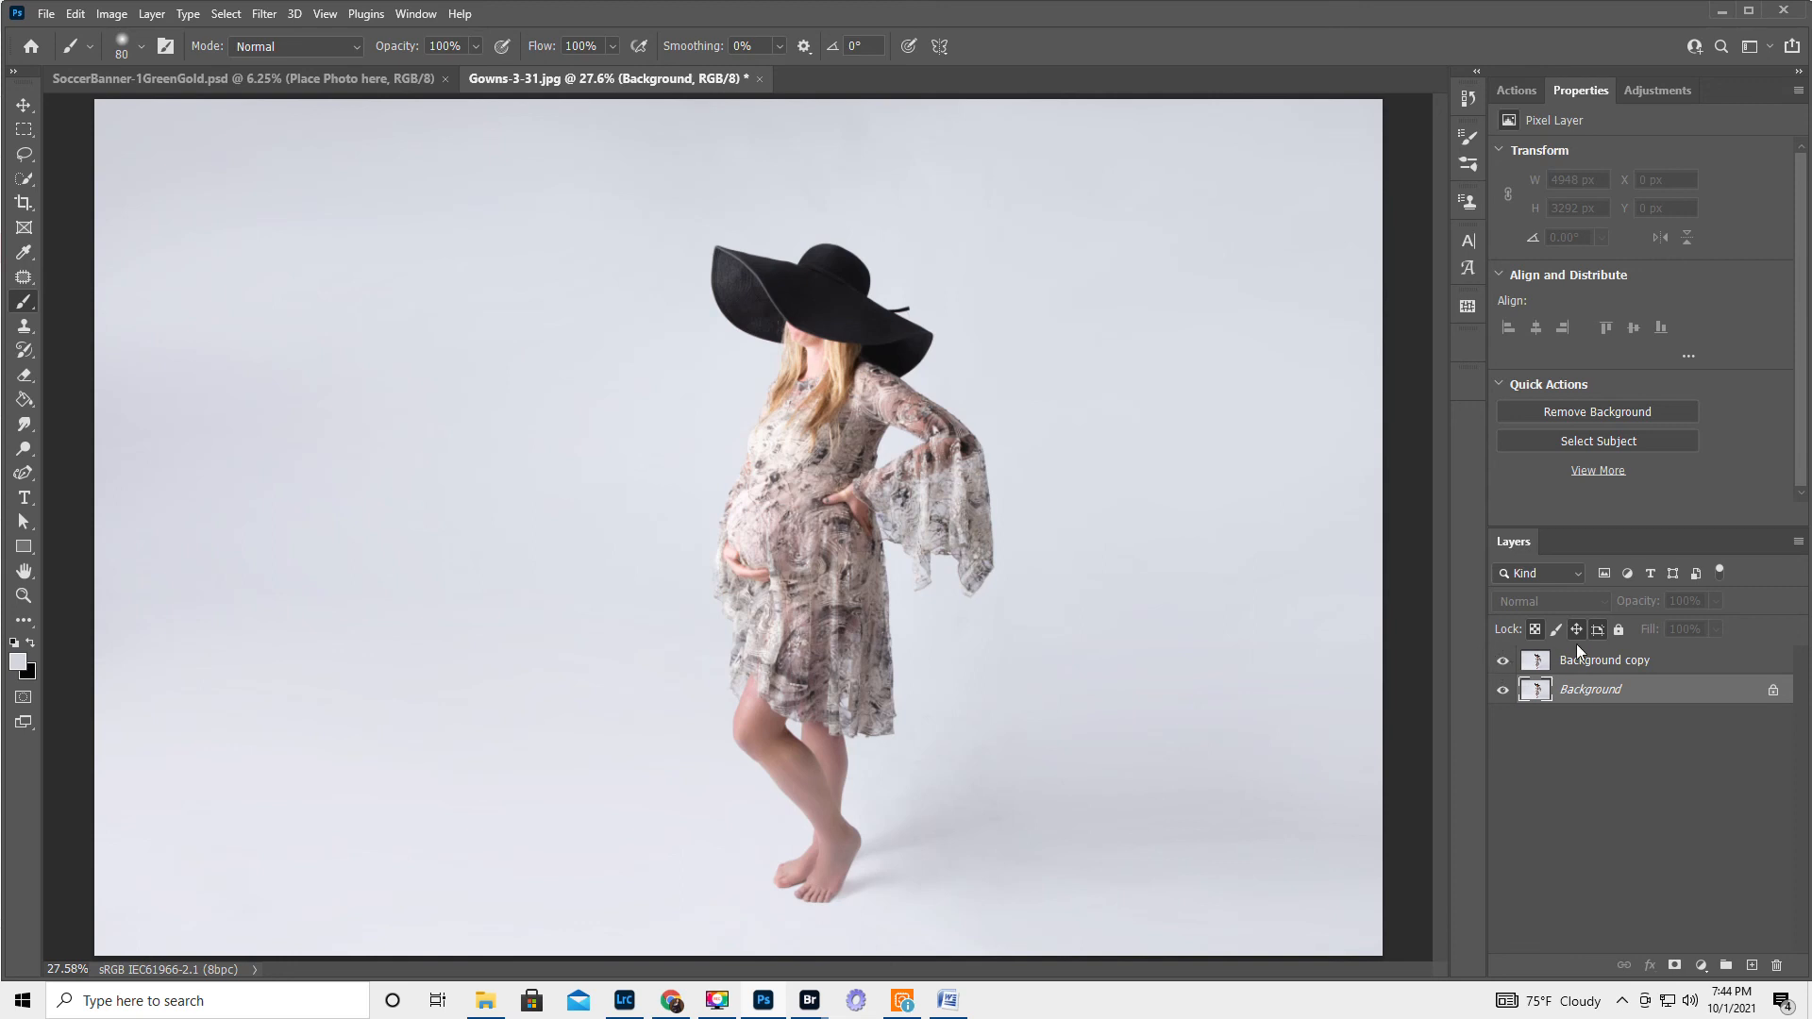
Step: Flatten the Portraiture-smoothed copy into the Background layer
{"action": "left_click", "coordinate": [1797, 544]}
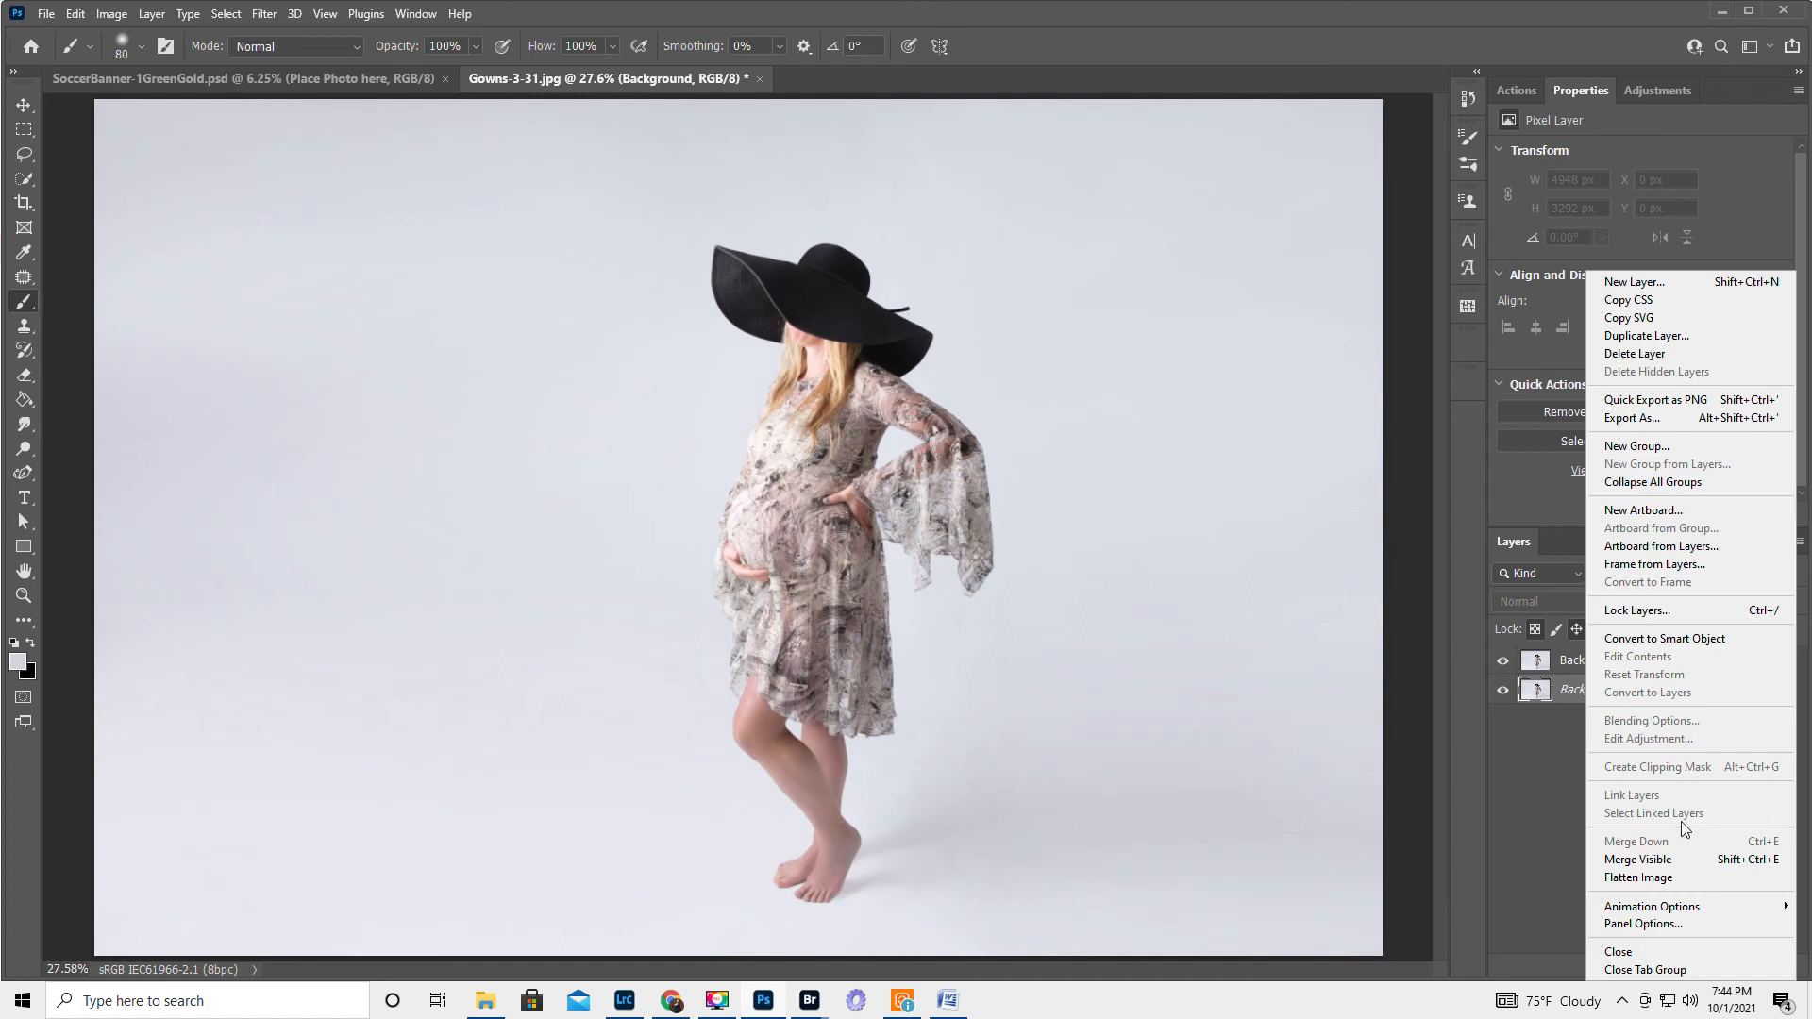
{"action": "left_click", "coordinate": [1643, 879]}
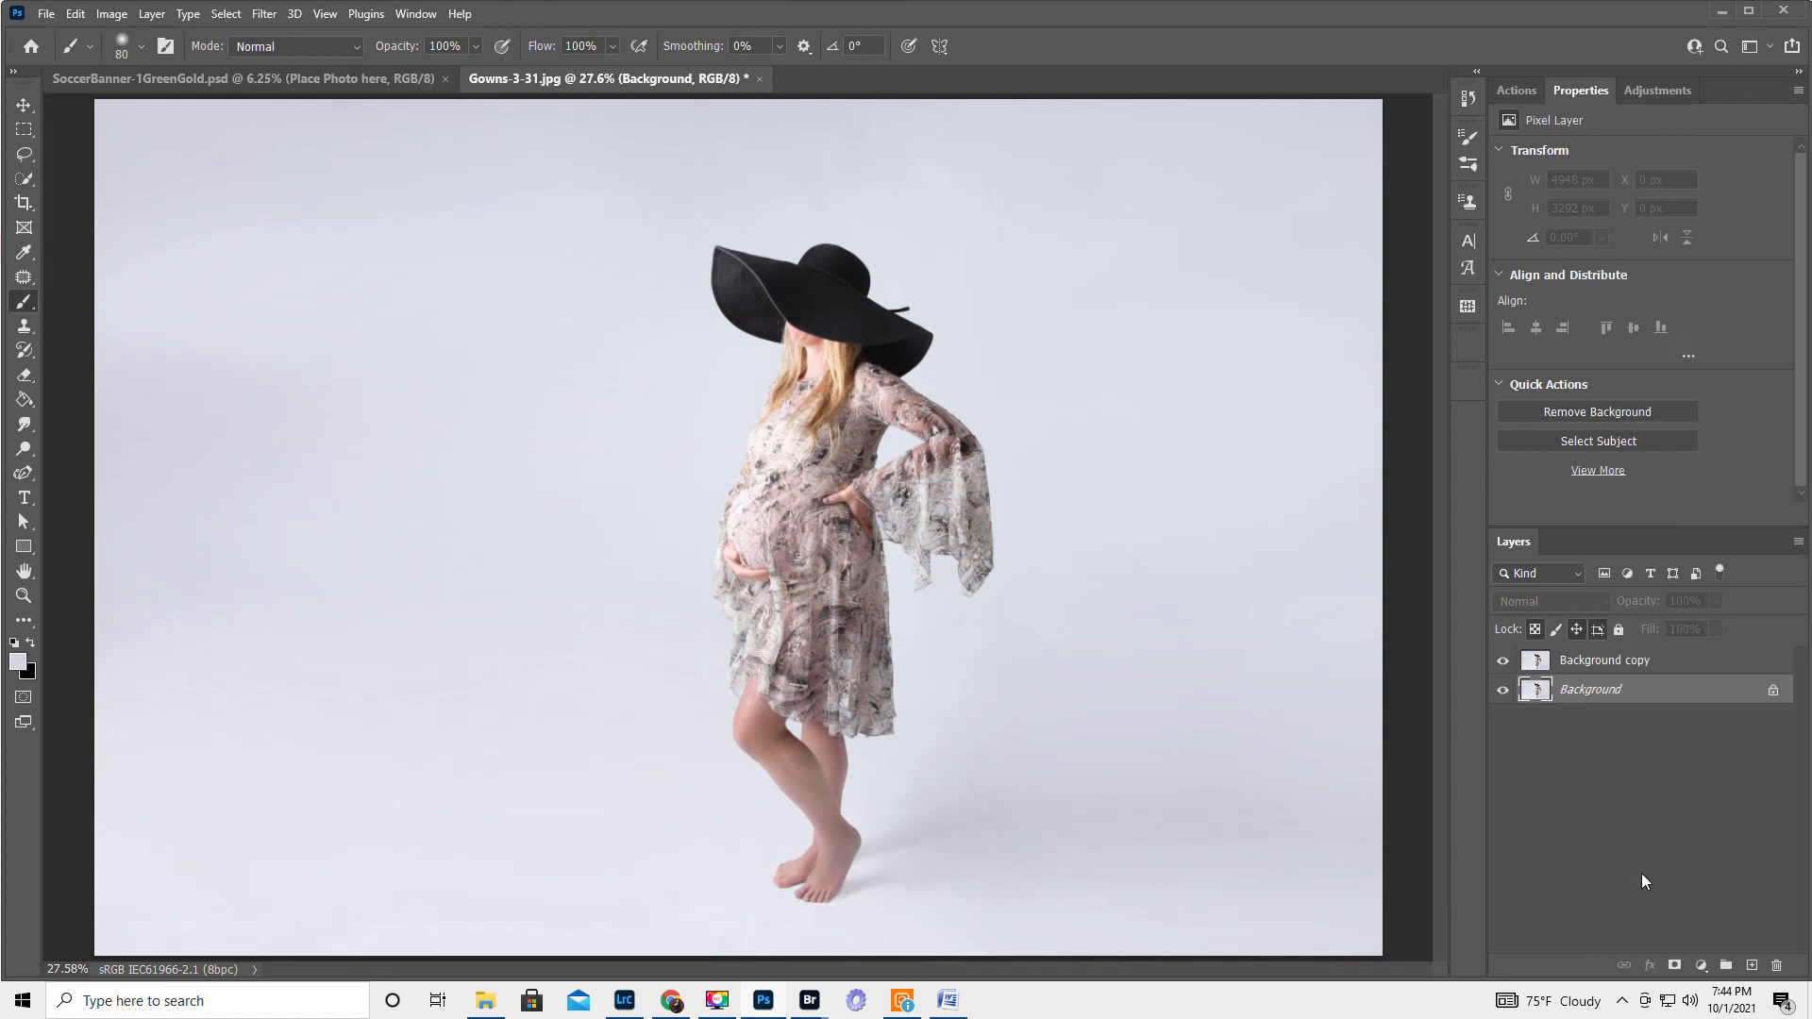
{"action": "left_click", "coordinate": [23, 597]}
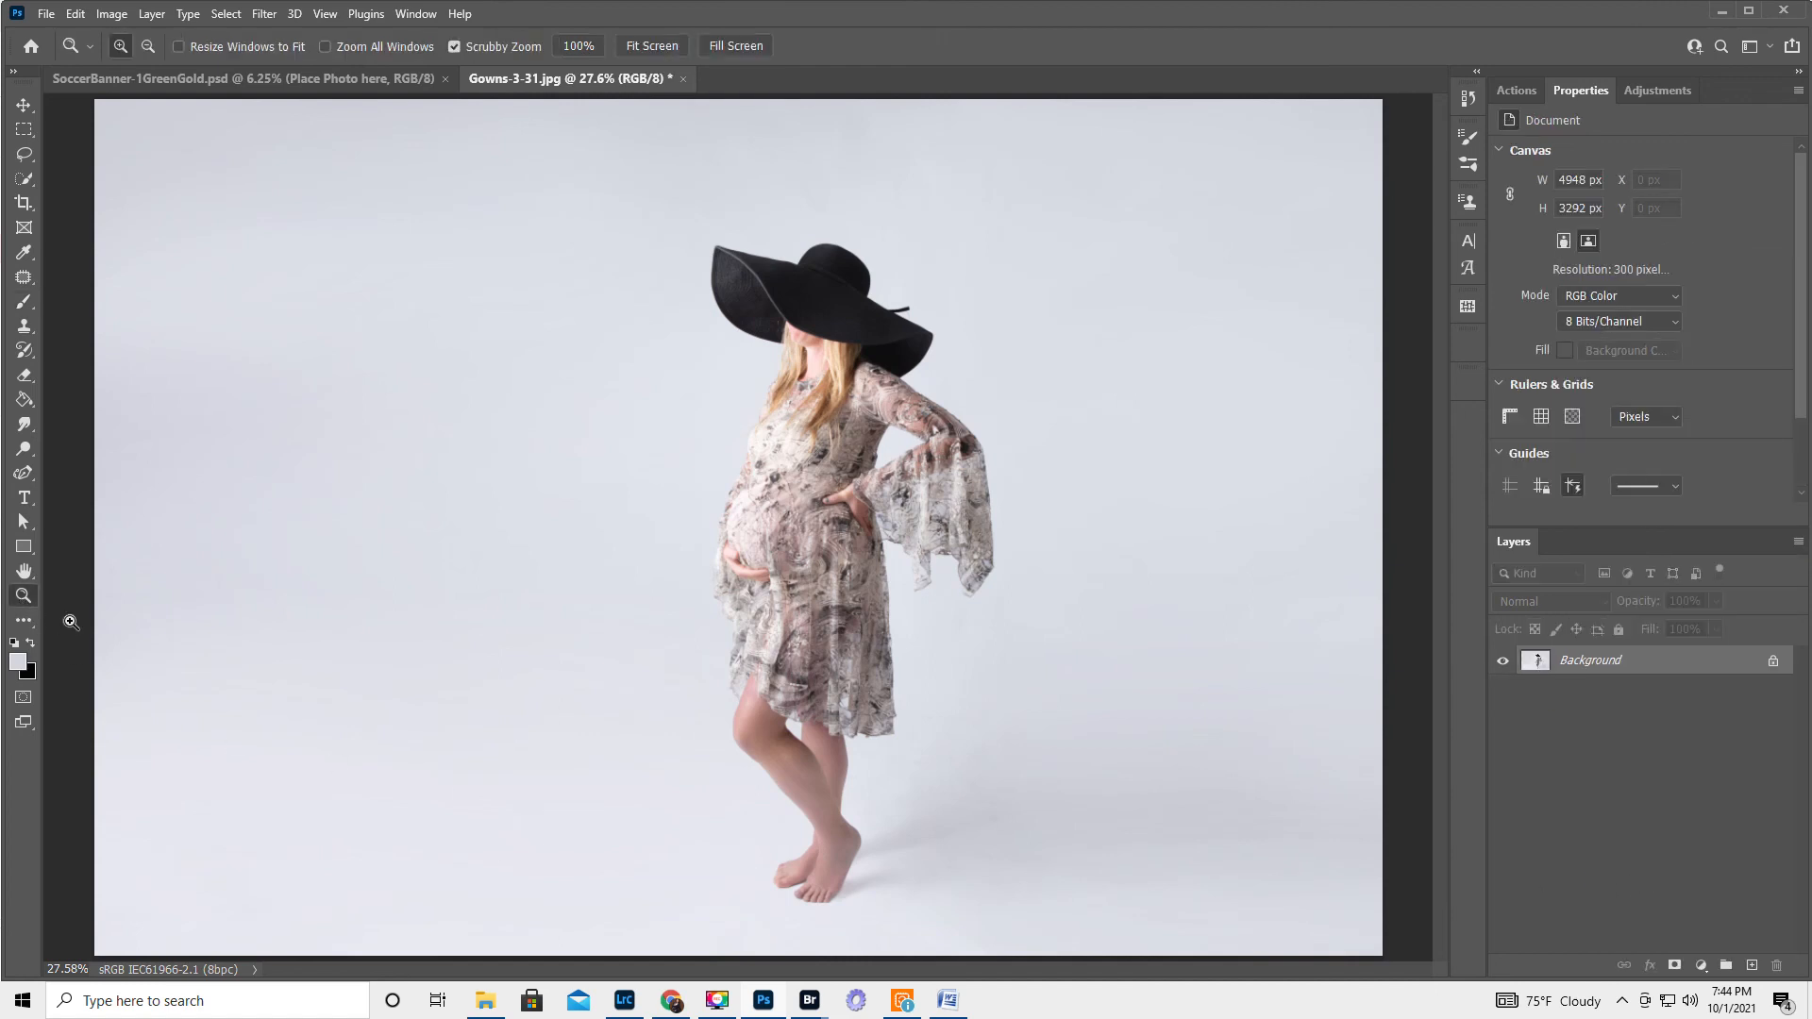
{"action": "left_click", "coordinate": [630, 710], "text": "alt"}
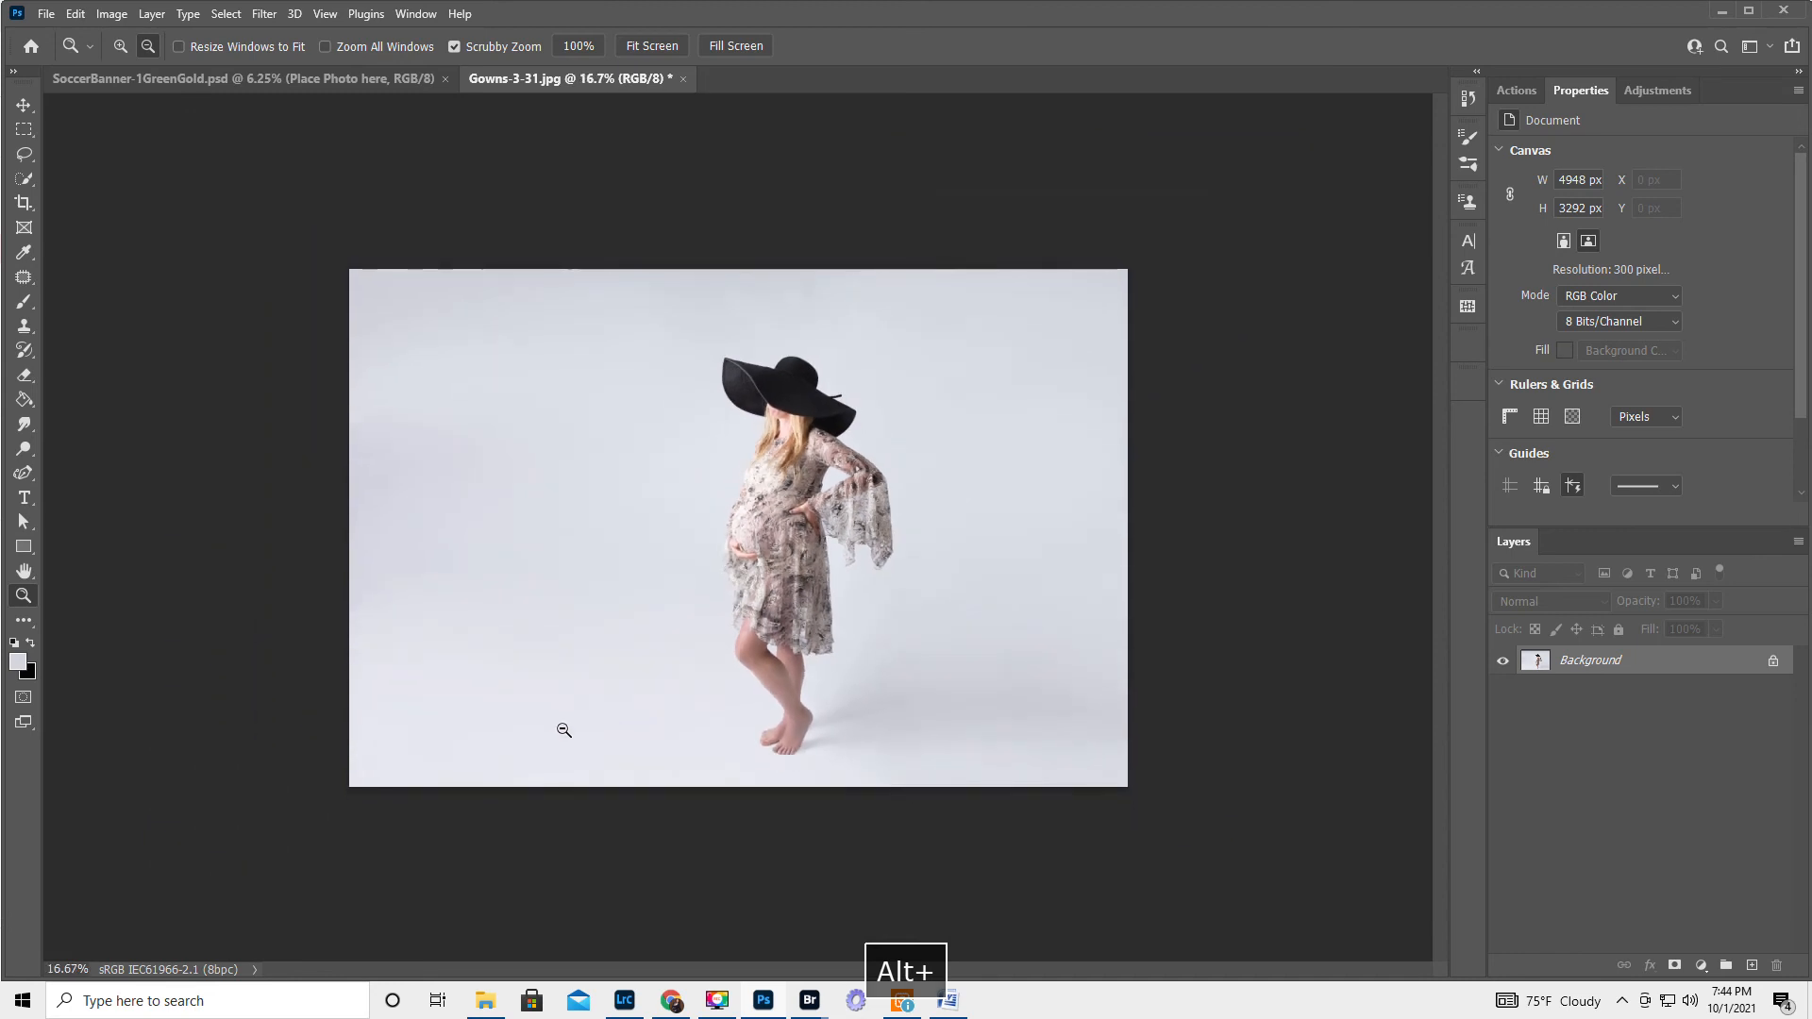